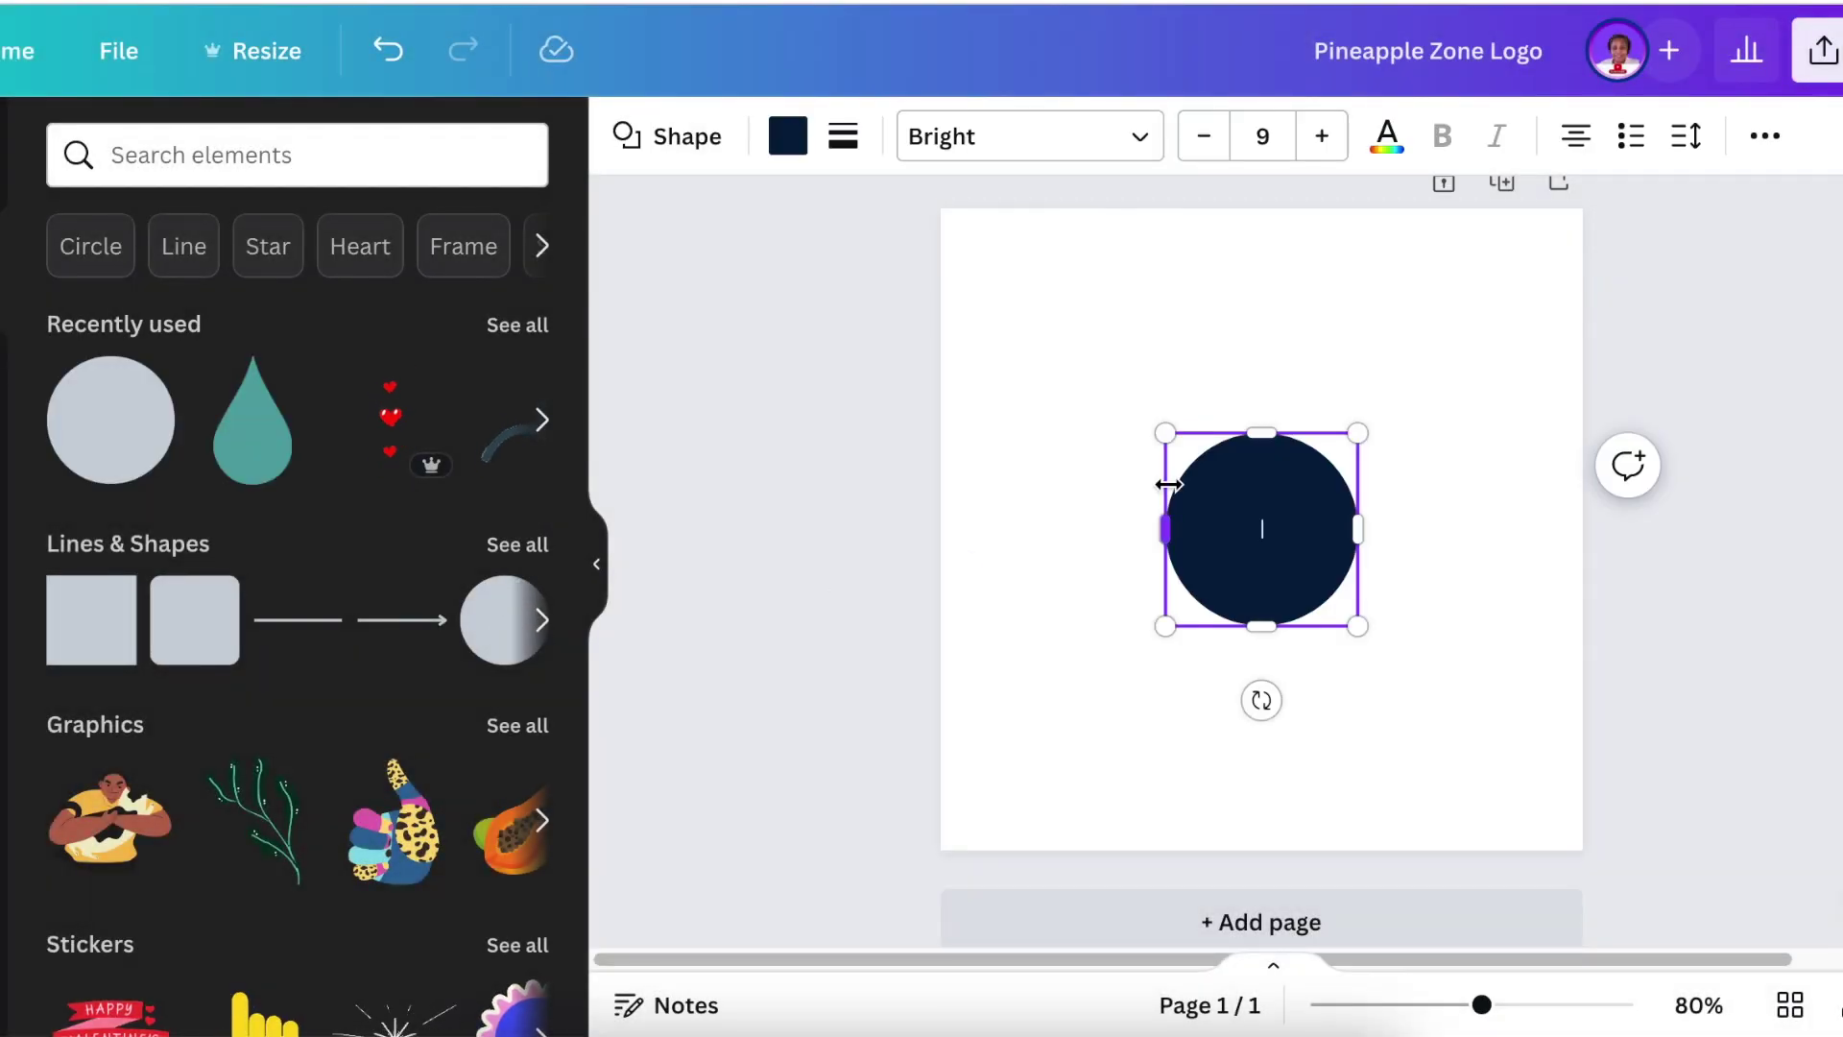
Recolor the dark navy circle green using a color search for "green".
click(788, 137)
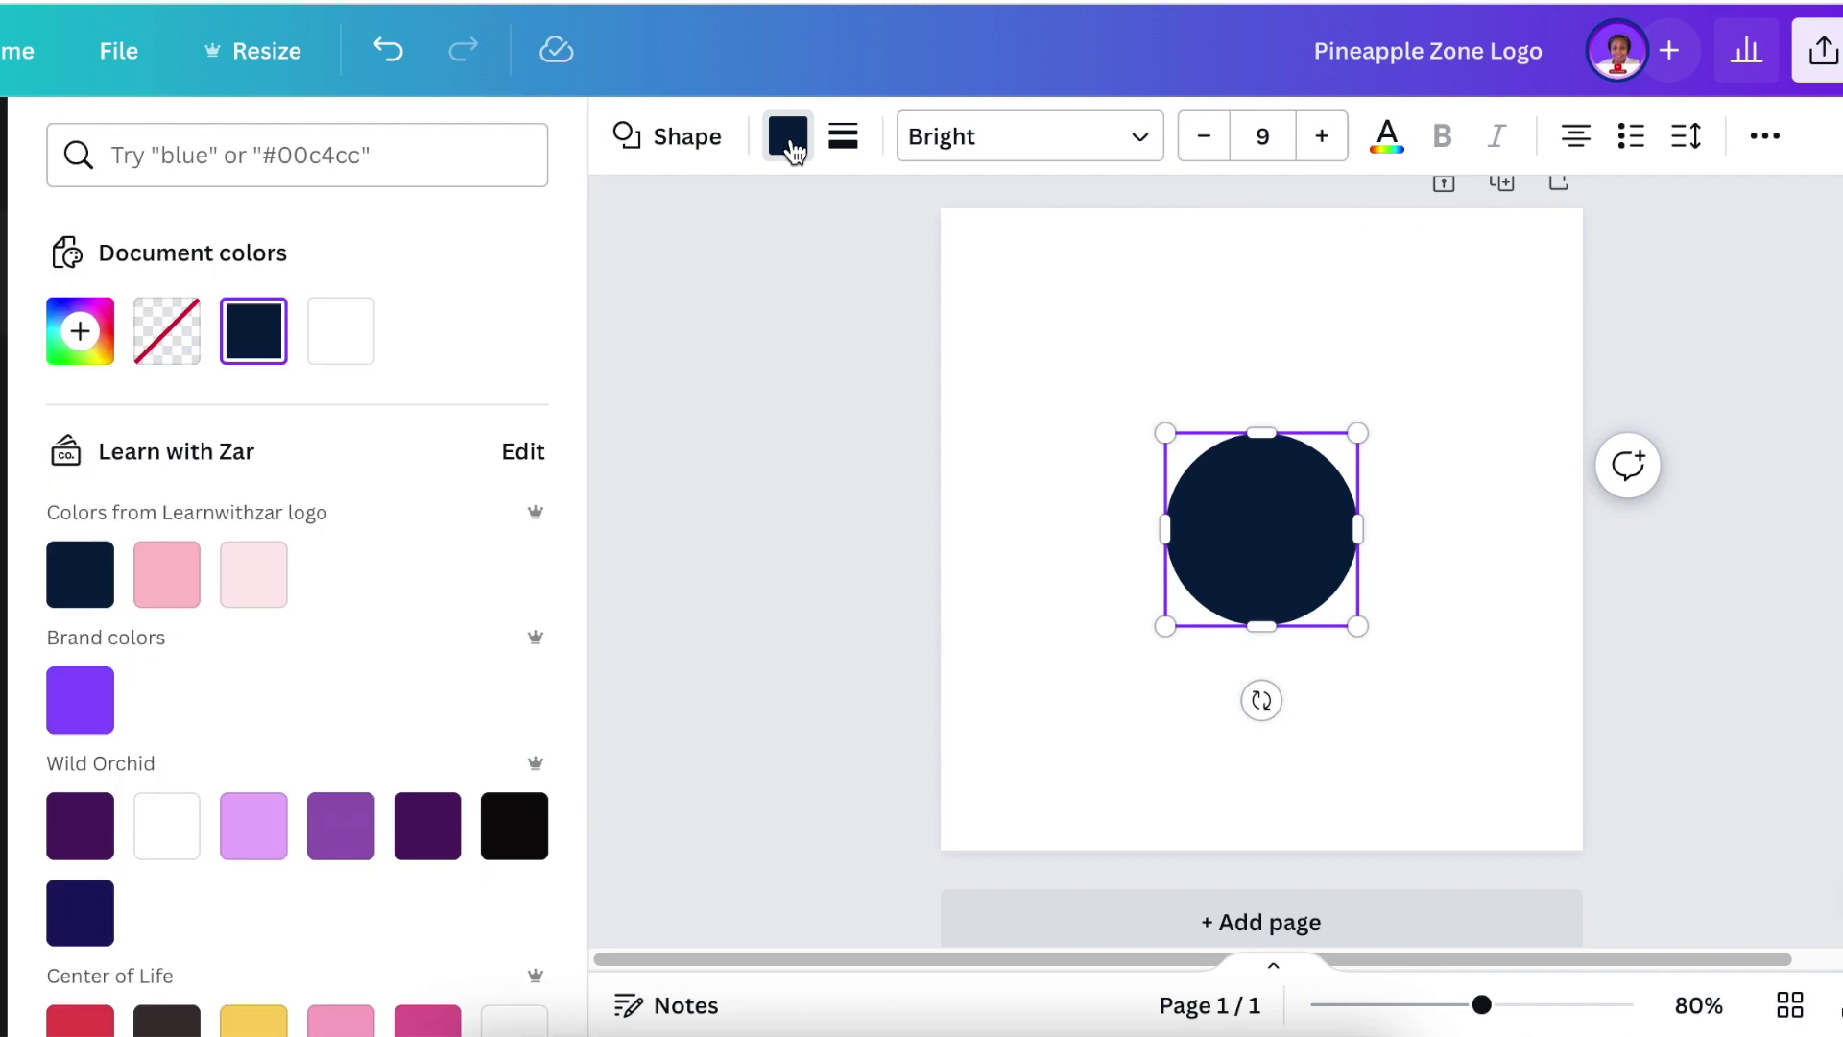
text(green)
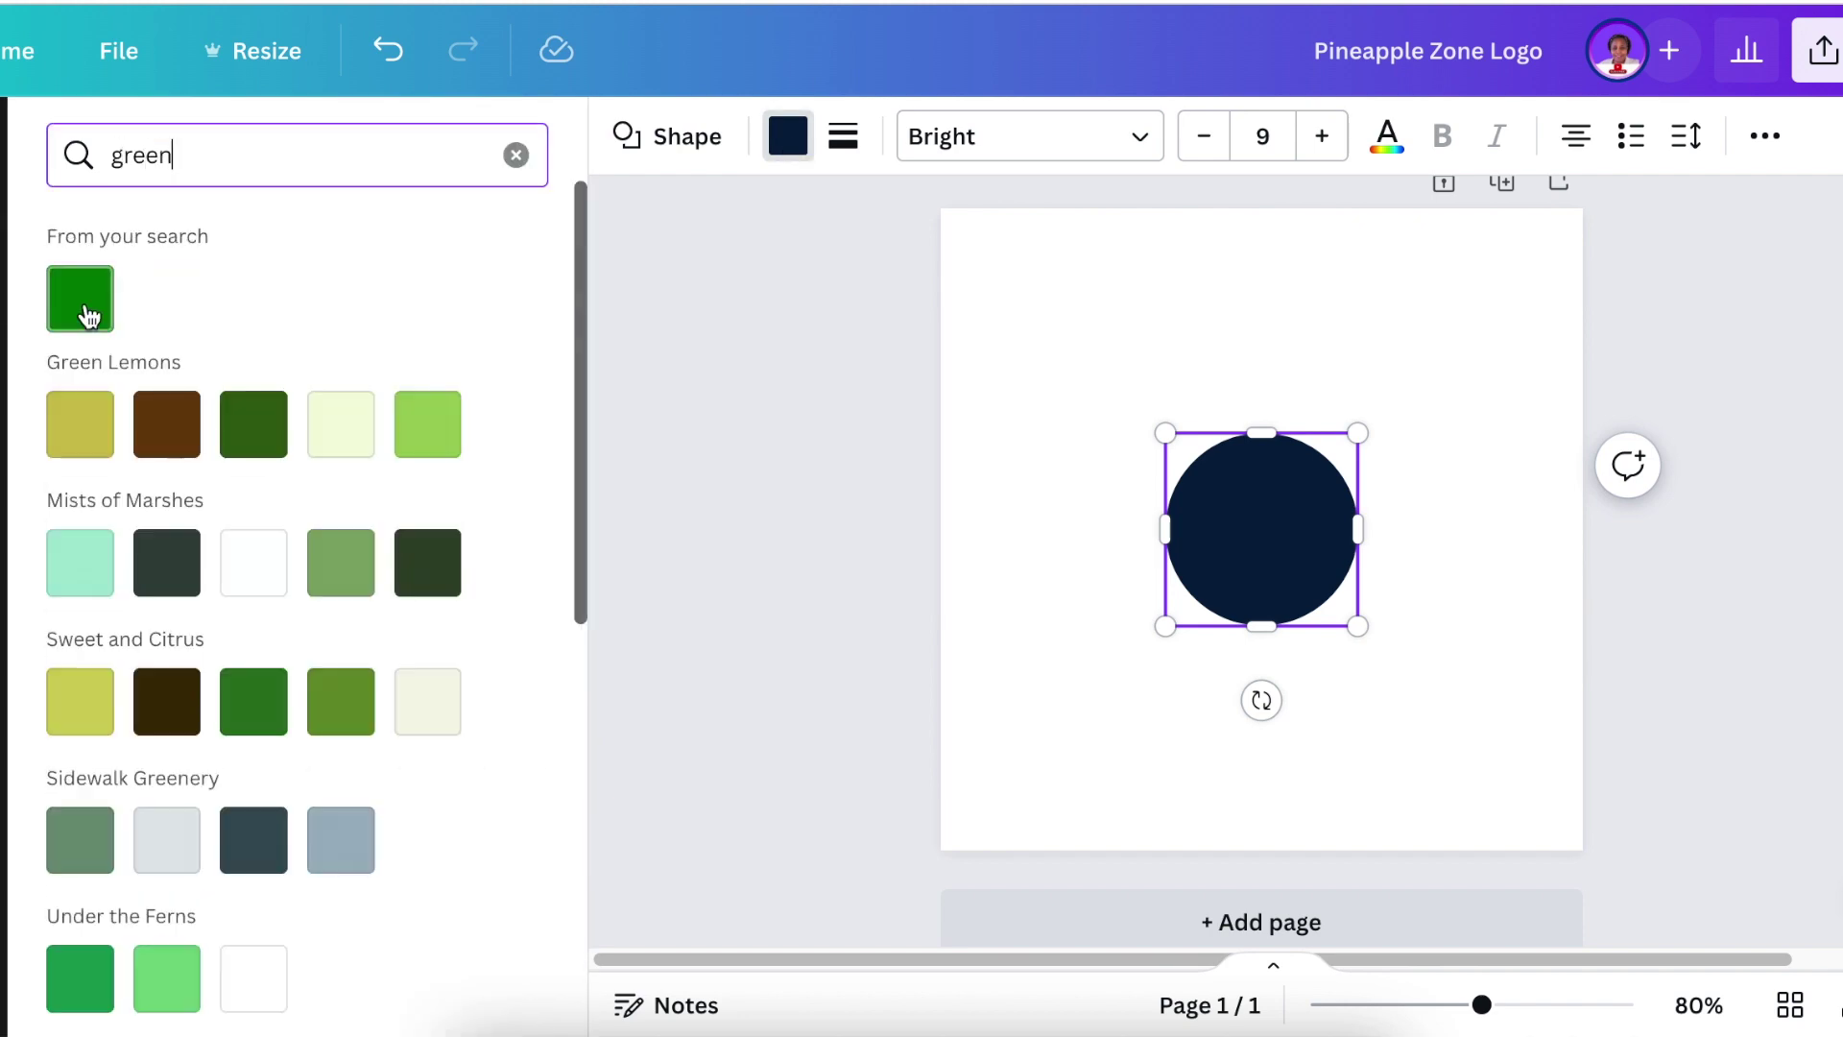
click(75, 312)
click(1040, 527)
click(1205, 527)
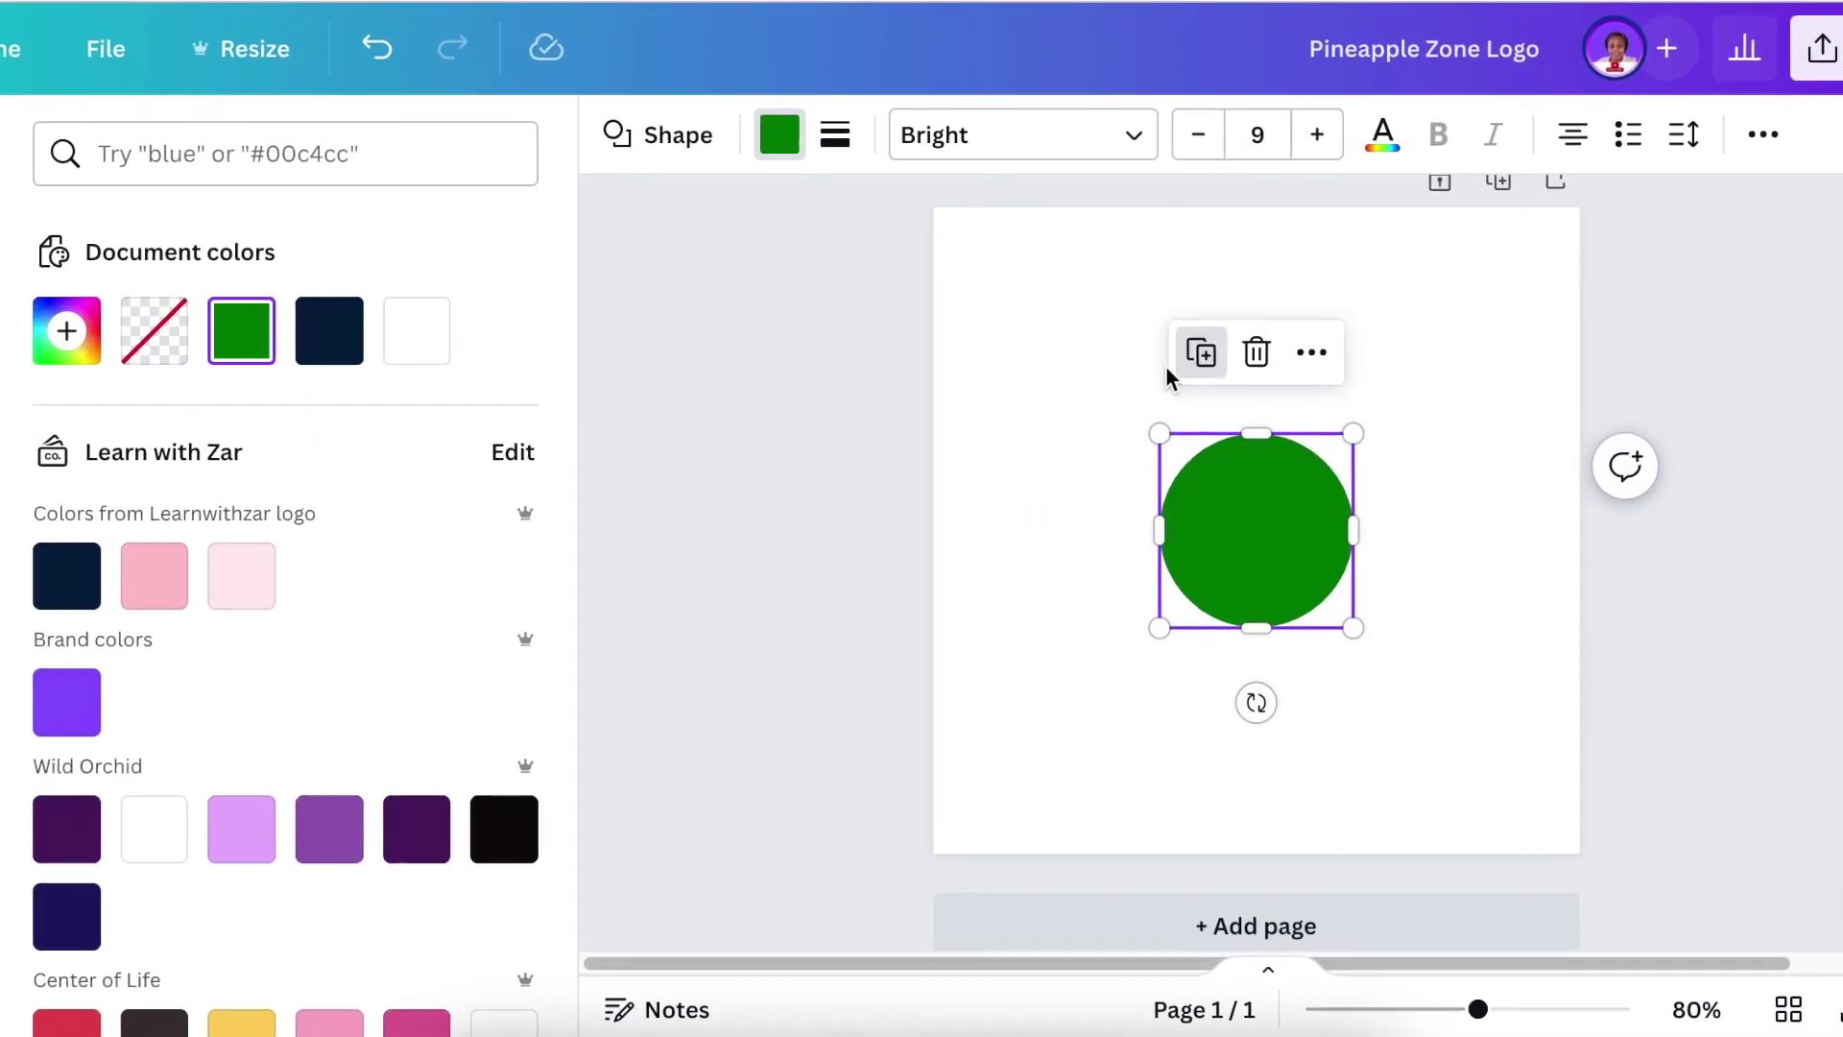
Duplicate the green circle, make the copy white, and overlap it on the original to leave a green crescent.
click(1203, 353)
click(424, 332)
drag(1287, 572, 1305, 532)
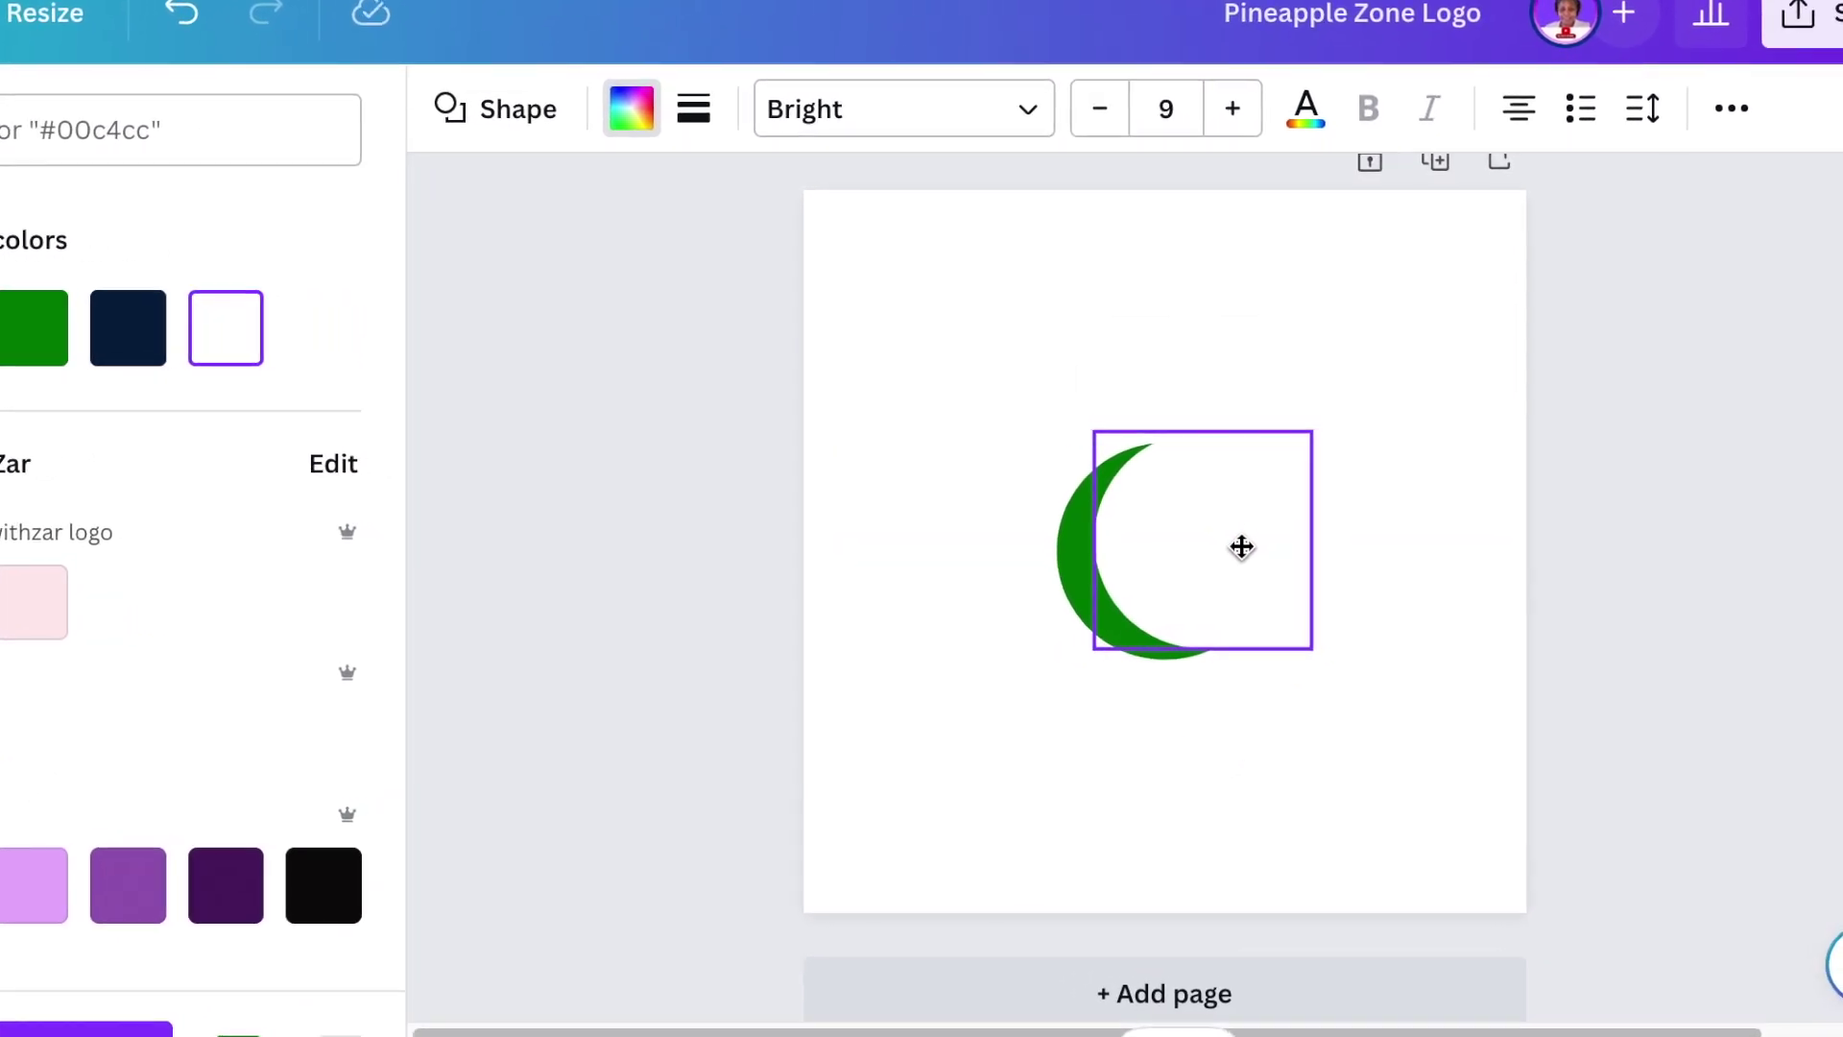
drag(1198, 558, 1136, 577)
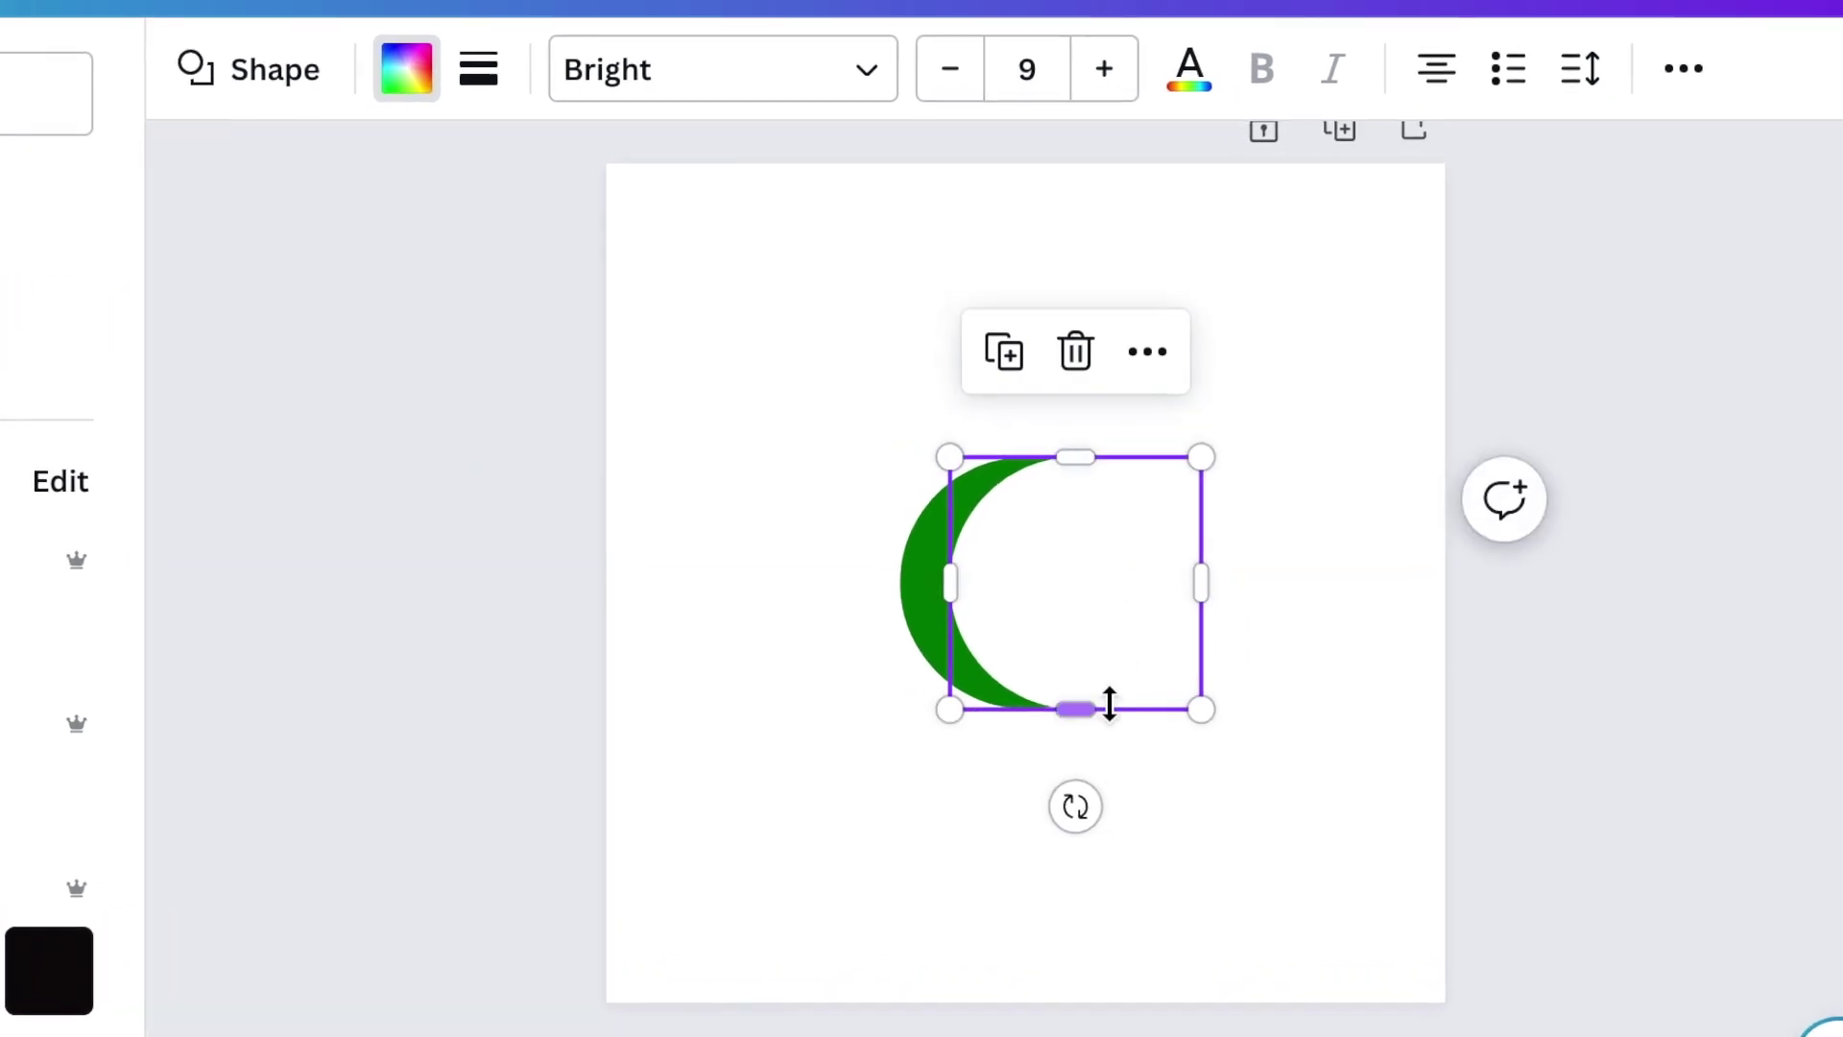
Stretch the white circle taller, fine-tune its edges, and rotate it slightly so the crescent becomes shorter and more leaf-like.
drag(1097, 701, 889, 818)
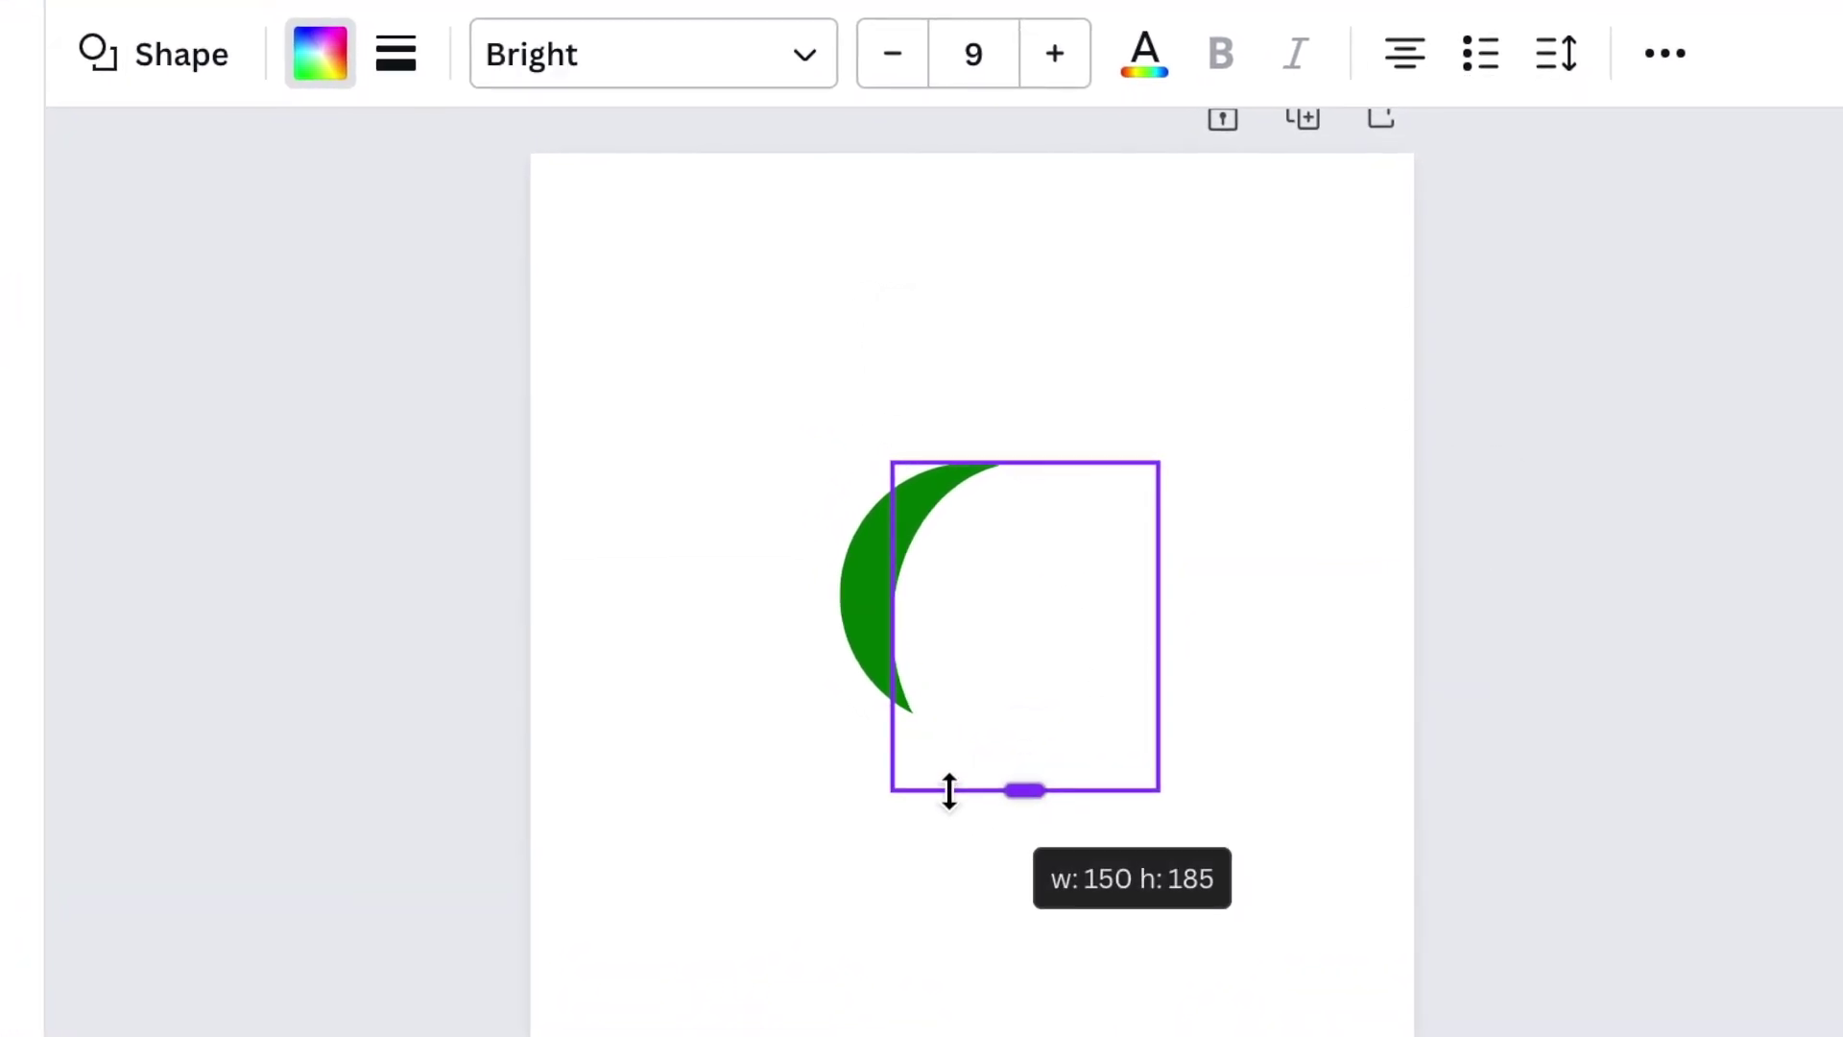
click(1215, 775)
click(1094, 644)
drag(1142, 462, 1211, 401)
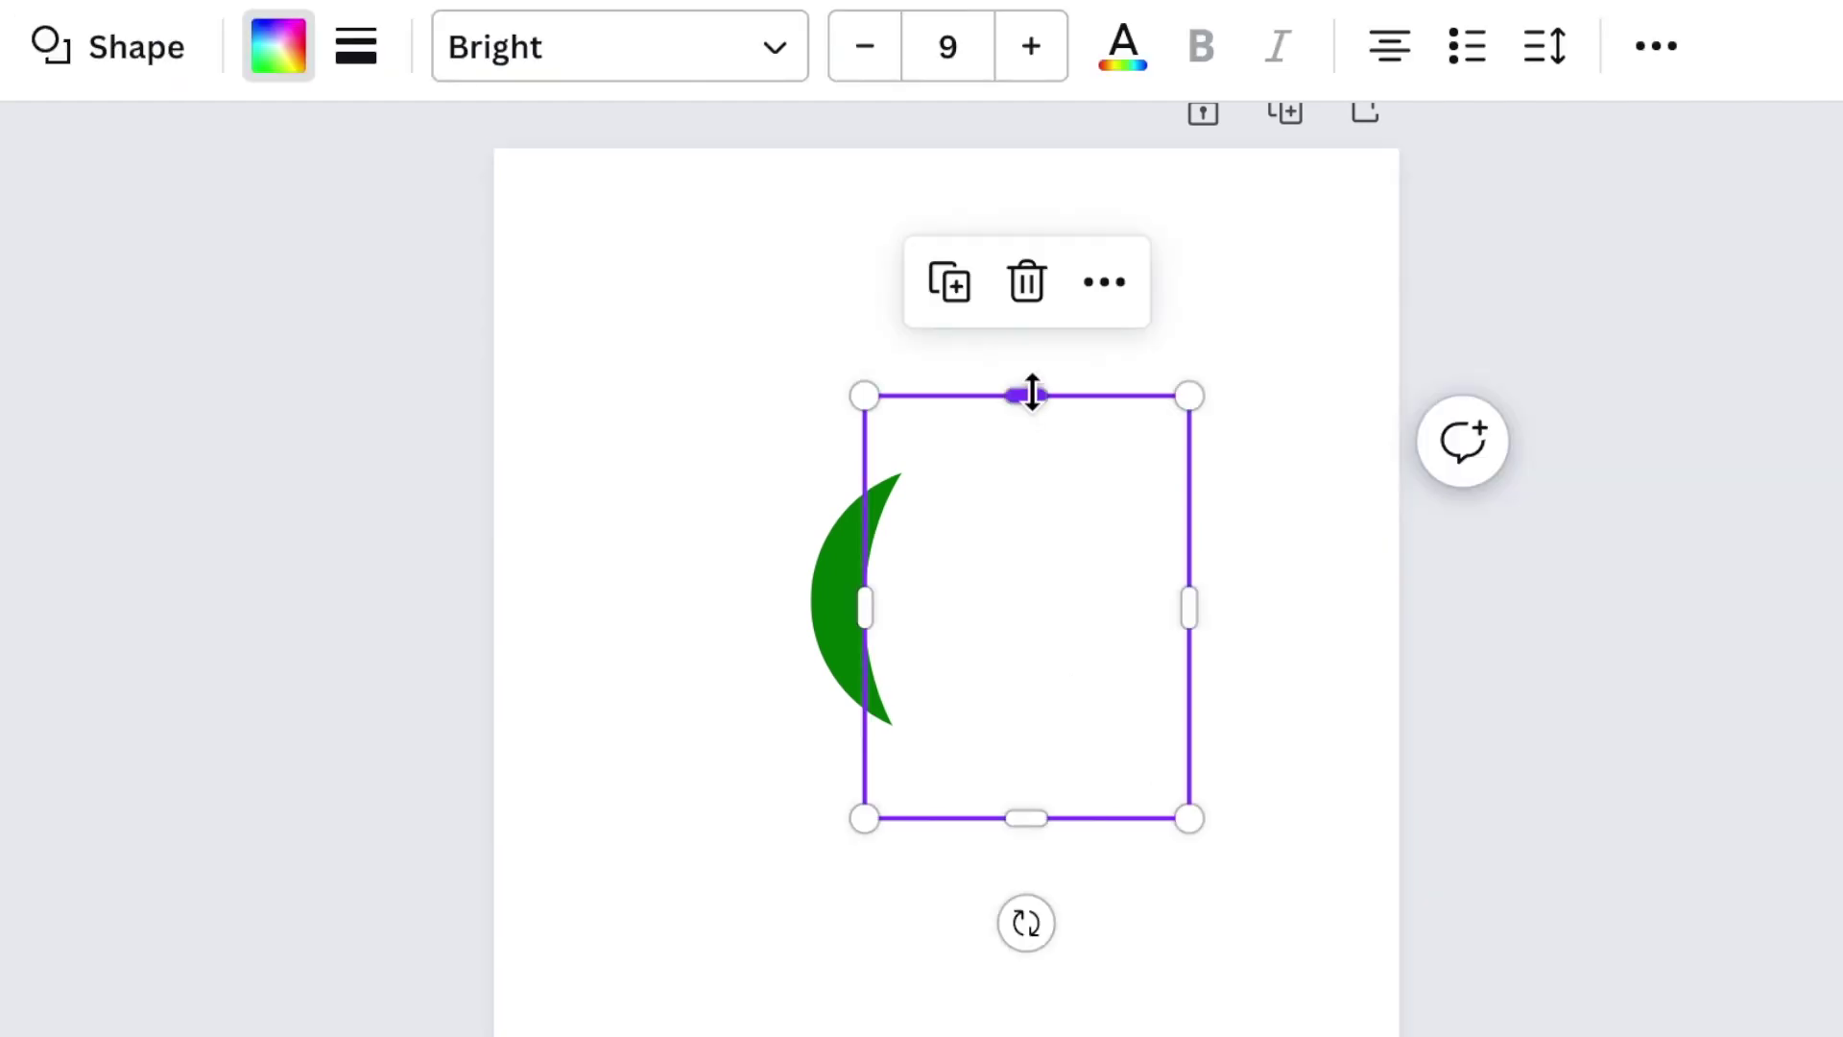
drag(1029, 395, 1029, 415)
drag(865, 616, 877, 616)
drag(1032, 818, 1032, 783)
drag(1032, 888, 1010, 890)
Group the green and white circles into a single crescent object.
drag(637, 444, 1146, 741)
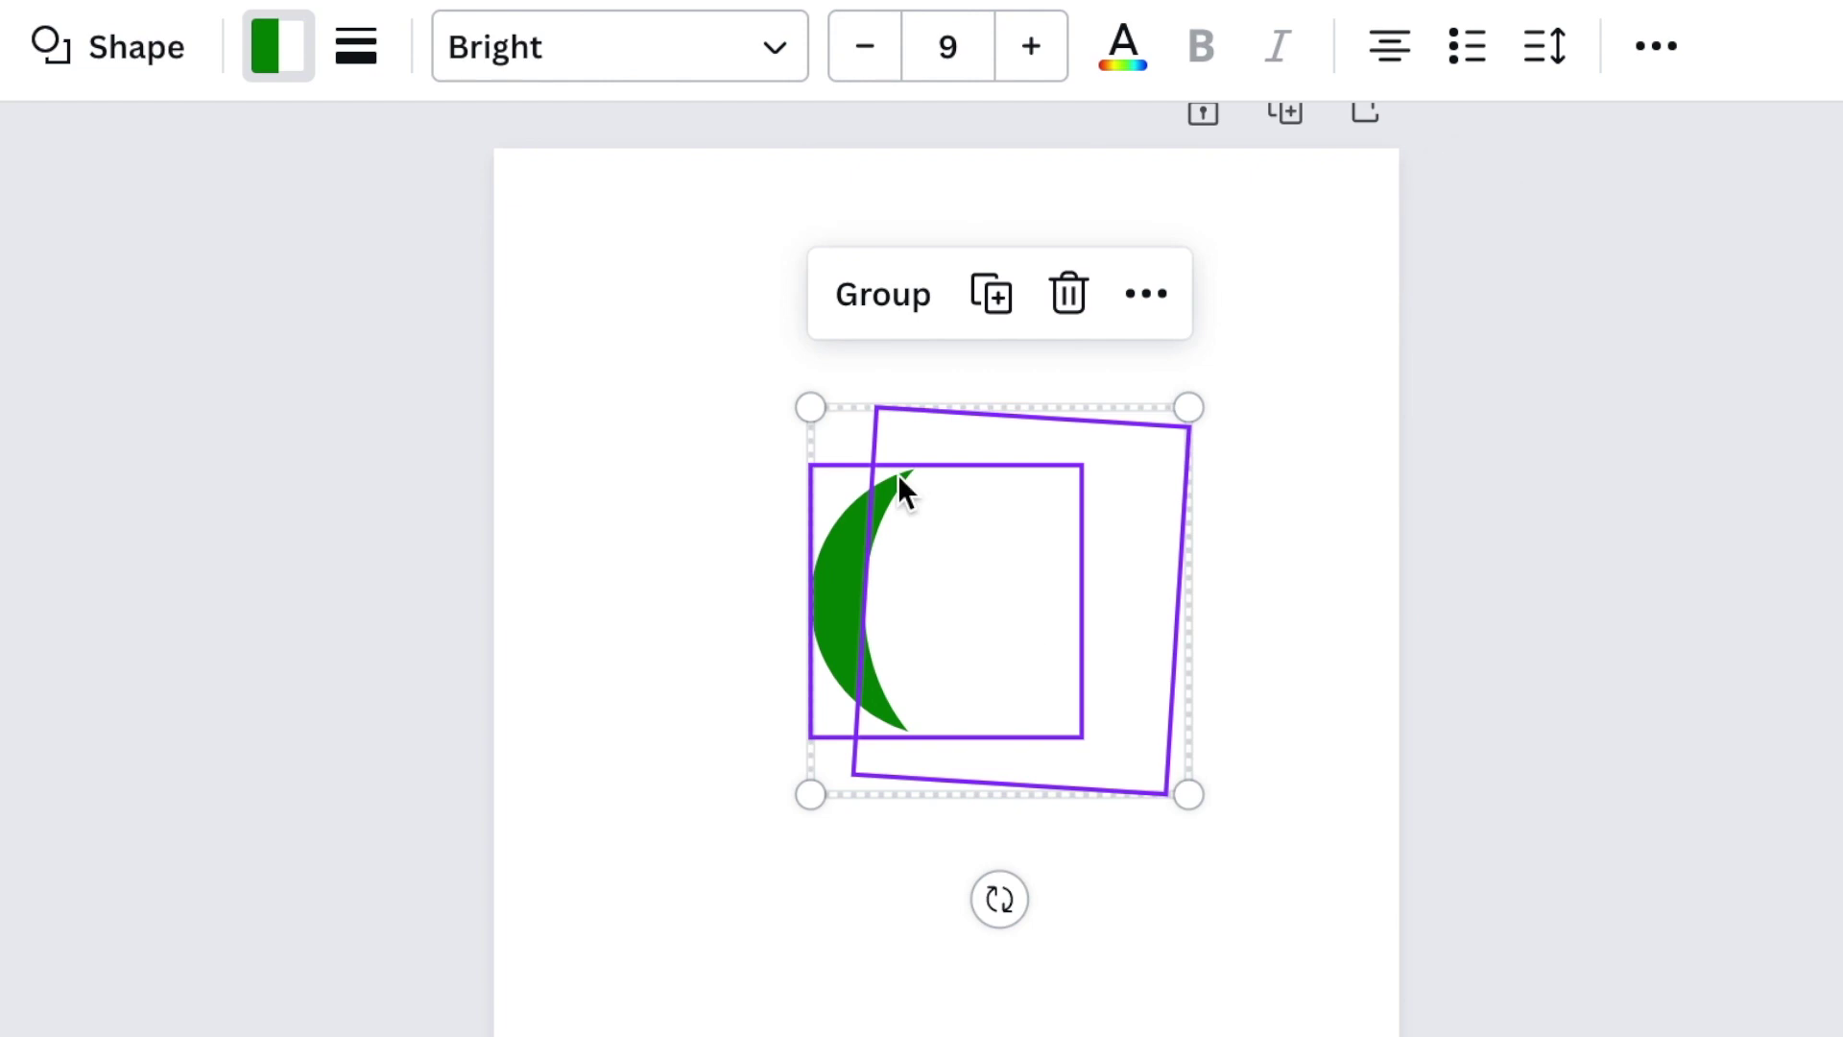
click(869, 297)
click(735, 492)
click(1011, 654)
click(747, 769)
click(838, 778)
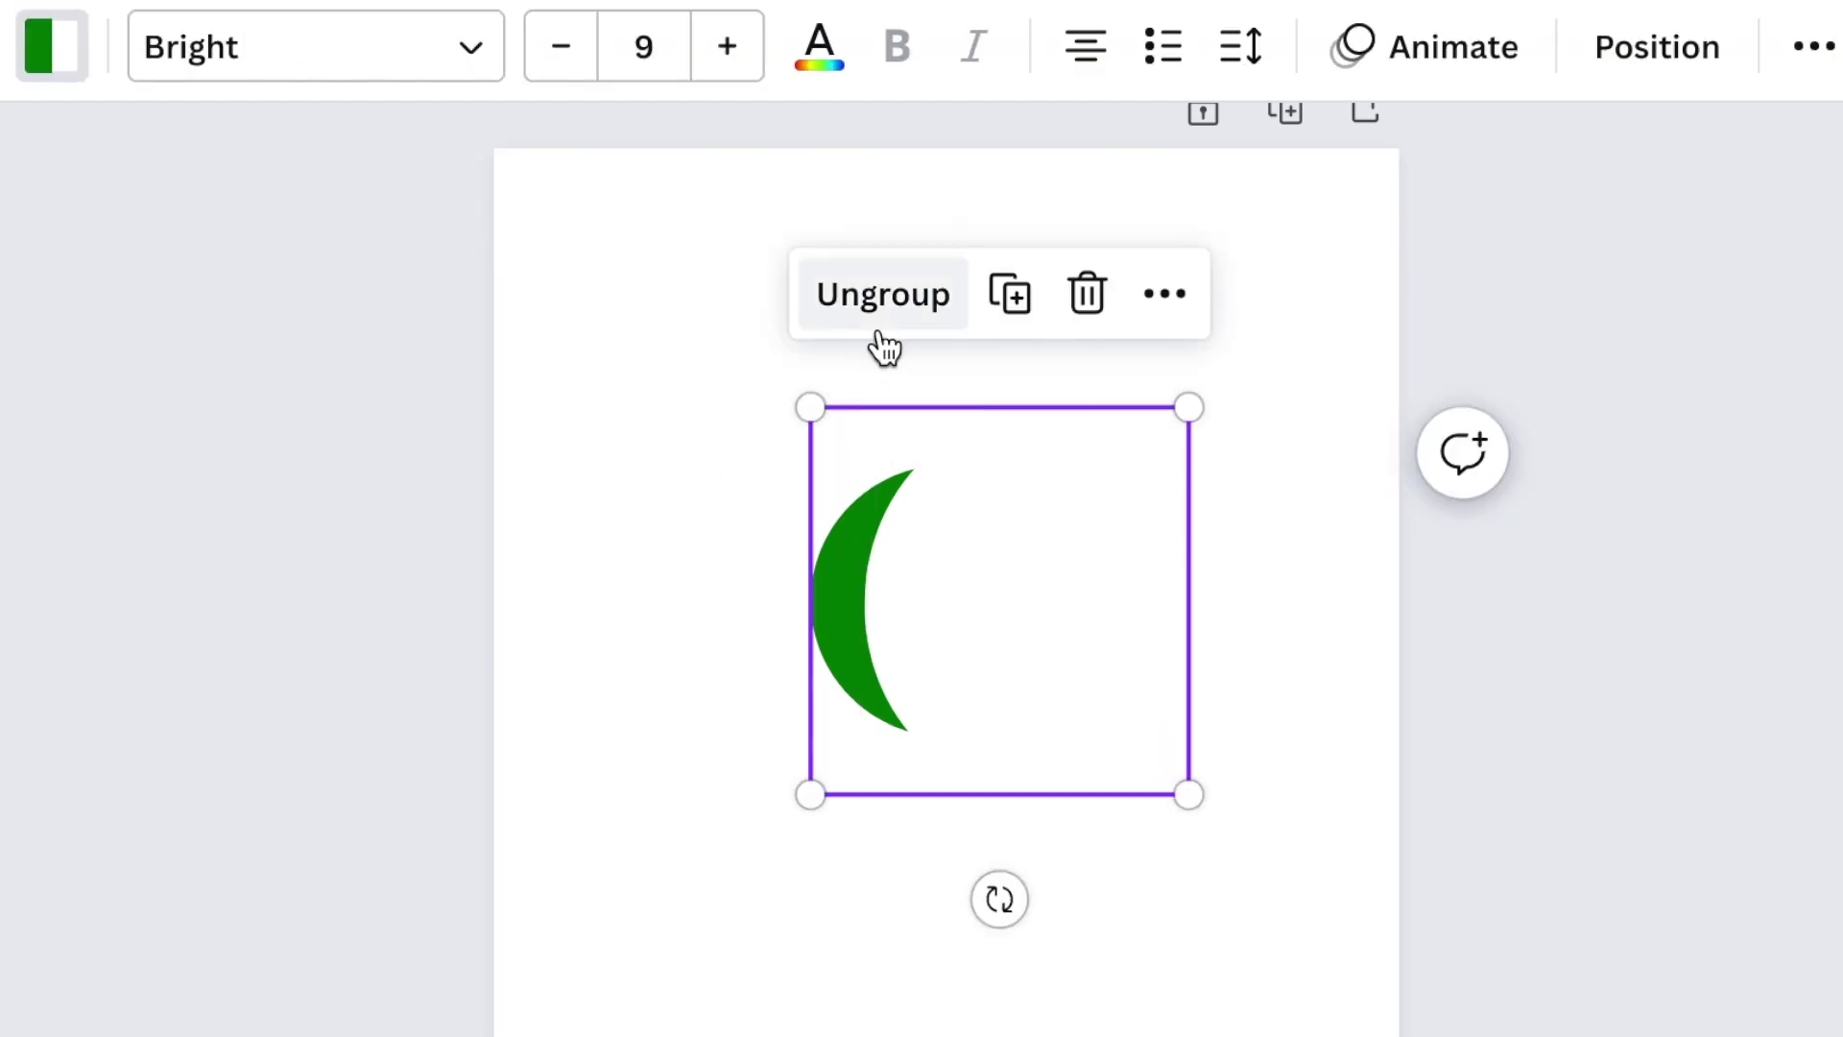
Duplicate the crescent group repeatedly, rotating and shifting the copies downward to build a jagged leaf with four tips.
click(1020, 322)
drag(1114, 634, 1098, 633)
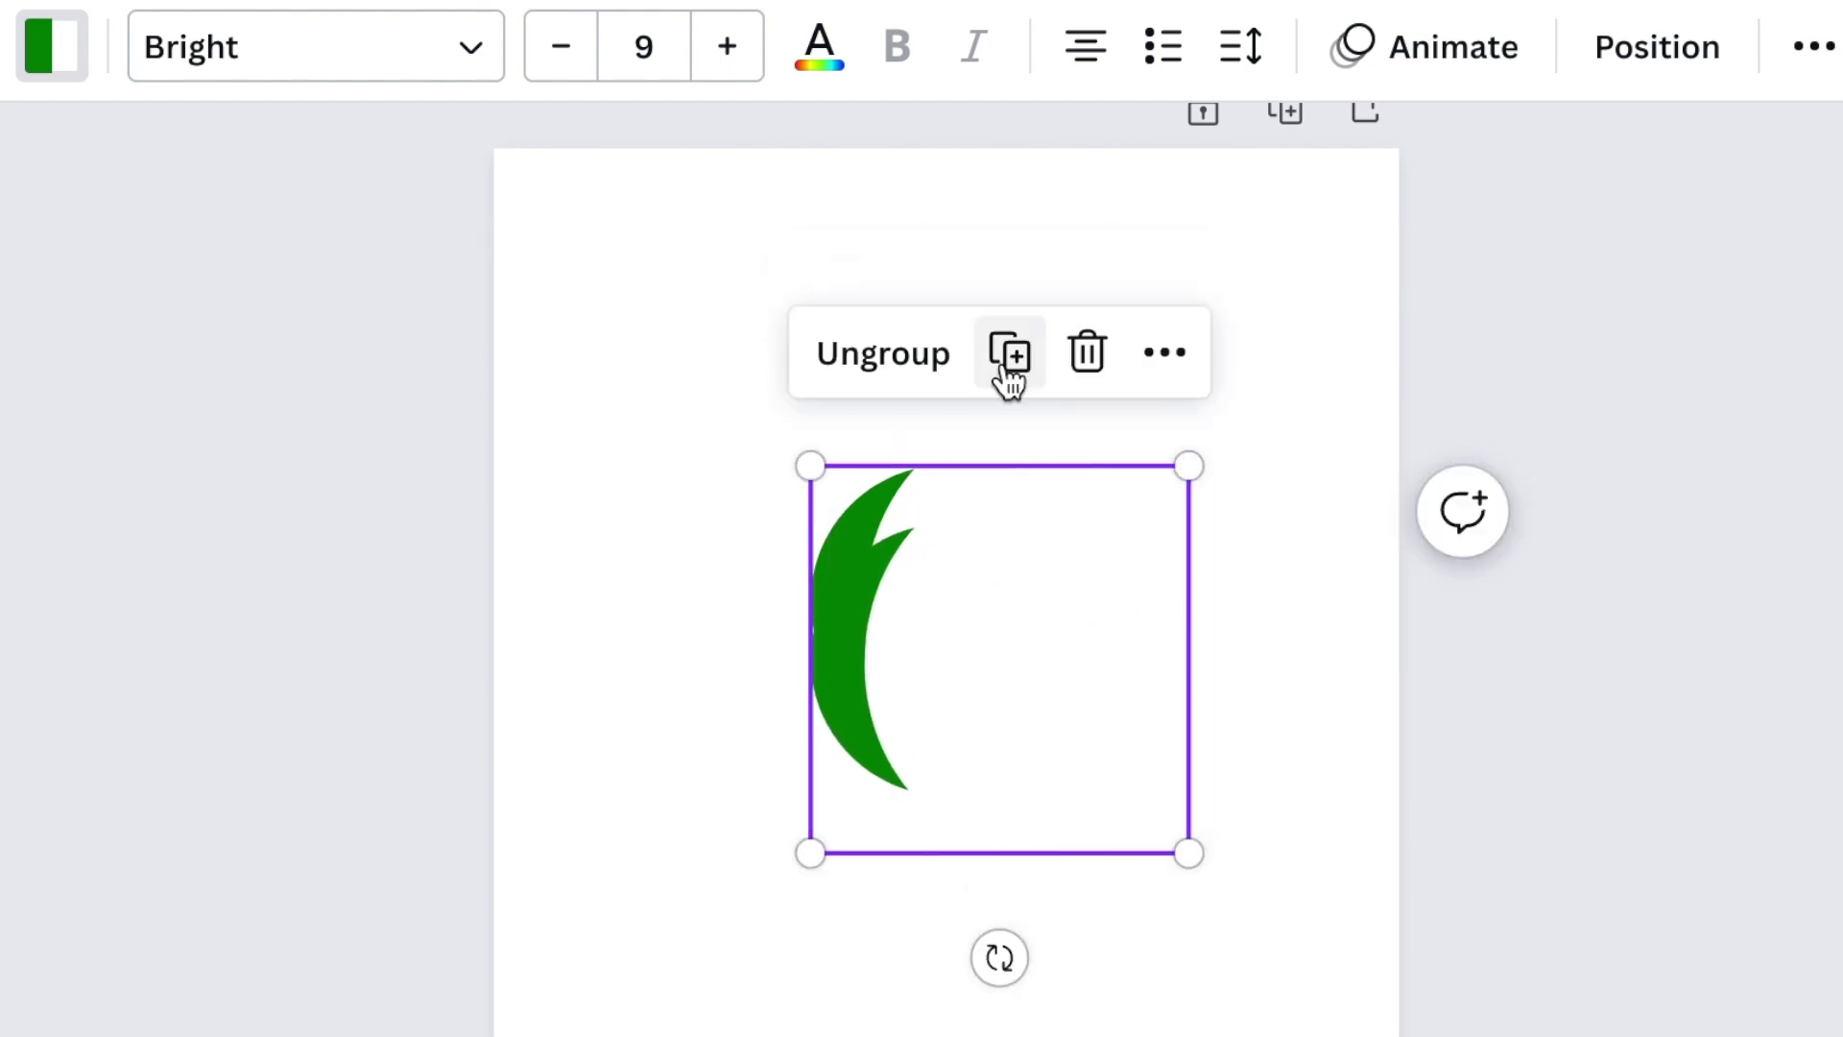
click(1009, 352)
drag(1024, 1007, 969, 1002)
drag(1028, 746, 1004, 773)
key(super+d)
drag(1029, 840, 991, 819)
drag(911, 1036, 848, 1035)
drag(1095, 821, 1098, 826)
click(647, 781)
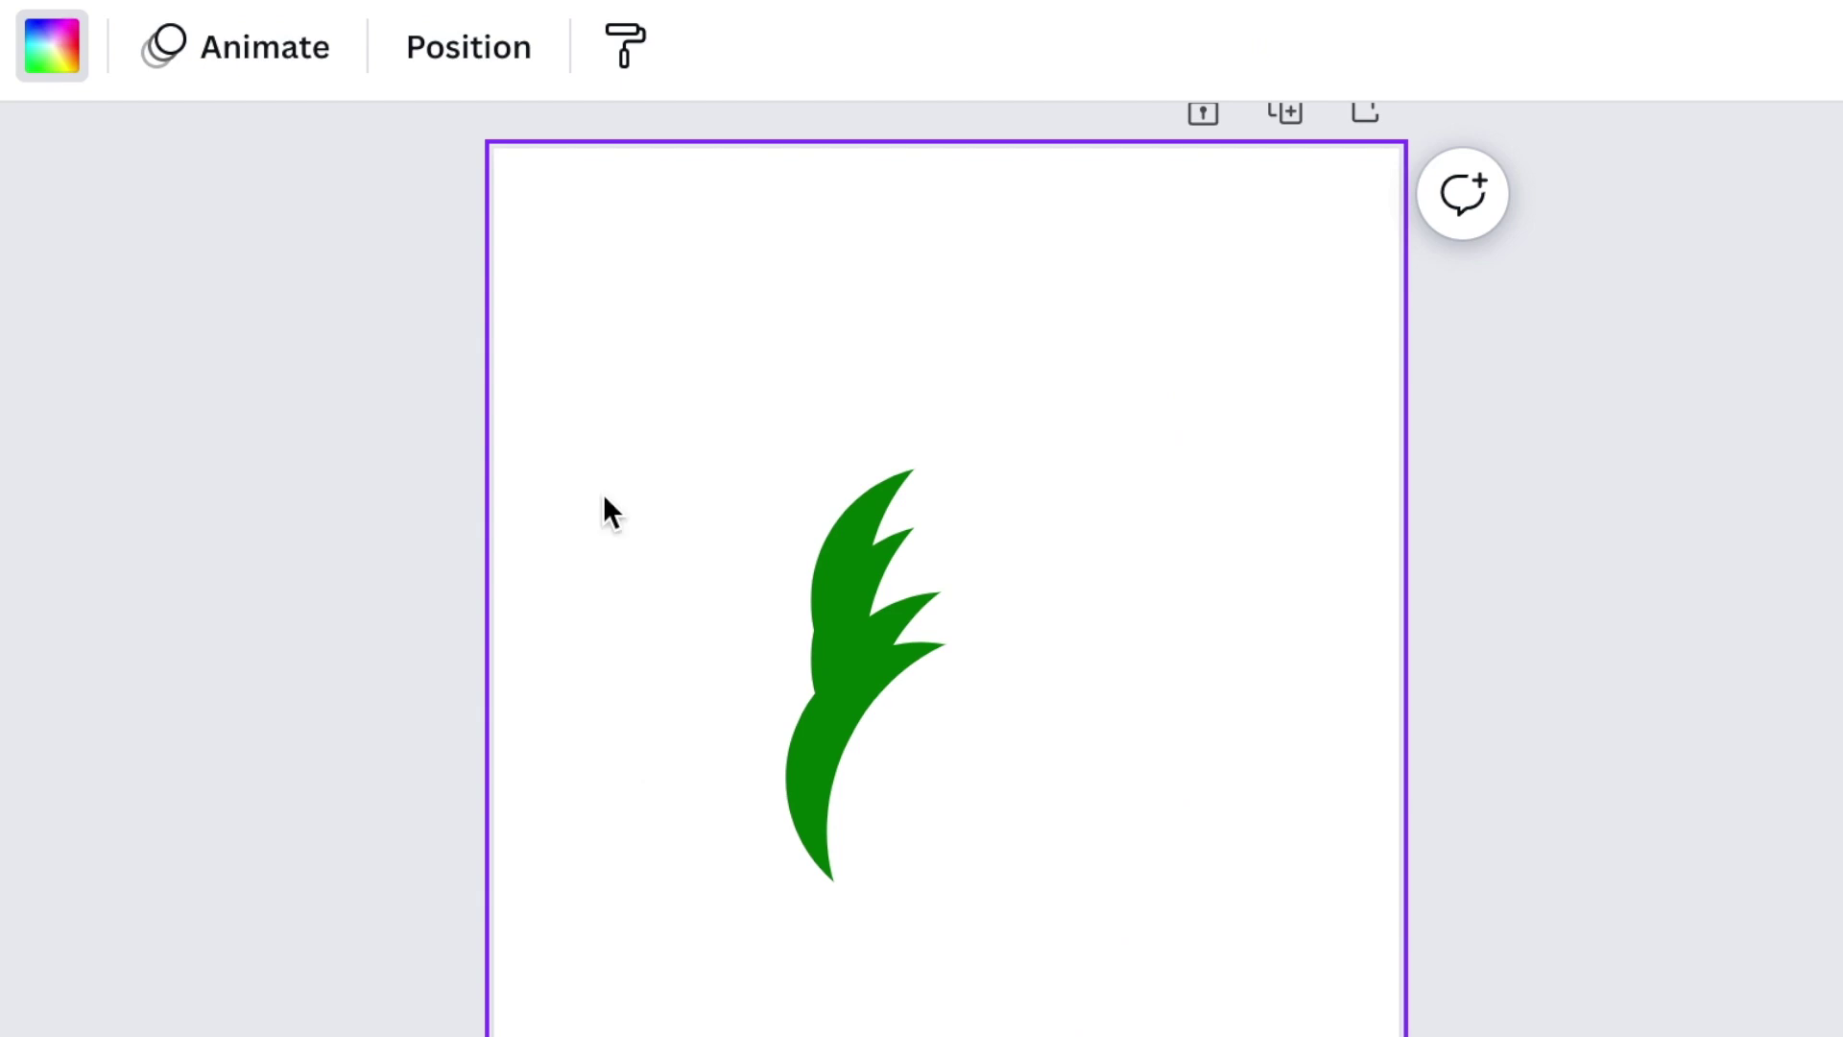
Refine the position and rotation of the topmost crescent in the leaf.
click(885, 406)
drag(885, 407, 886, 391)
drag(999, 884, 975, 883)
drag(1171, 432, 1172, 449)
click(1338, 921)
Group all the crescent pieces into one leaf, shrink it, and reposition it on the page.
key(ctrl+a)
click(807, 325)
drag(1160, 973, 974, 624)
drag(974, 624, 1095, 596)
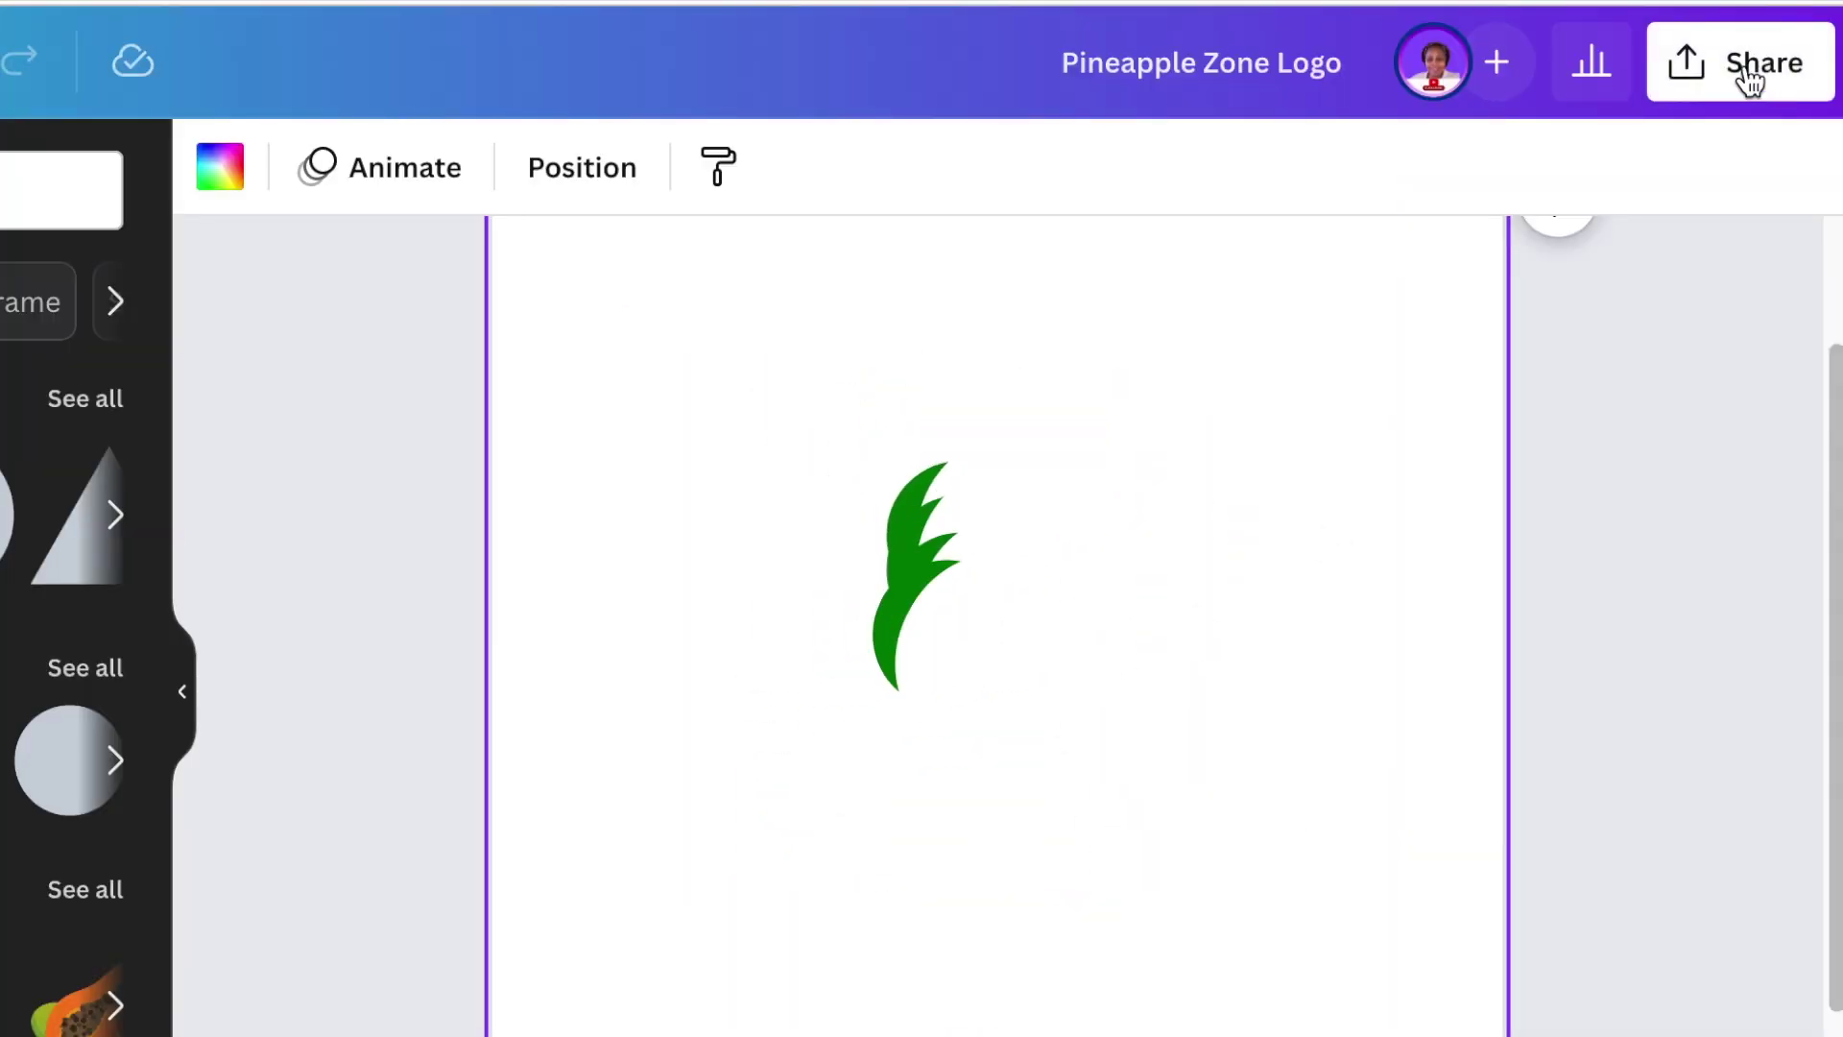
Download the leaf design as a PNG image.
click(1753, 67)
scroll(1638, 912, down, 2)
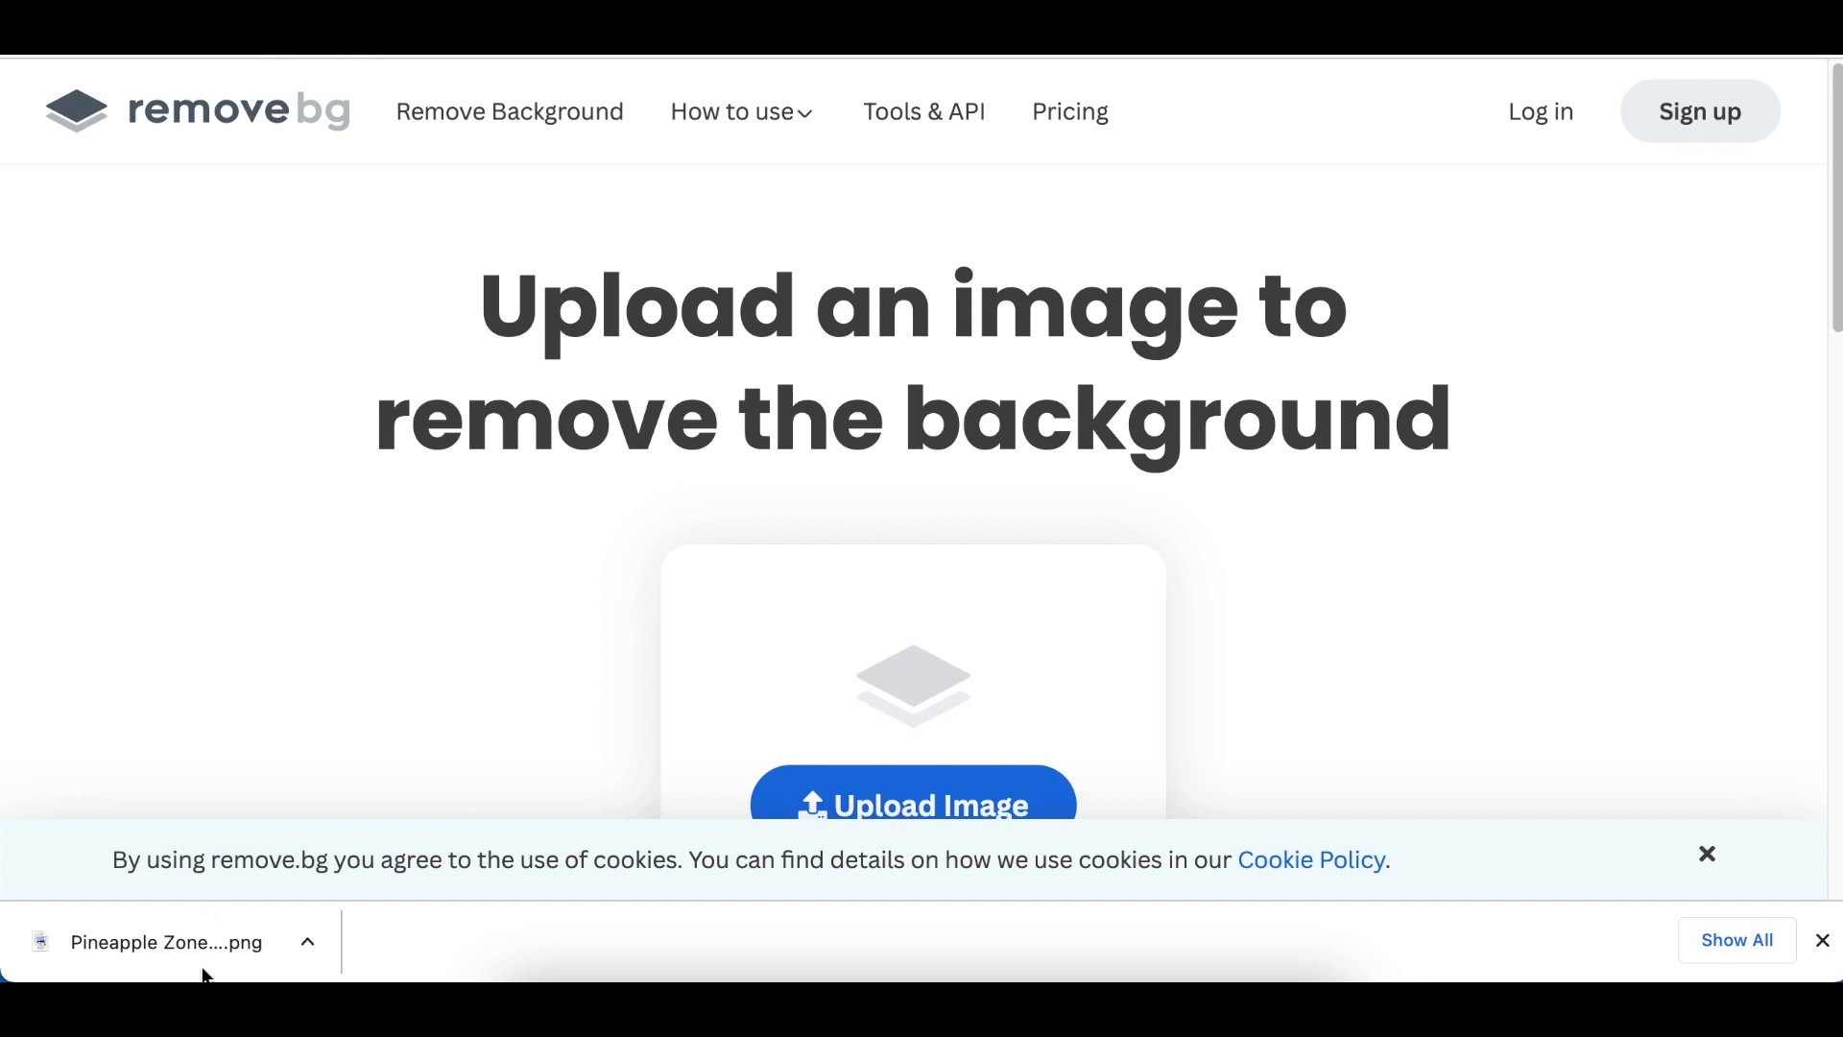
Switch to remove.bg, upload the exported leaf PNG to remove its background, and download the transparent result.
drag(205, 975, 677, 641)
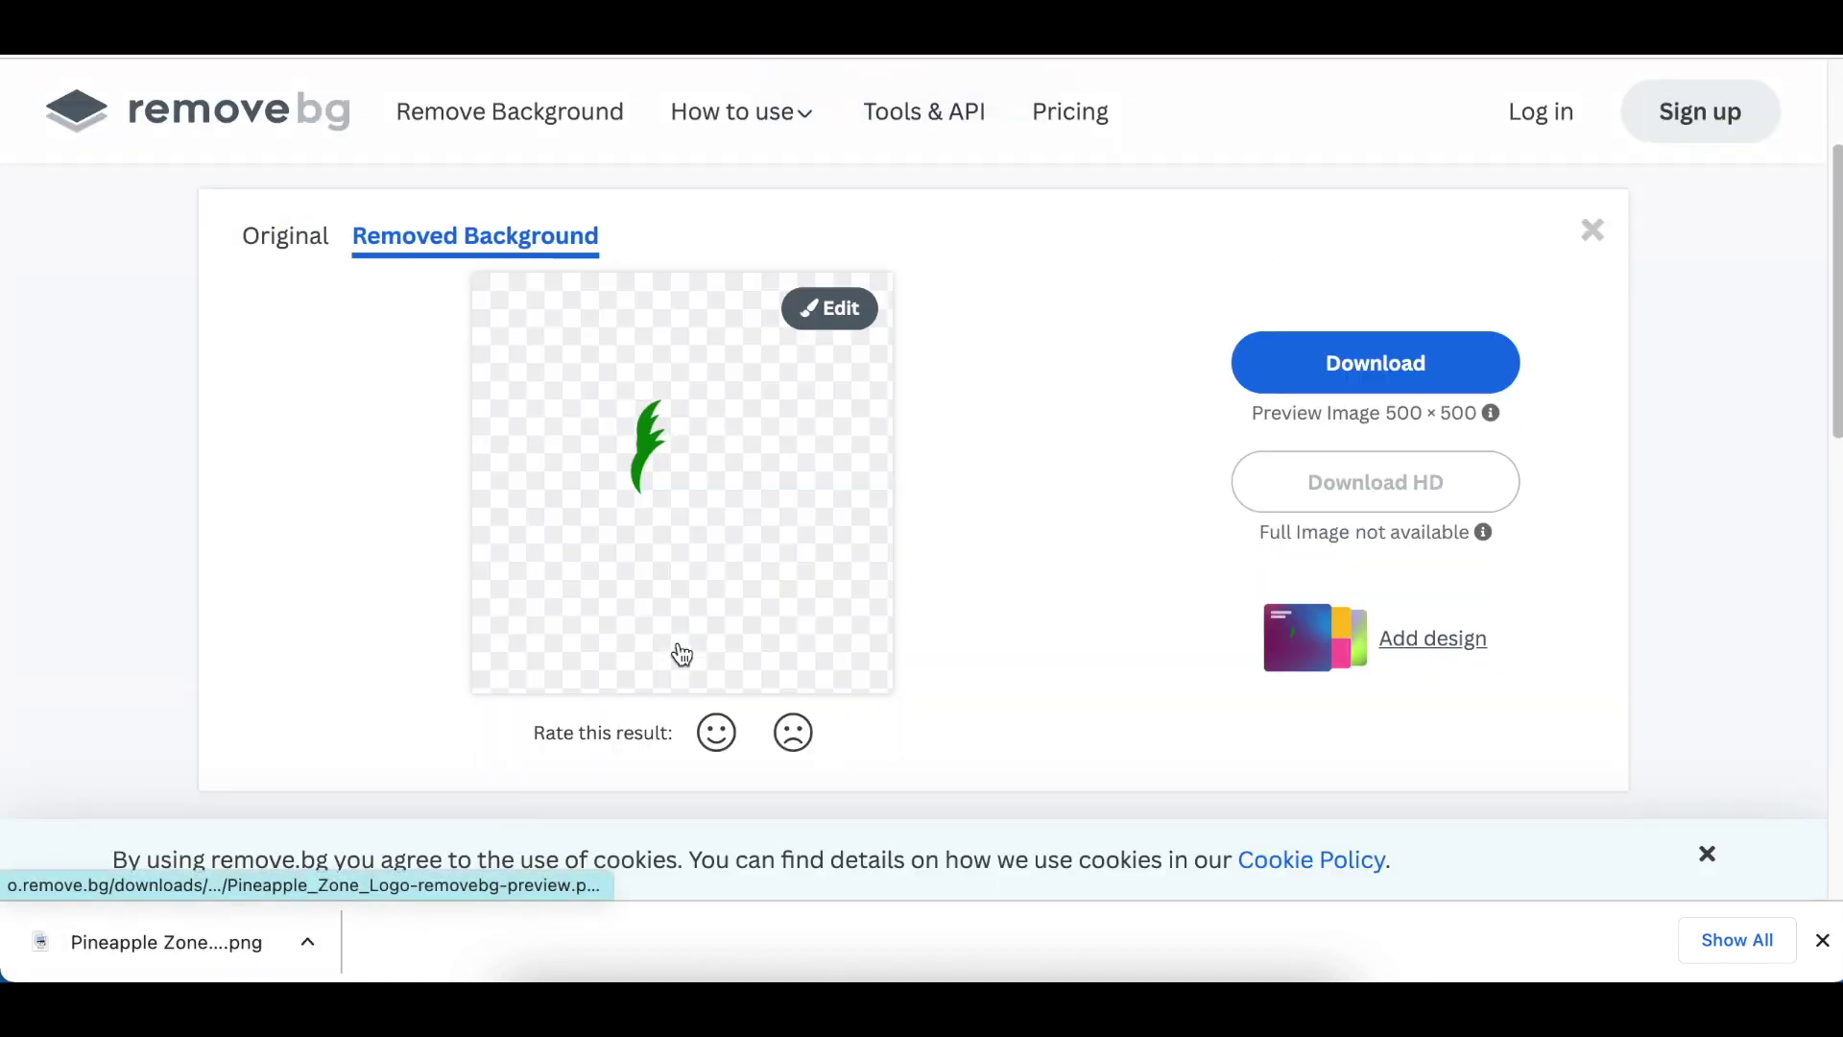
click(1382, 360)
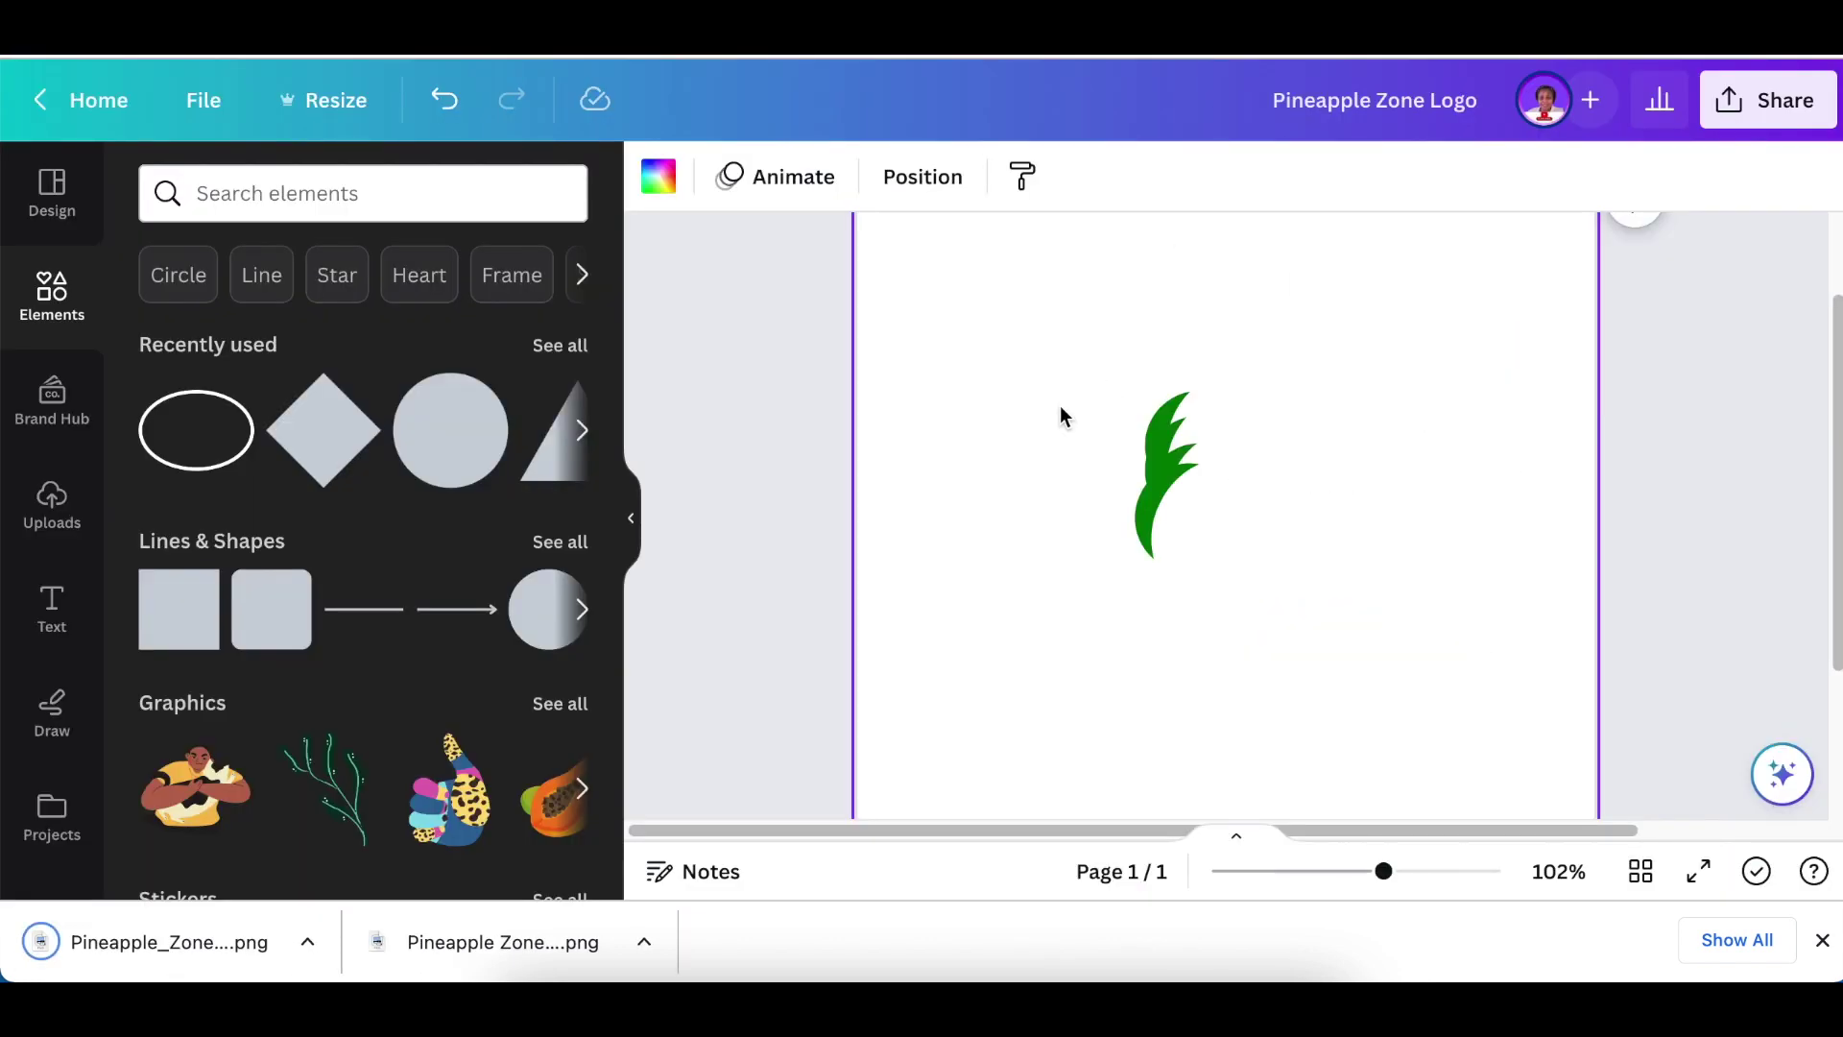
Switch back to Canva, delete the original leaf from the page, and replace it with the uploaded background-free image.
drag(801, 293, 1386, 711)
key(Delete)
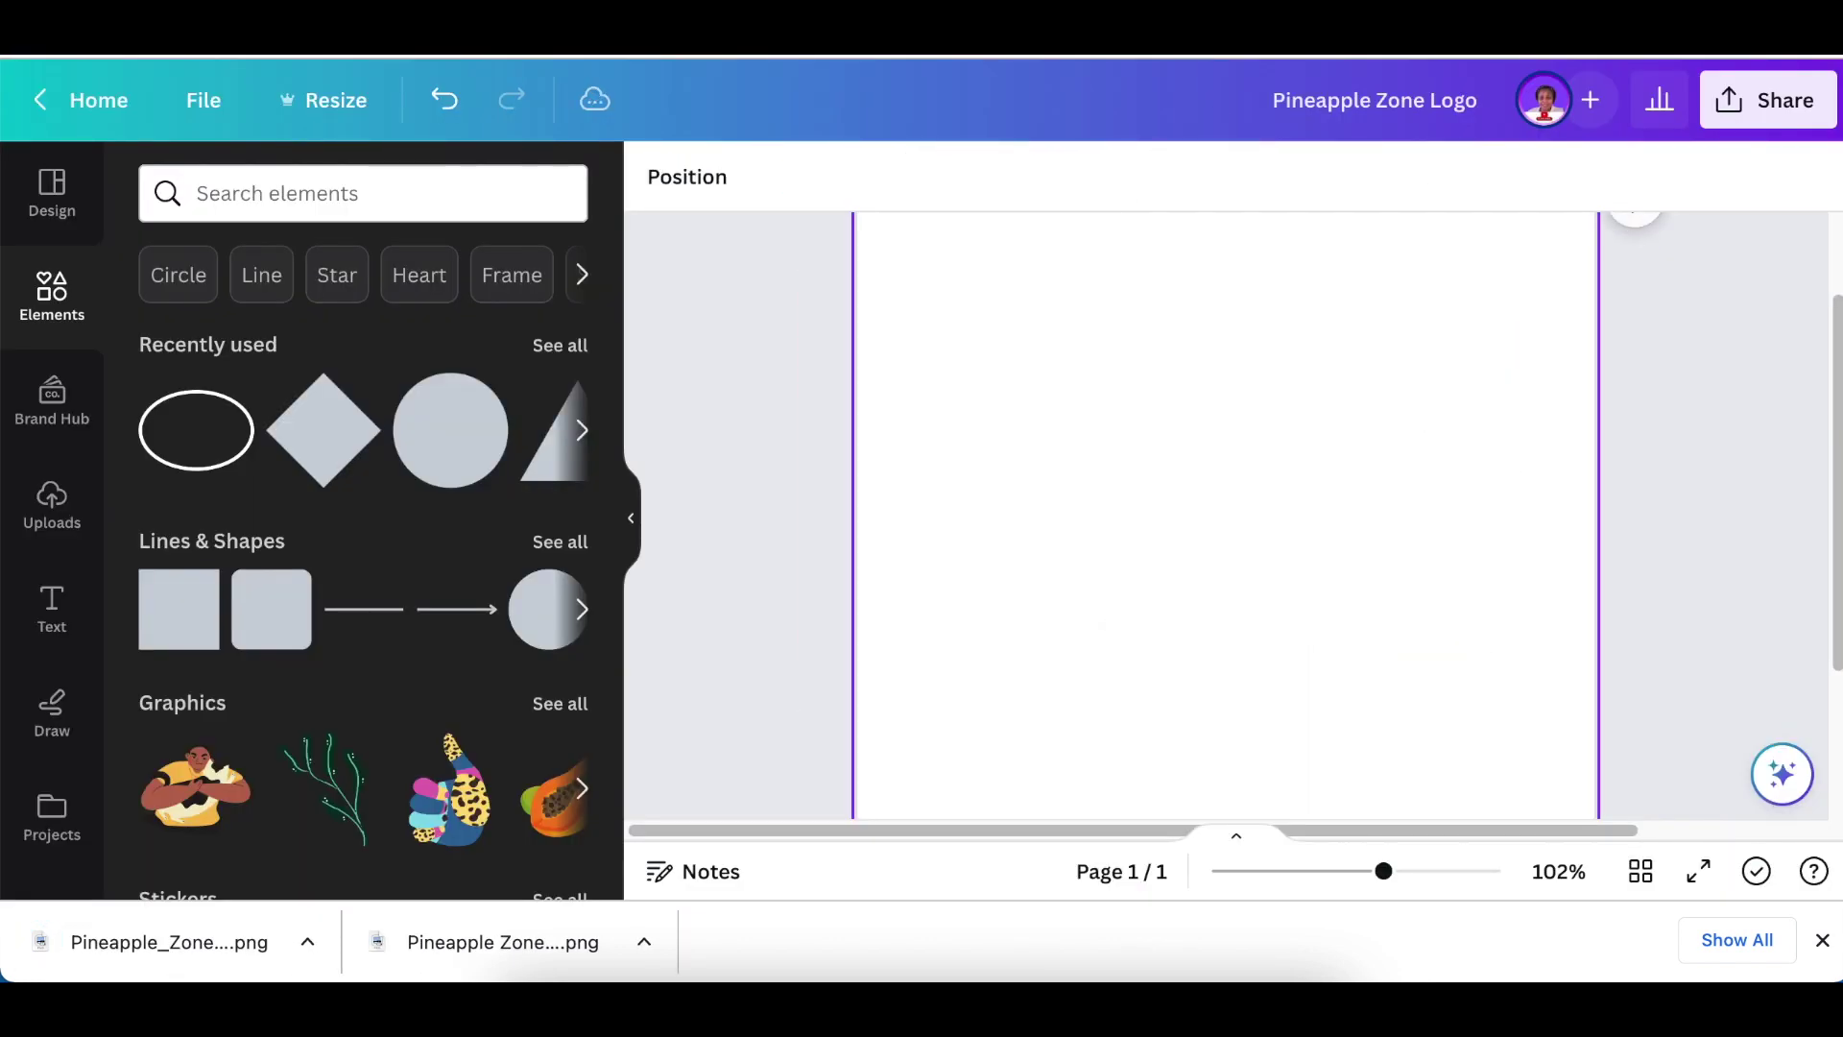
drag(391, 977, 842, 706)
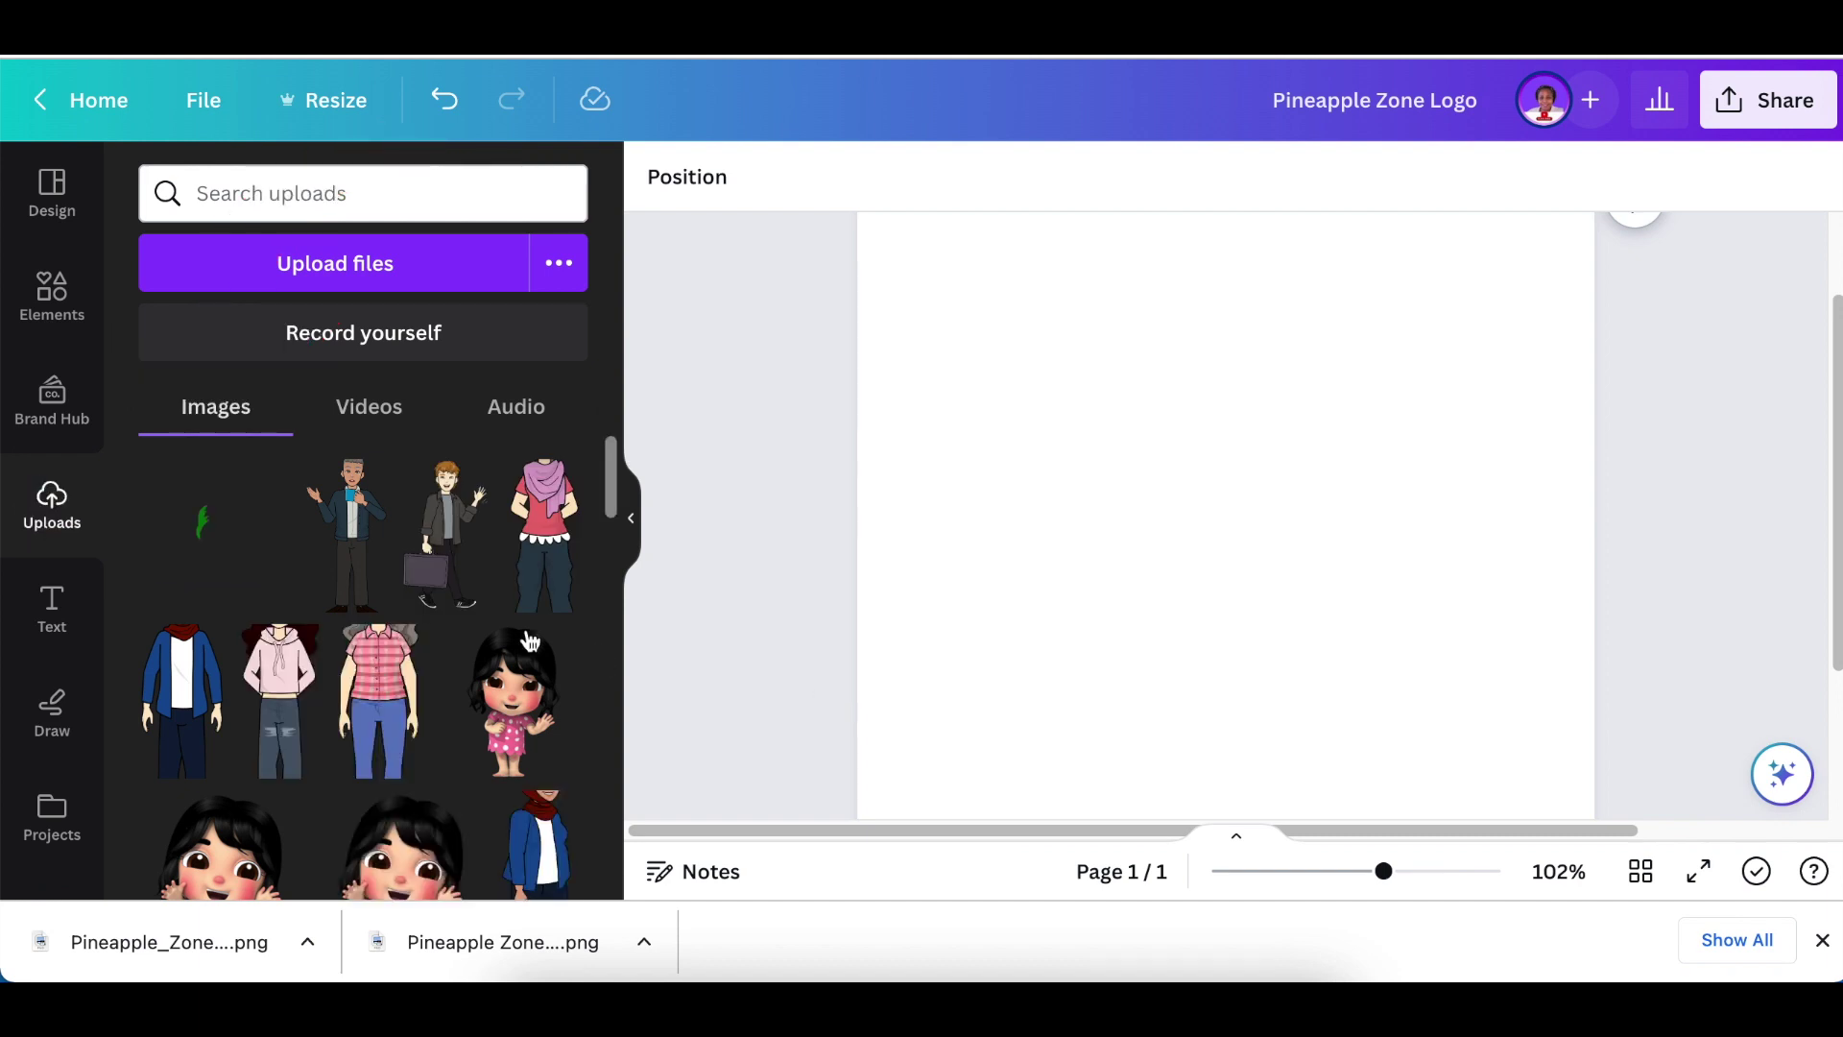
click(228, 545)
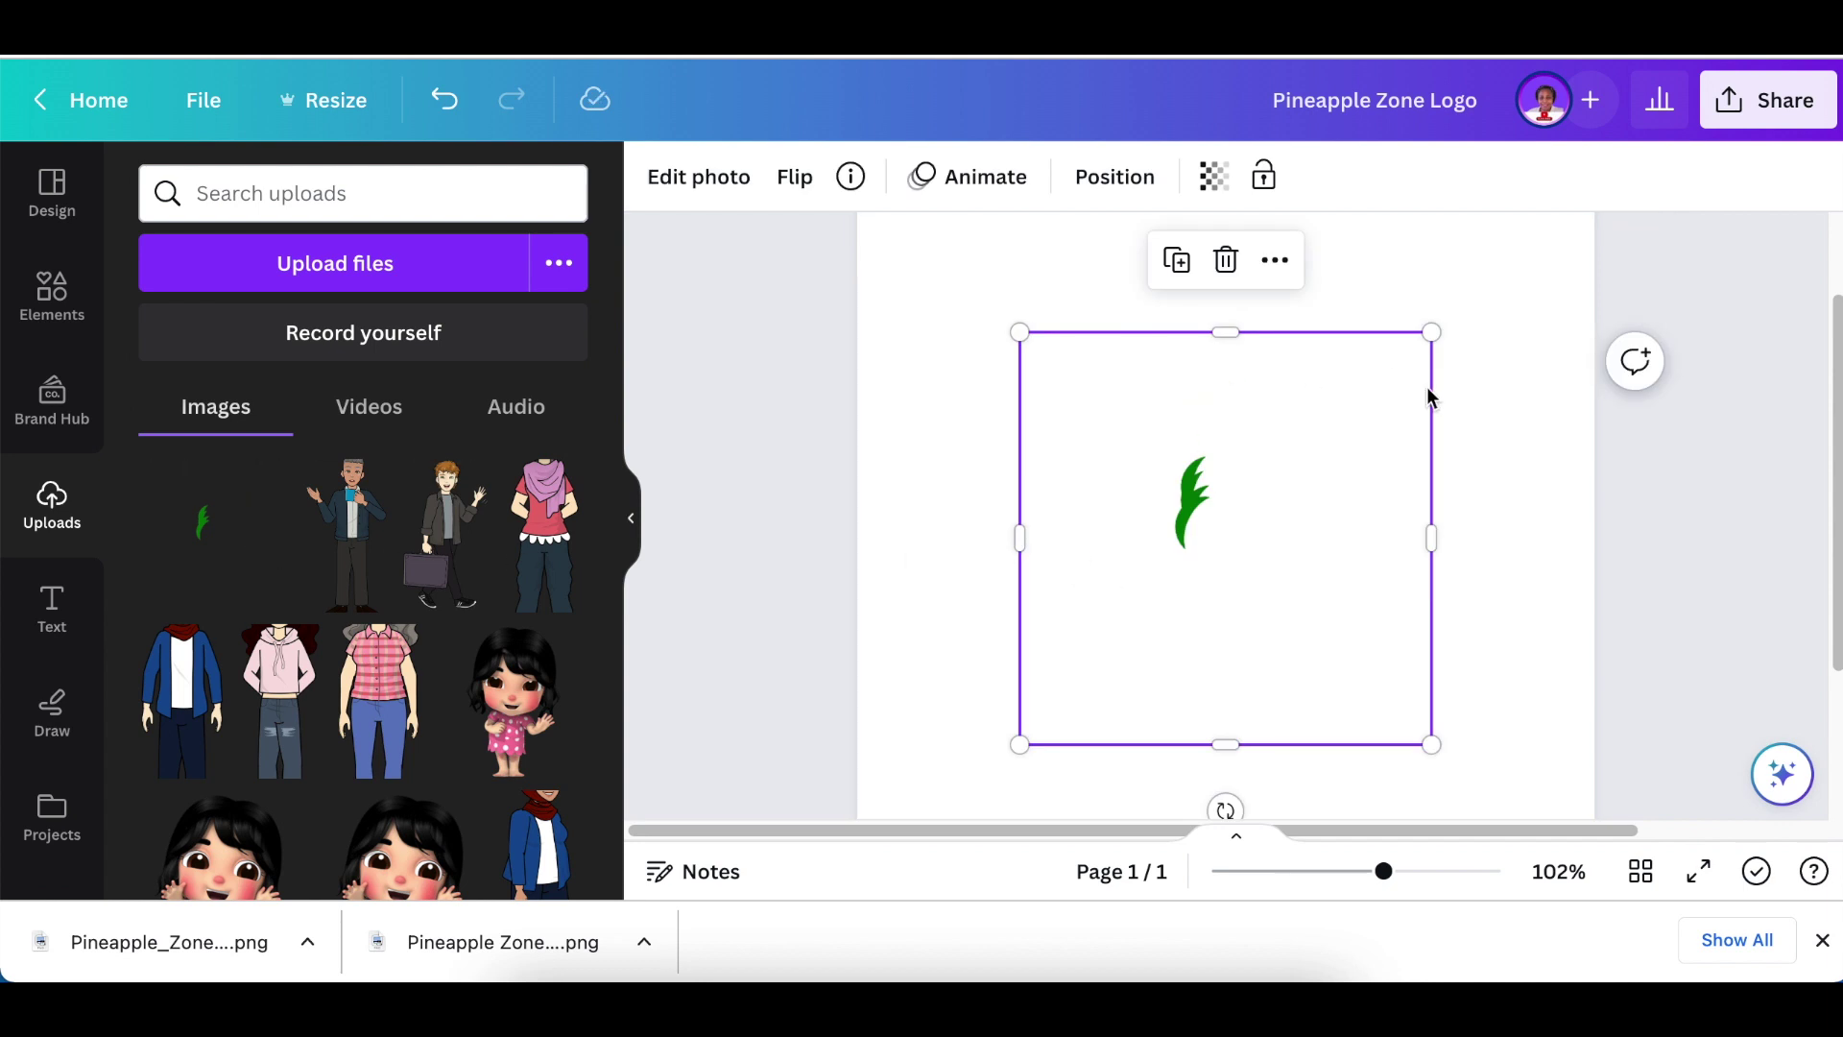
Crop the empty margins from all four sides of the leaf image.
drag(1434, 553, 1231, 538)
drag(1020, 539, 1148, 541)
drag(1183, 331, 1187, 441)
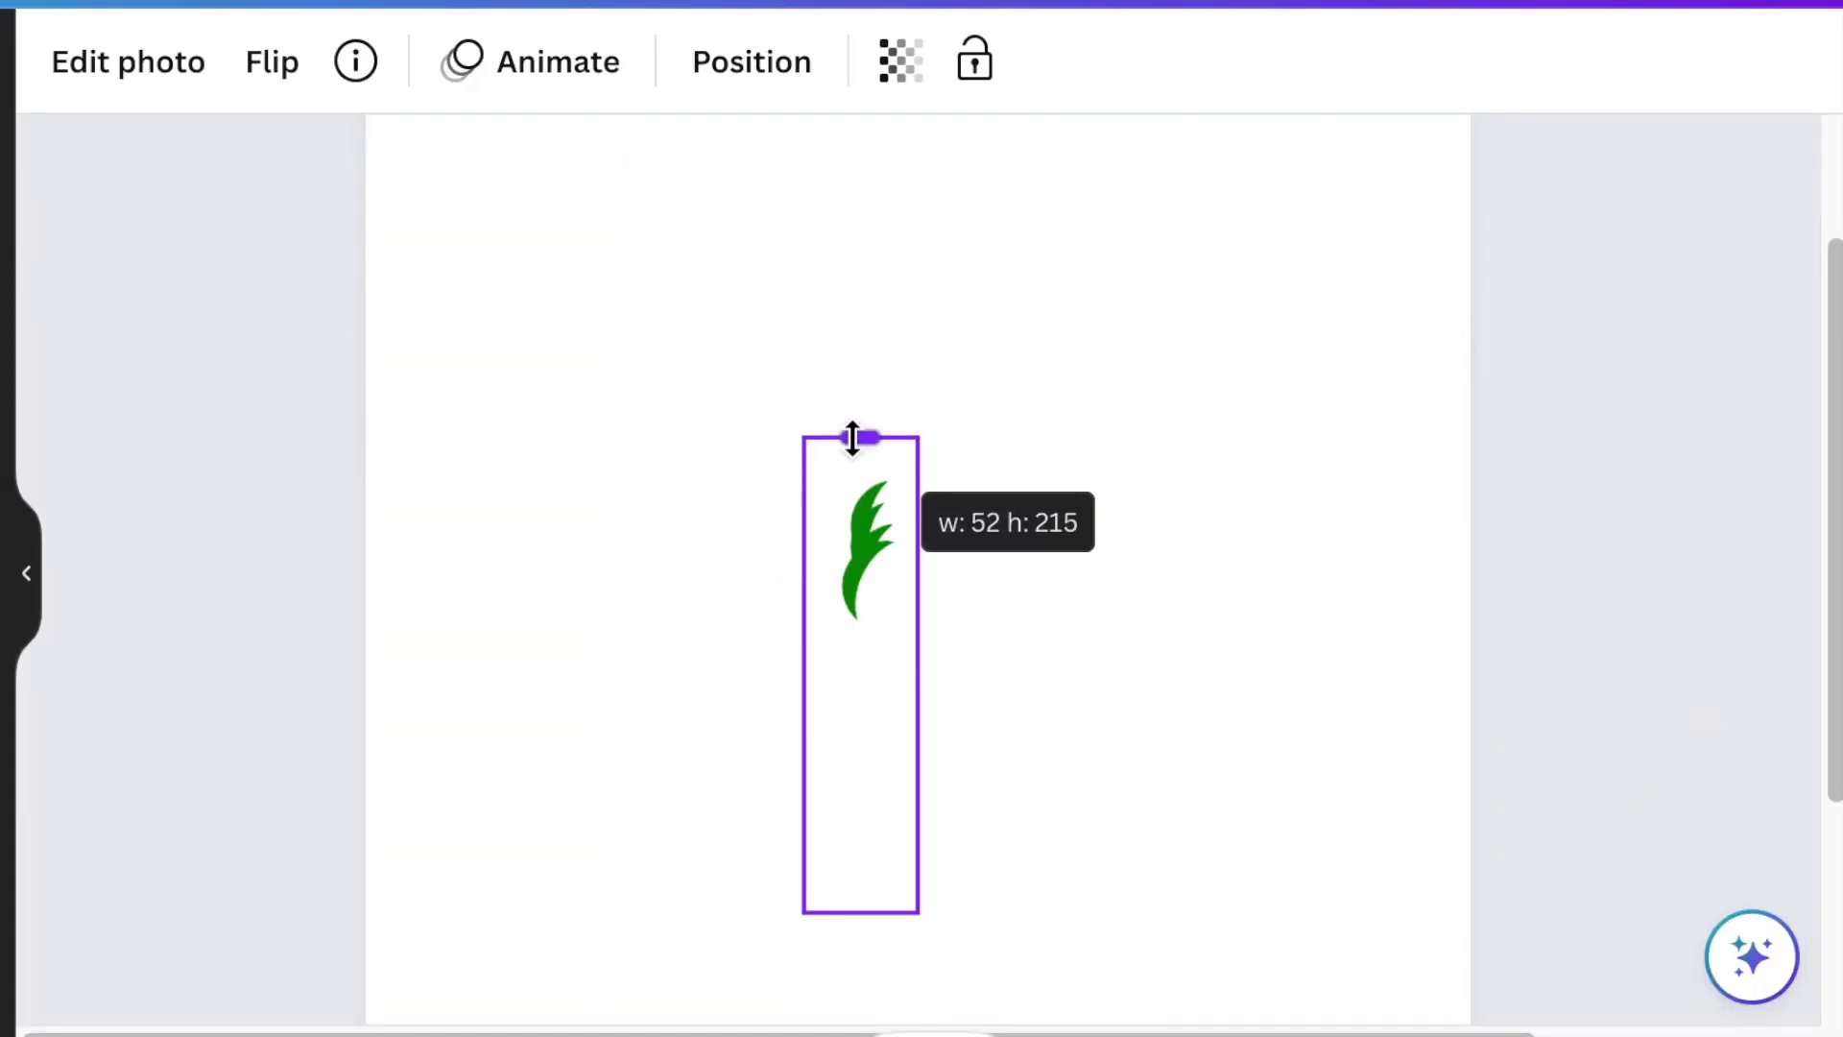
drag(872, 907, 1005, 597)
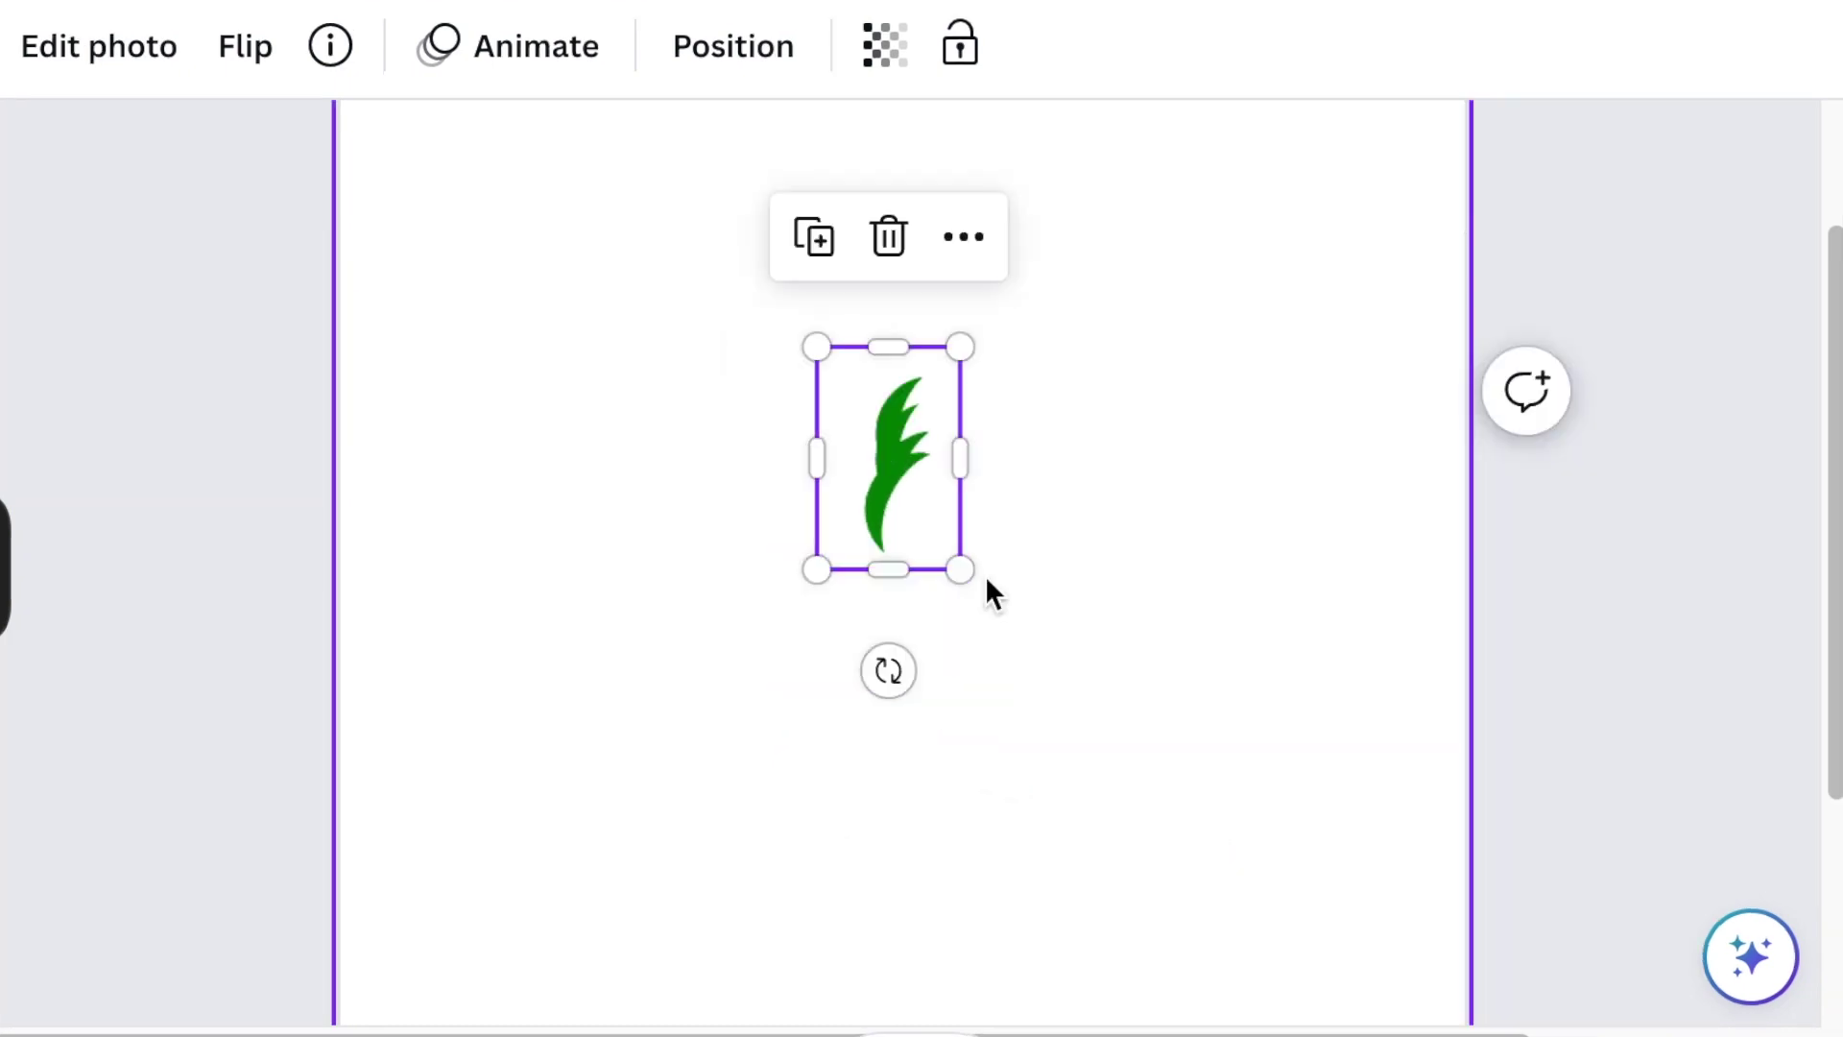
Duplicate the leaf image, flip the copy horizontally, and align it against the original to form a symmetrical pineapple crown.
click(815, 240)
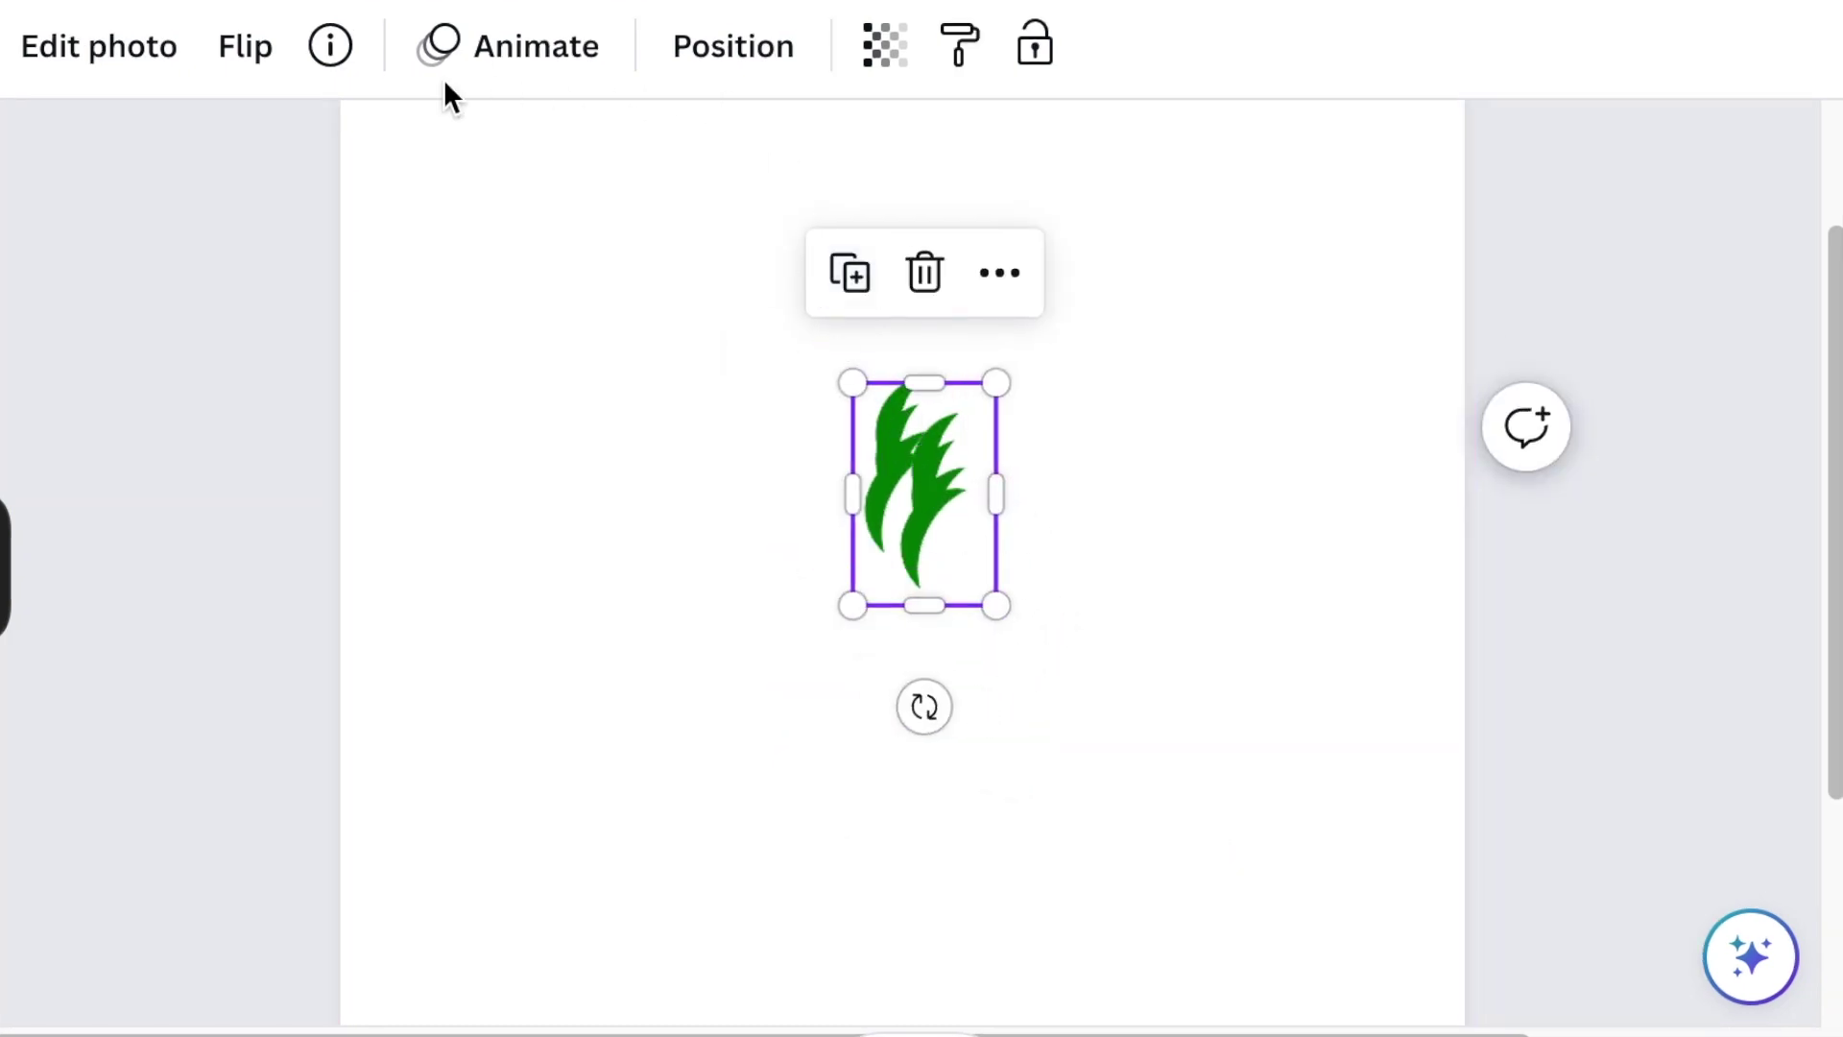
click(255, 60)
click(362, 172)
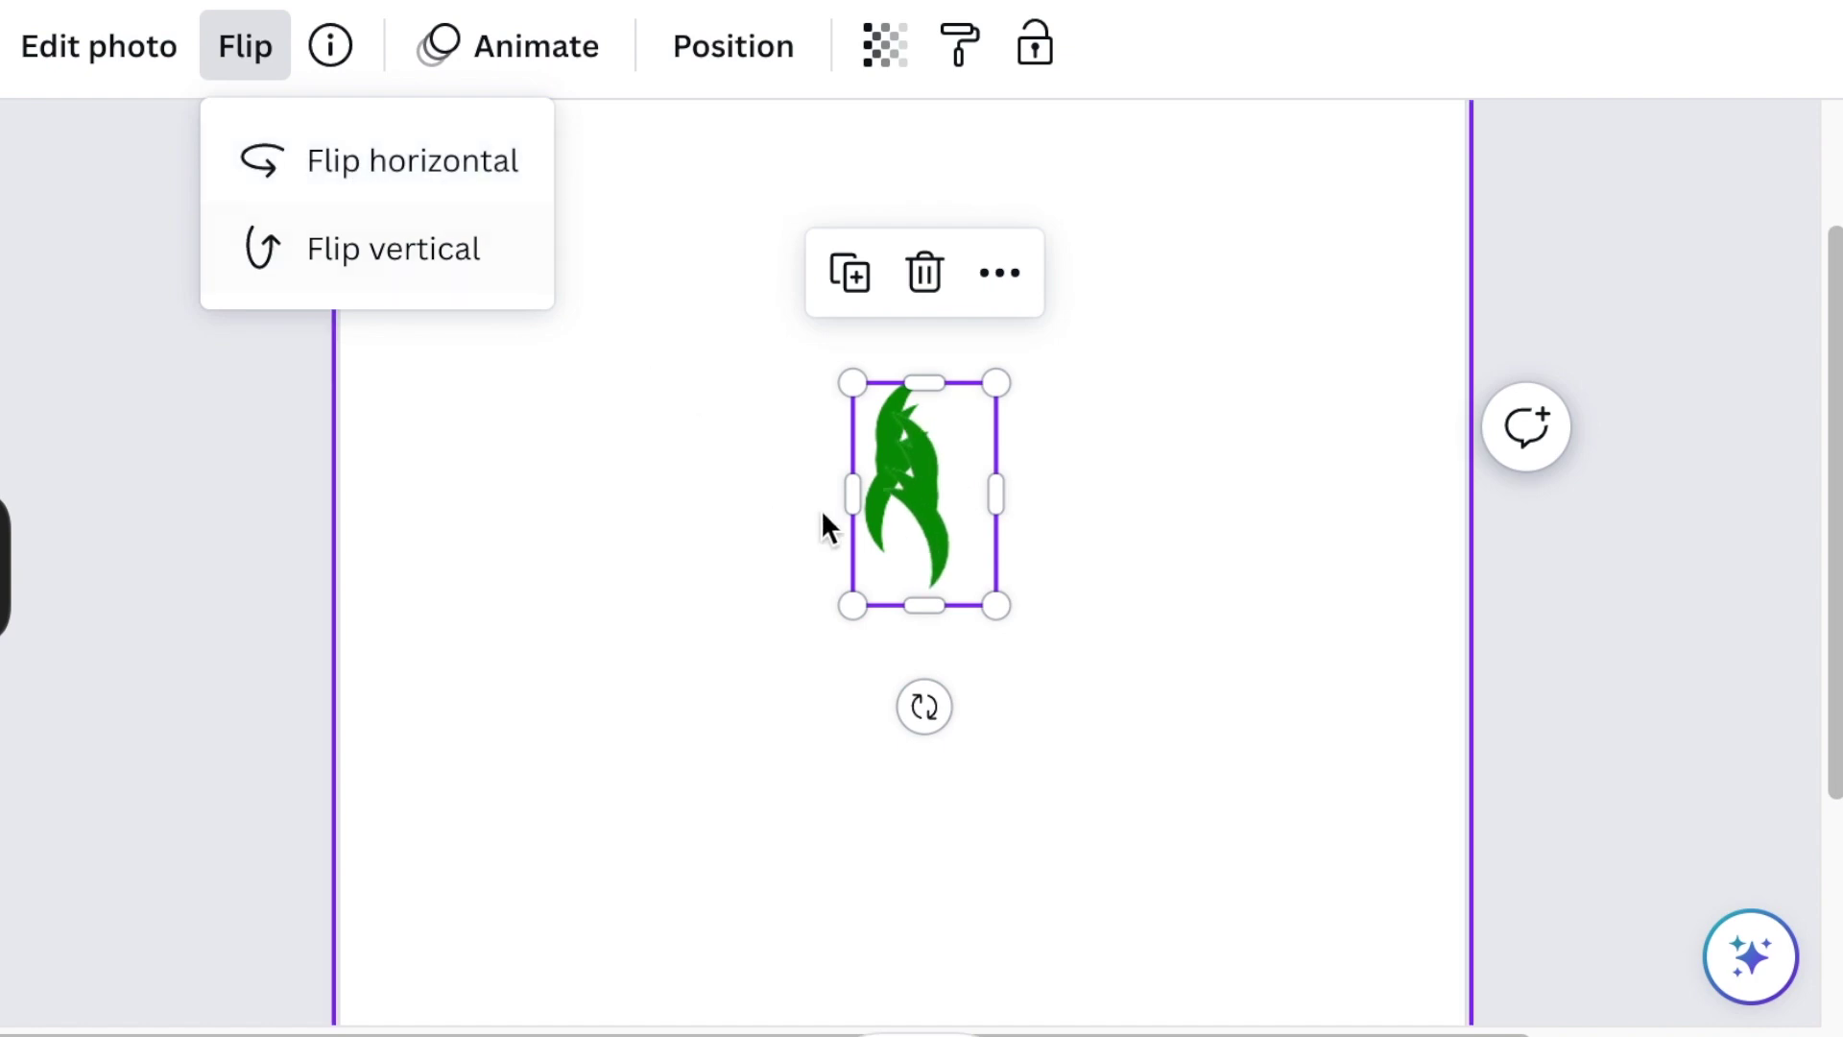
click(1143, 634)
drag(958, 533, 903, 495)
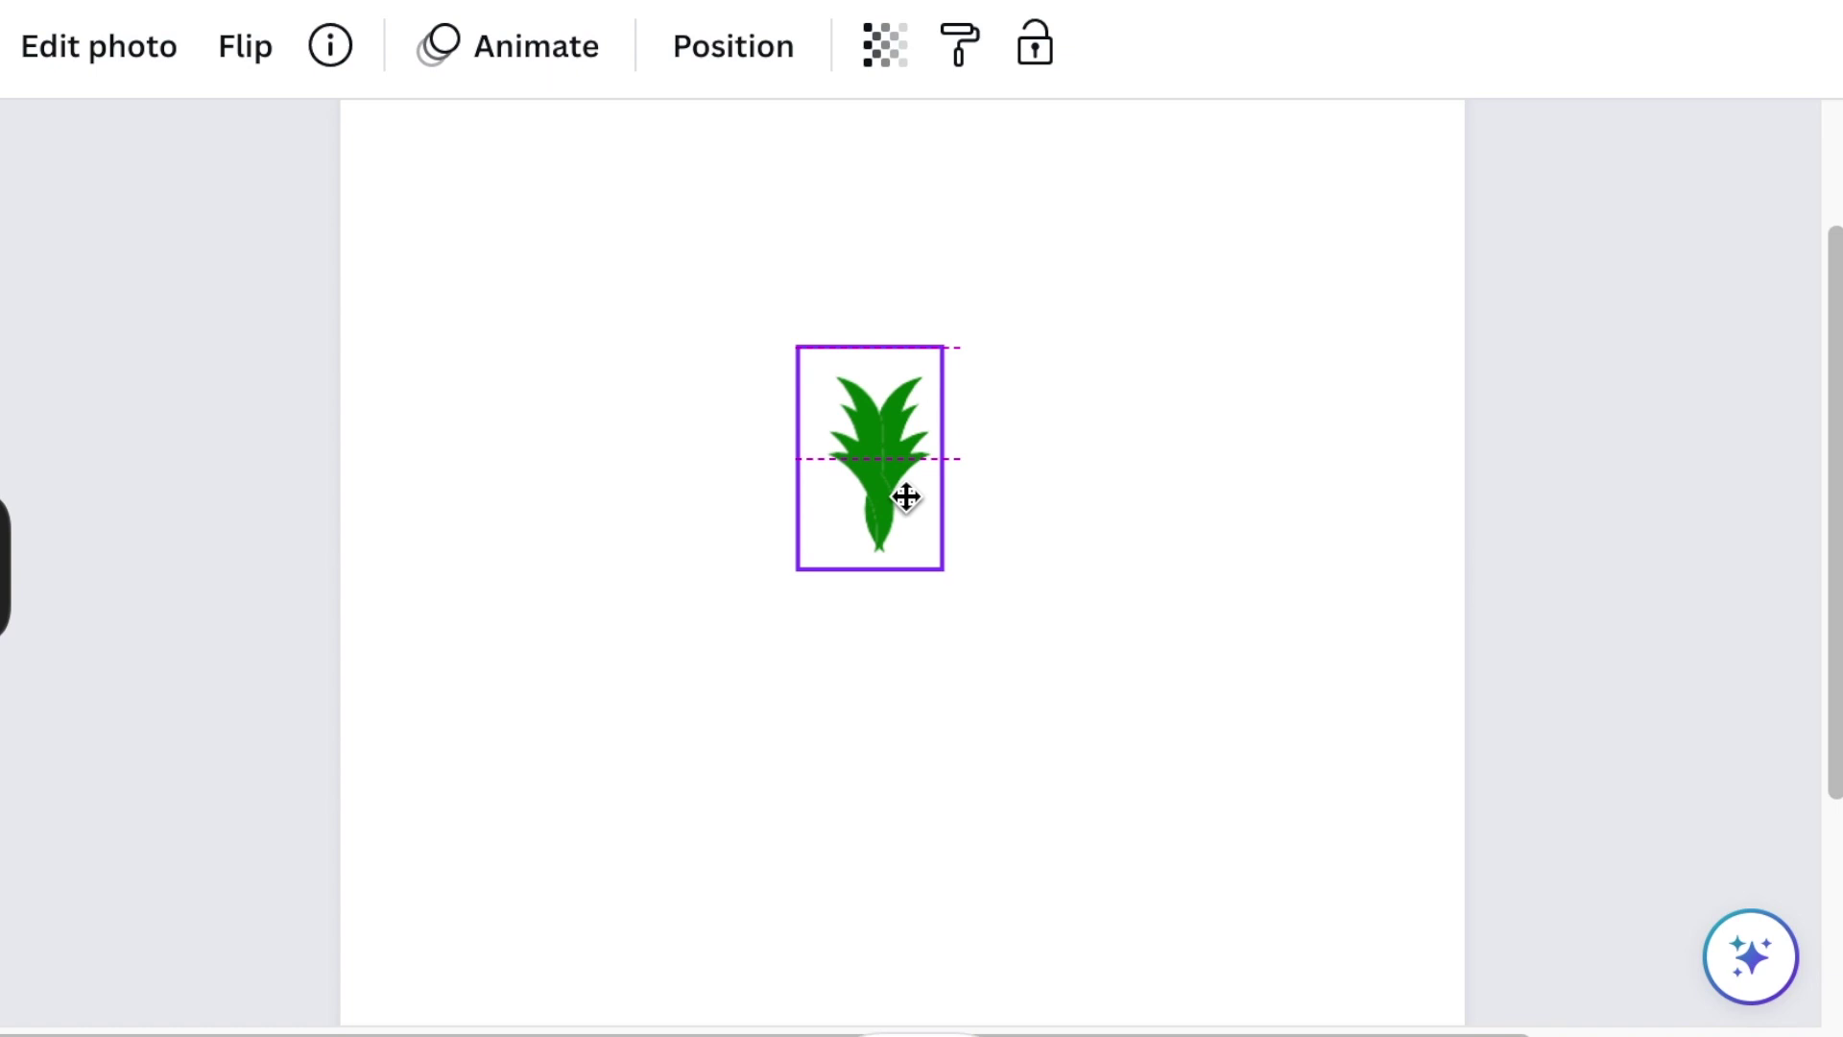
click(1083, 705)
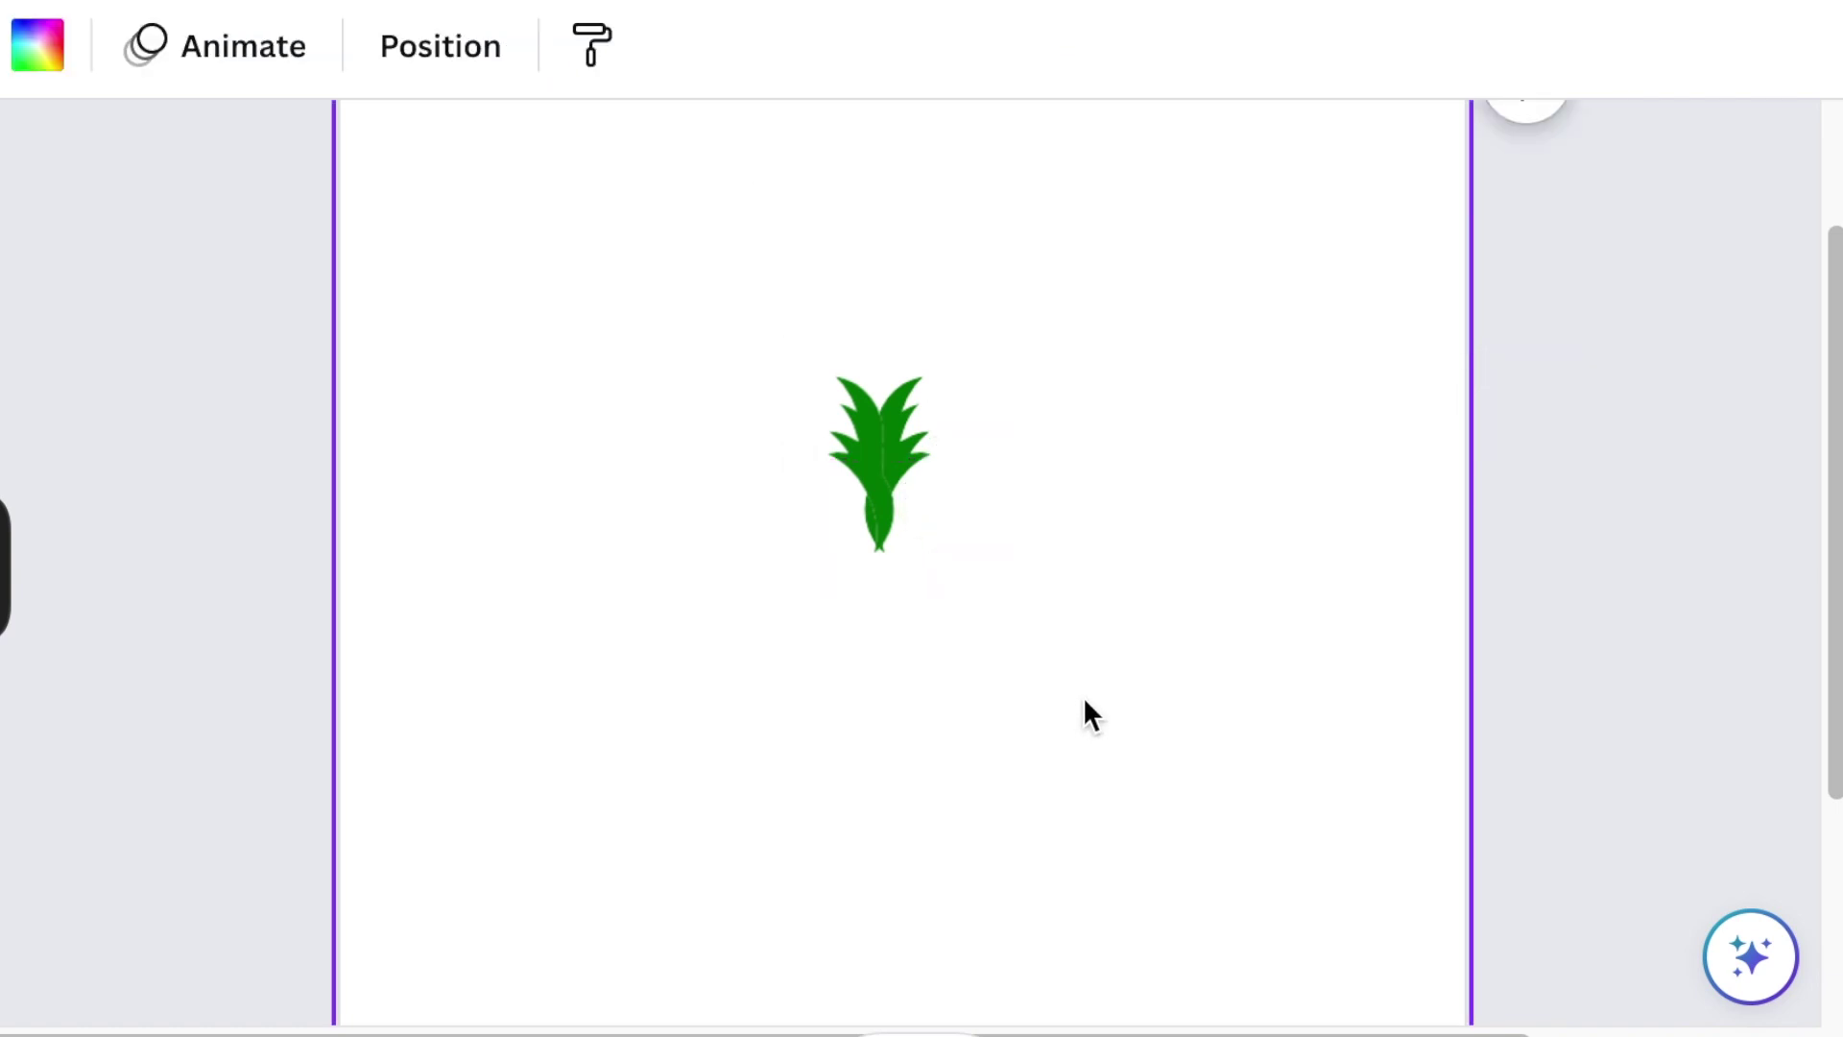
scroll(883, 664, up, 3)
scroll(883, 664, down, 3)
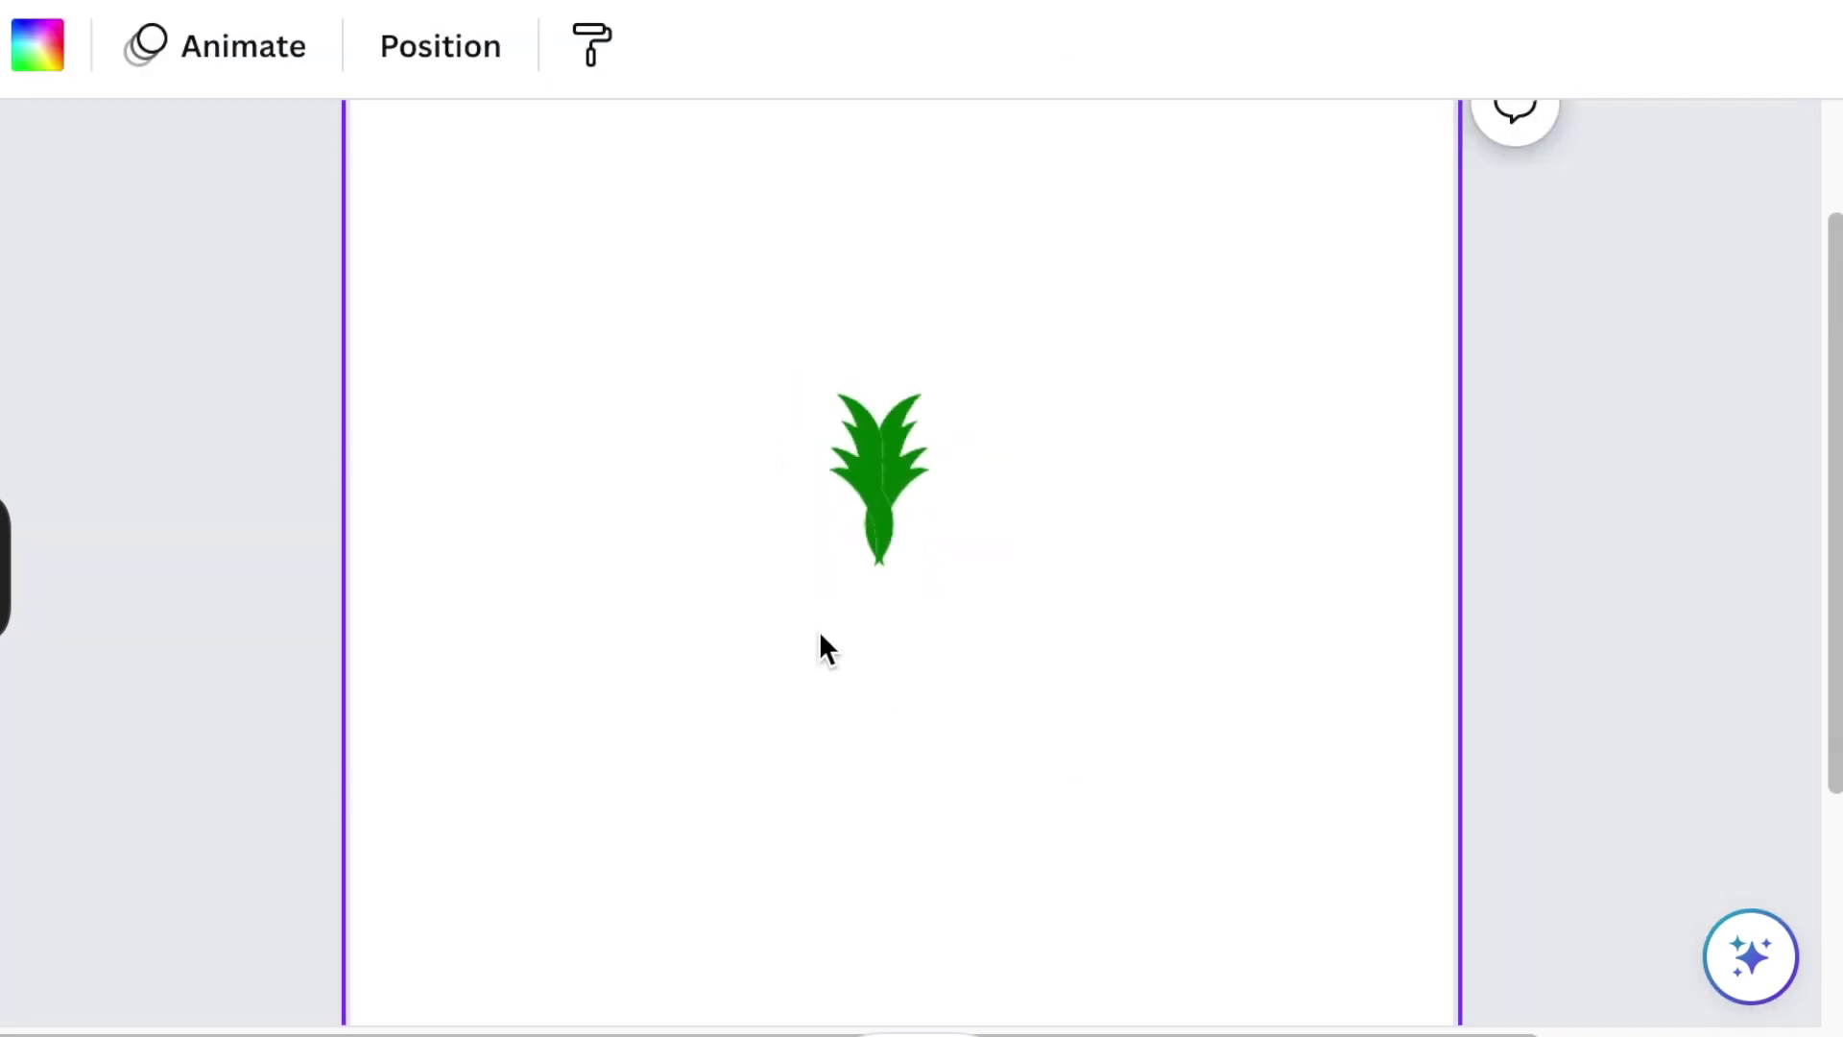
Crop the lower stem off both leaf halves so the crown ends in a flat base.
drag(707, 363, 987, 624)
drag(912, 564, 896, 505)
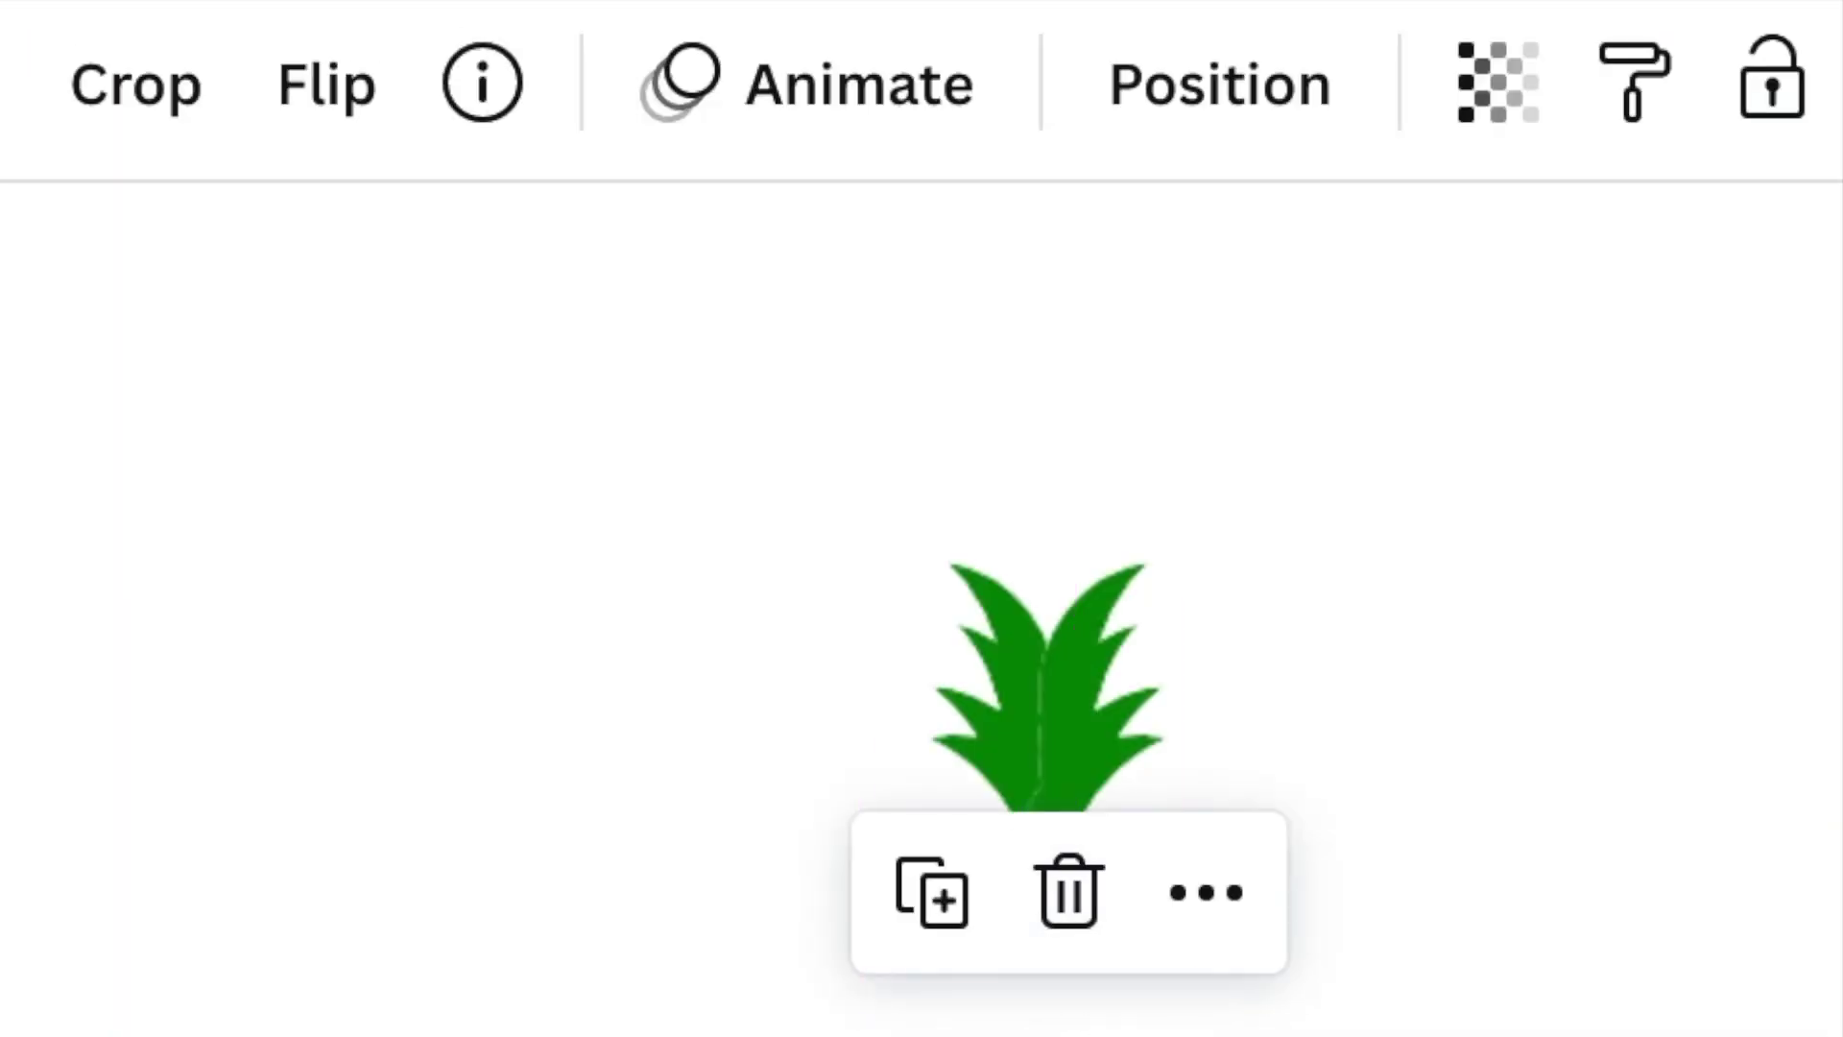
click(1057, 952)
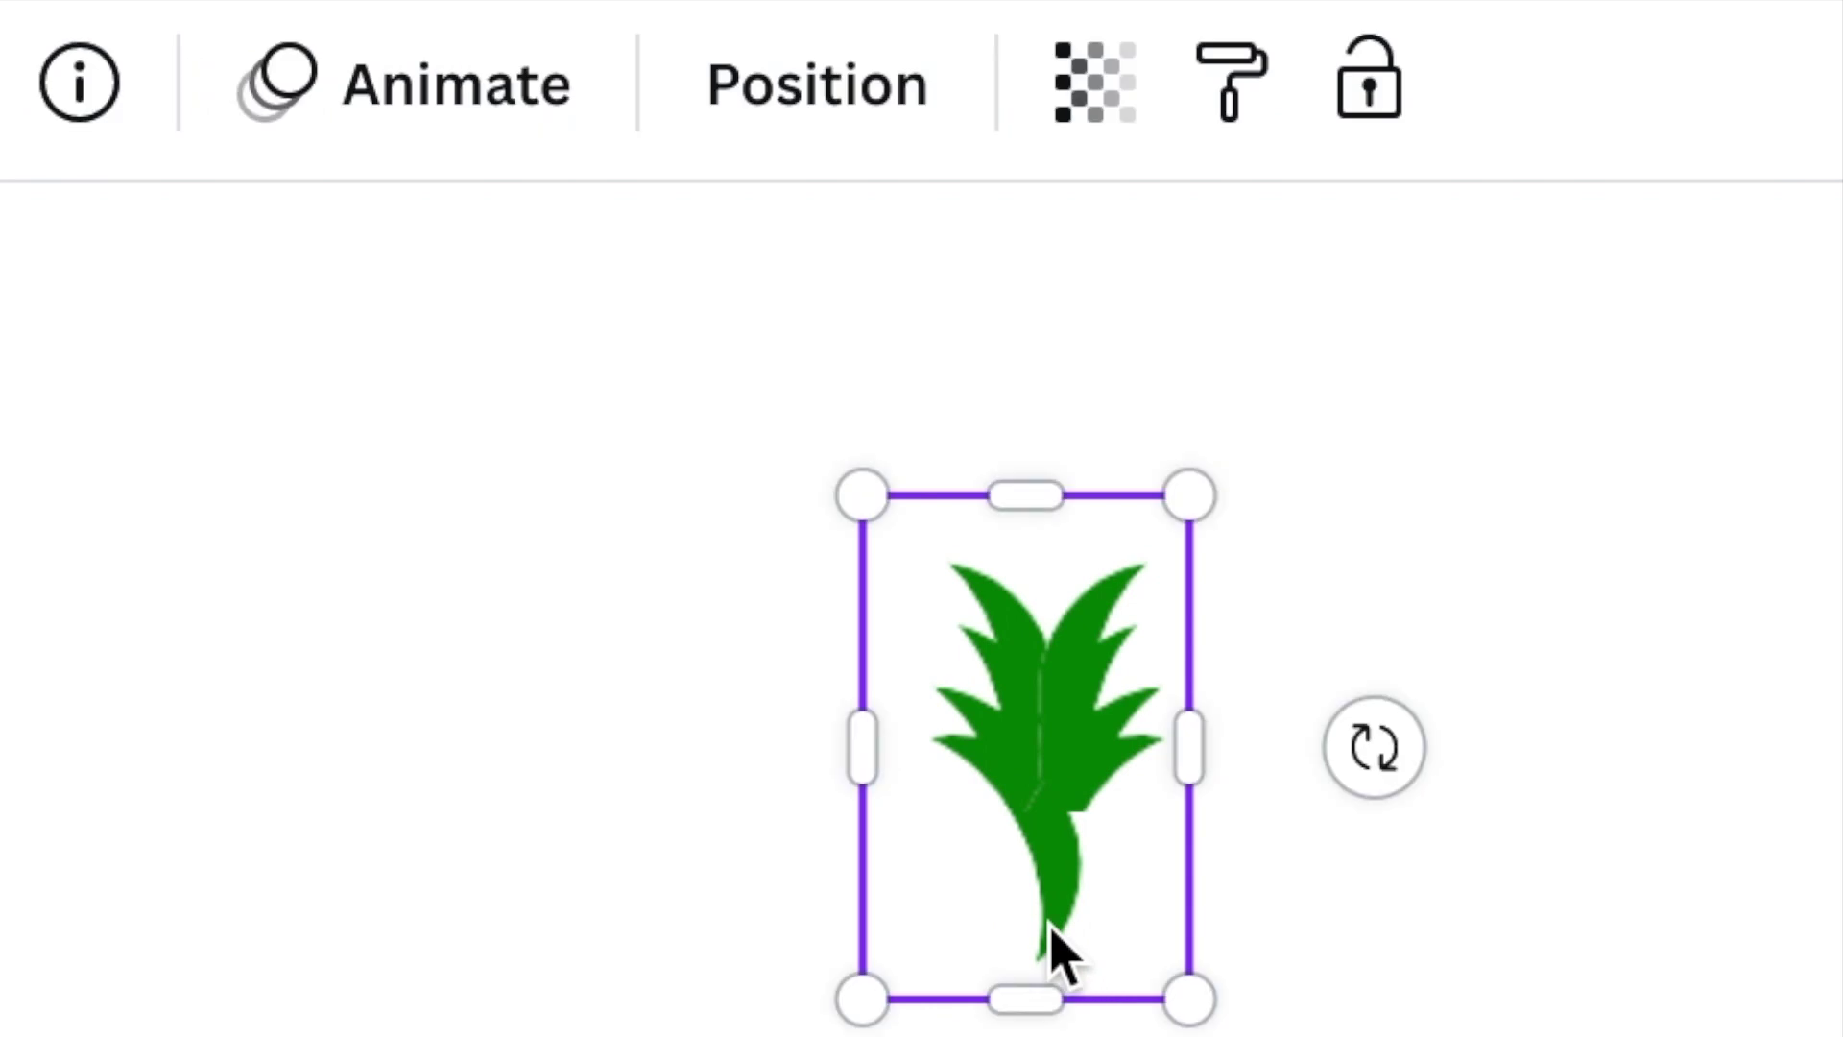
drag(1012, 988, 1017, 814)
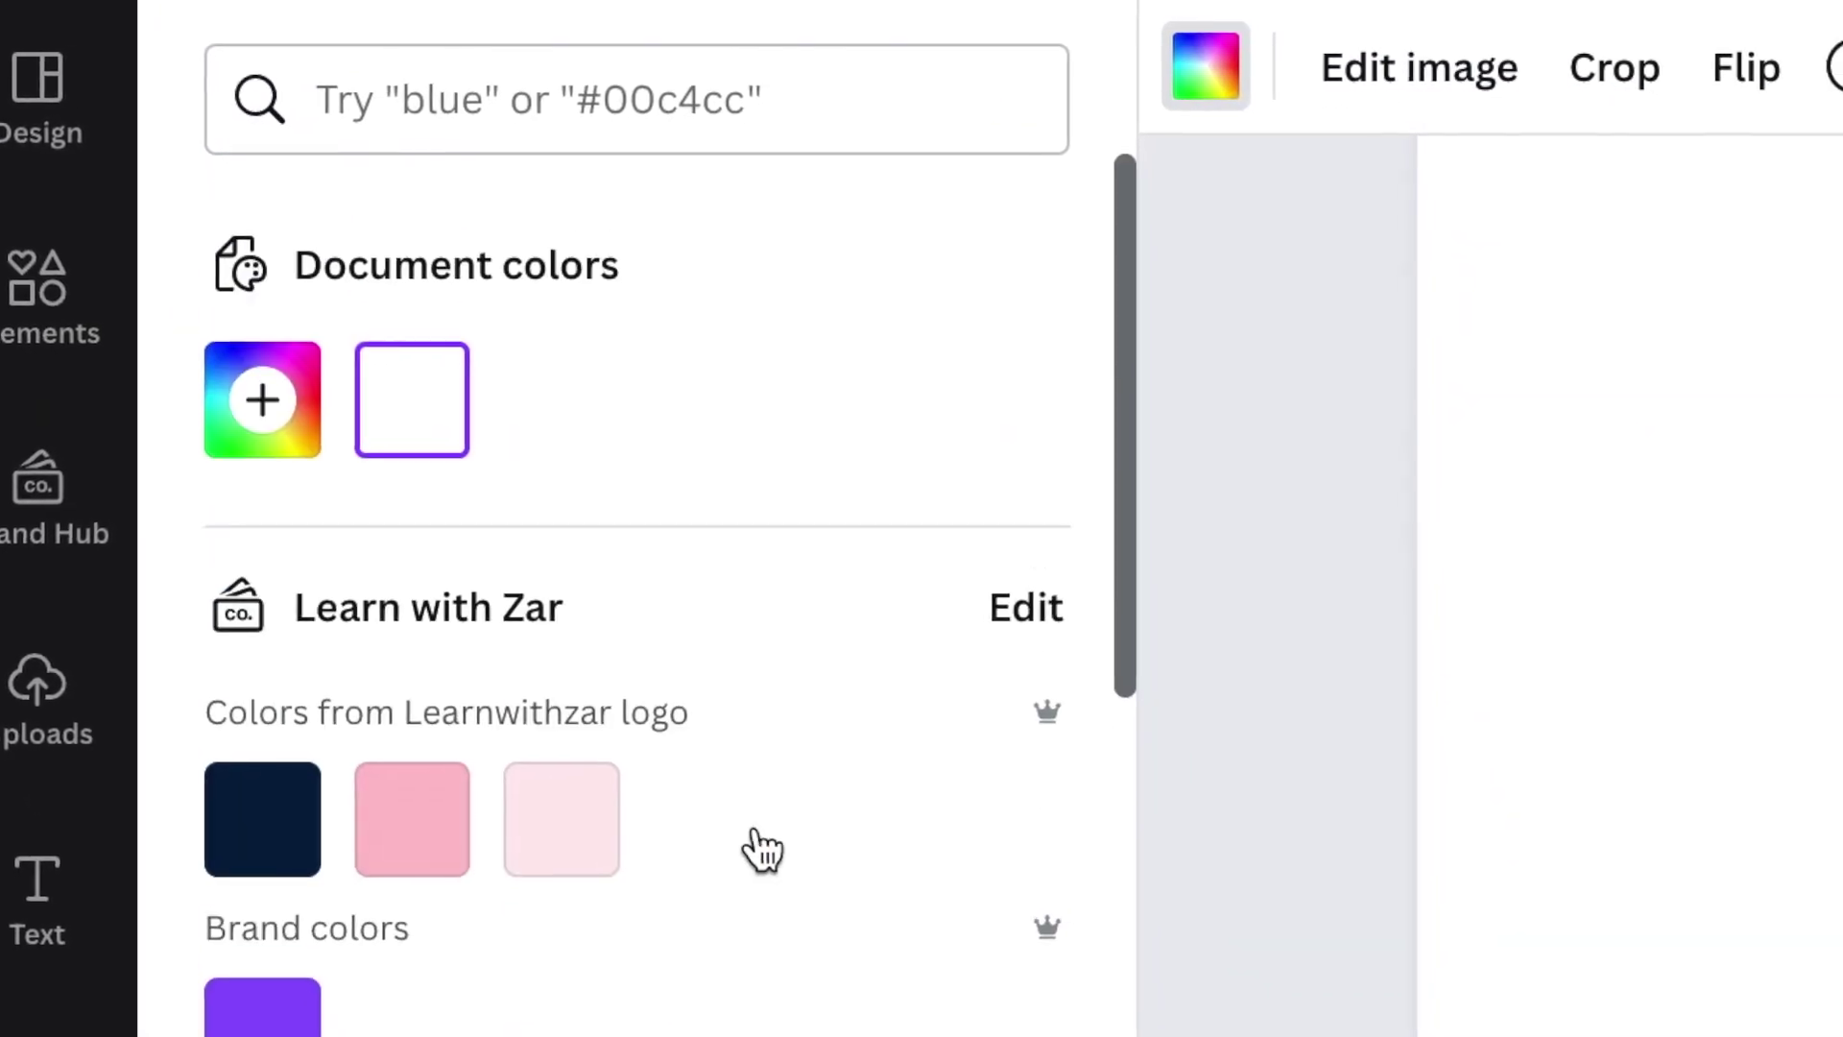
Fill the ellipse with light orange from the default solid colors and reduce its size.
scroll(739, 825, down, 5)
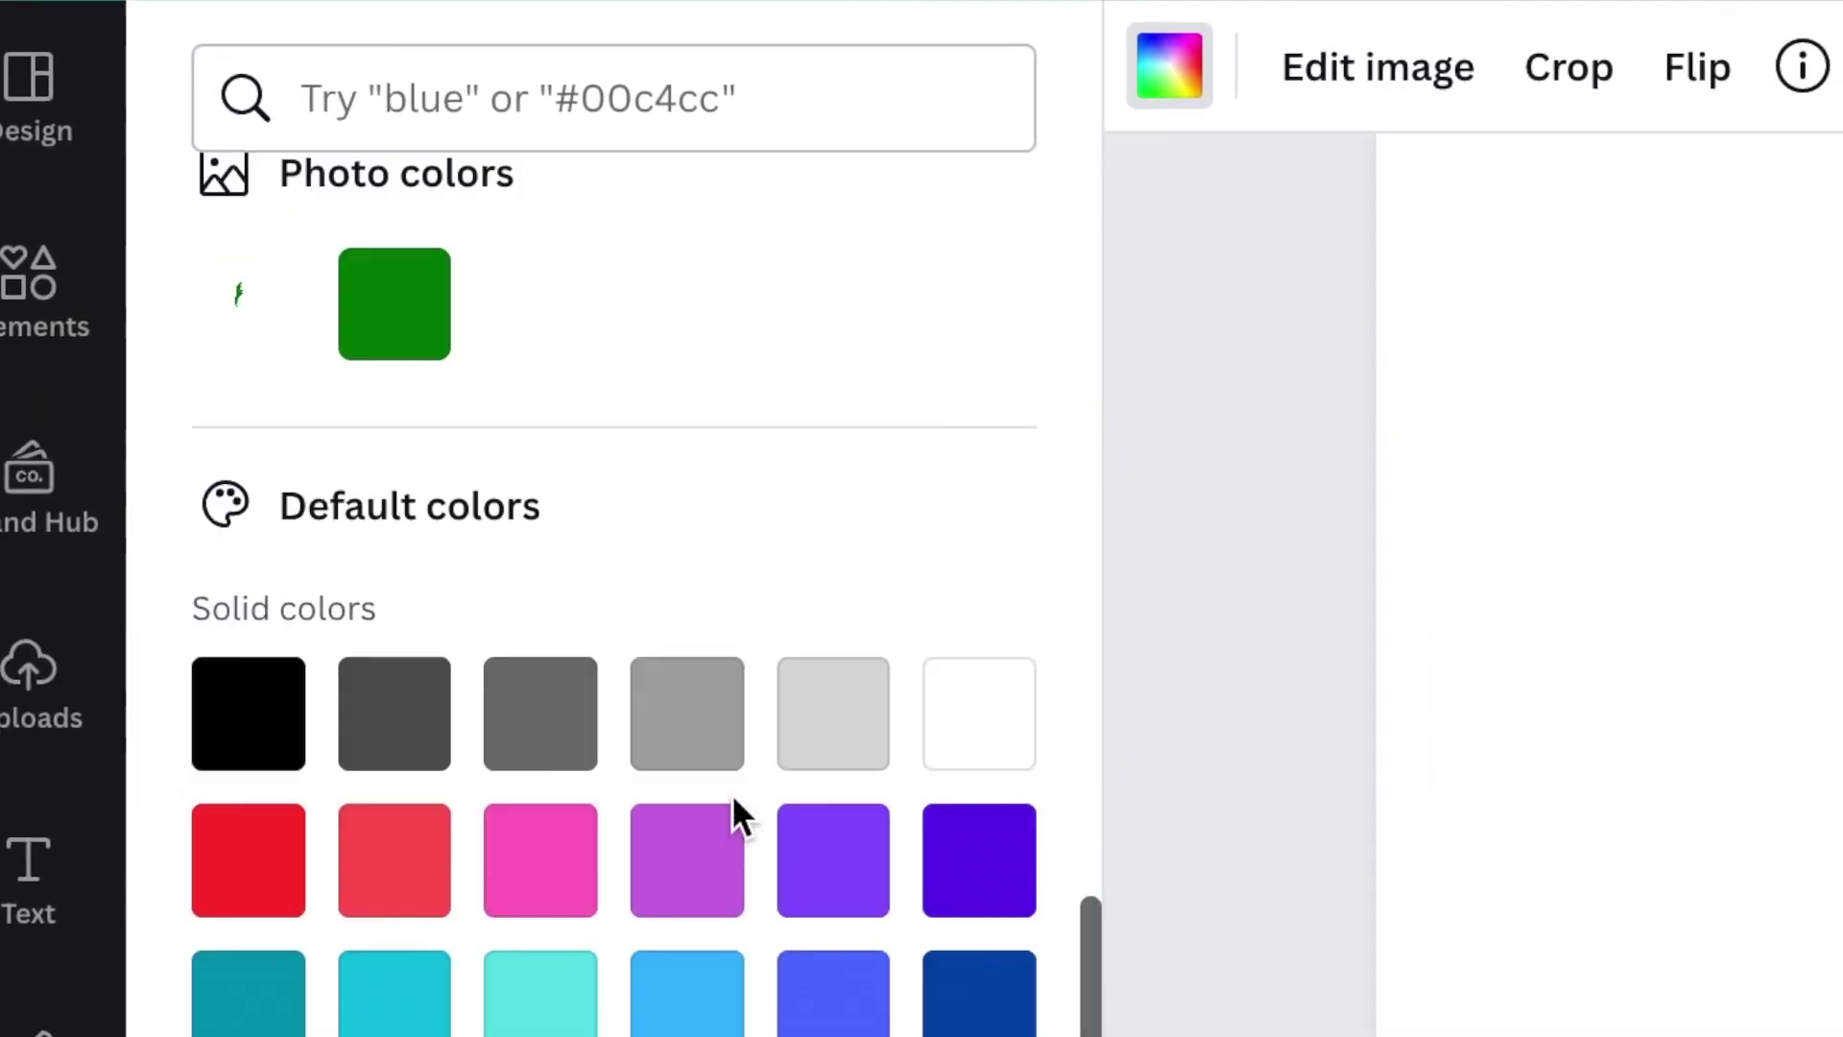
click(756, 1031)
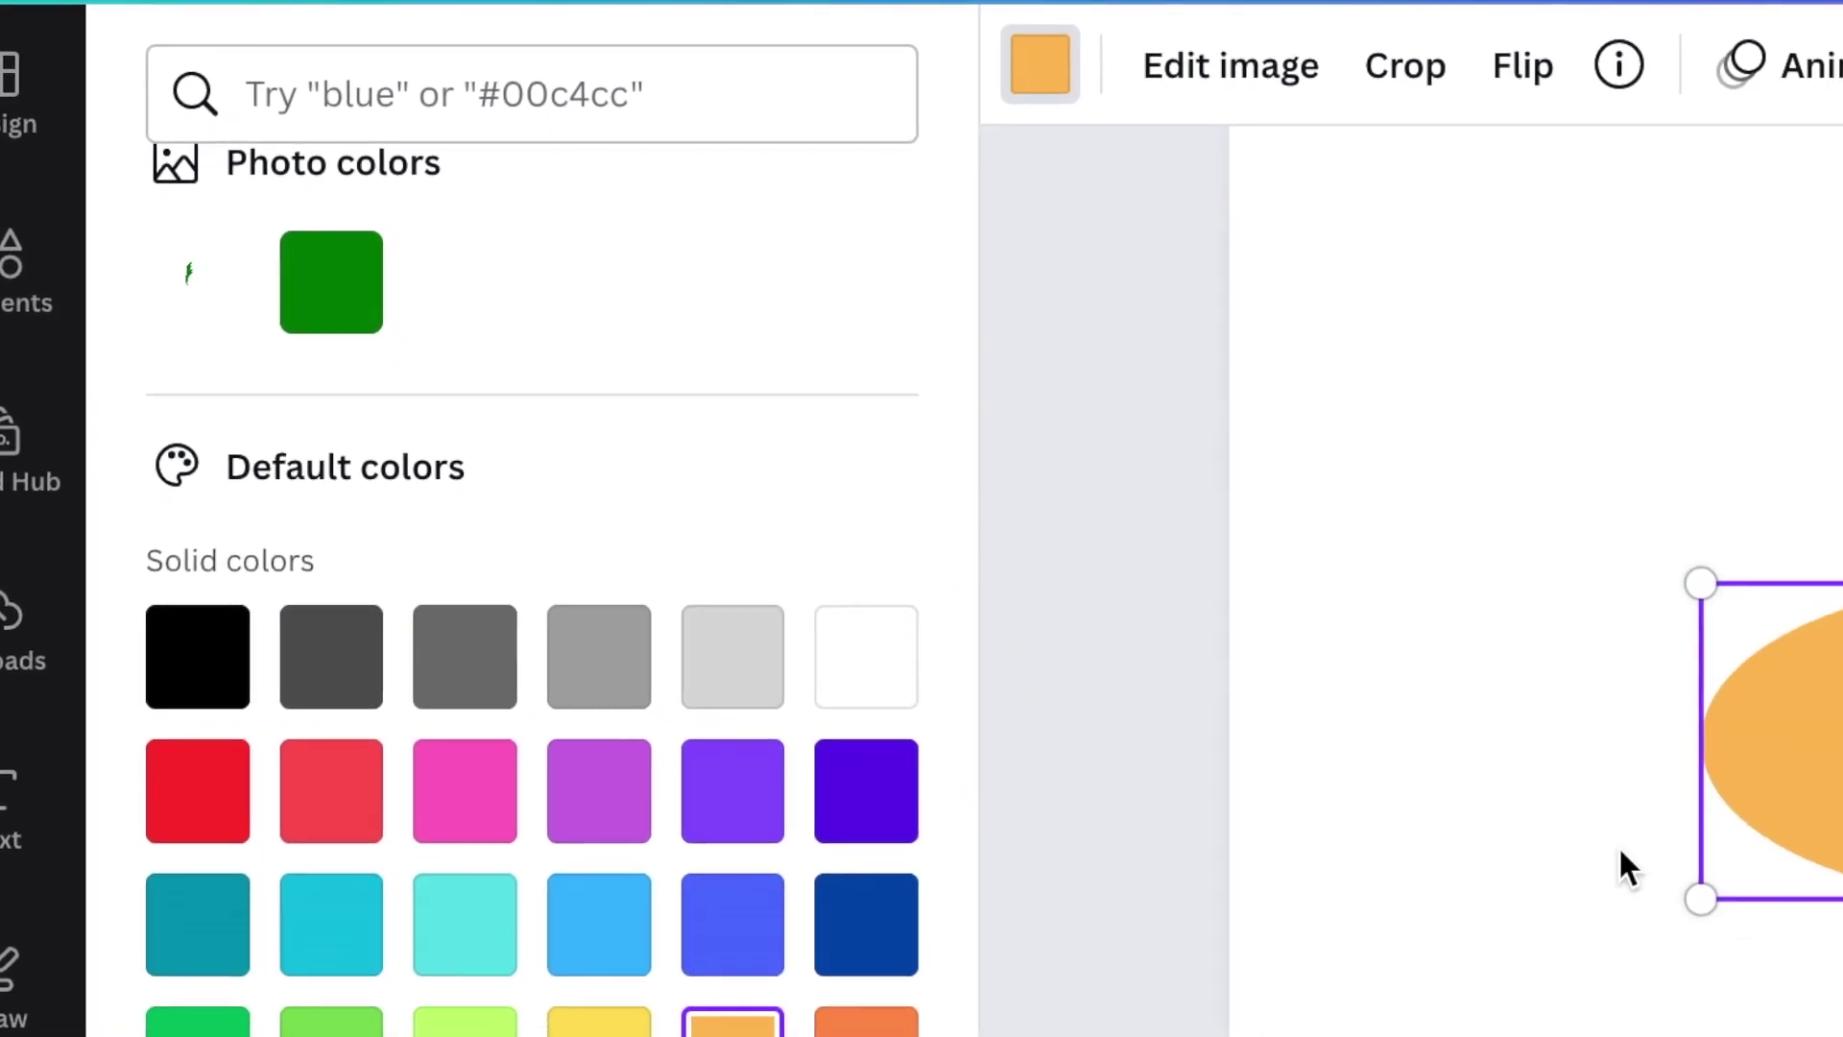
drag(1842, 881, 1816, 647)
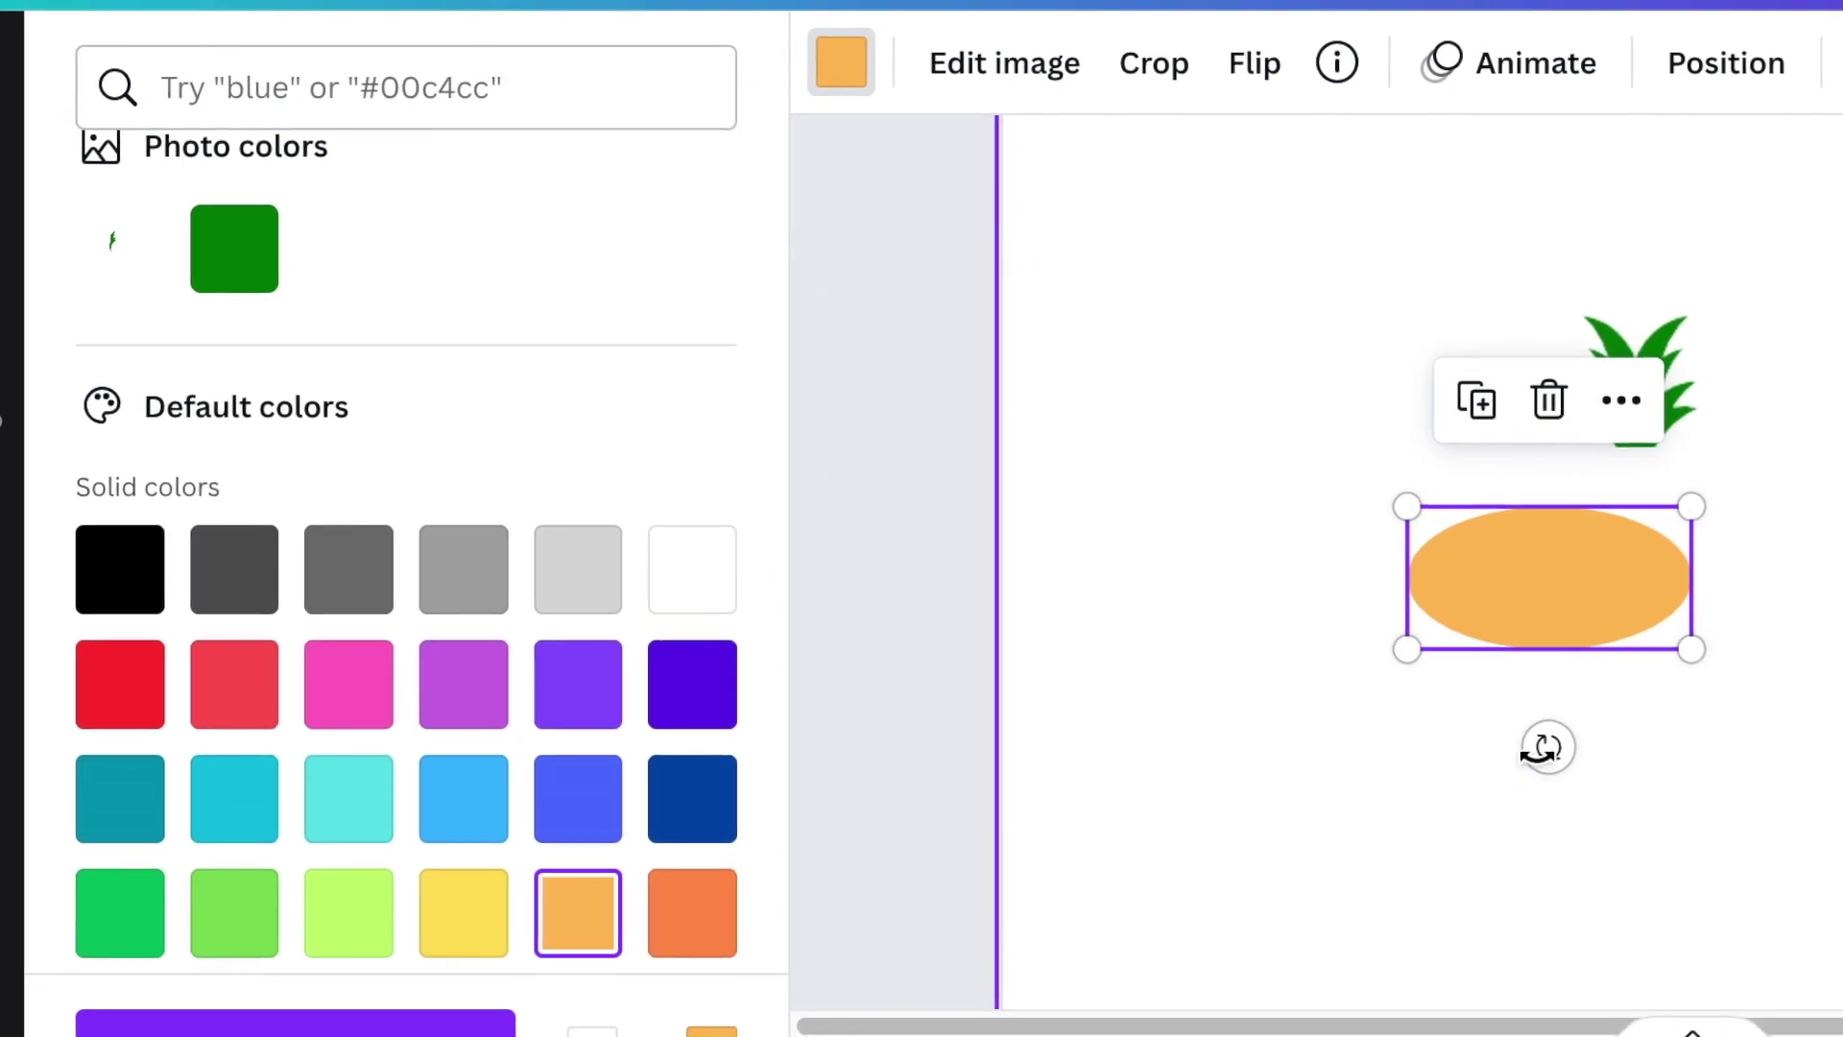
Rotate the orange ellipse upright, shrink it to about 70 by 35, and center it directly beneath the green crown.
drag(1655, 789, 1842, 776)
drag(1709, 728, 1657, 567)
drag(1529, 691, 1478, 574)
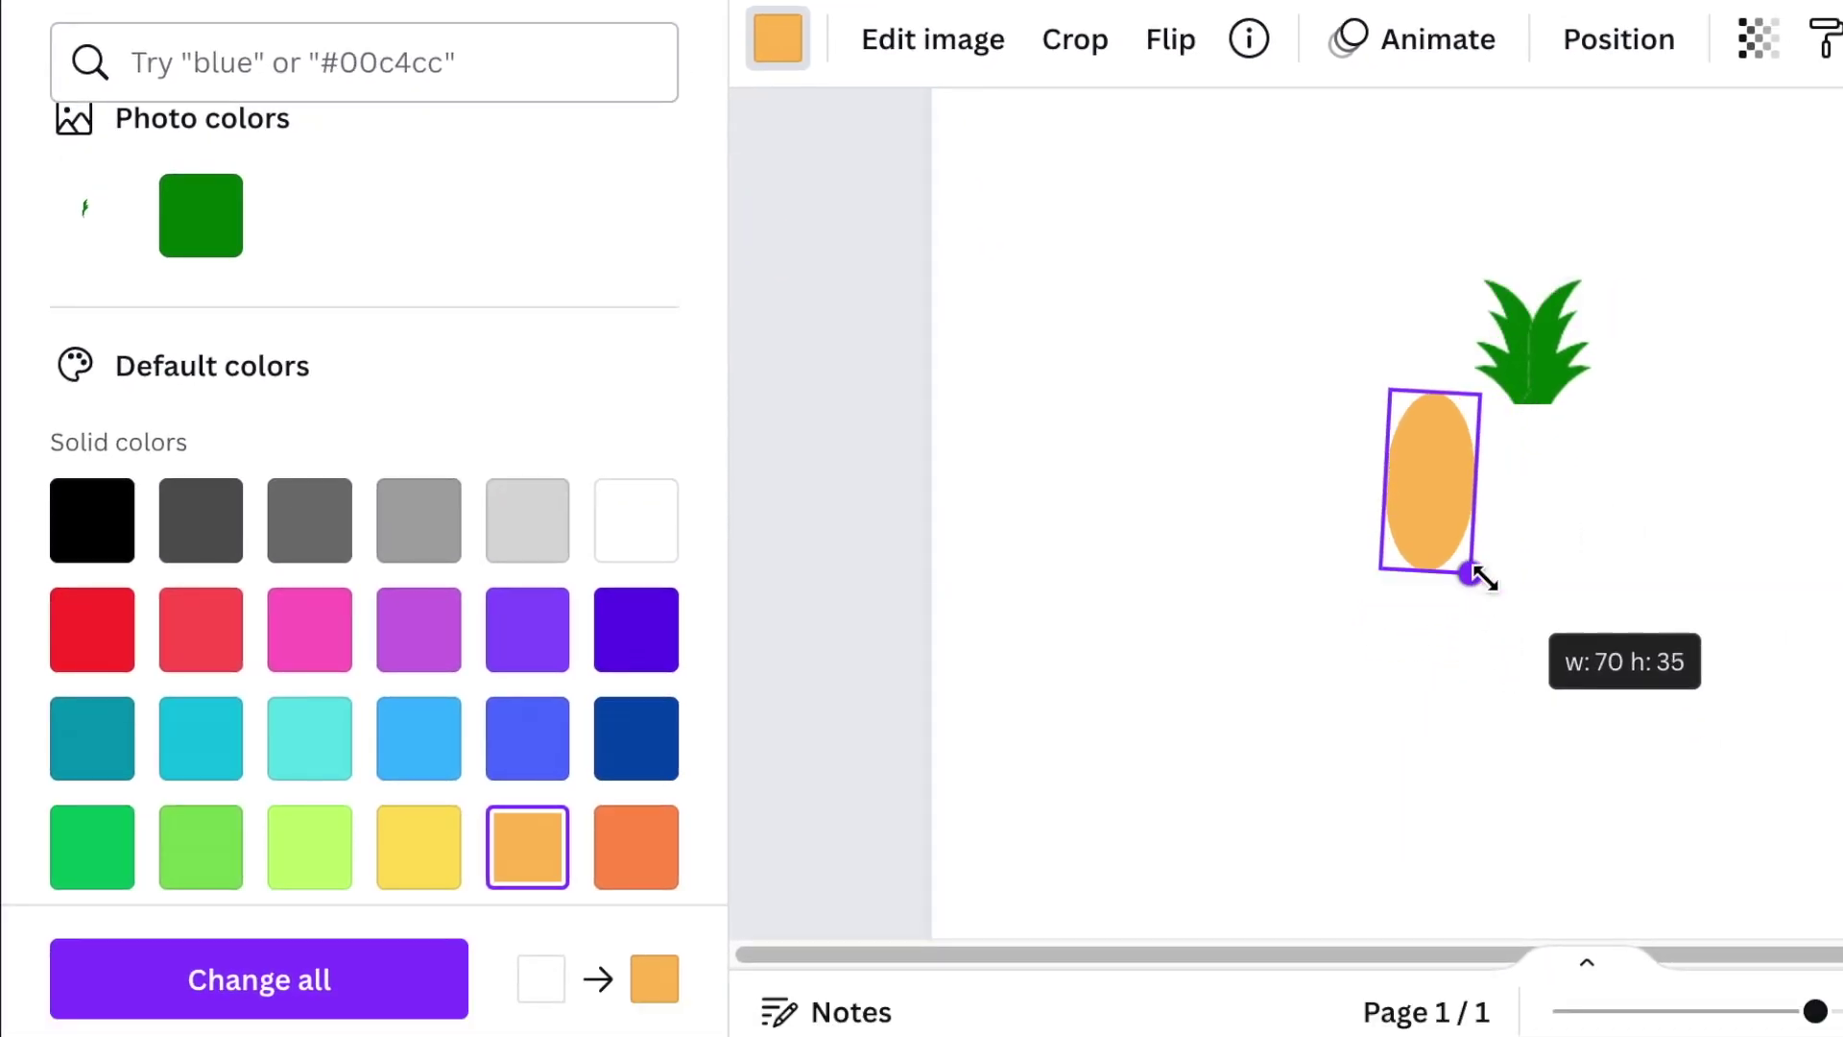
drag(1564, 527, 1573, 513)
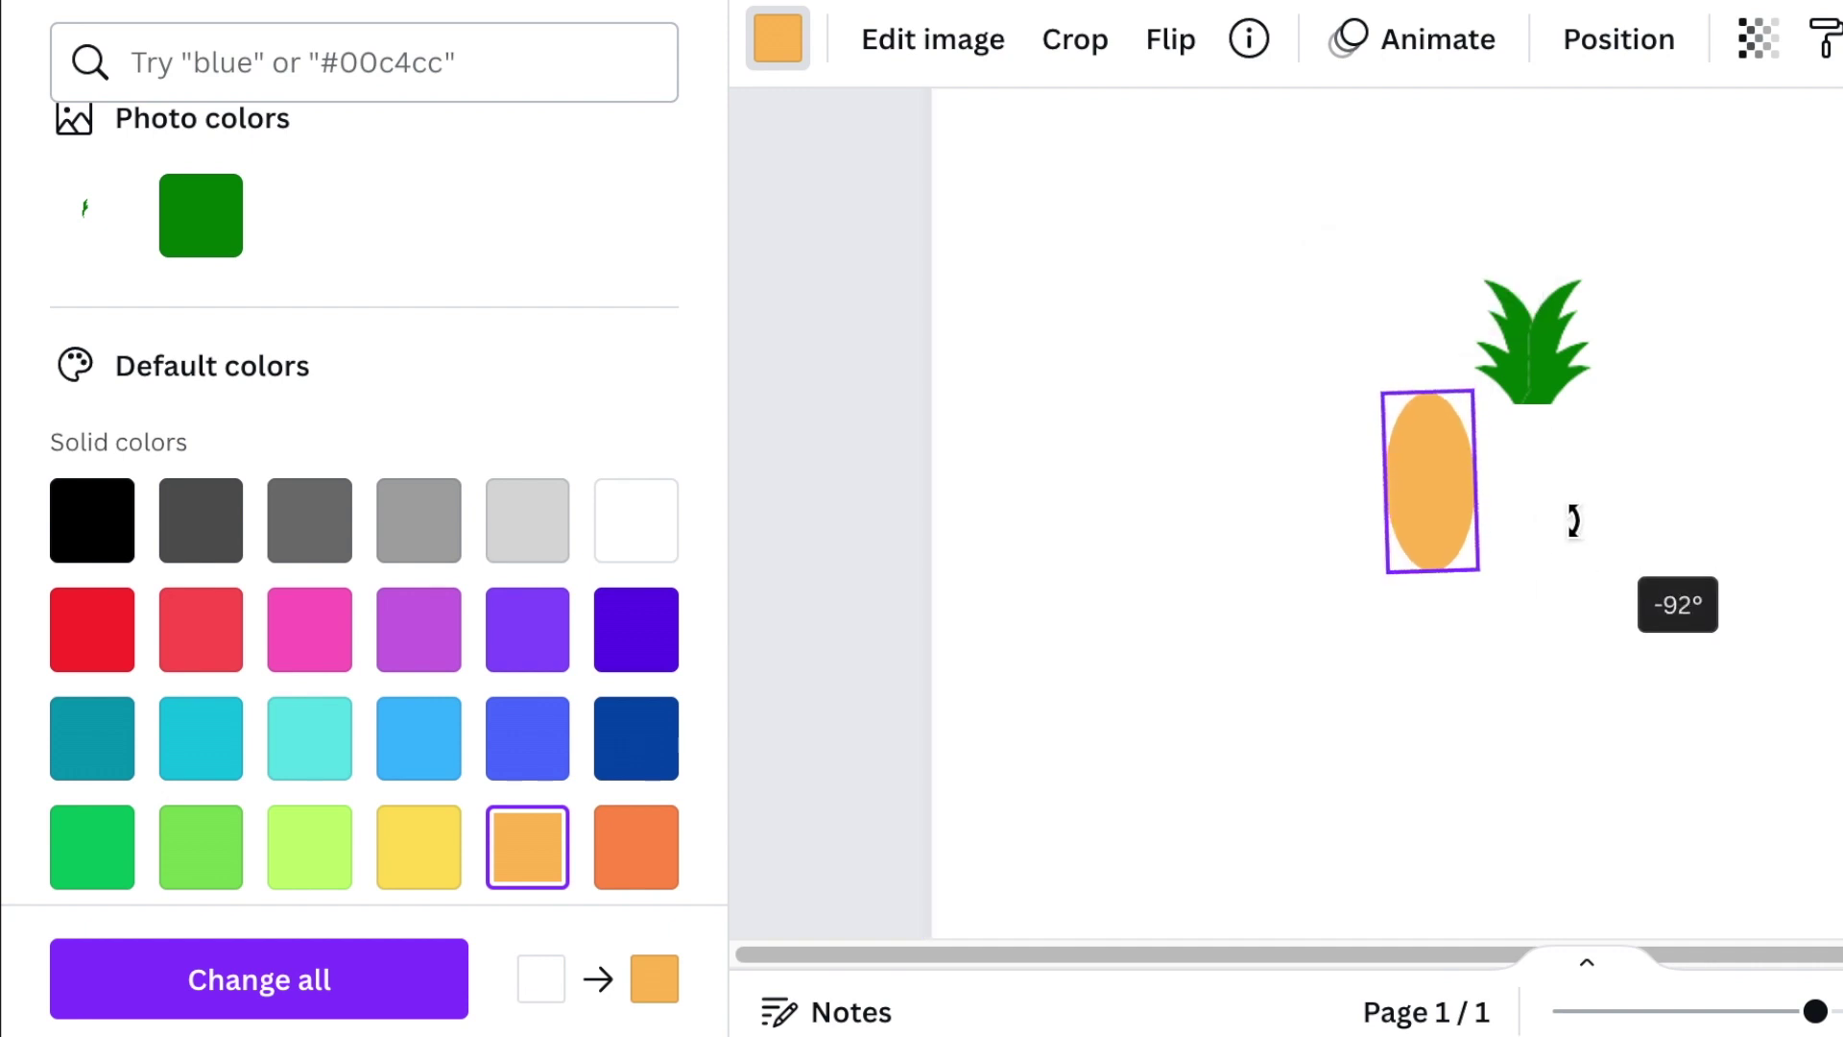
drag(1563, 447, 1644, 462)
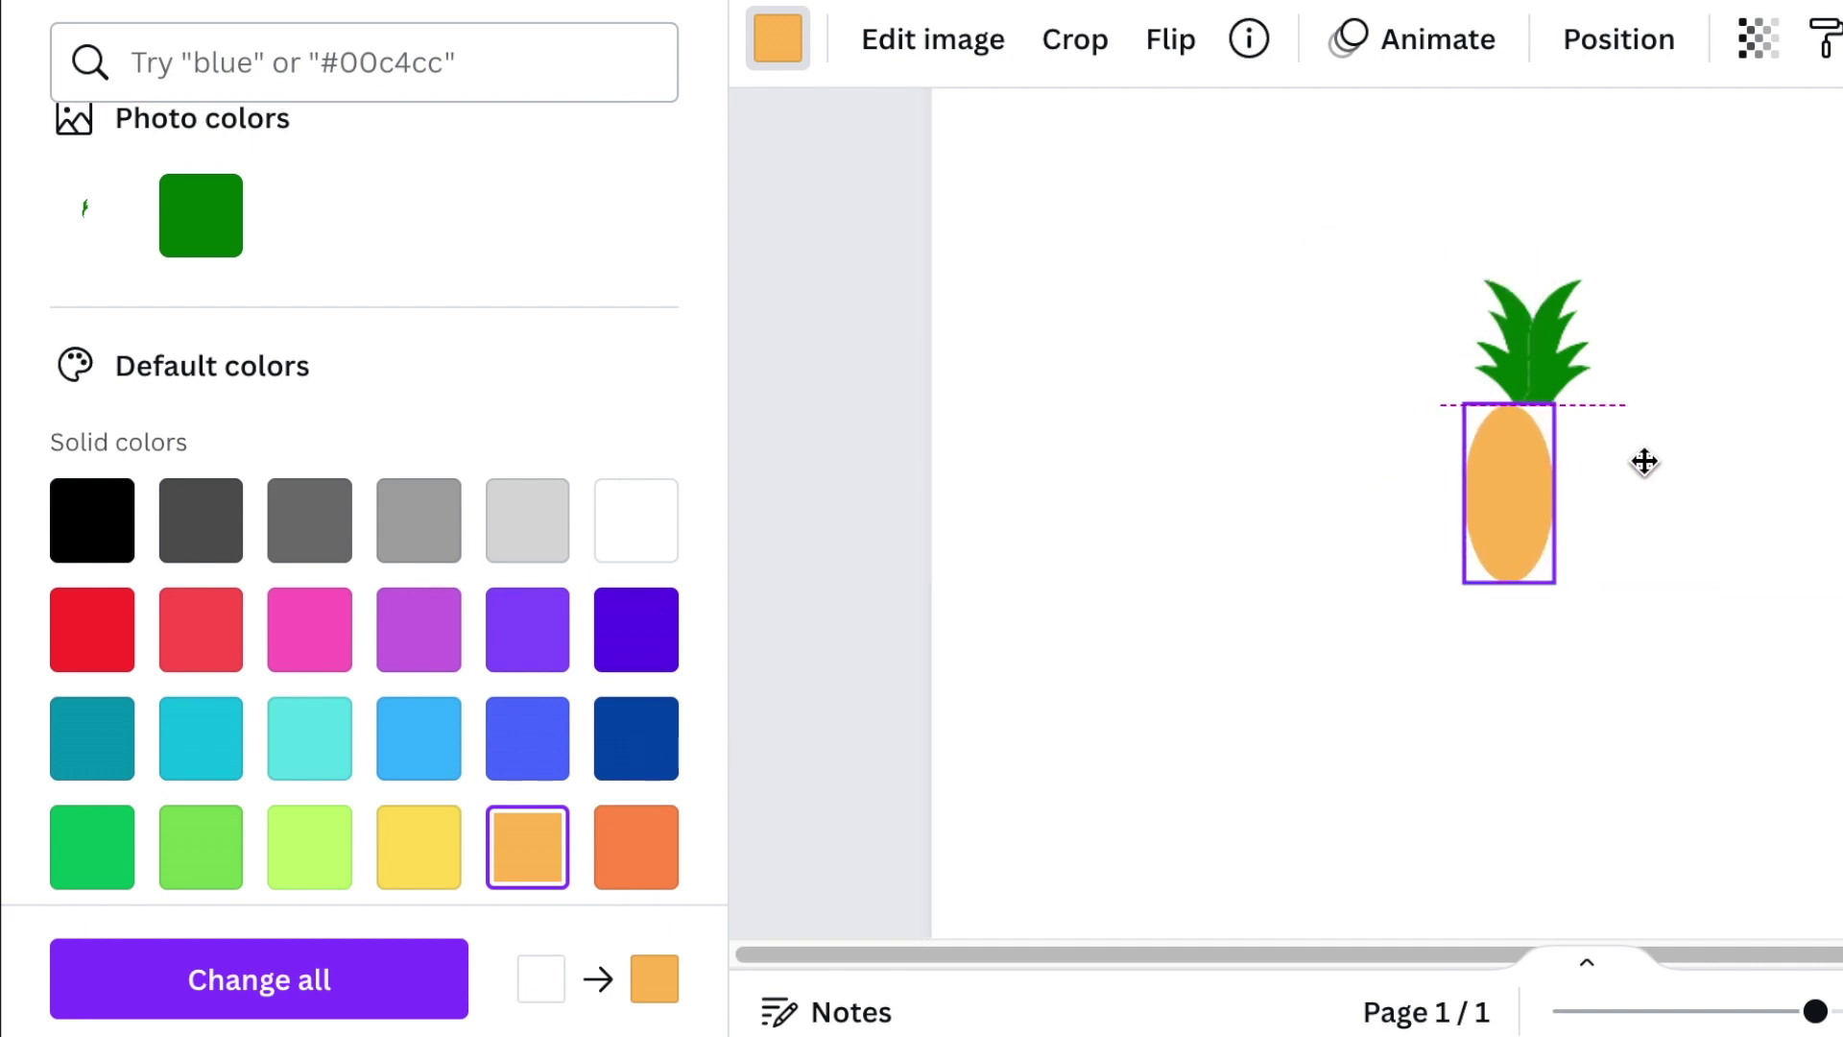
click(1731, 672)
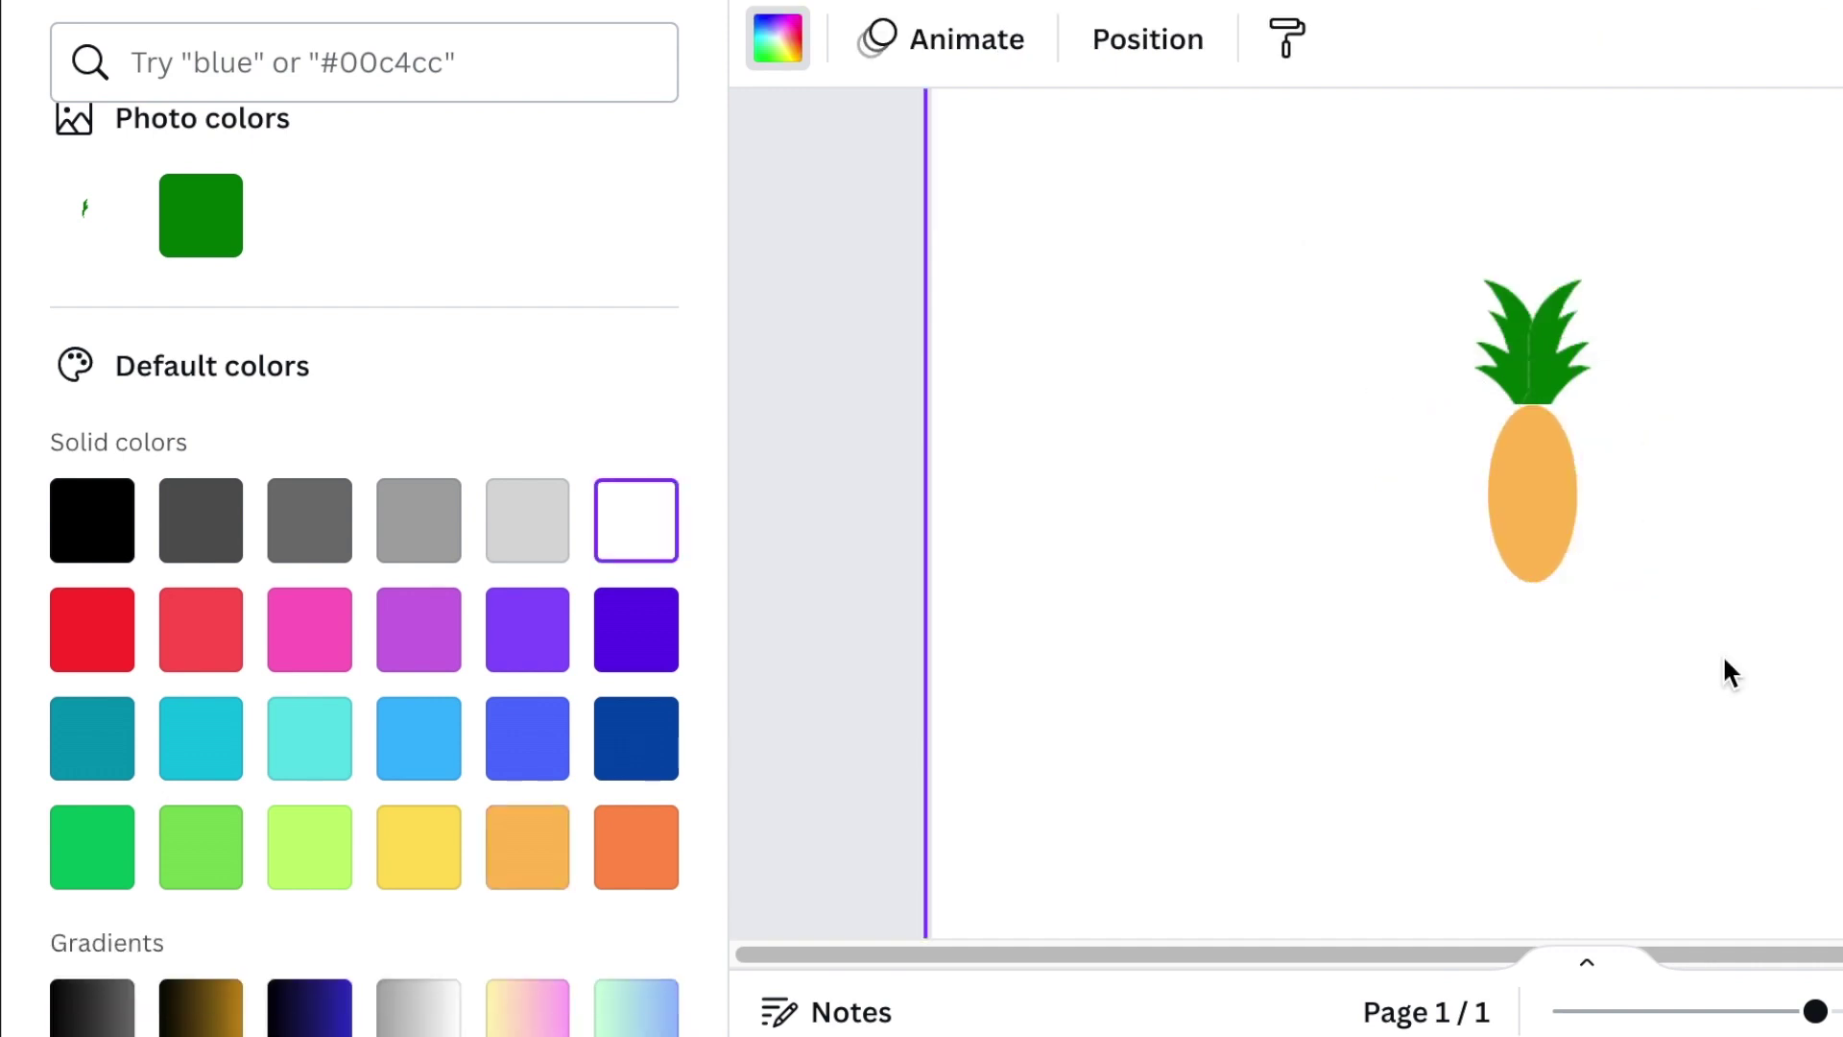
Move the orange ellipse one layer down so it sits behind the green leaf crown.
click(1534, 555)
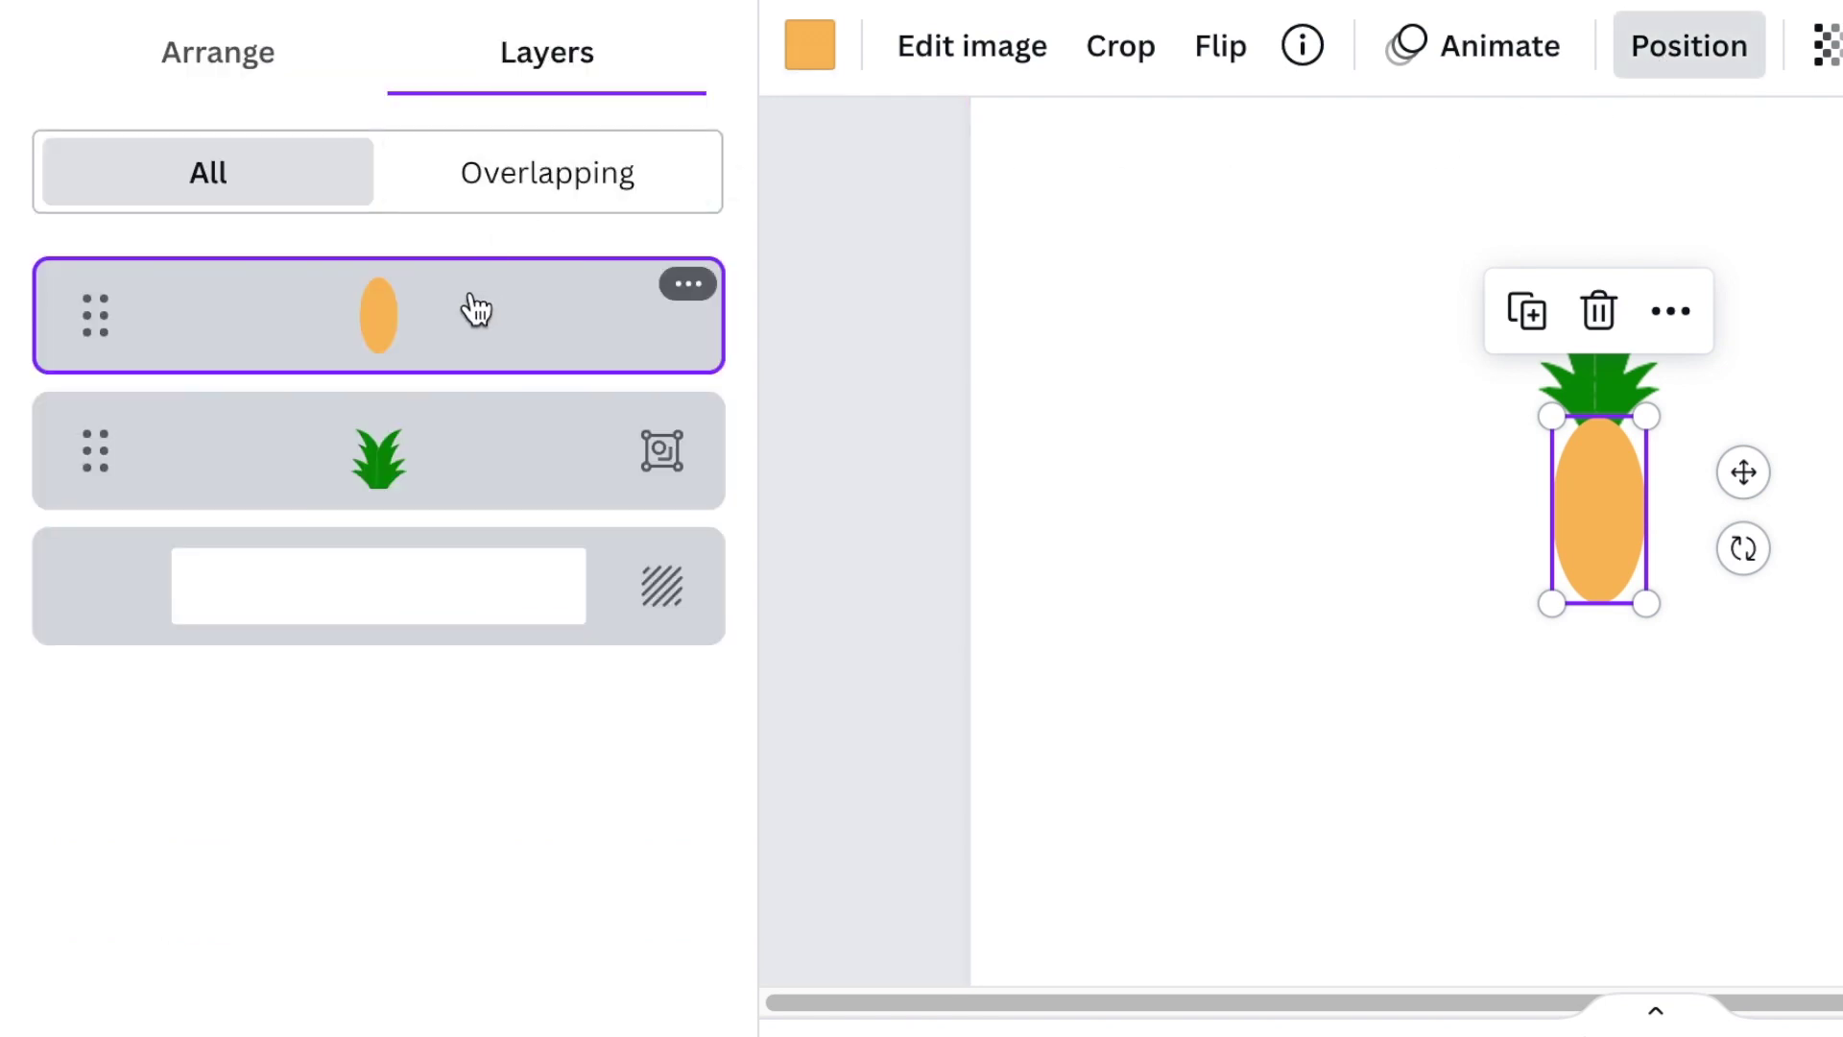
drag(474, 432, 475, 516)
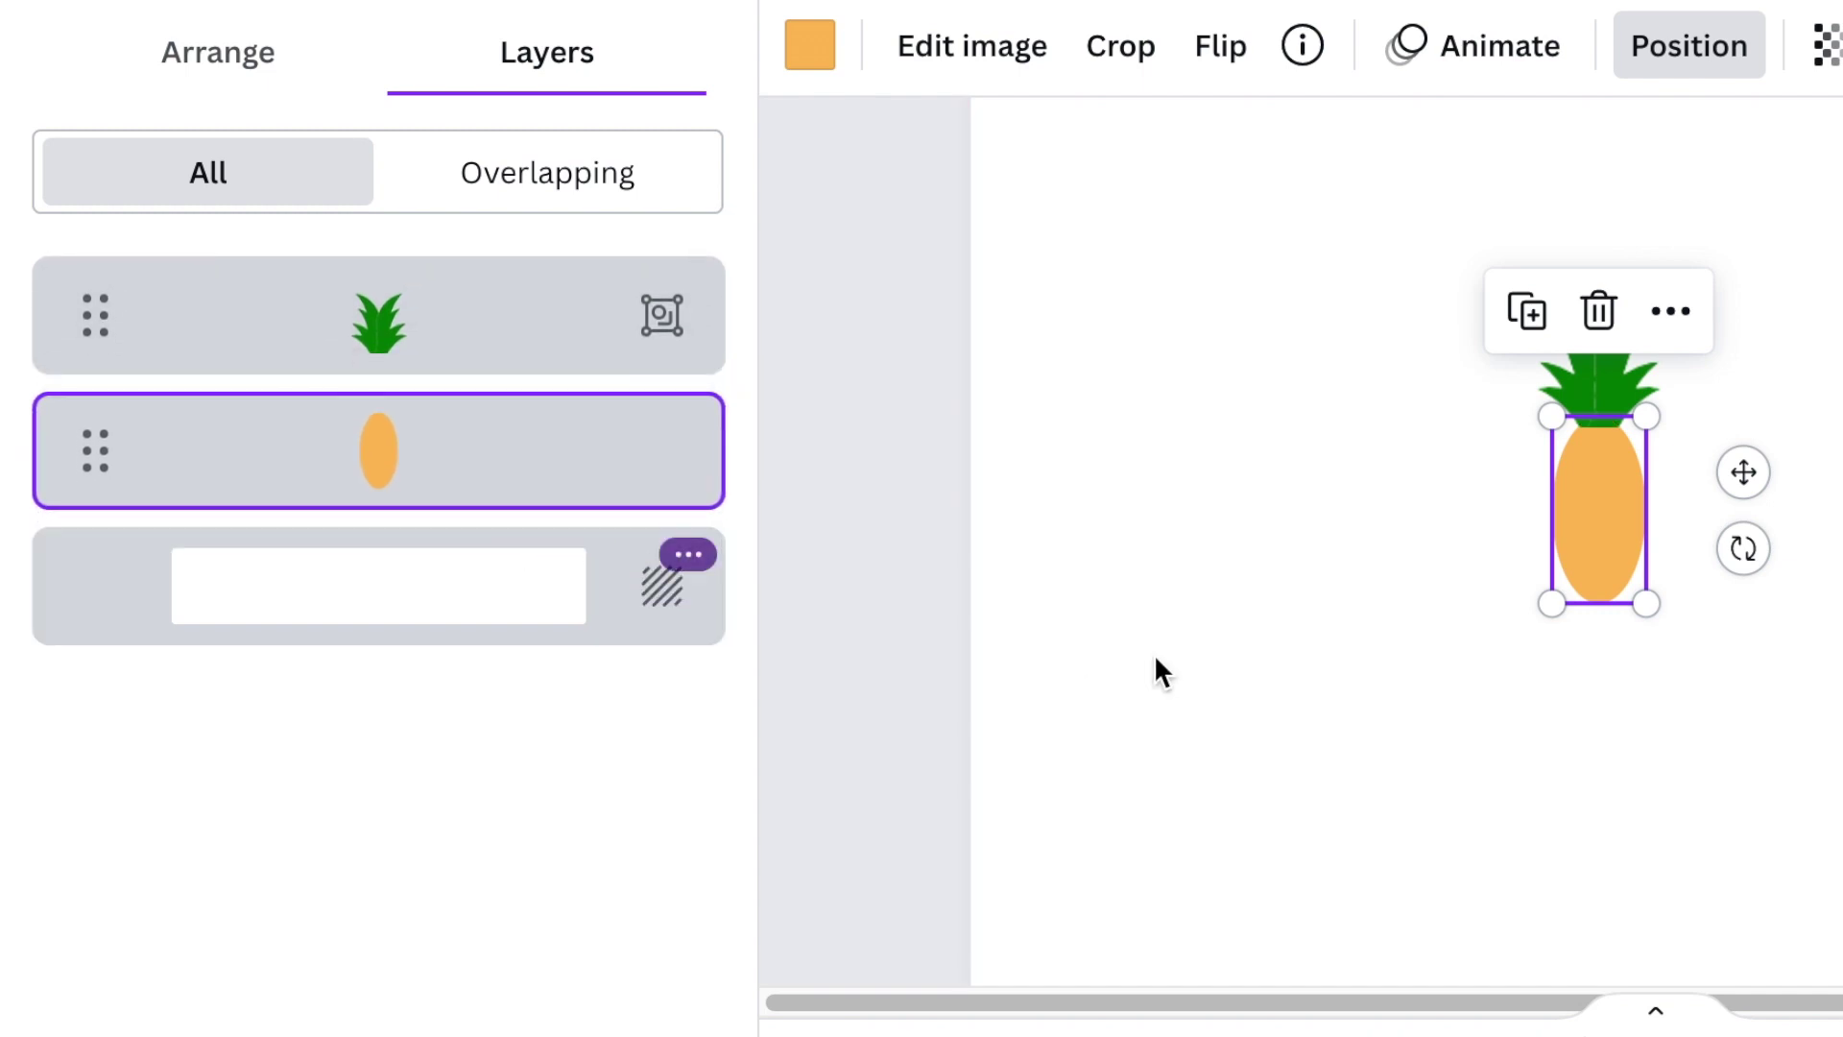
click(1429, 776)
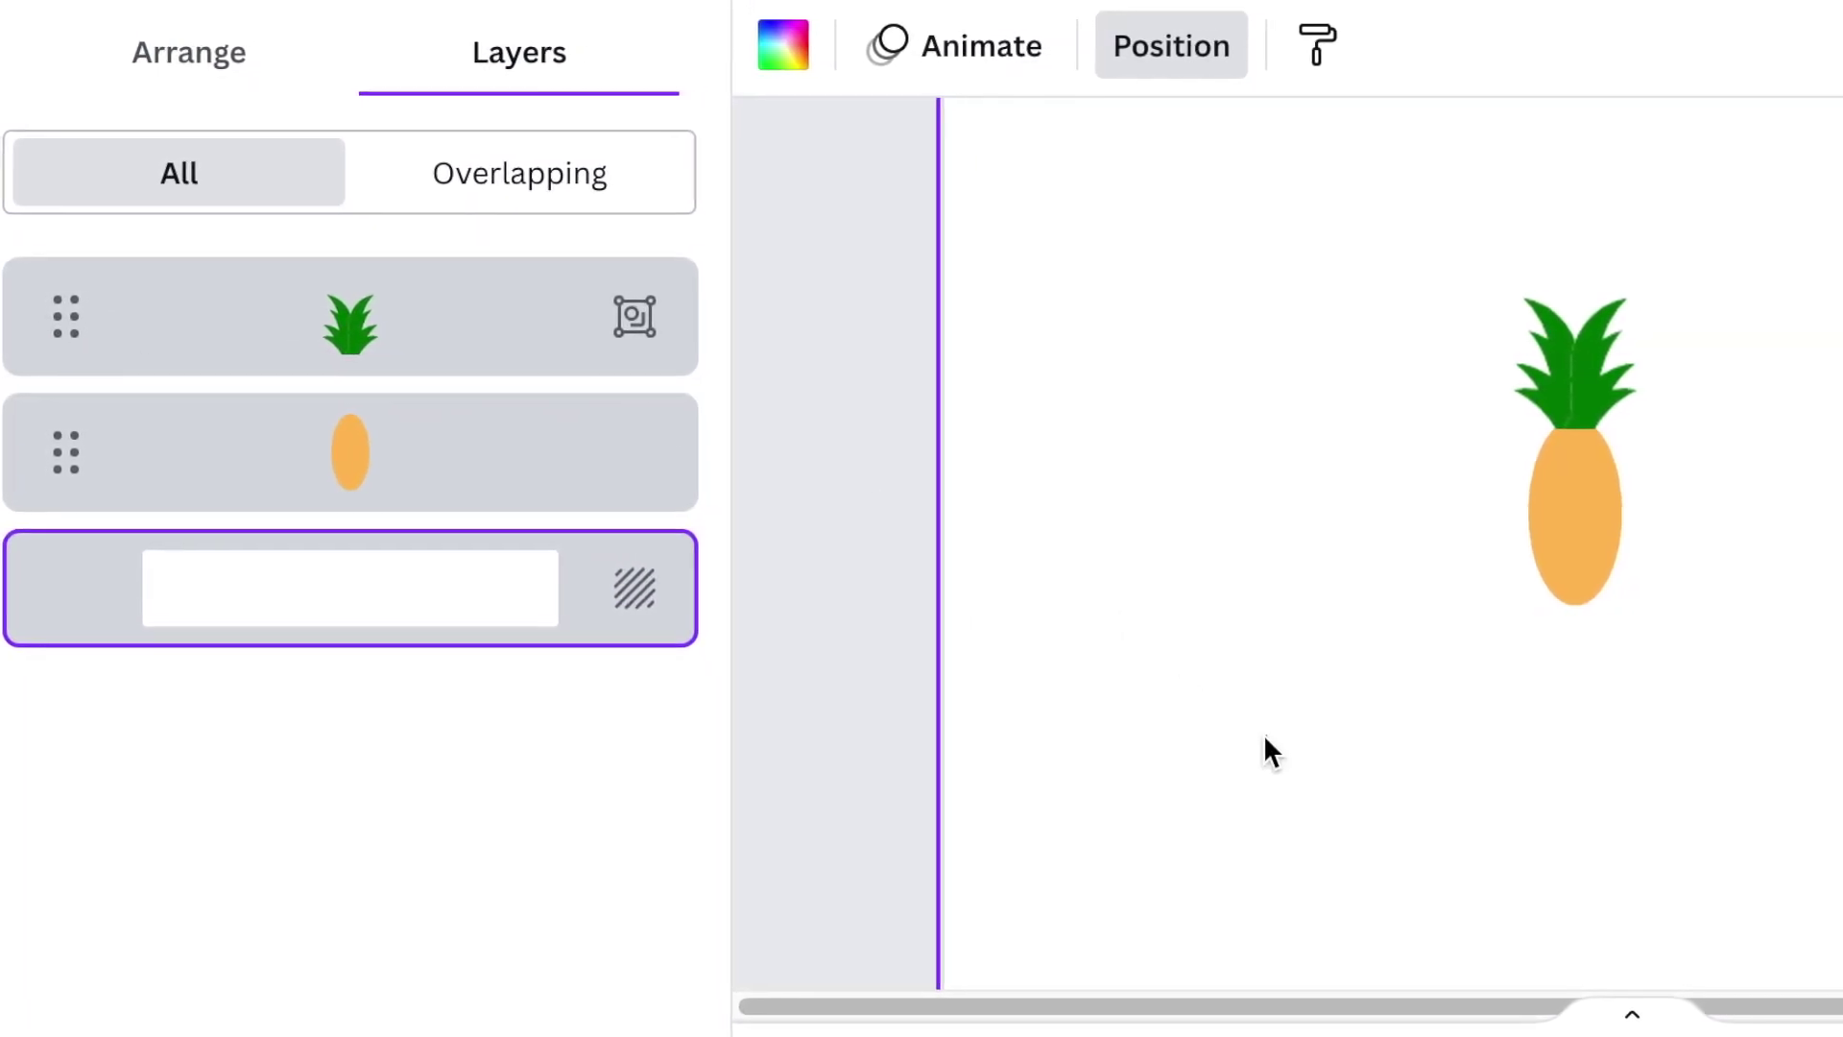
Add a line with the dotted style and weight 1, and shorten it beside the pineapple body.
key(l)
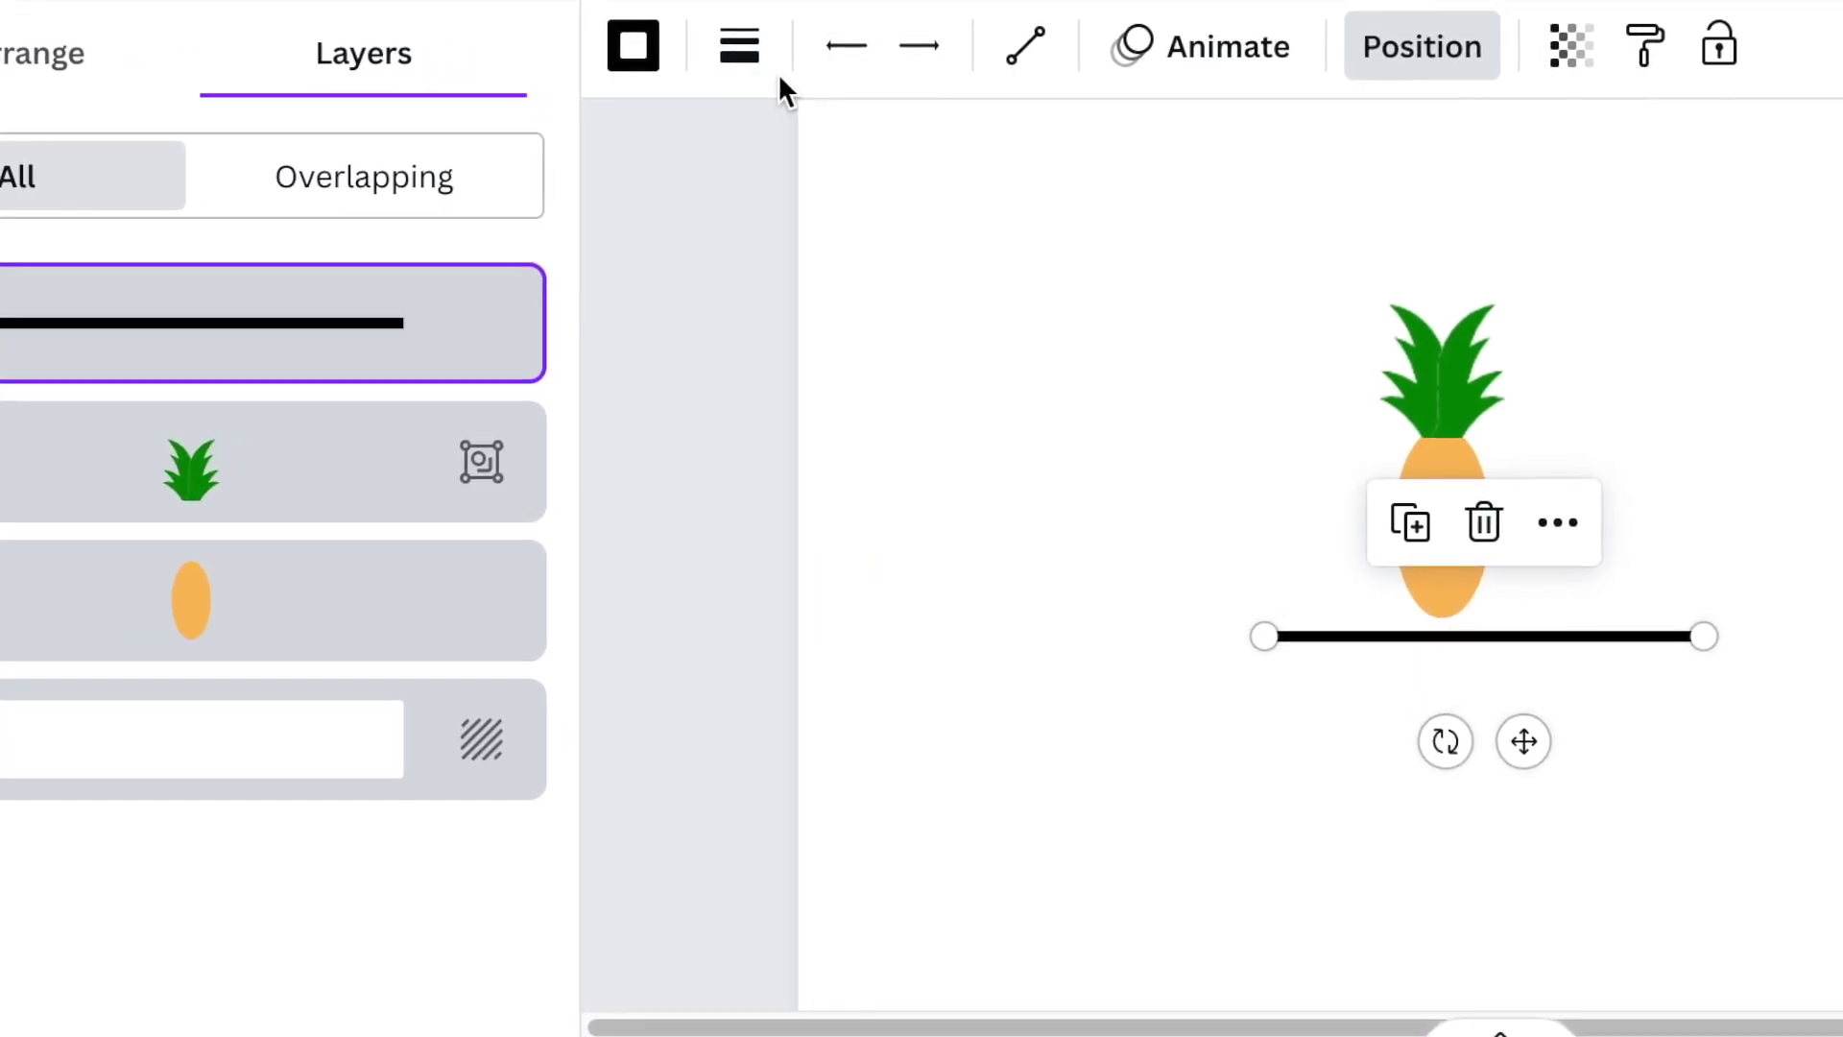
click(765, 50)
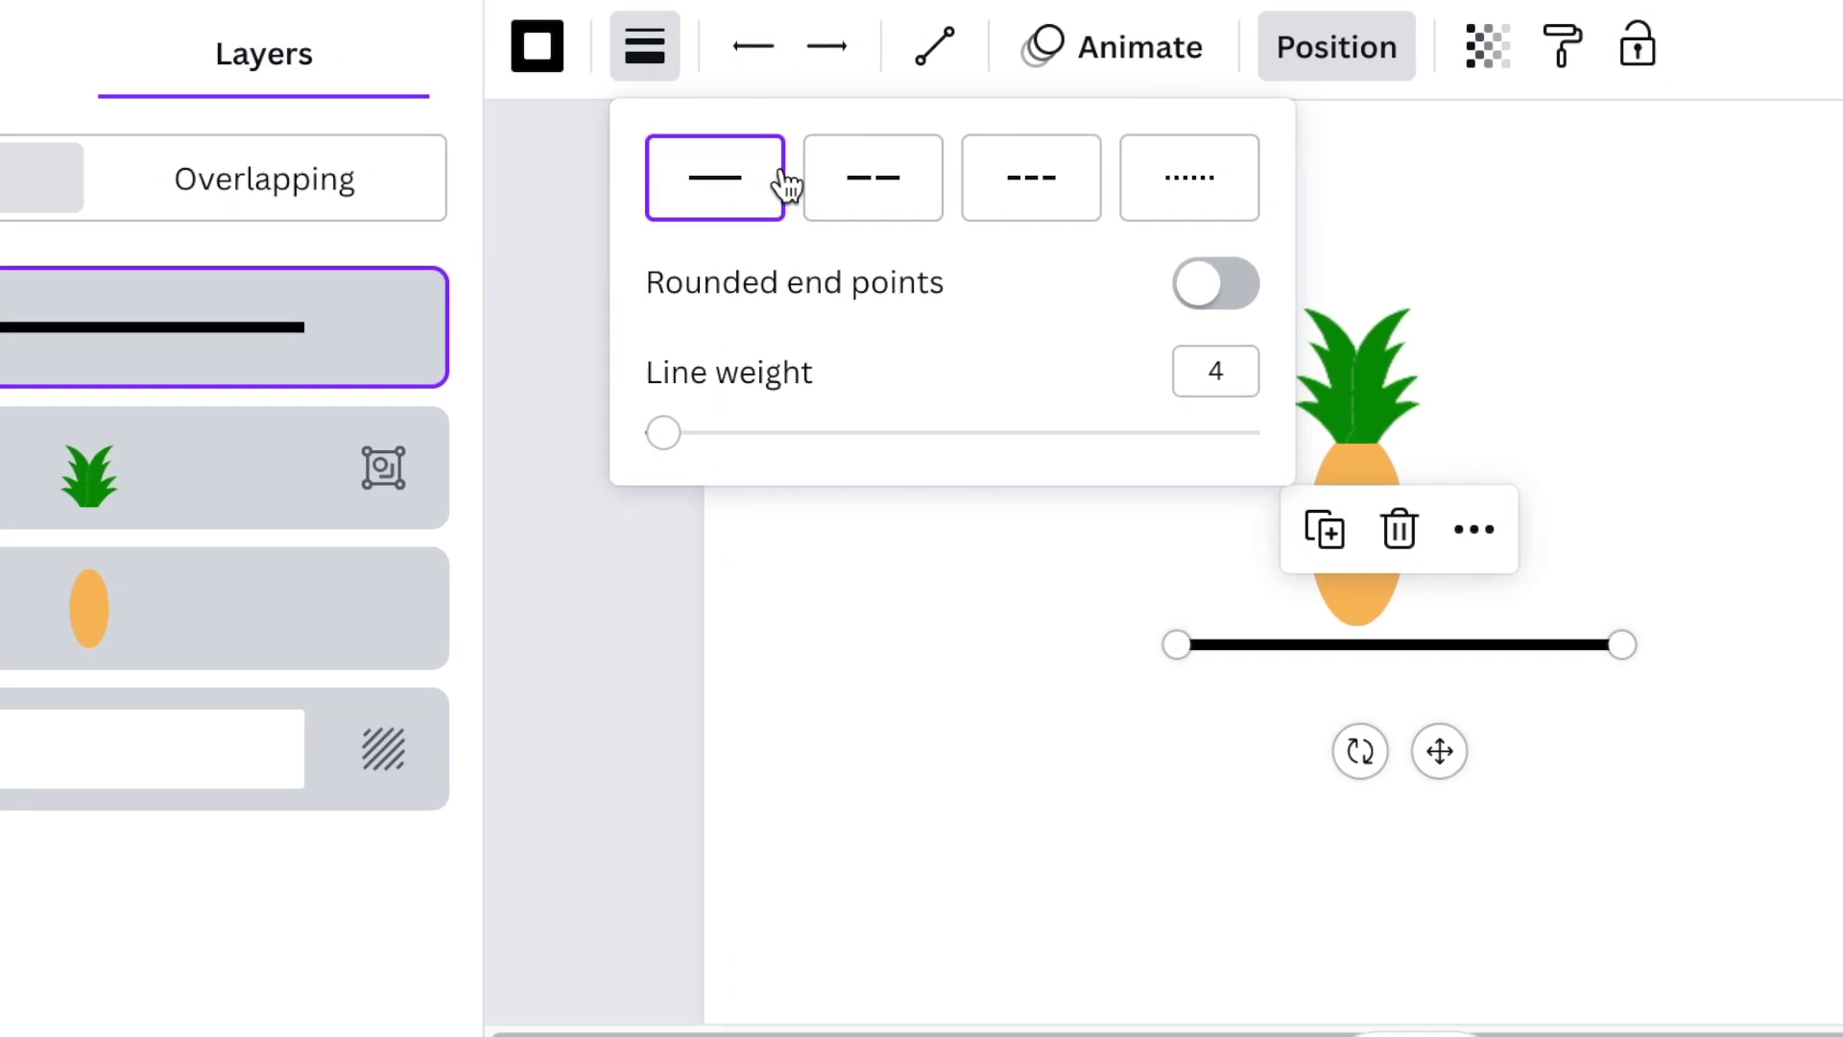
click(1209, 184)
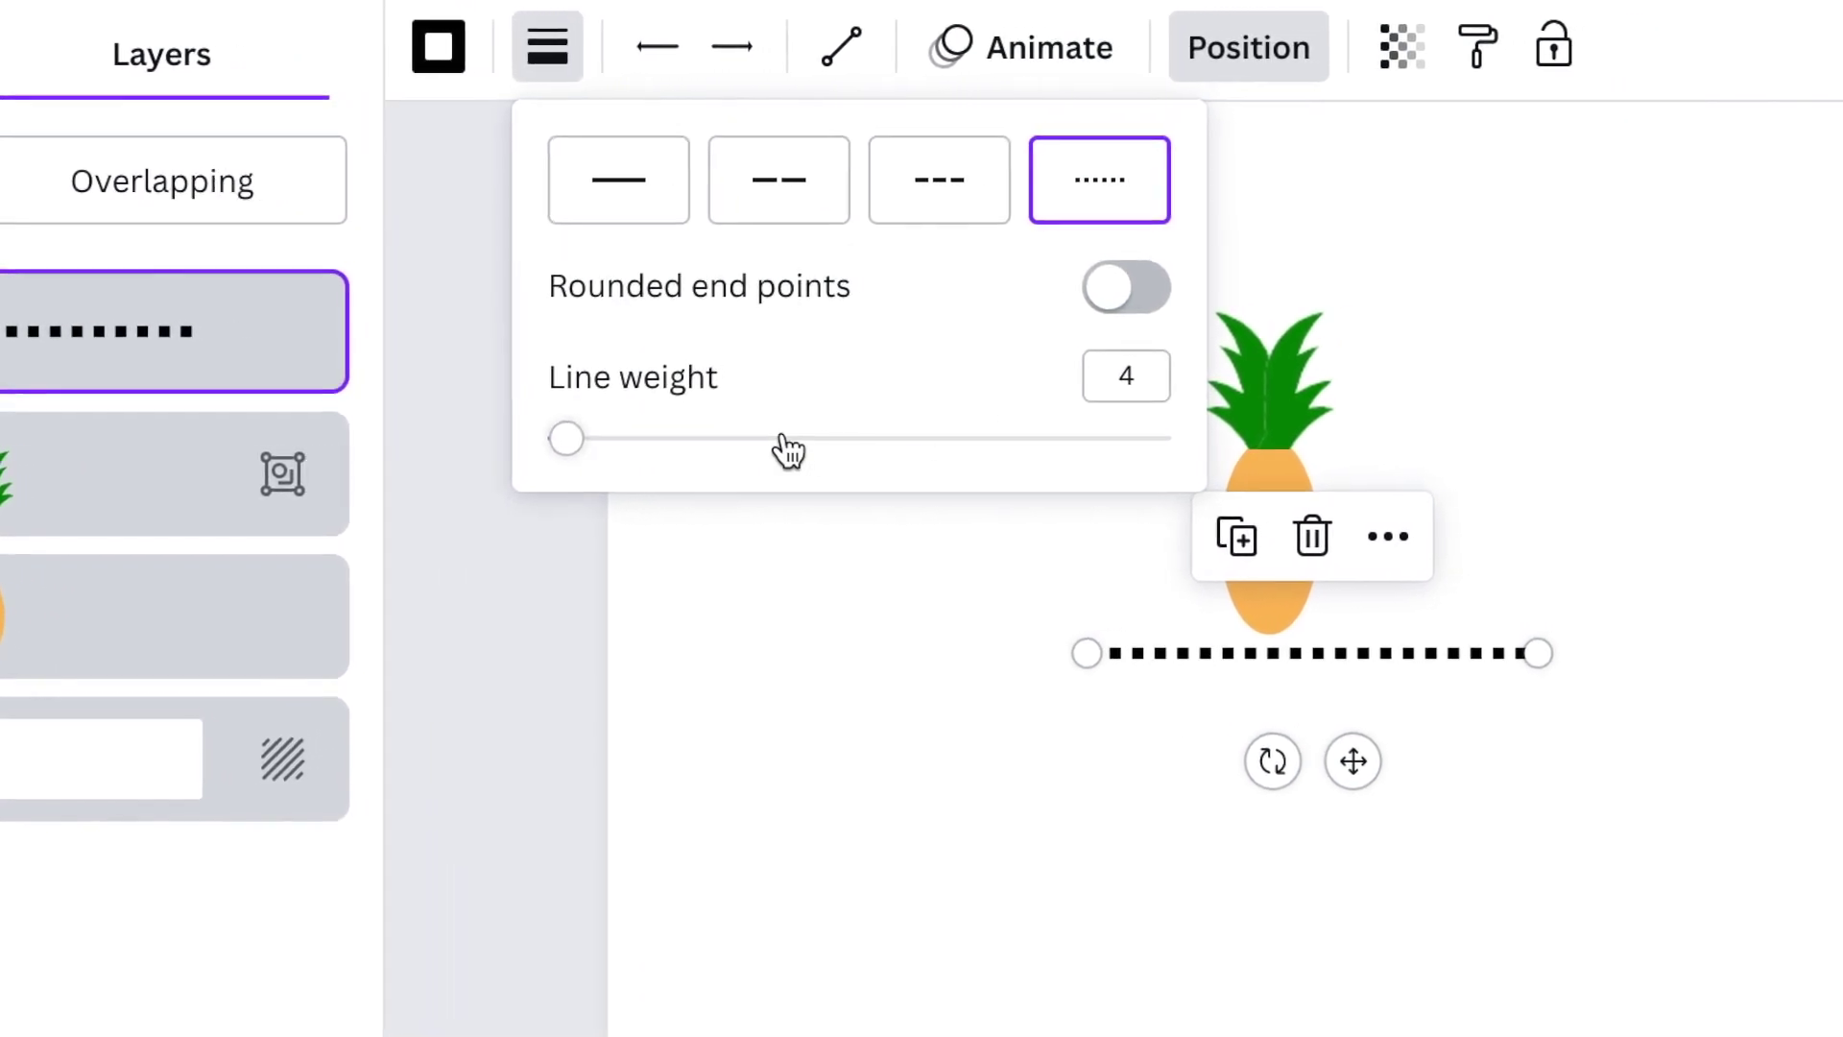
drag(592, 440, 522, 446)
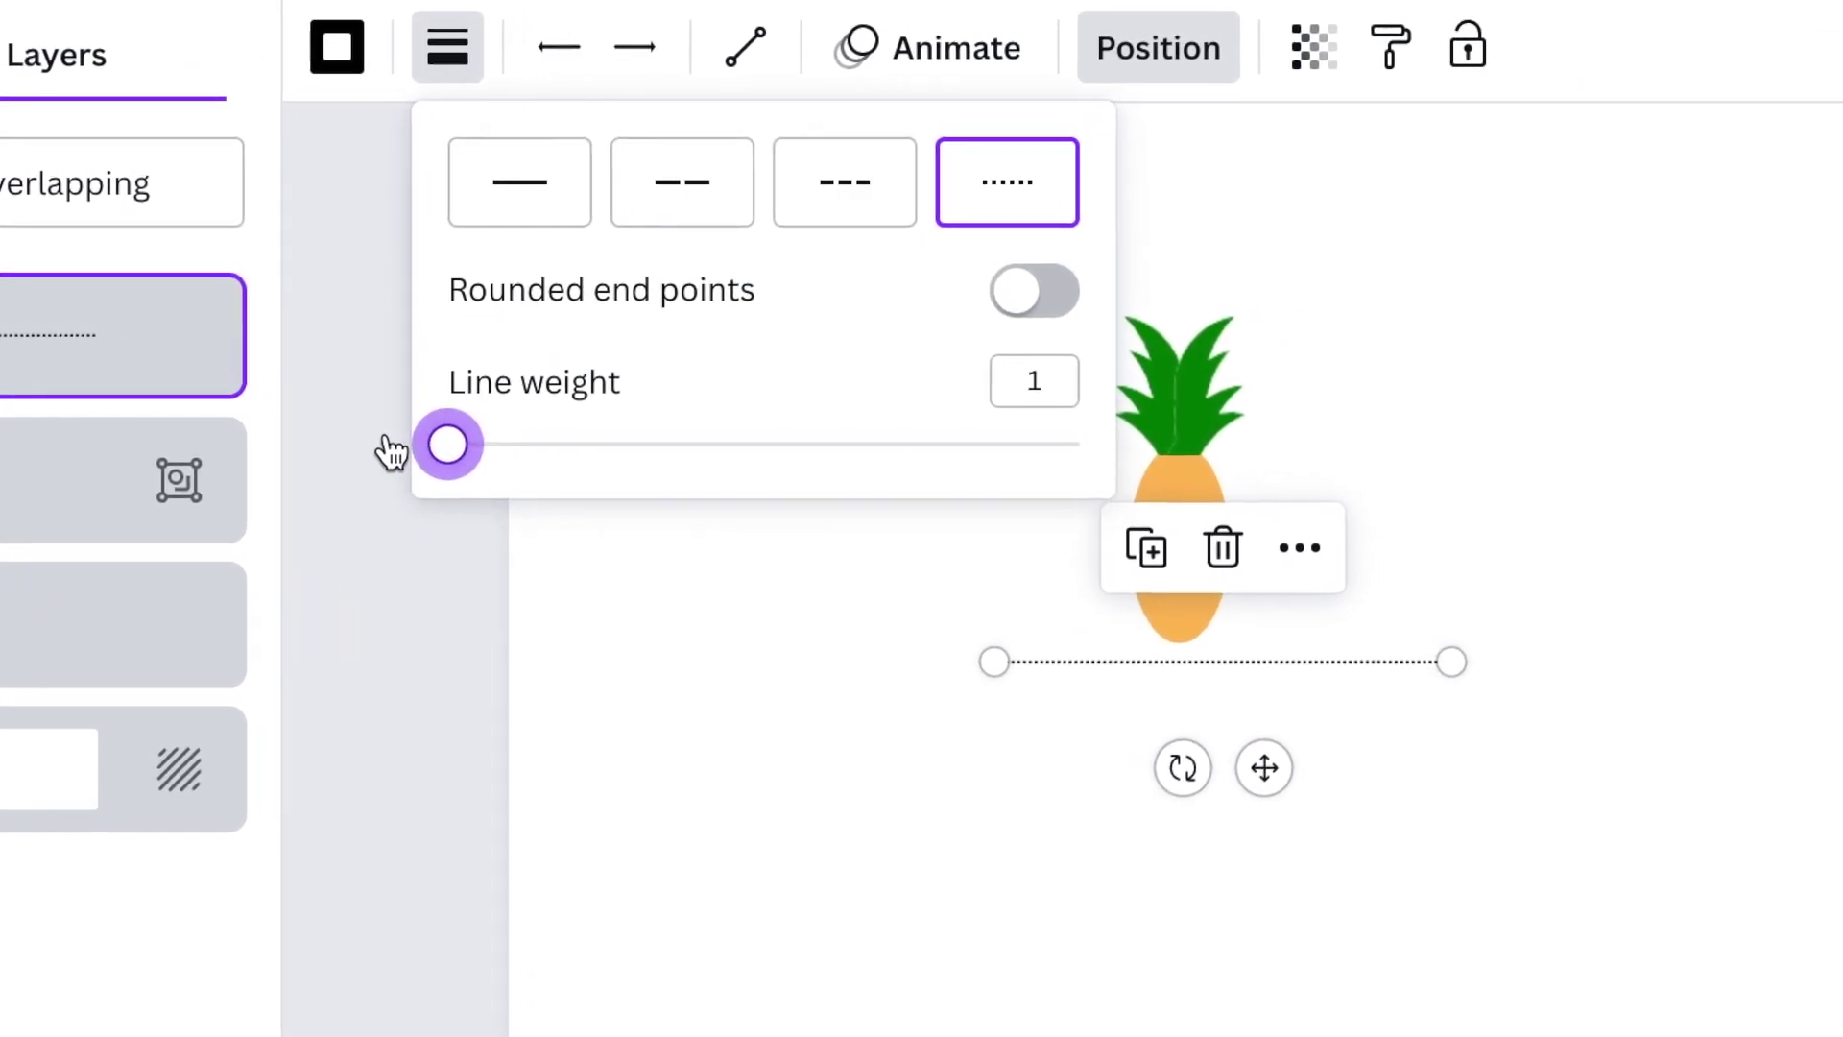
drag(1385, 668, 934, 699)
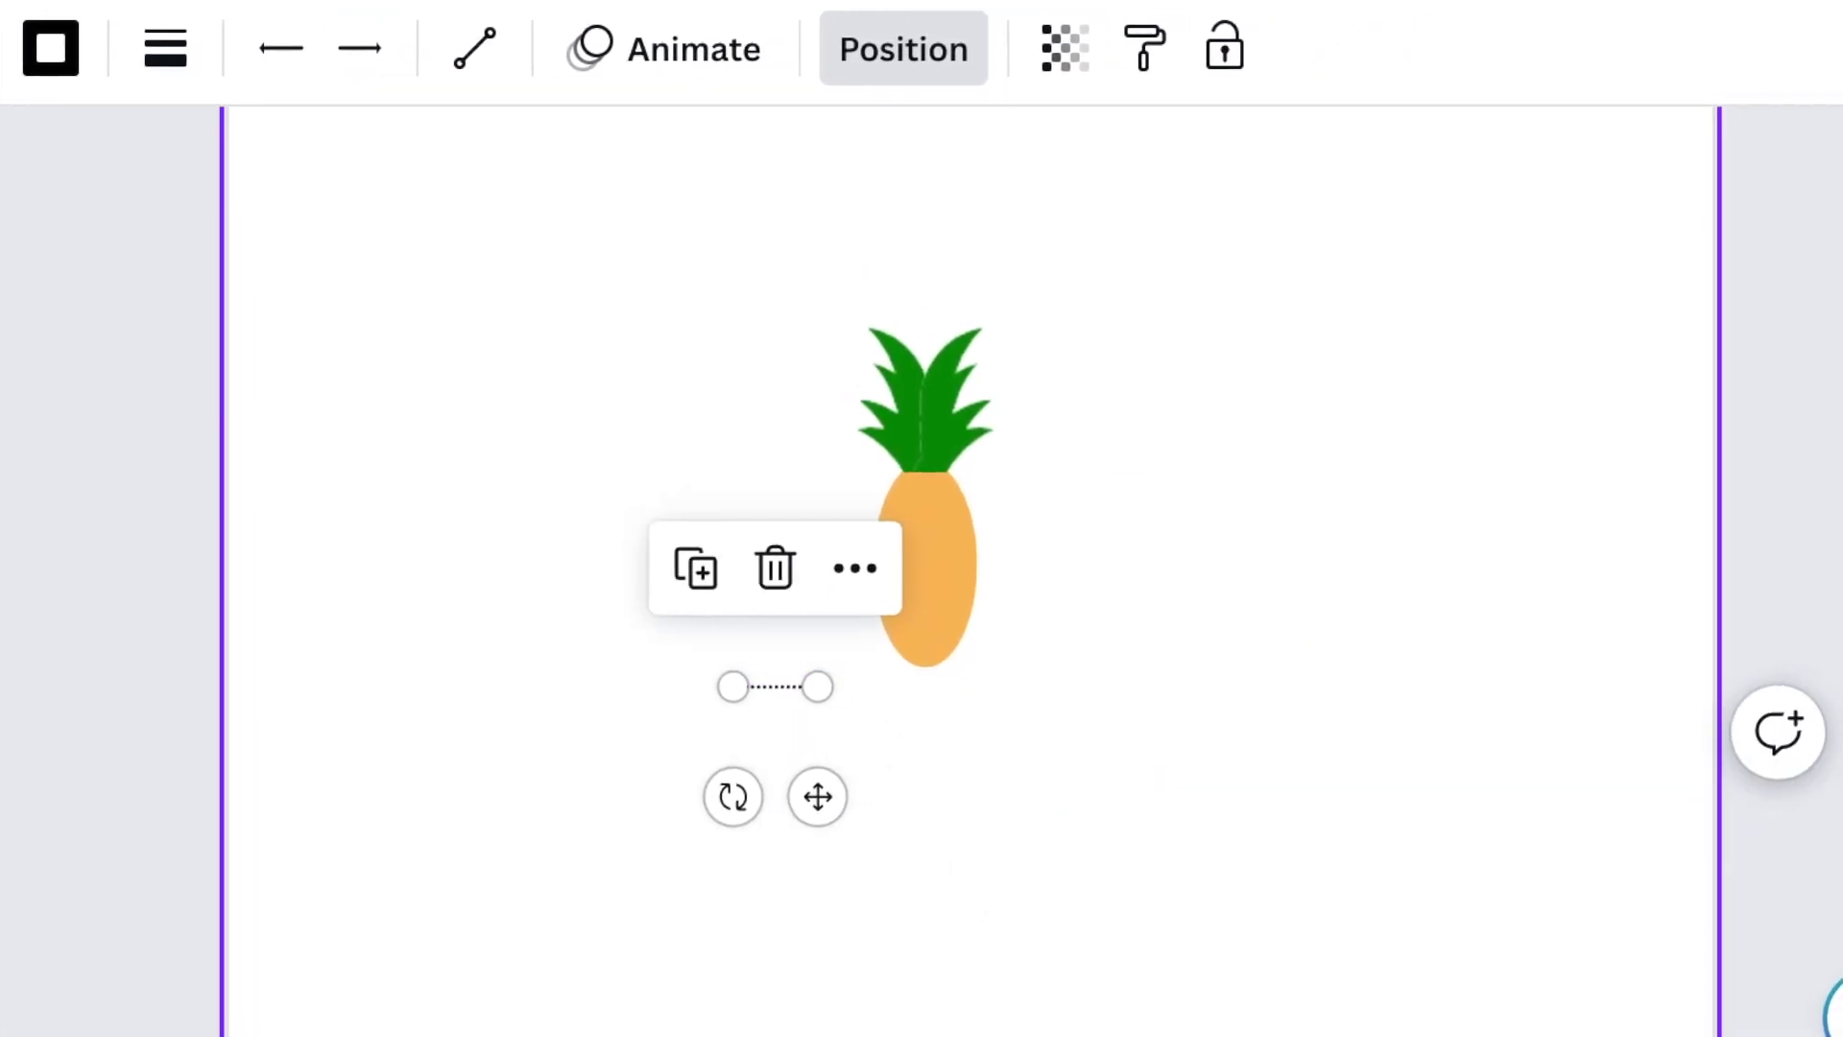
Tilt the dotted line and stretch it across the upper ellipse from edge to edge, about 36 long at 45°.
scroll(977, 556, up, 3)
key(ctrl+plus)
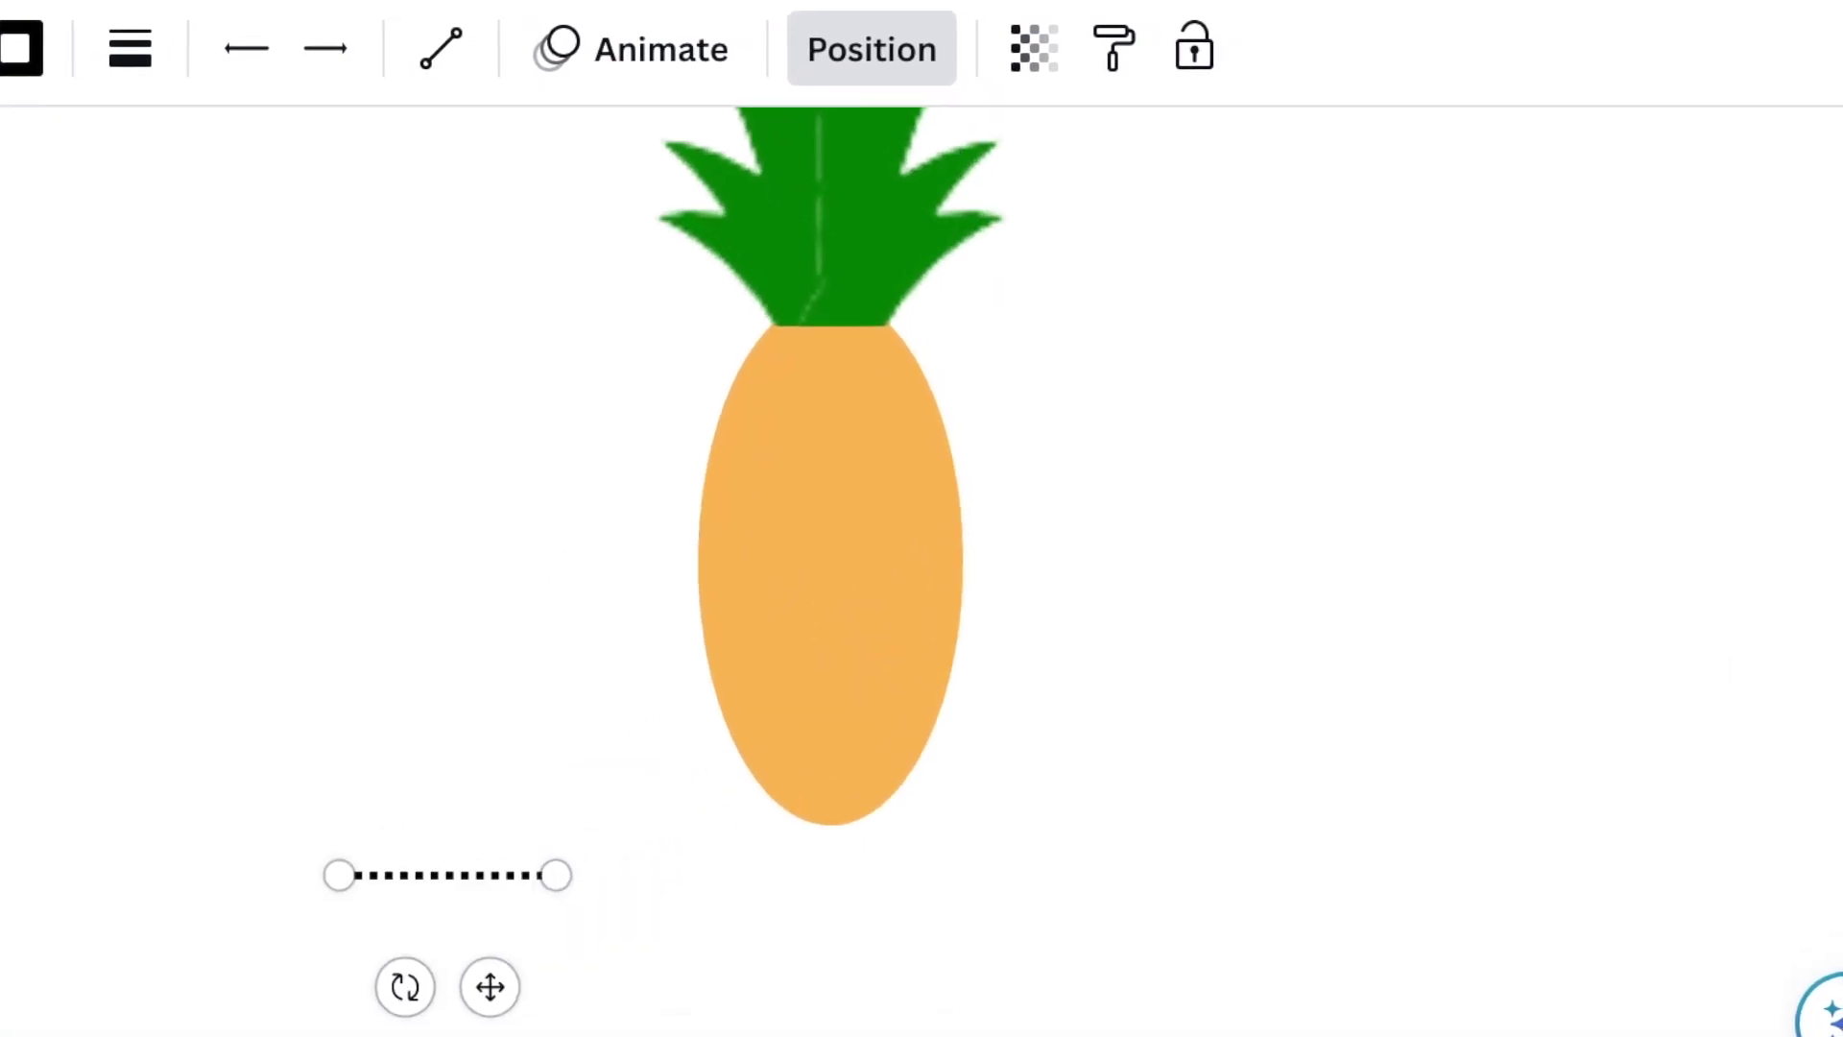
drag(384, 985, 323, 979)
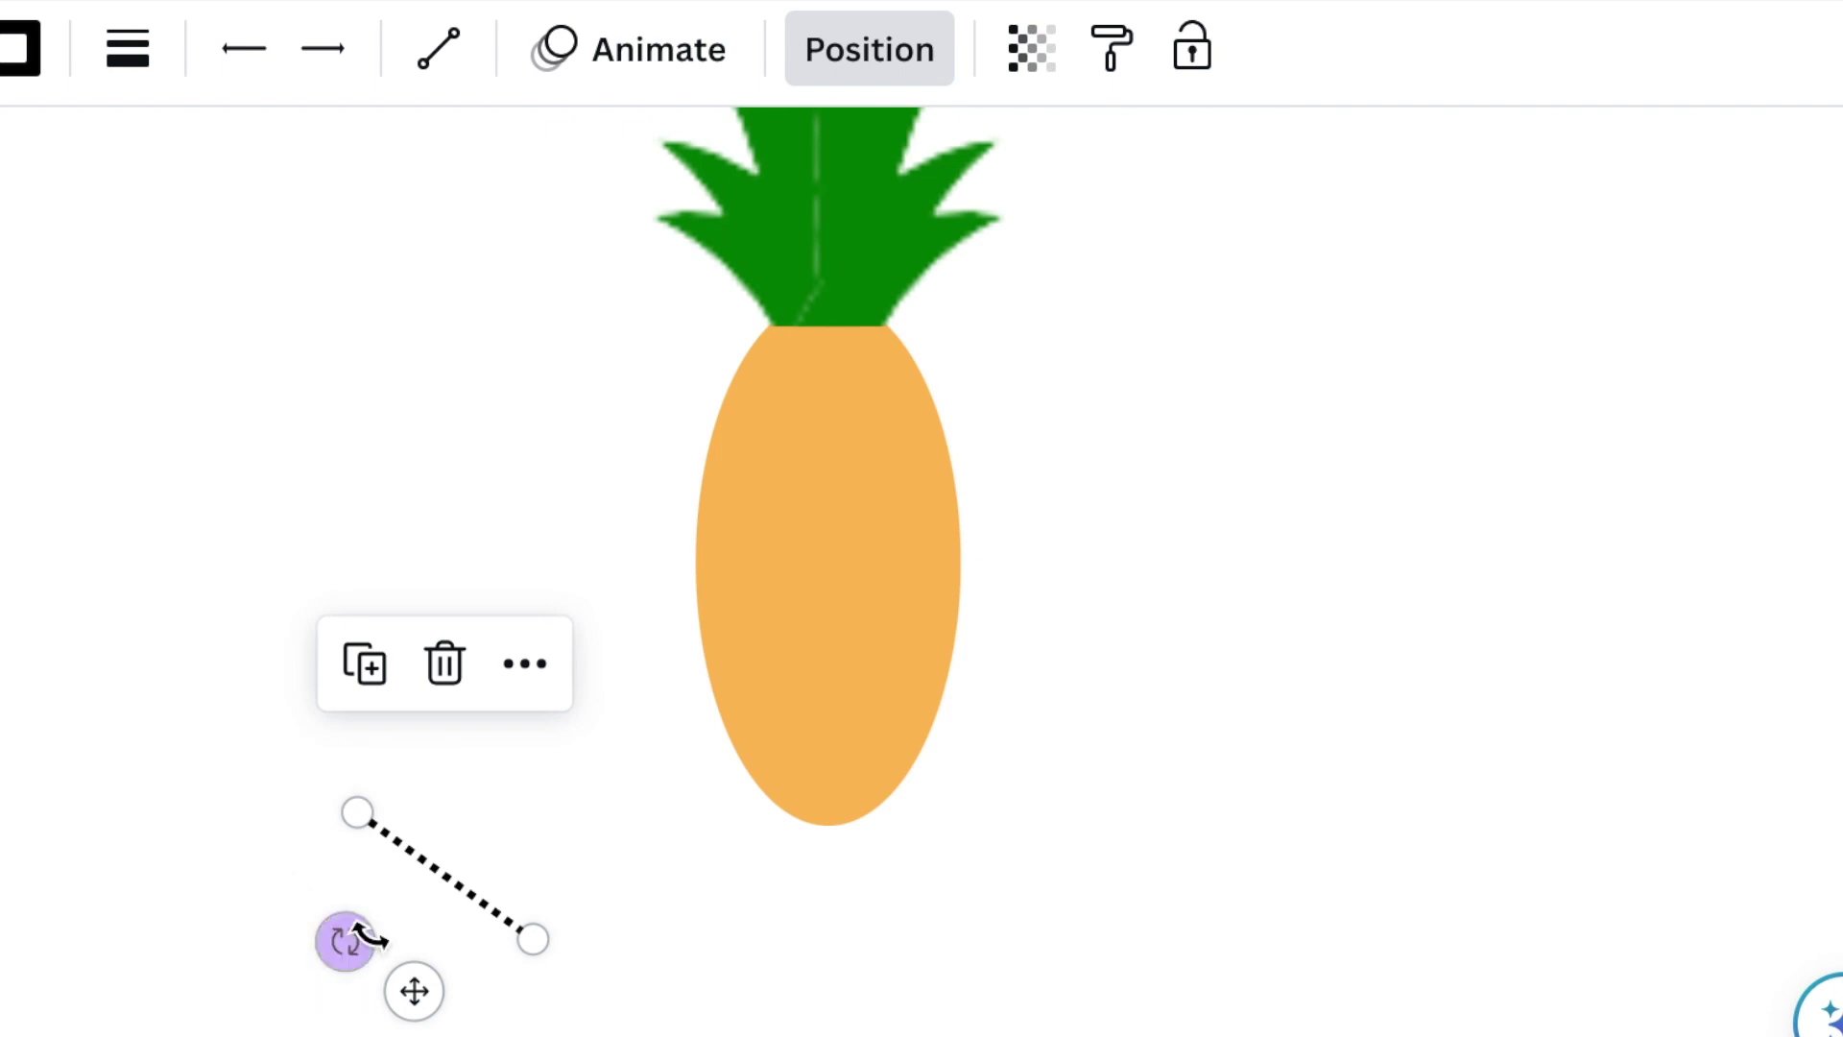
drag(472, 902, 906, 573)
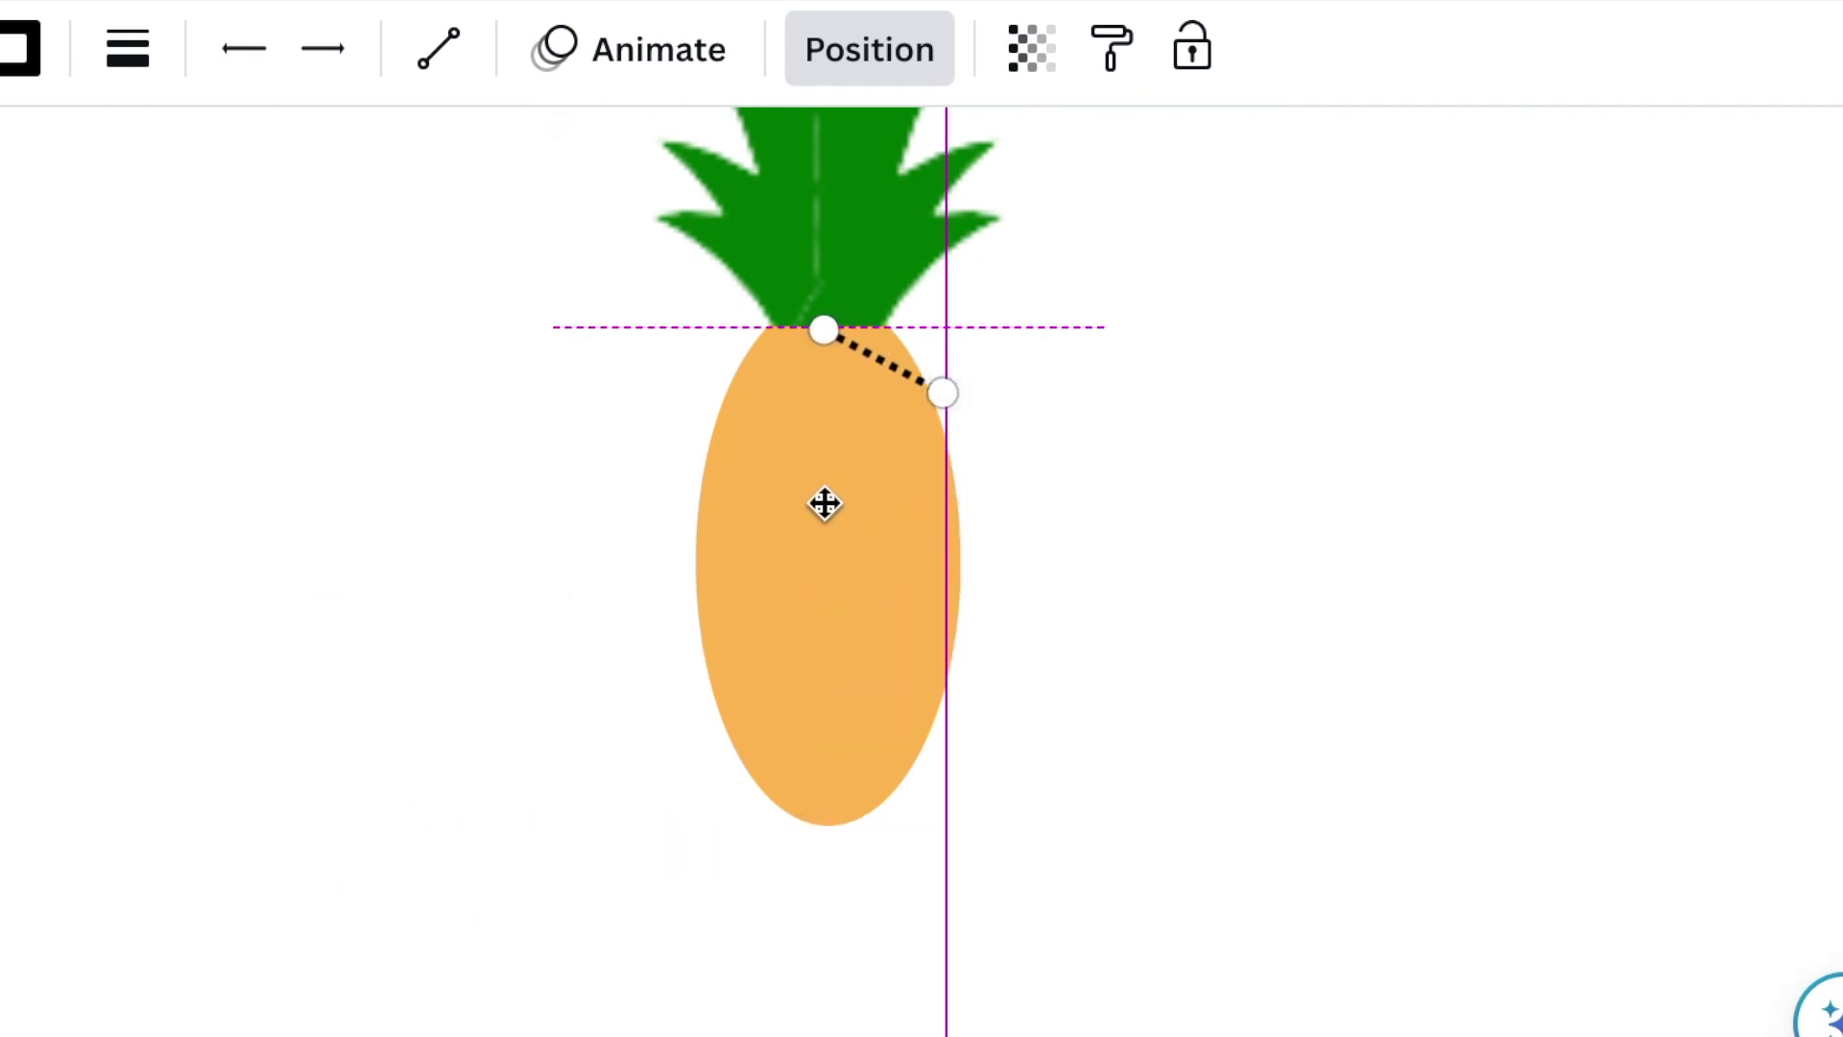
drag(823, 495, 823, 496)
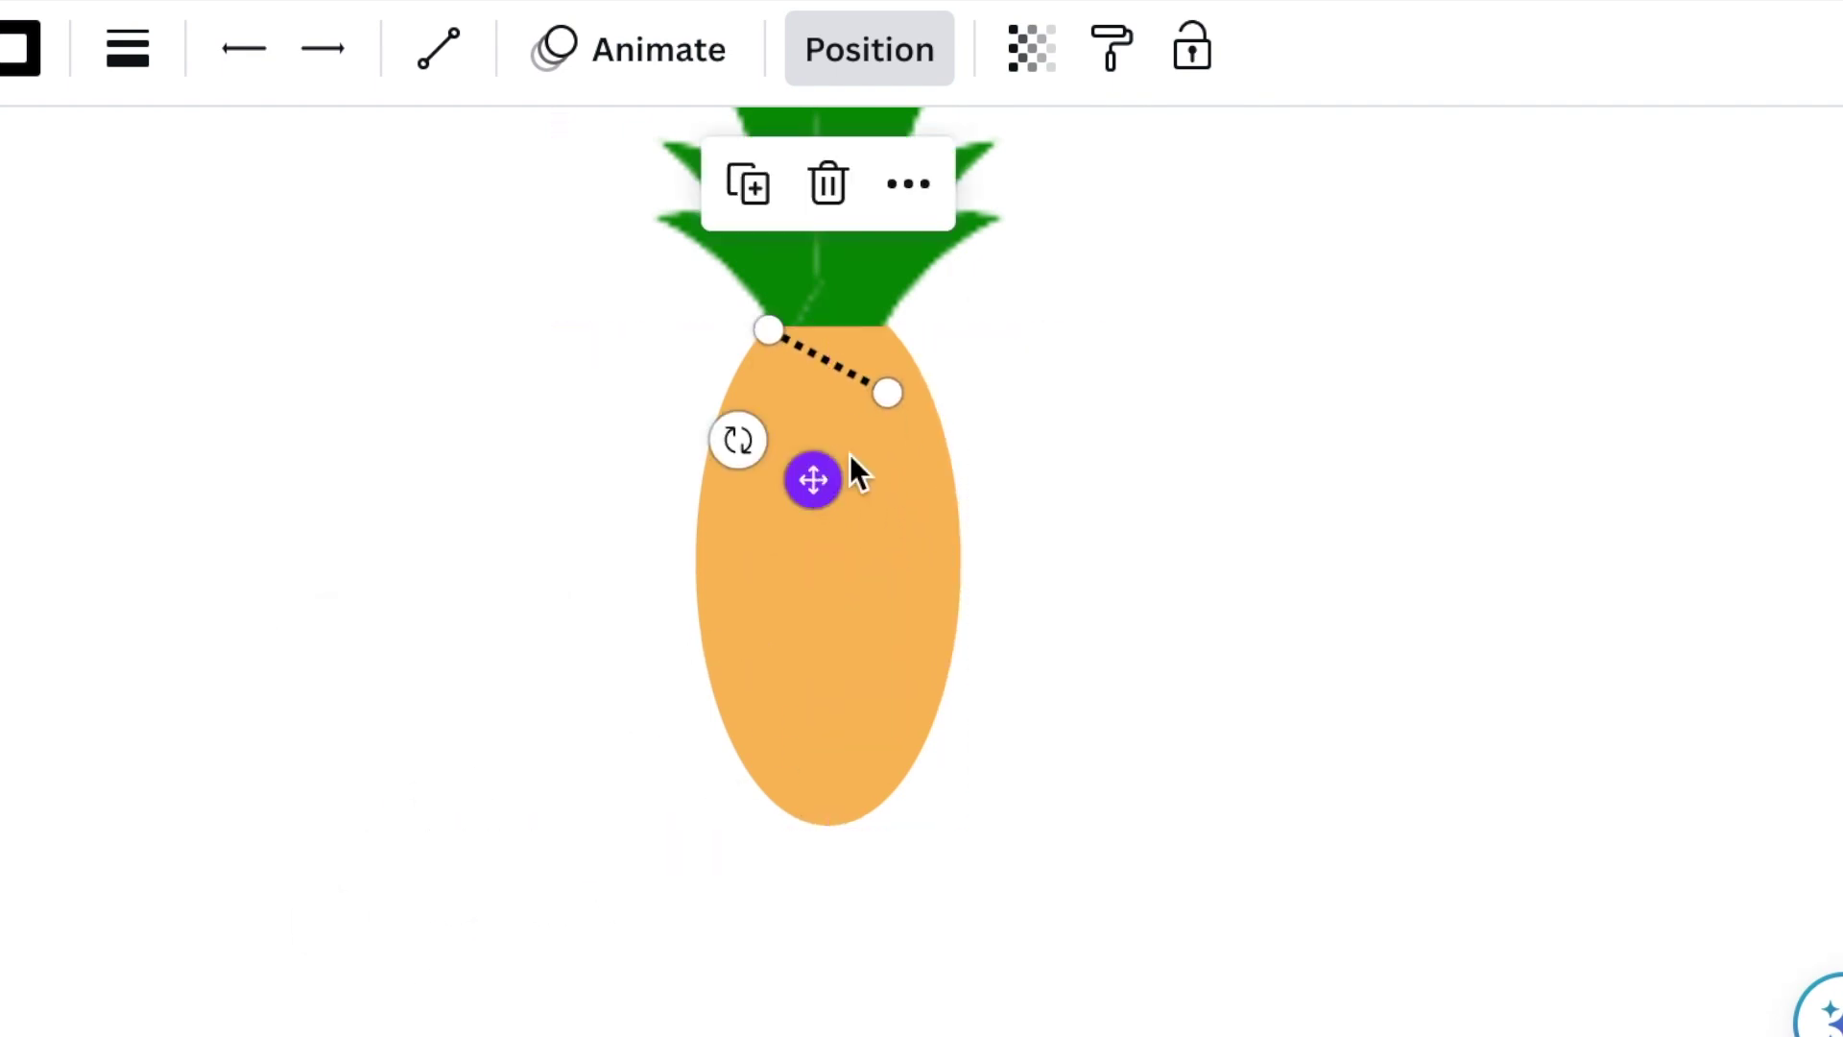
drag(889, 387, 945, 499)
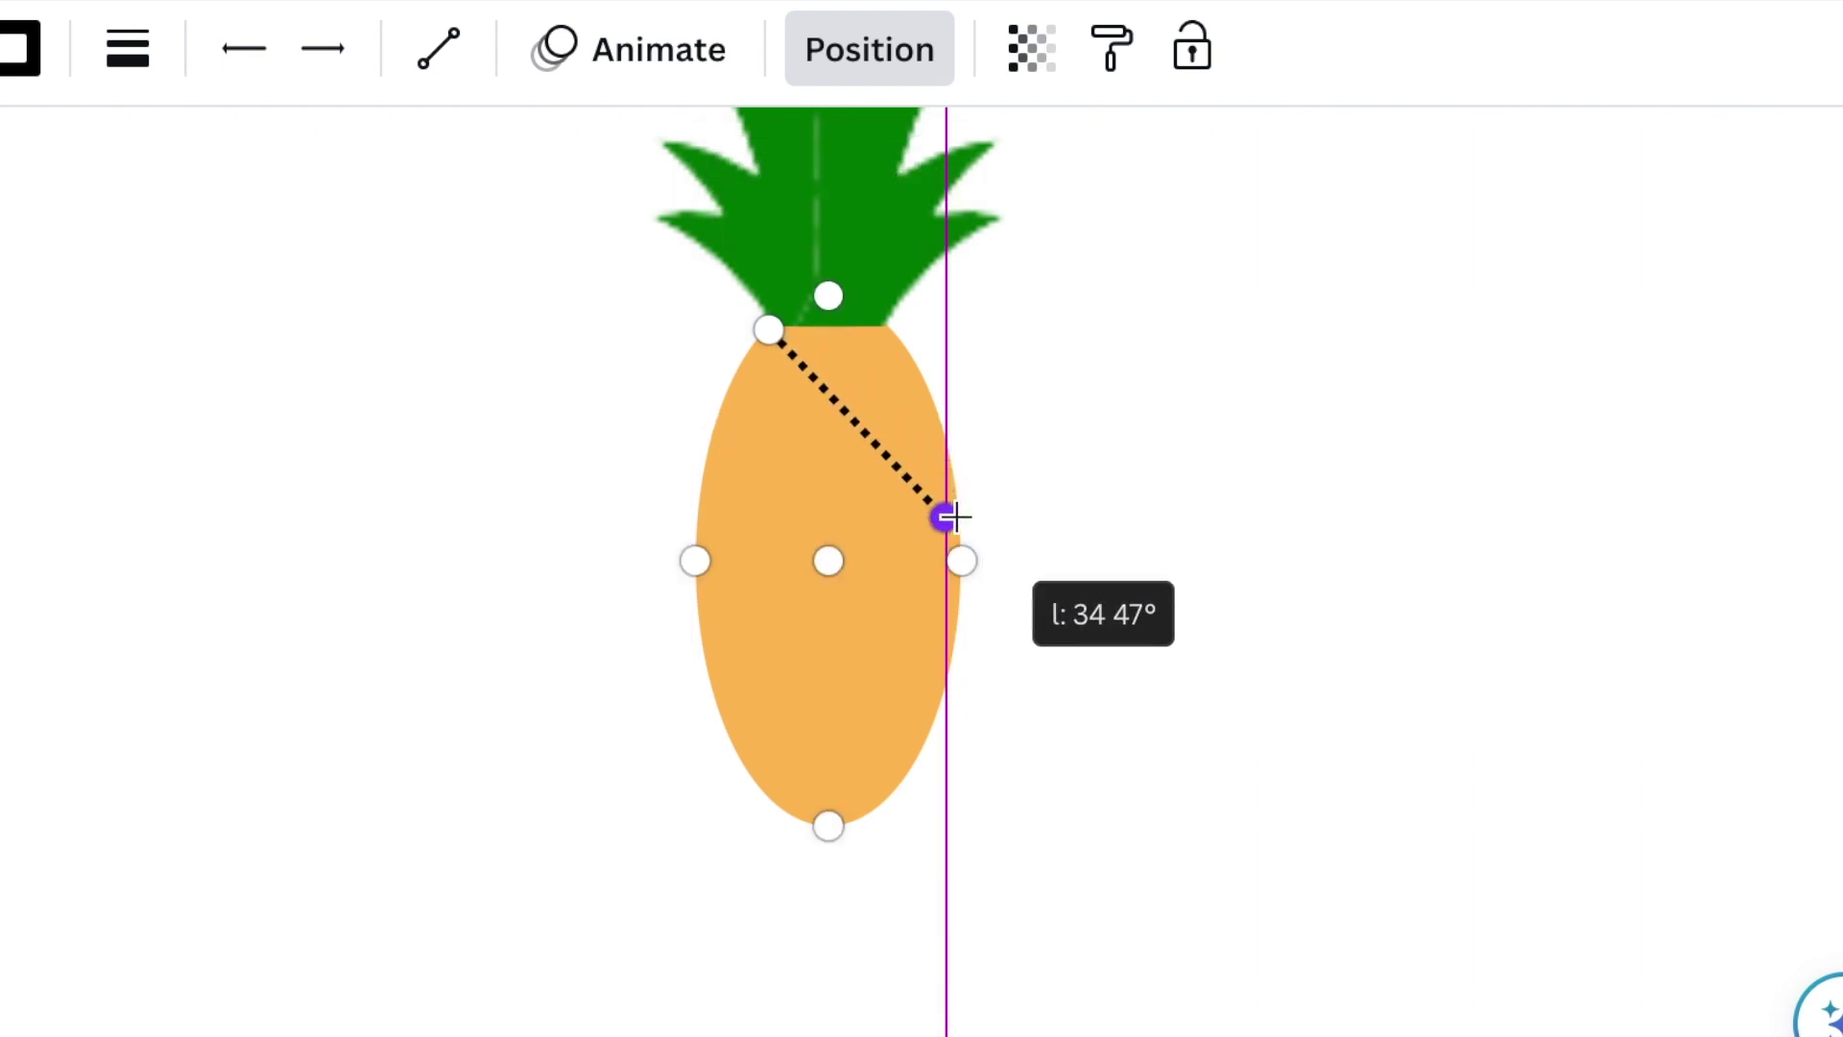
drag(961, 525, 962, 526)
scroll(926, 573, up, 3)
click(980, 498)
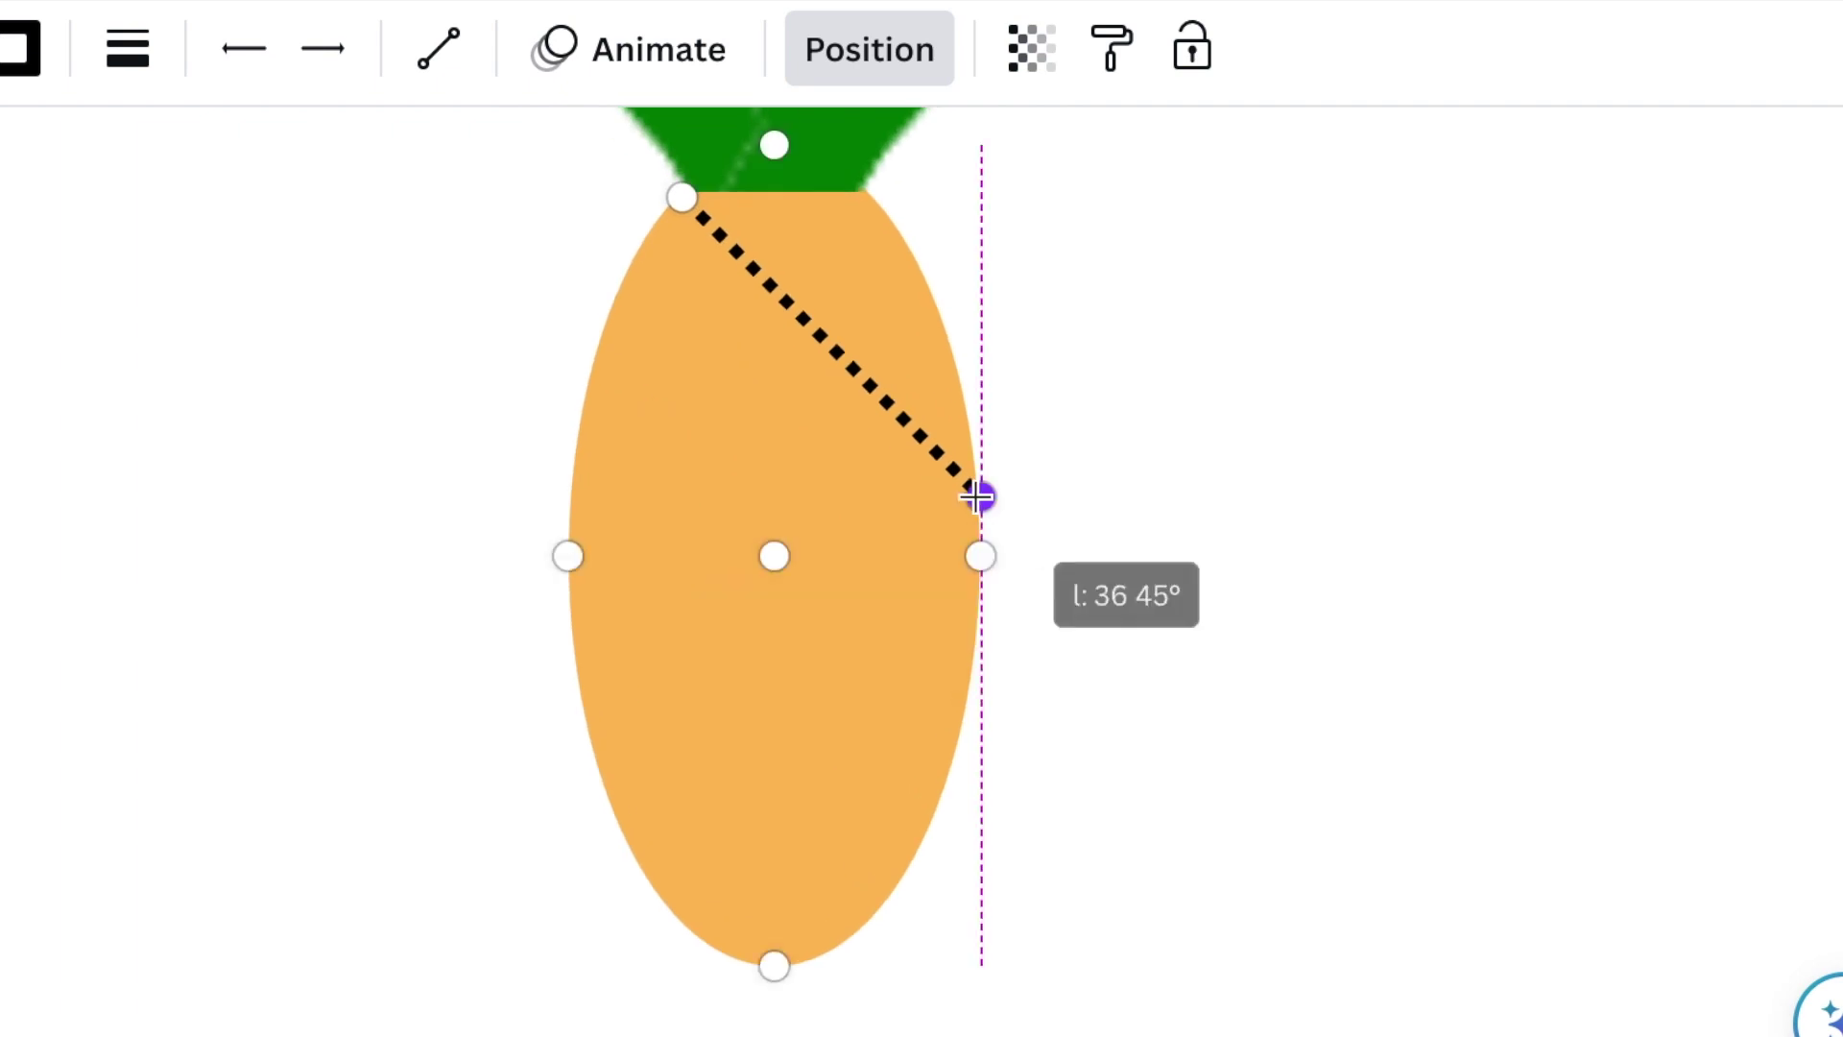
Duplicate the dotted diagonal and place the copy parallel below it, fitting its end to the ellipse's edge.
key(ctrl+d)
drag(789, 461, 758, 608)
drag(923, 591, 975, 624)
click(1015, 764)
Duplicate the second diagonal and position the copy as a third parallel line across the ellipse.
click(816, 473)
key(ctrl+d)
drag(763, 576, 719, 691)
drag(926, 724, 945, 744)
click(1023, 904)
Adjust both ends of the third diagonal so they meet the ellipse's edges.
click(587, 399)
mouse_move(572, 384)
mouse_down()
mouse_move(589, 375)
mouse_move(597, 412)
mouse_move(571, 393)
mouse_up()
click(495, 526)
click(589, 403)
mouse_move(954, 749)
mouse_down()
mouse_move(919, 726)
mouse_move(954, 747)
mouse_up()
click(989, 804)
click(929, 729)
click(998, 758)
Place a fourth parallel dotted diagonal across the lower half of the ellipse.
click(900, 554)
click(1102, 582)
click(746, 553)
click(685, 305)
drag(913, 876, 683, 814)
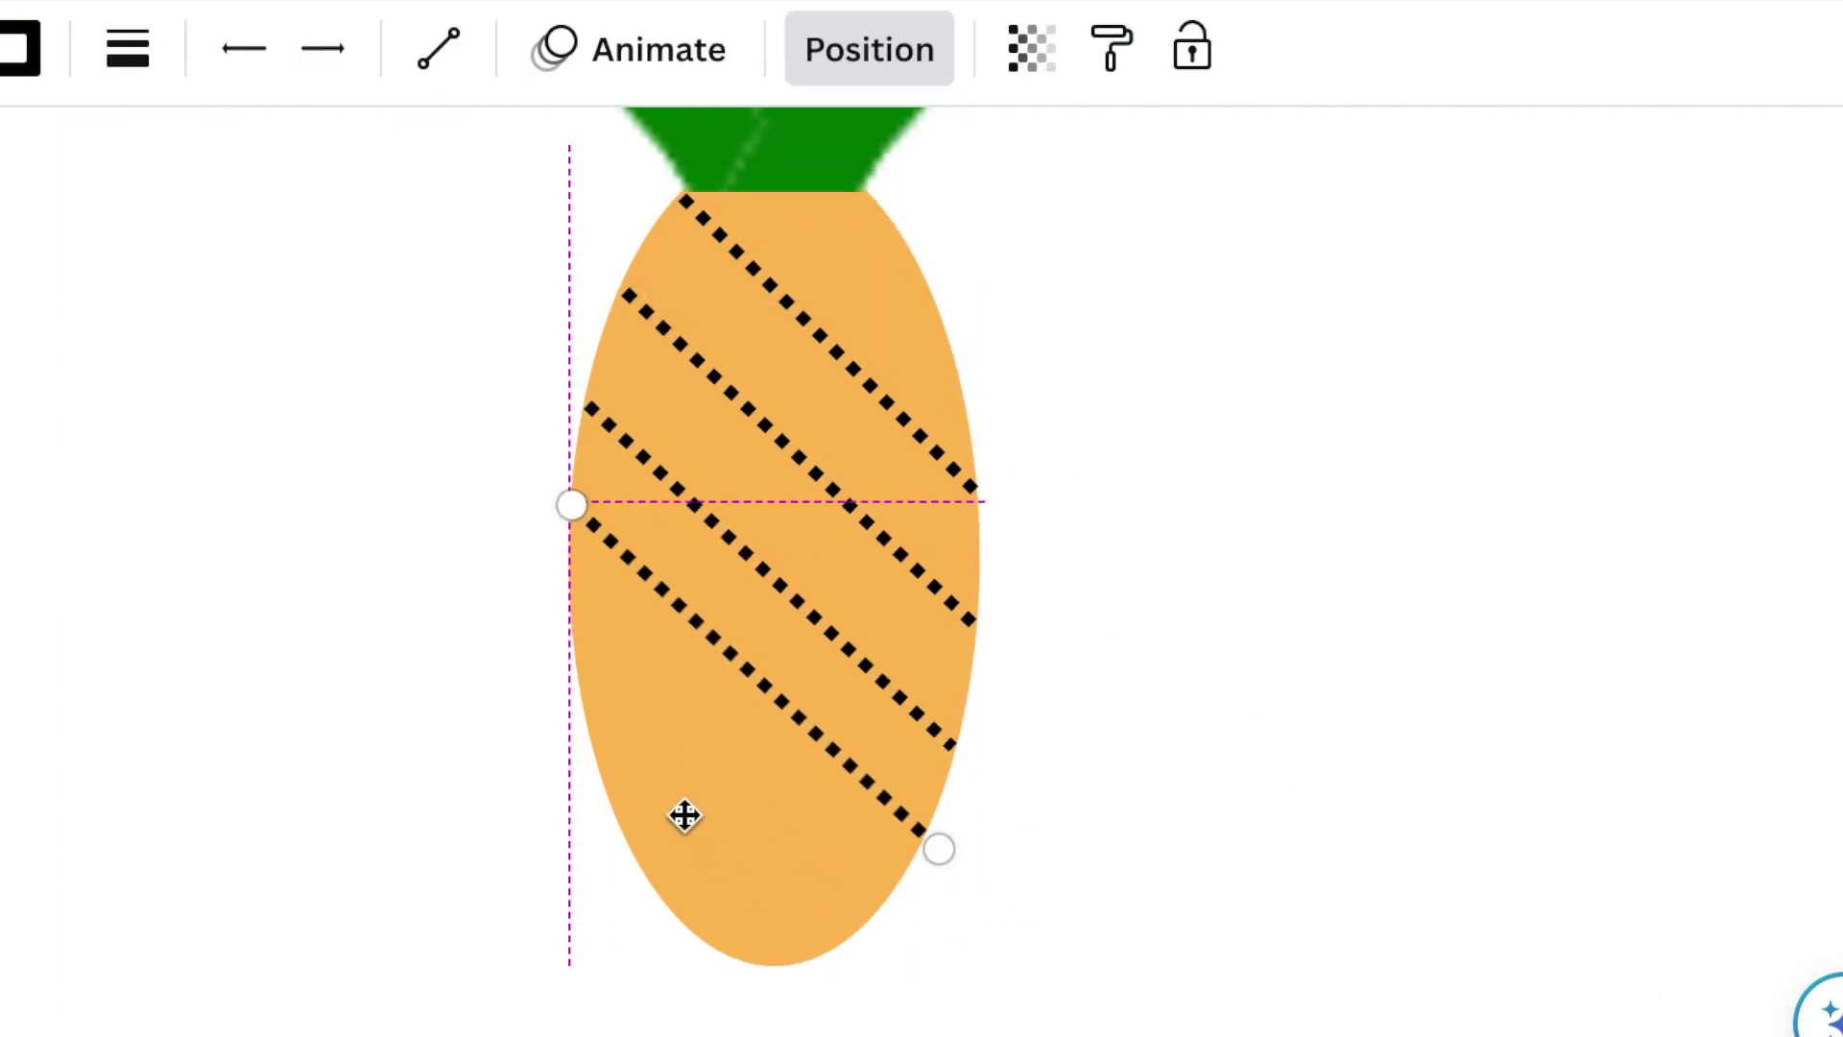
click(1107, 918)
click(802, 752)
click(1131, 931)
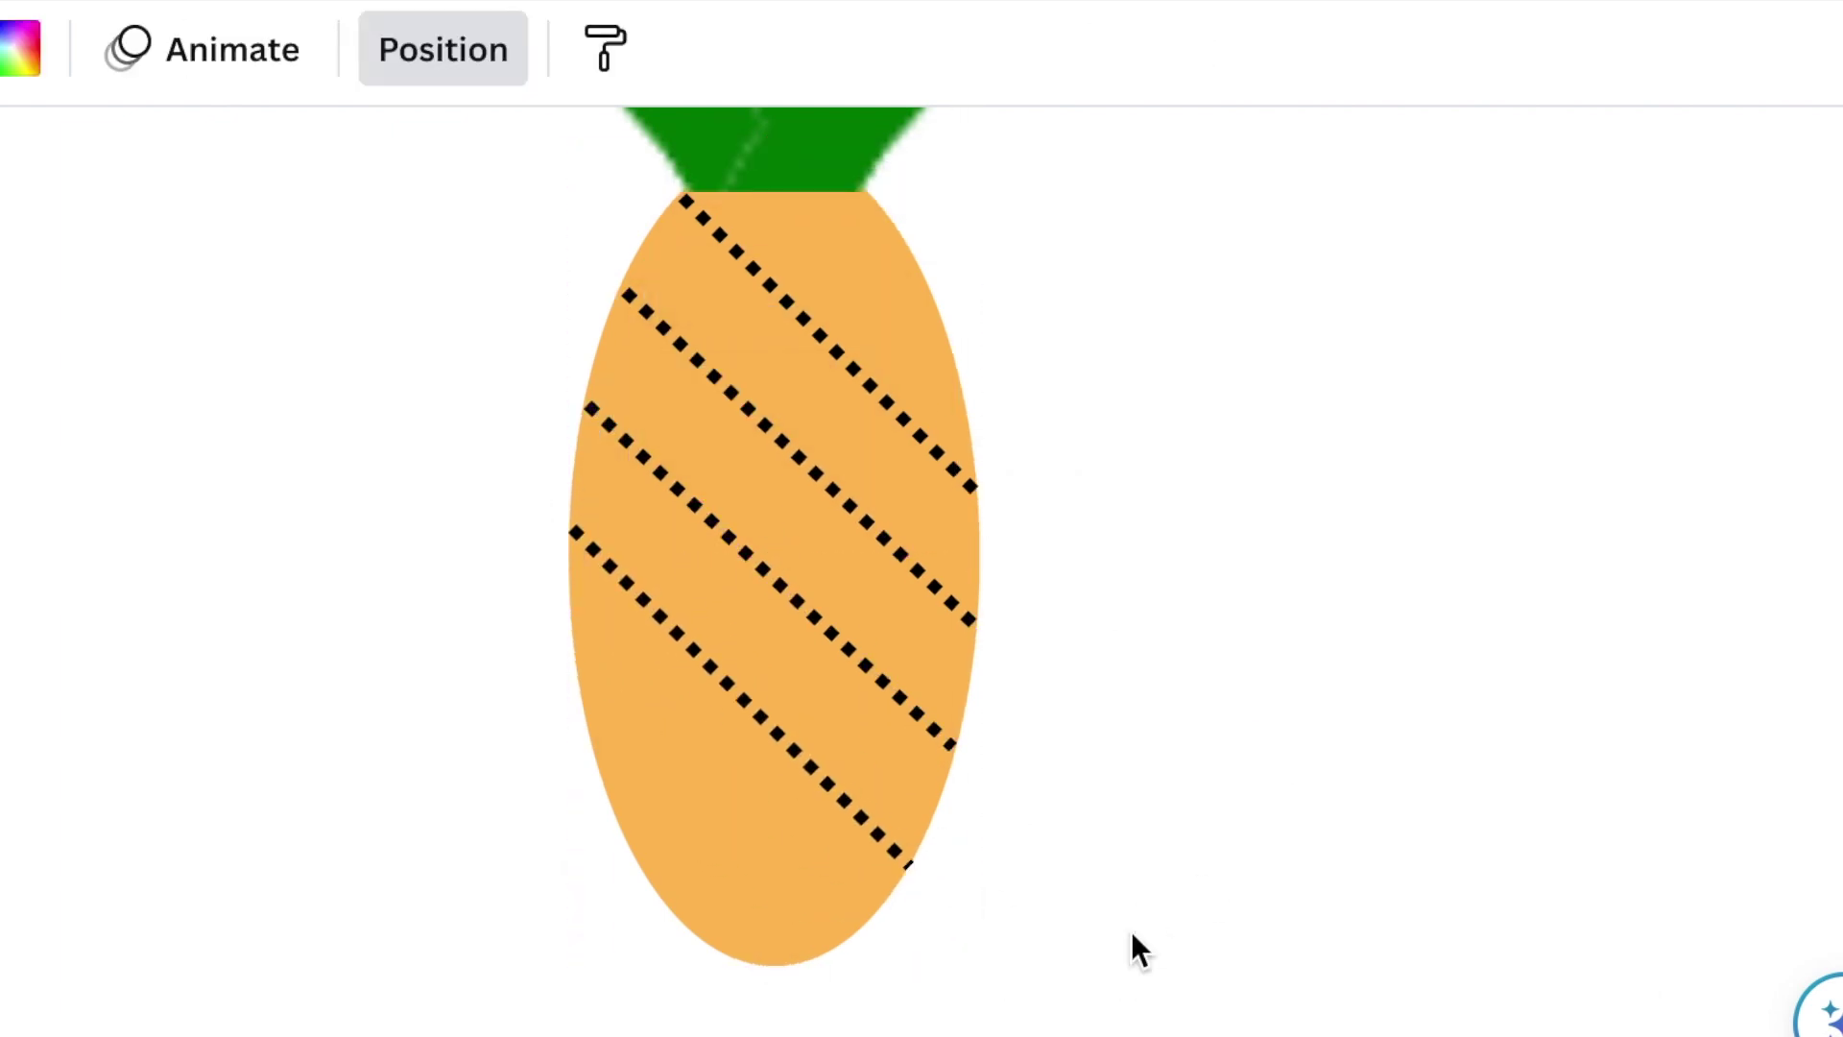
Add a fifth parallel dotted diagonal near the ellipse's base and shorten it to fit inside the body.
click(802, 758)
click(659, 414)
drag(877, 994, 720, 1027)
scroll(720, 1026, down, 2)
drag(775, 932, 761, 901)
drag(931, 900, 829, 787)
click(1028, 898)
click(823, 799)
click(950, 854)
click(1107, 876)
Fine-tune the ends of the two lowest diagonals to meet the ellipse's edges.
click(824, 787)
click(979, 825)
click(824, 787)
click(777, 635)
drag(691, 550, 687, 568)
click(1130, 867)
click(851, 821)
drag(864, 823, 867, 826)
click(1028, 862)
Position an opposite-slanting dotted line just below the crown, then duplicate it below and fit both ends to the ellipse.
drag(844, 963, 913, 456)
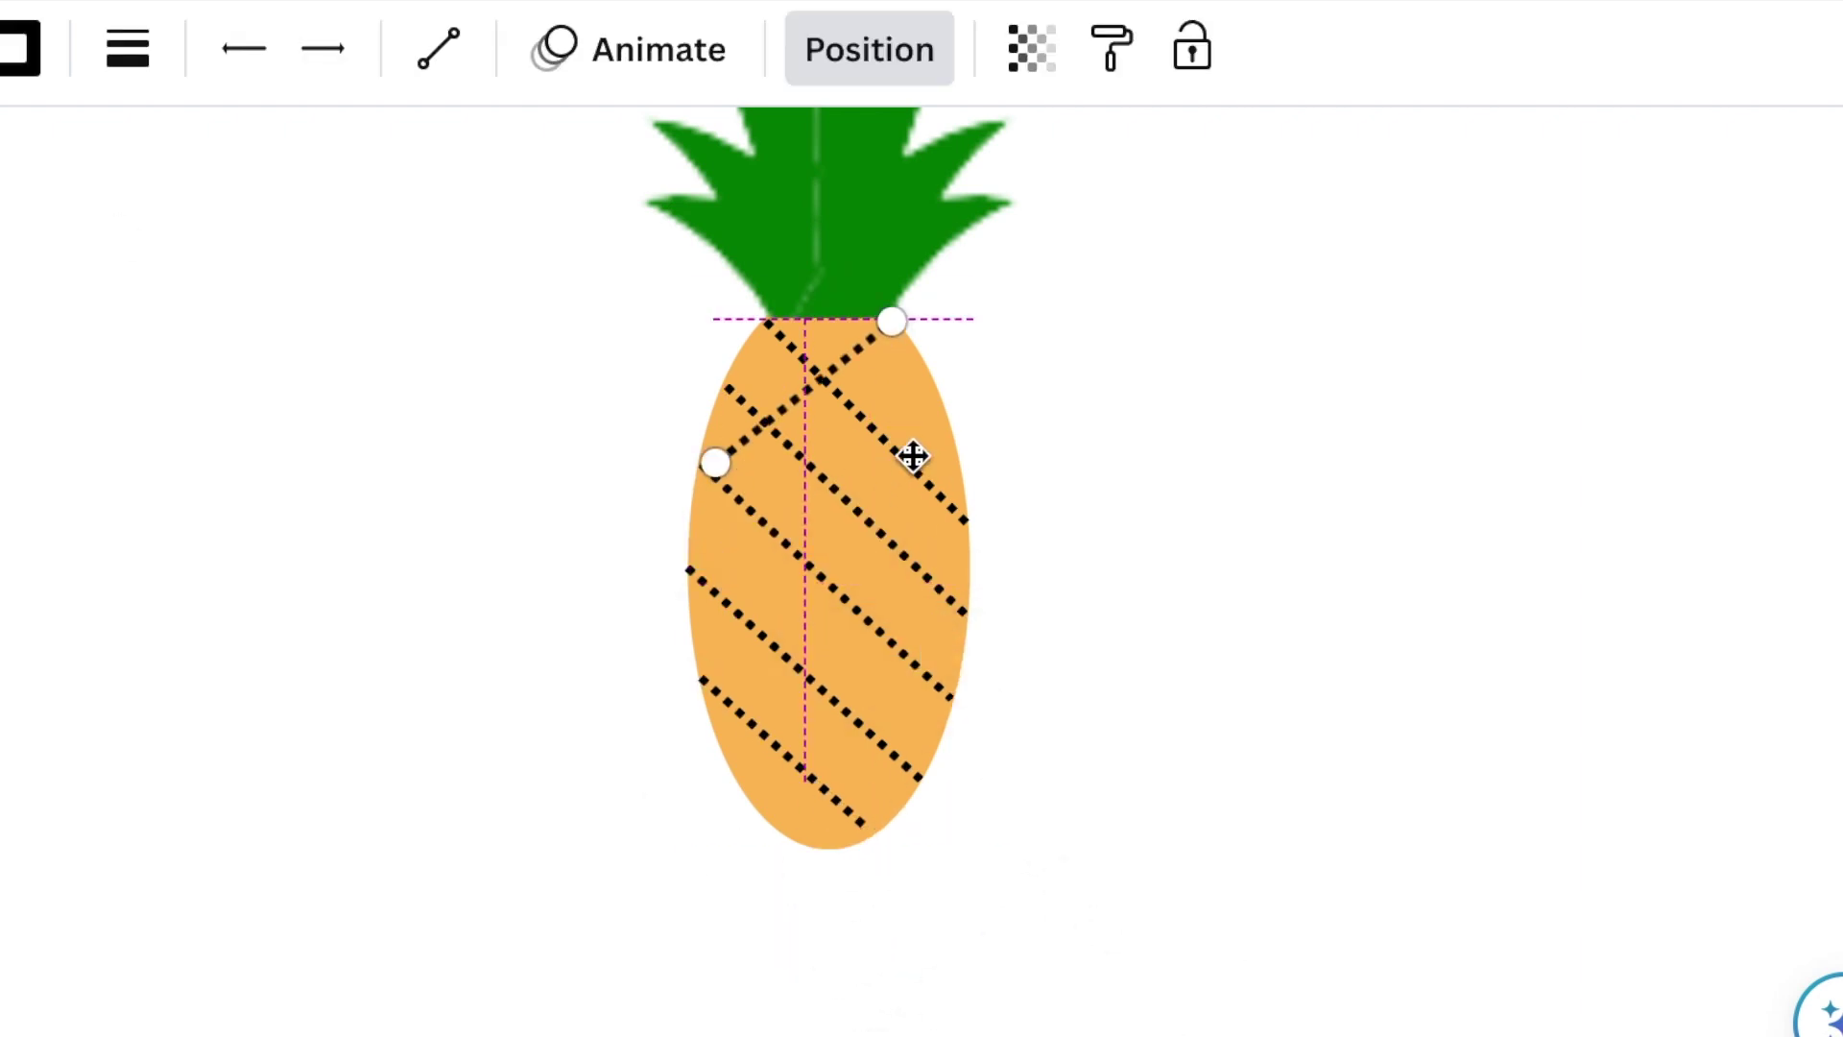
key(super+d)
drag(1013, 612, 963, 523)
drag(761, 534, 703, 591)
Duplicate the opposite-slanting line as a third crossing line and fit its ends to the ellipse's edges.
key(super+d)
click(689, 567)
key(super+z)
click(729, 288)
drag(945, 614, 951, 622)
drag(720, 635, 701, 671)
Duplicate the third crossing line and fit the copy below it as the fourth crossing line.
key(super+d)
drag(1062, 748, 939, 718)
drag(714, 775, 724, 753)
Duplicate the crossing line once more and fit the copy across the ellipse's base to complete the lattice.
key(super+d)
drag(1016, 852, 972, 807)
drag(994, 642, 963, 661)
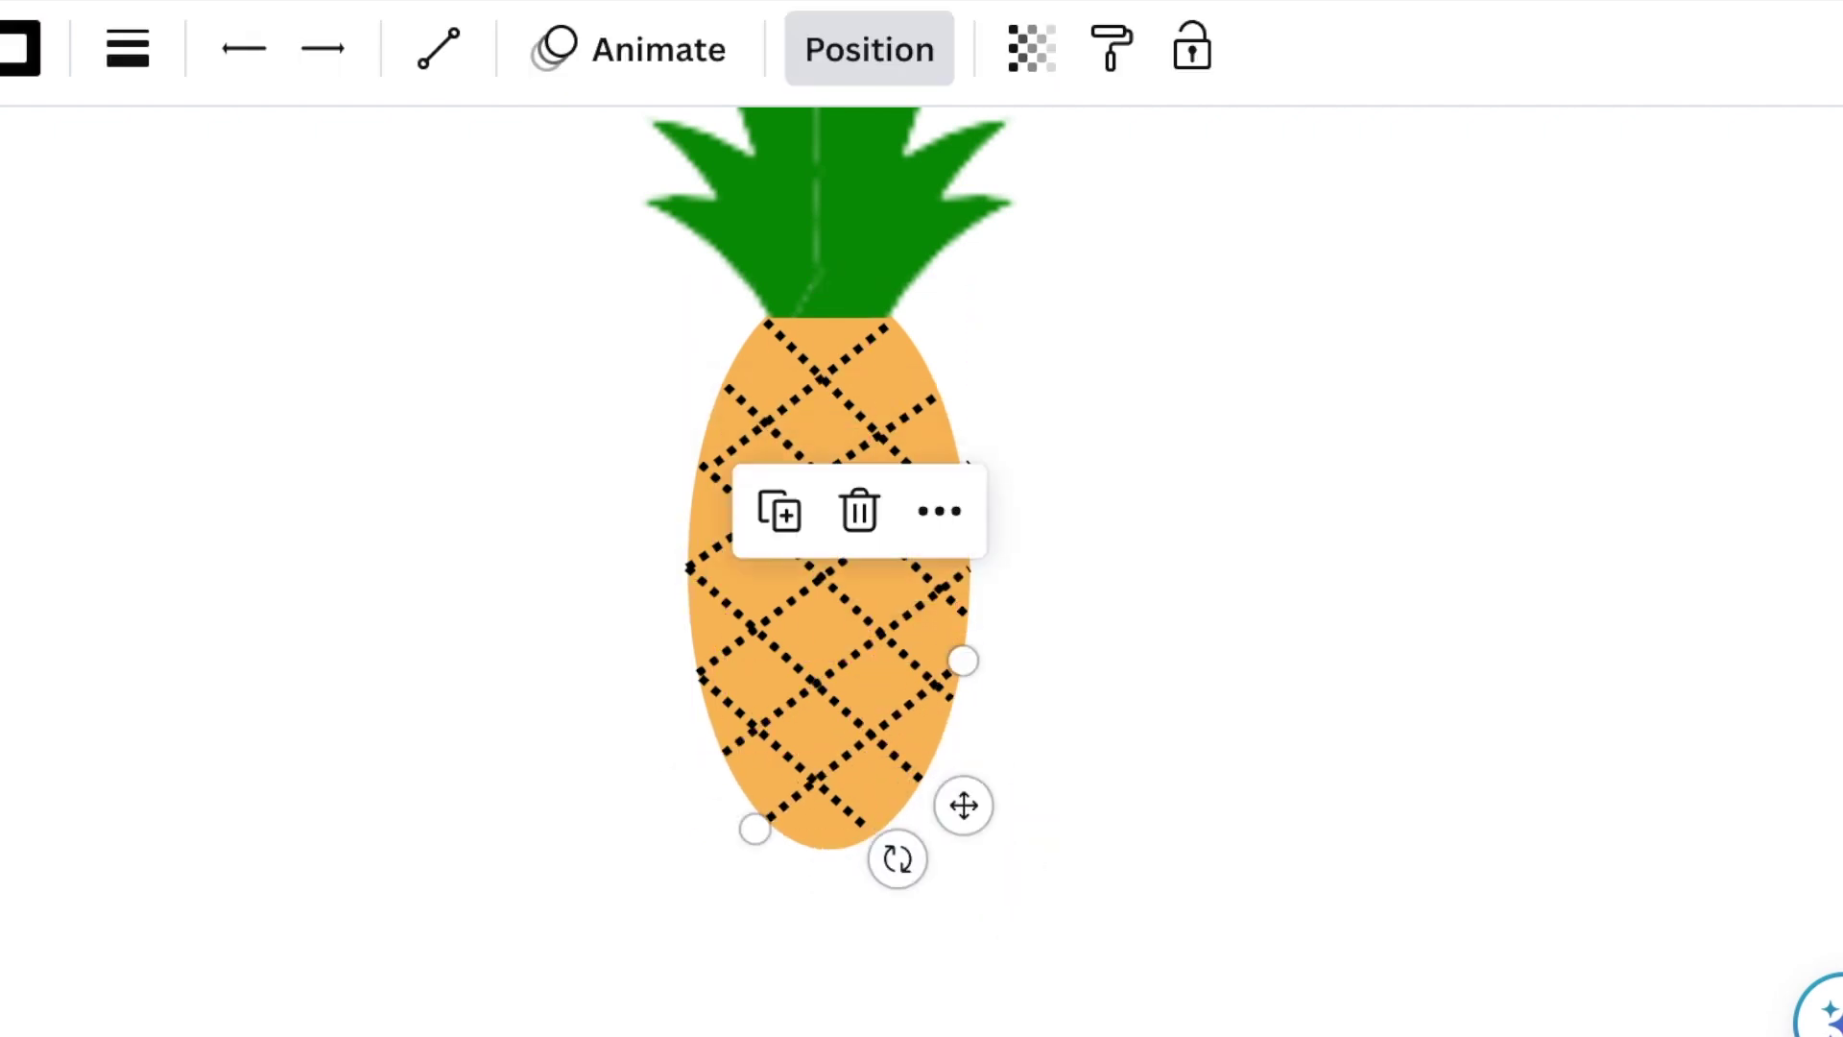
drag(754, 827, 716, 741)
Nudge the lower crossing lines into even spacing within the pineapple's lattice.
click(1010, 958)
click(763, 825)
scroll(1175, 981, up, 3)
scroll(1176, 981, down, 2)
click(1079, 927)
drag(848, 630, 847, 651)
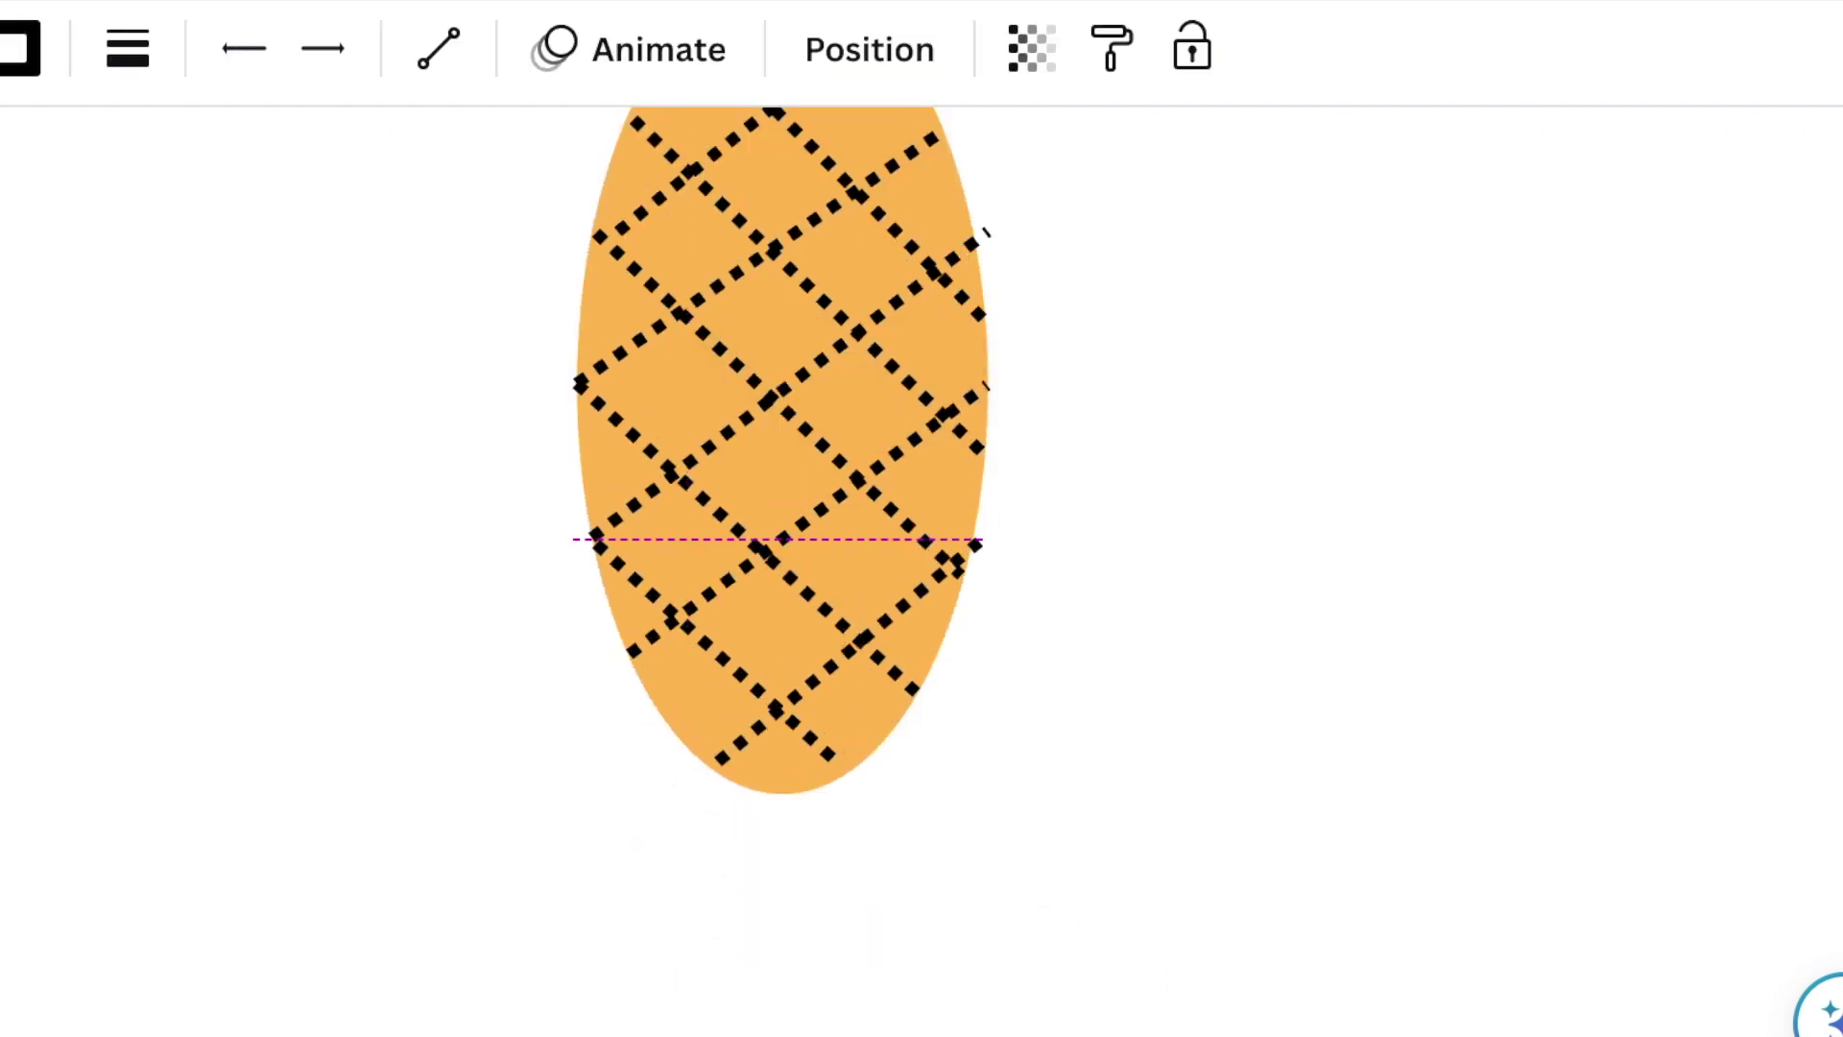
click(1192, 961)
Recolor all the dotted lattice lines on the pineapple body white.
scroll(1193, 961, up, 3)
scroll(1159, 946, down, 5)
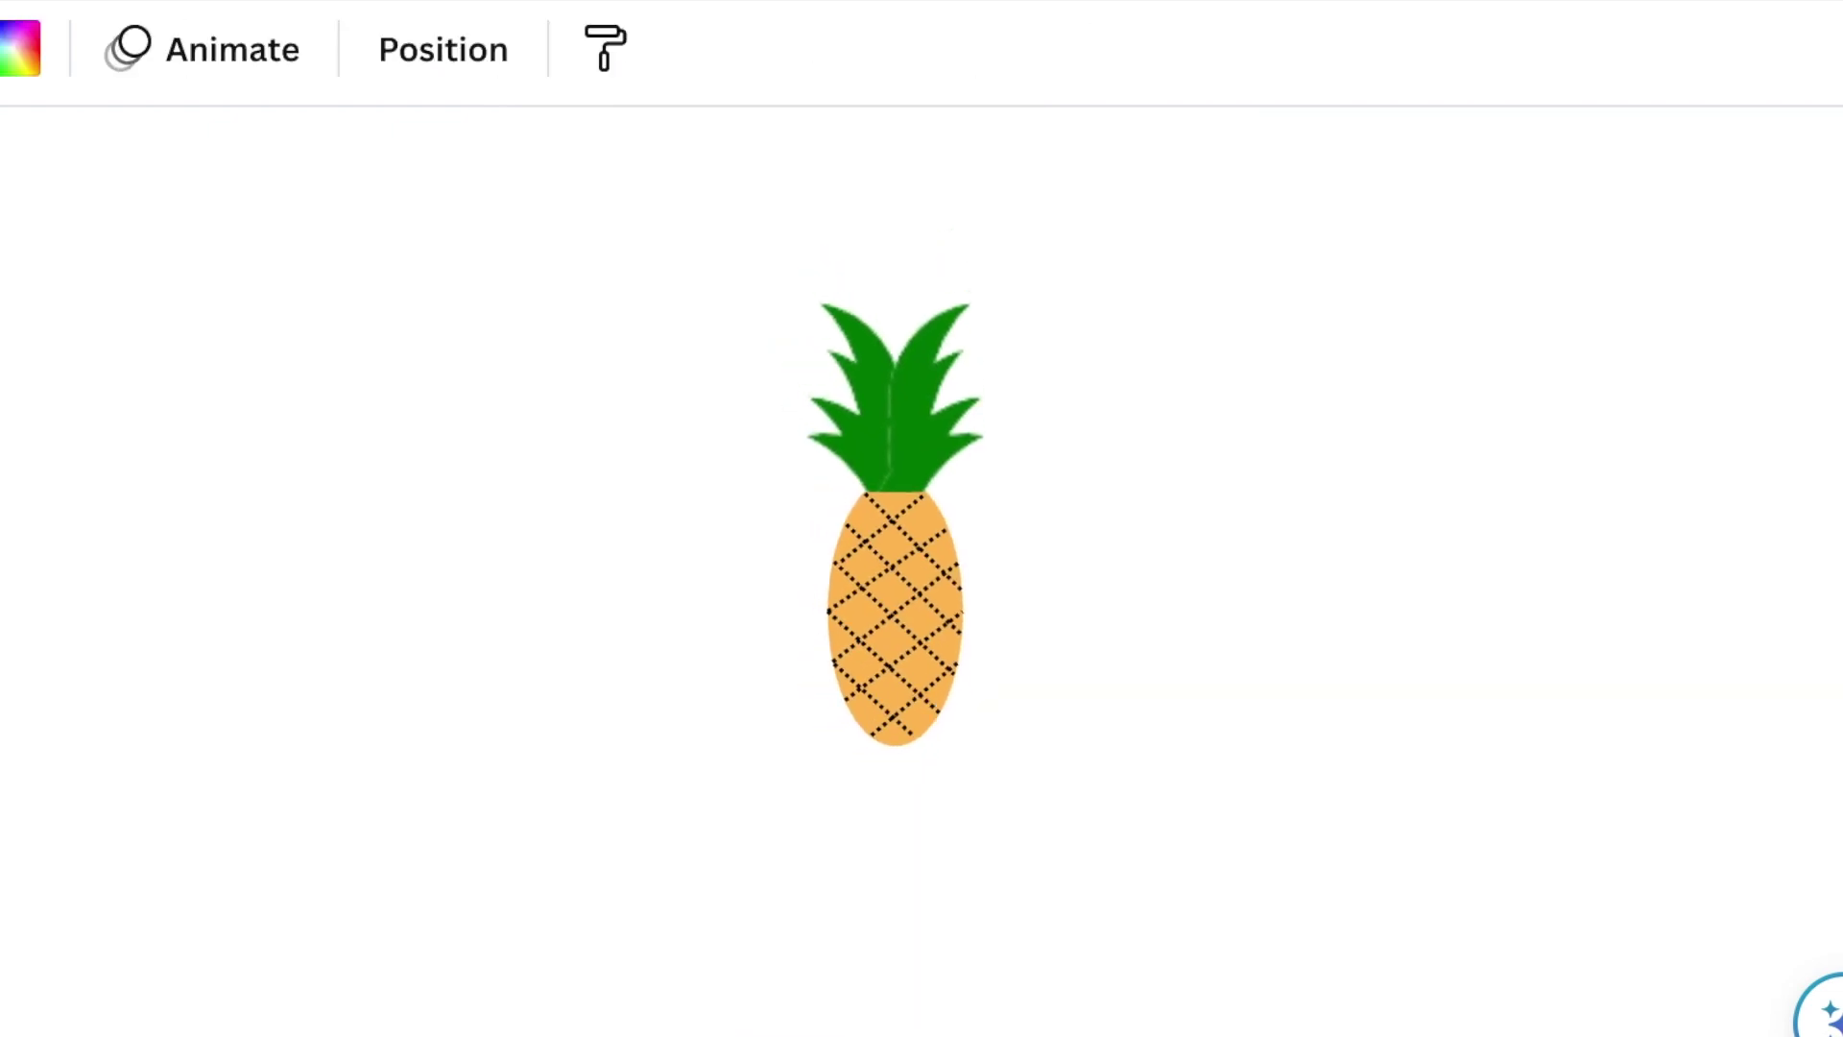
scroll(895, 524, up, 3)
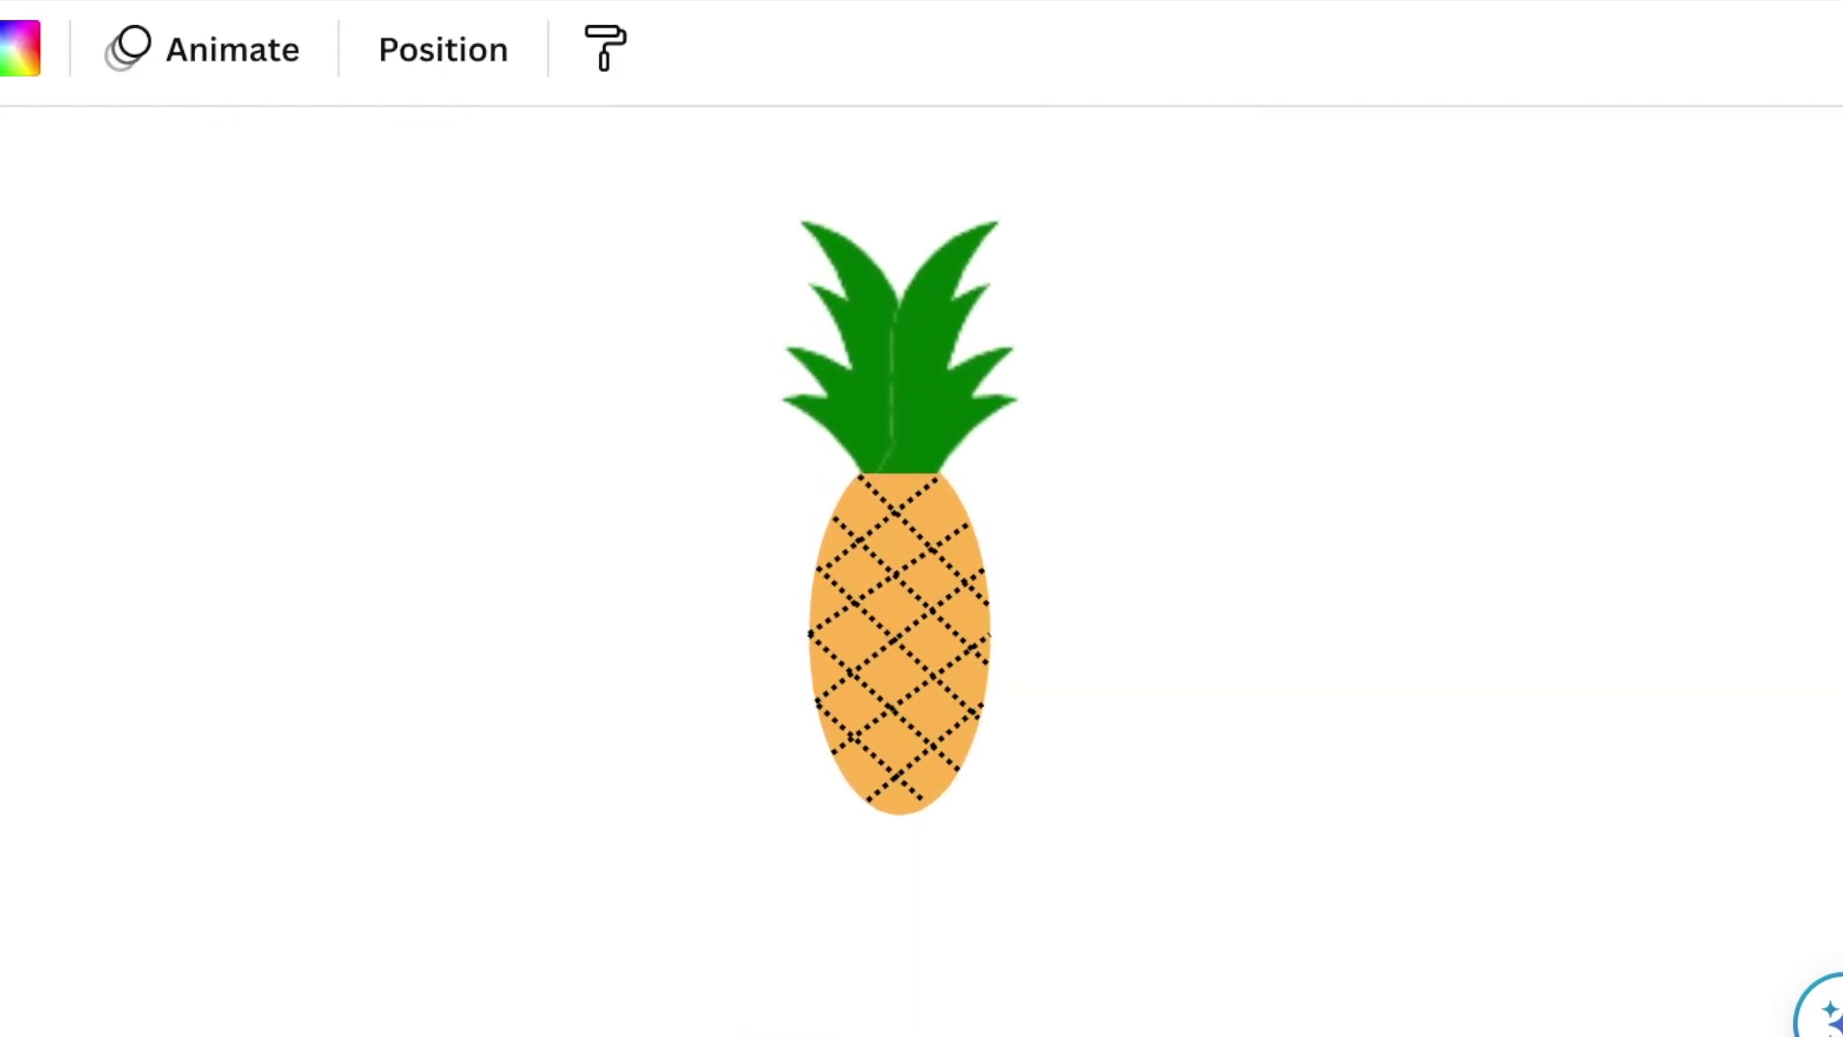
scroll(914, 571, up, 2)
click(938, 801)
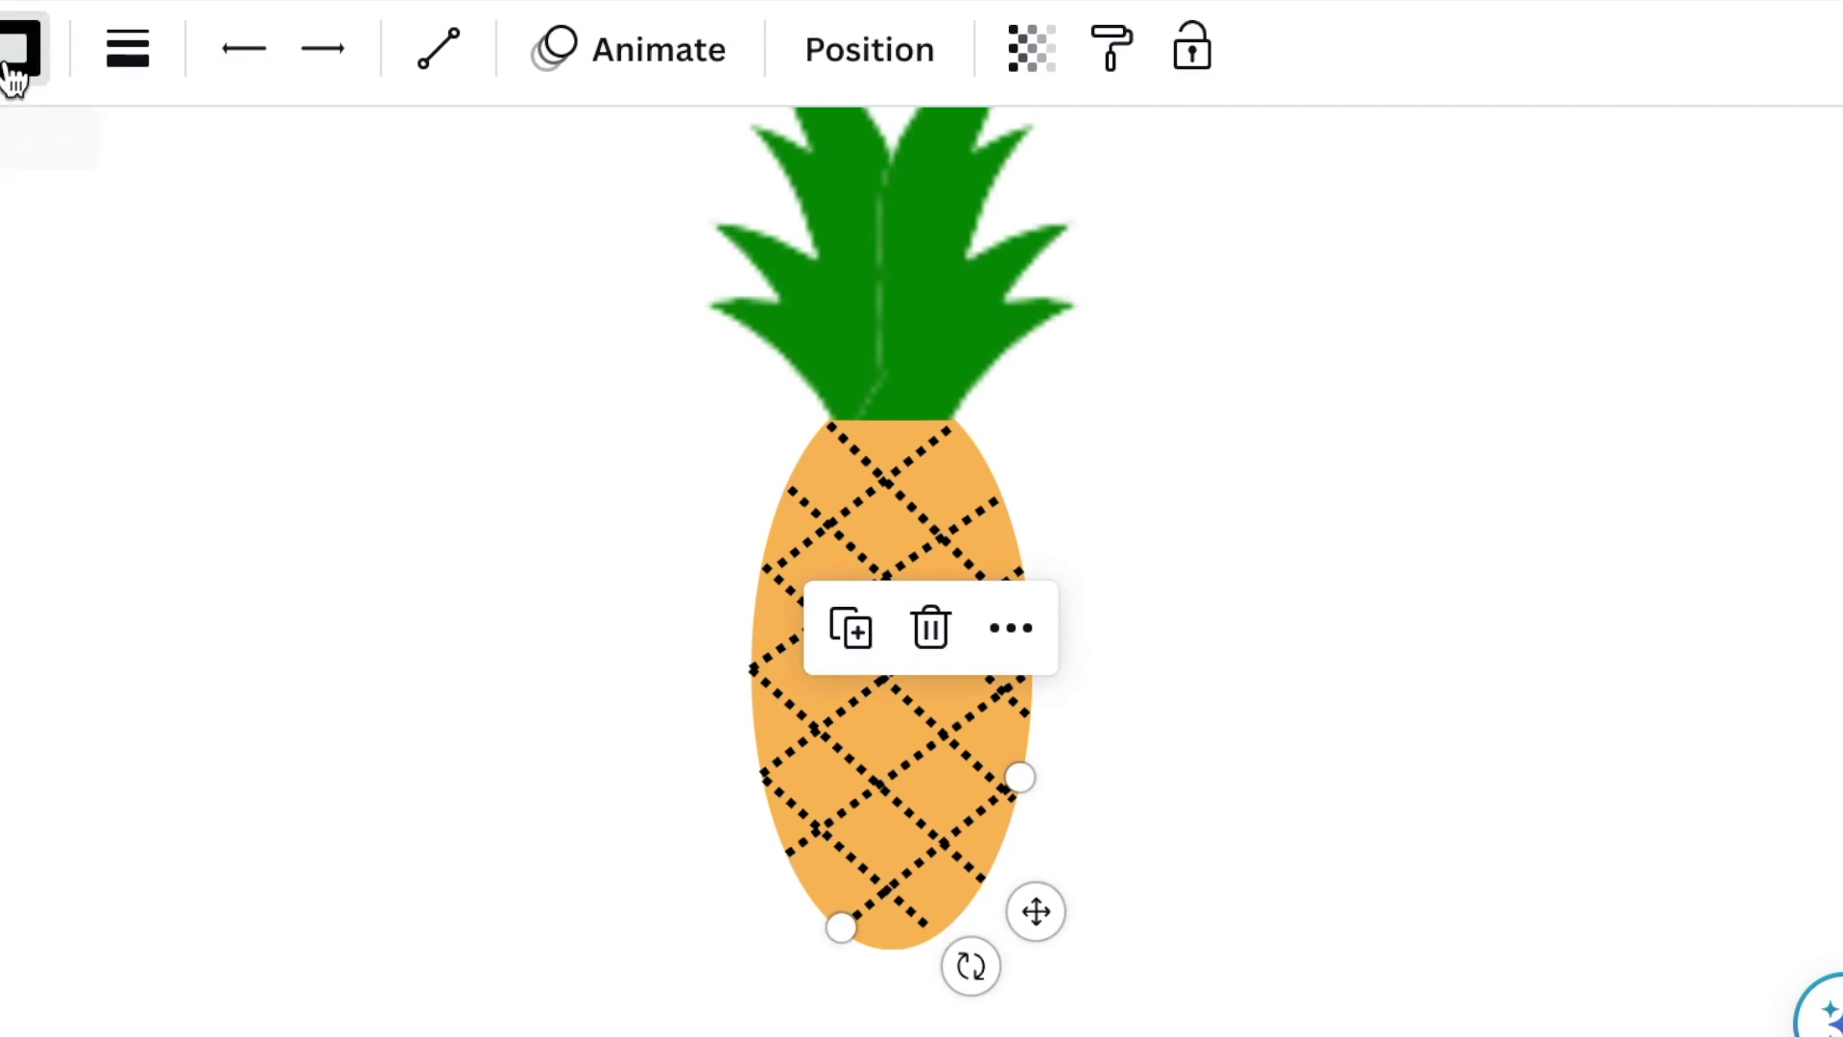
click(566, 929)
scroll(968, 624, down, 4)
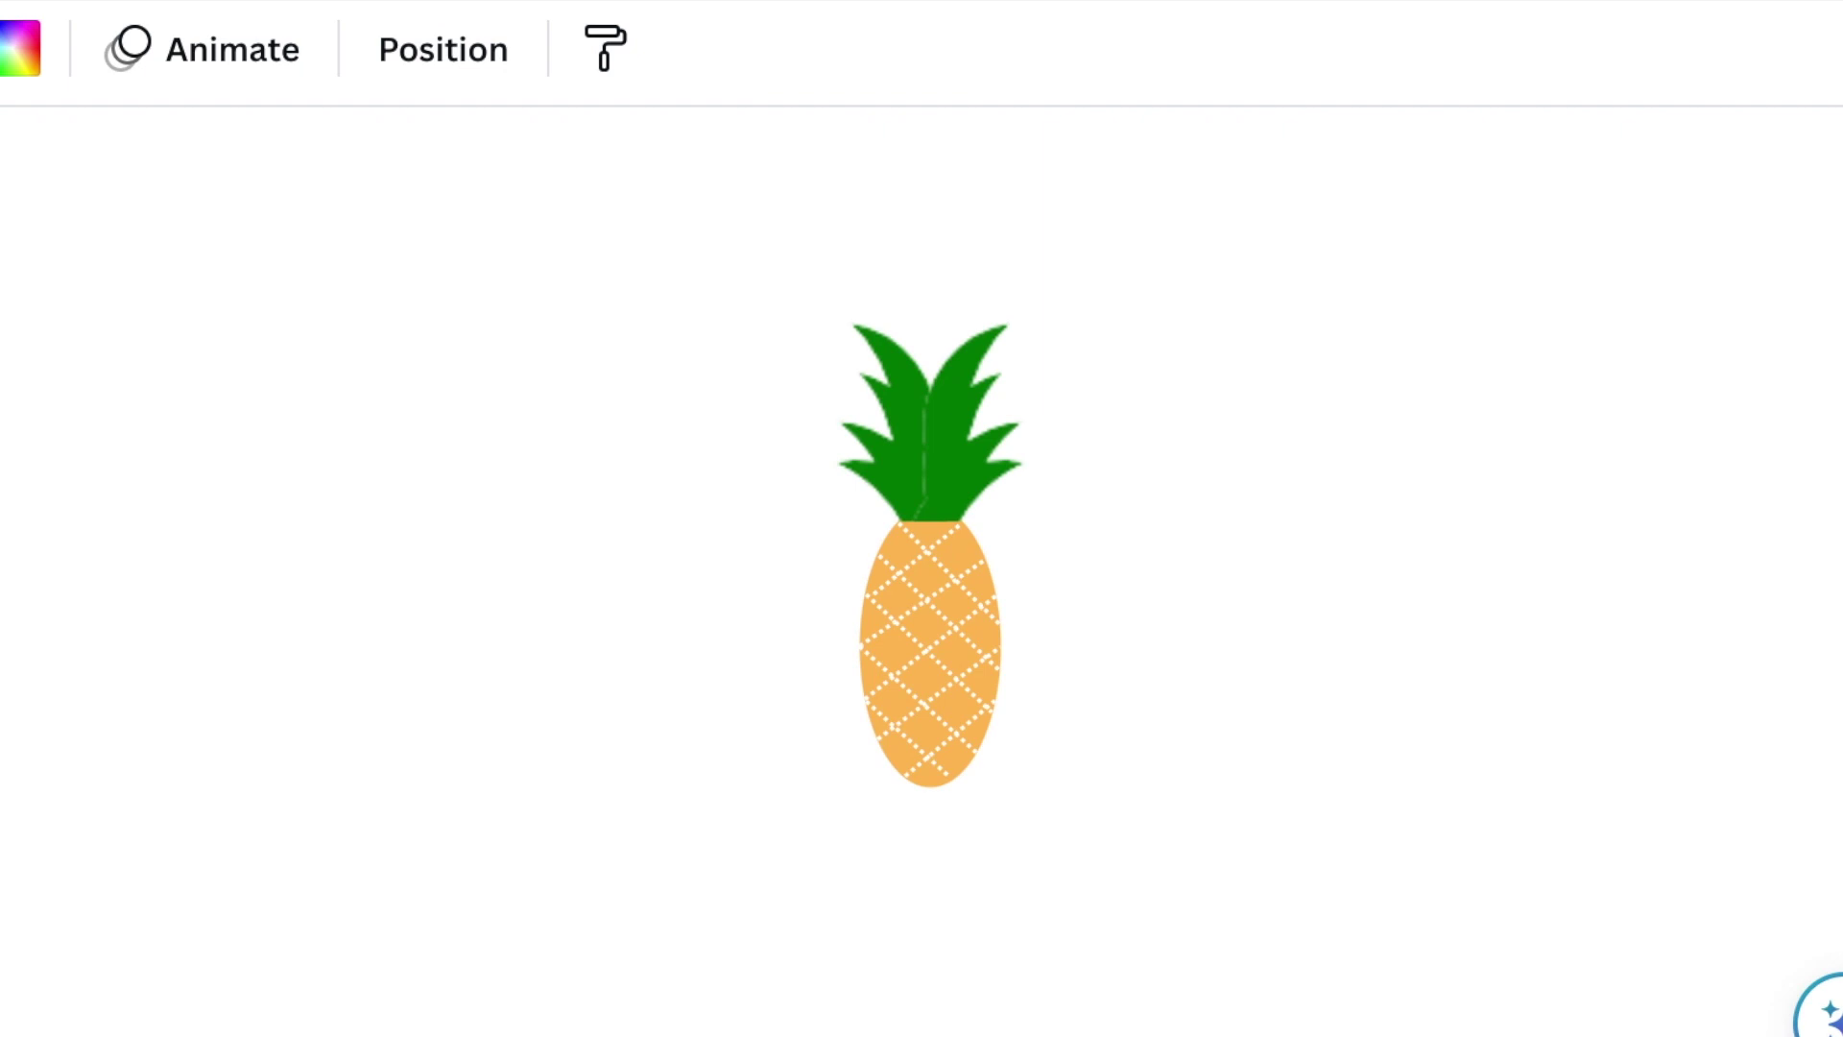
Add another line, shorten and tilt it, and move it up beside the leaf crown.
scroll(921, 576, down, 5)
scroll(921, 576, up, 3)
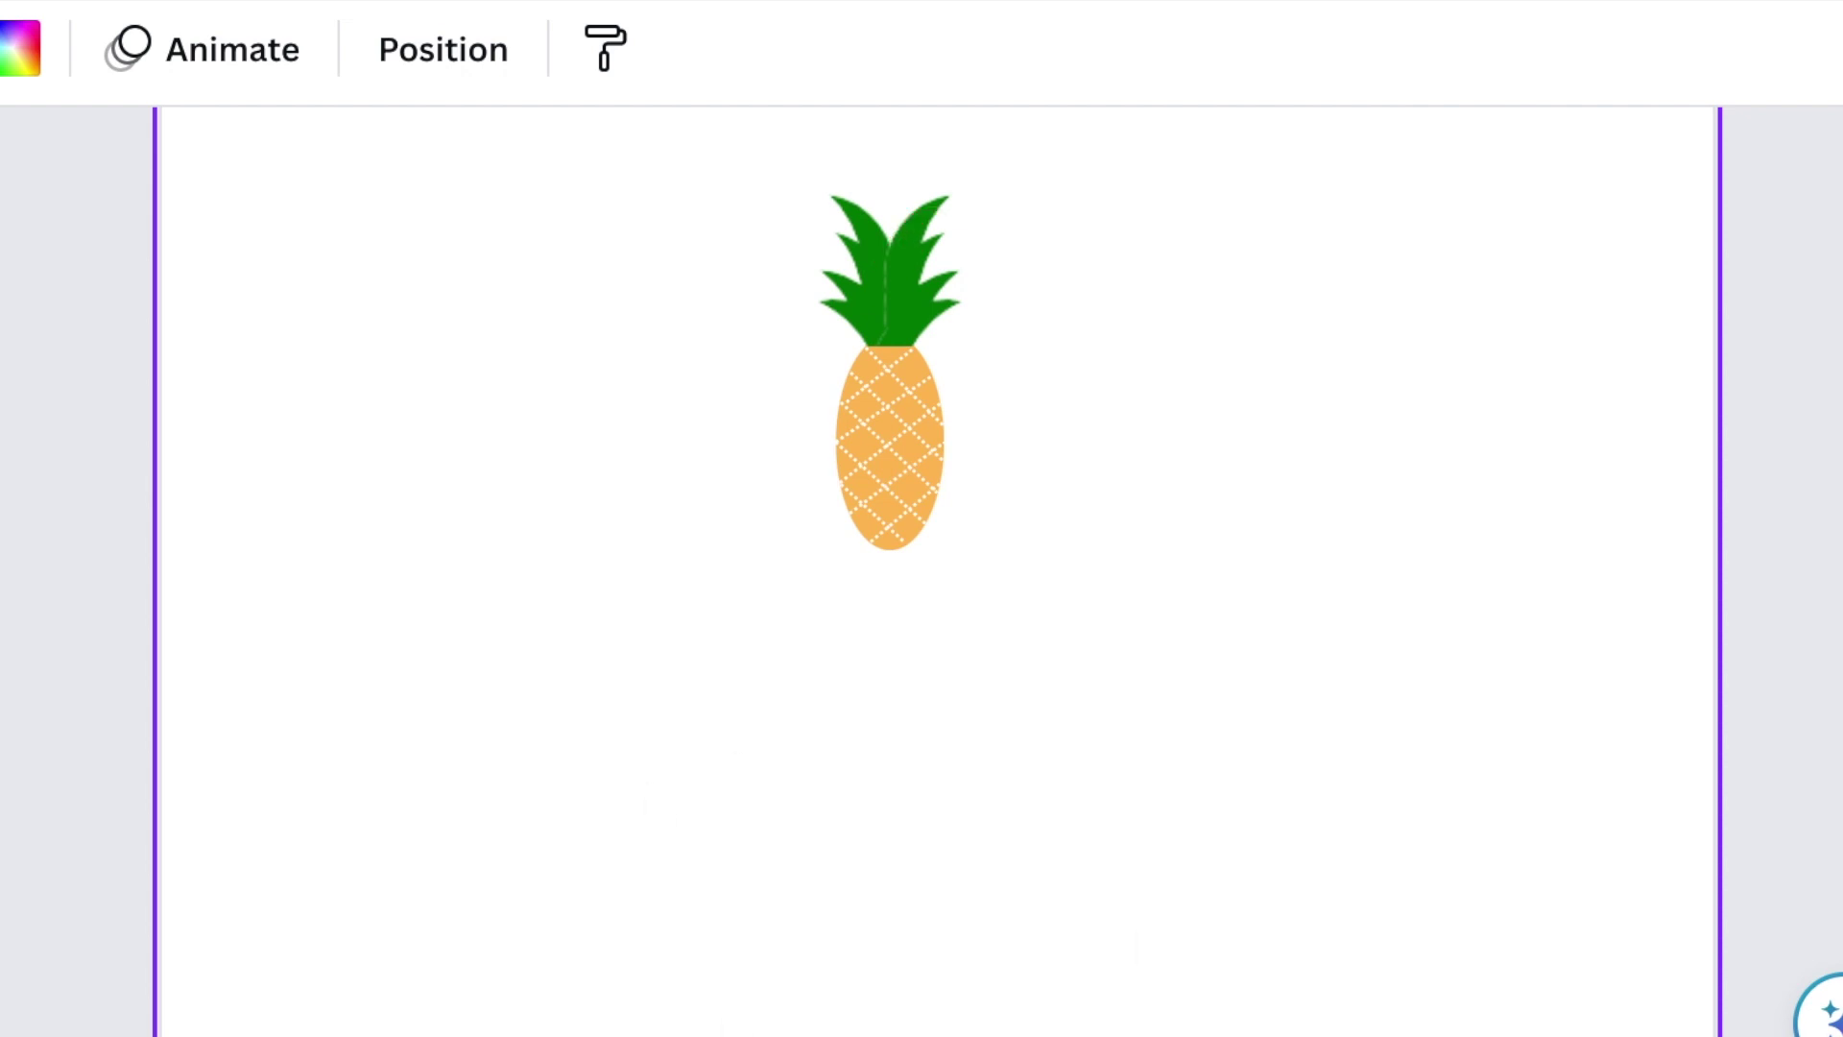
key(l)
drag(1184, 570, 702, 415)
drag(720, 564, 722, 544)
drag(815, 440, 994, 272)
click(1051, 739)
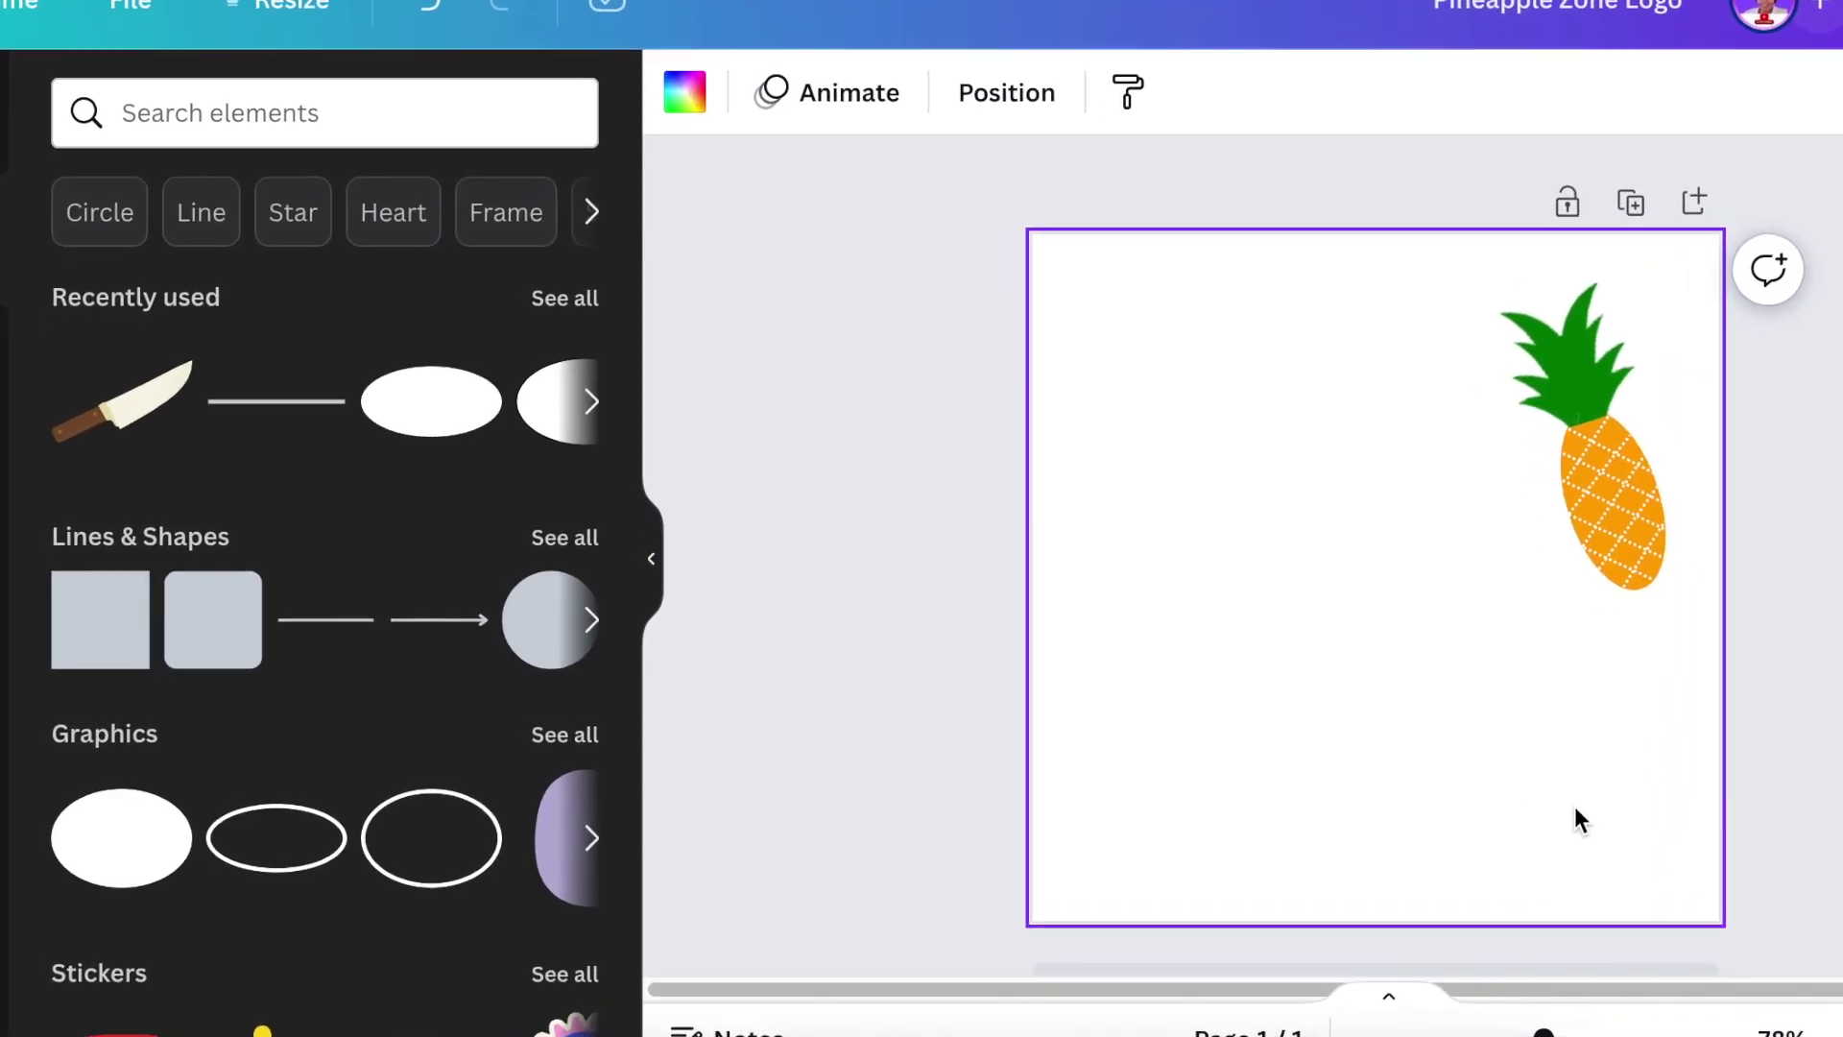
Add the text "PINEAPPLE ZONE" in a decorative font, enlarge it to the canvas width, and place it below the pineapple.
key(t)
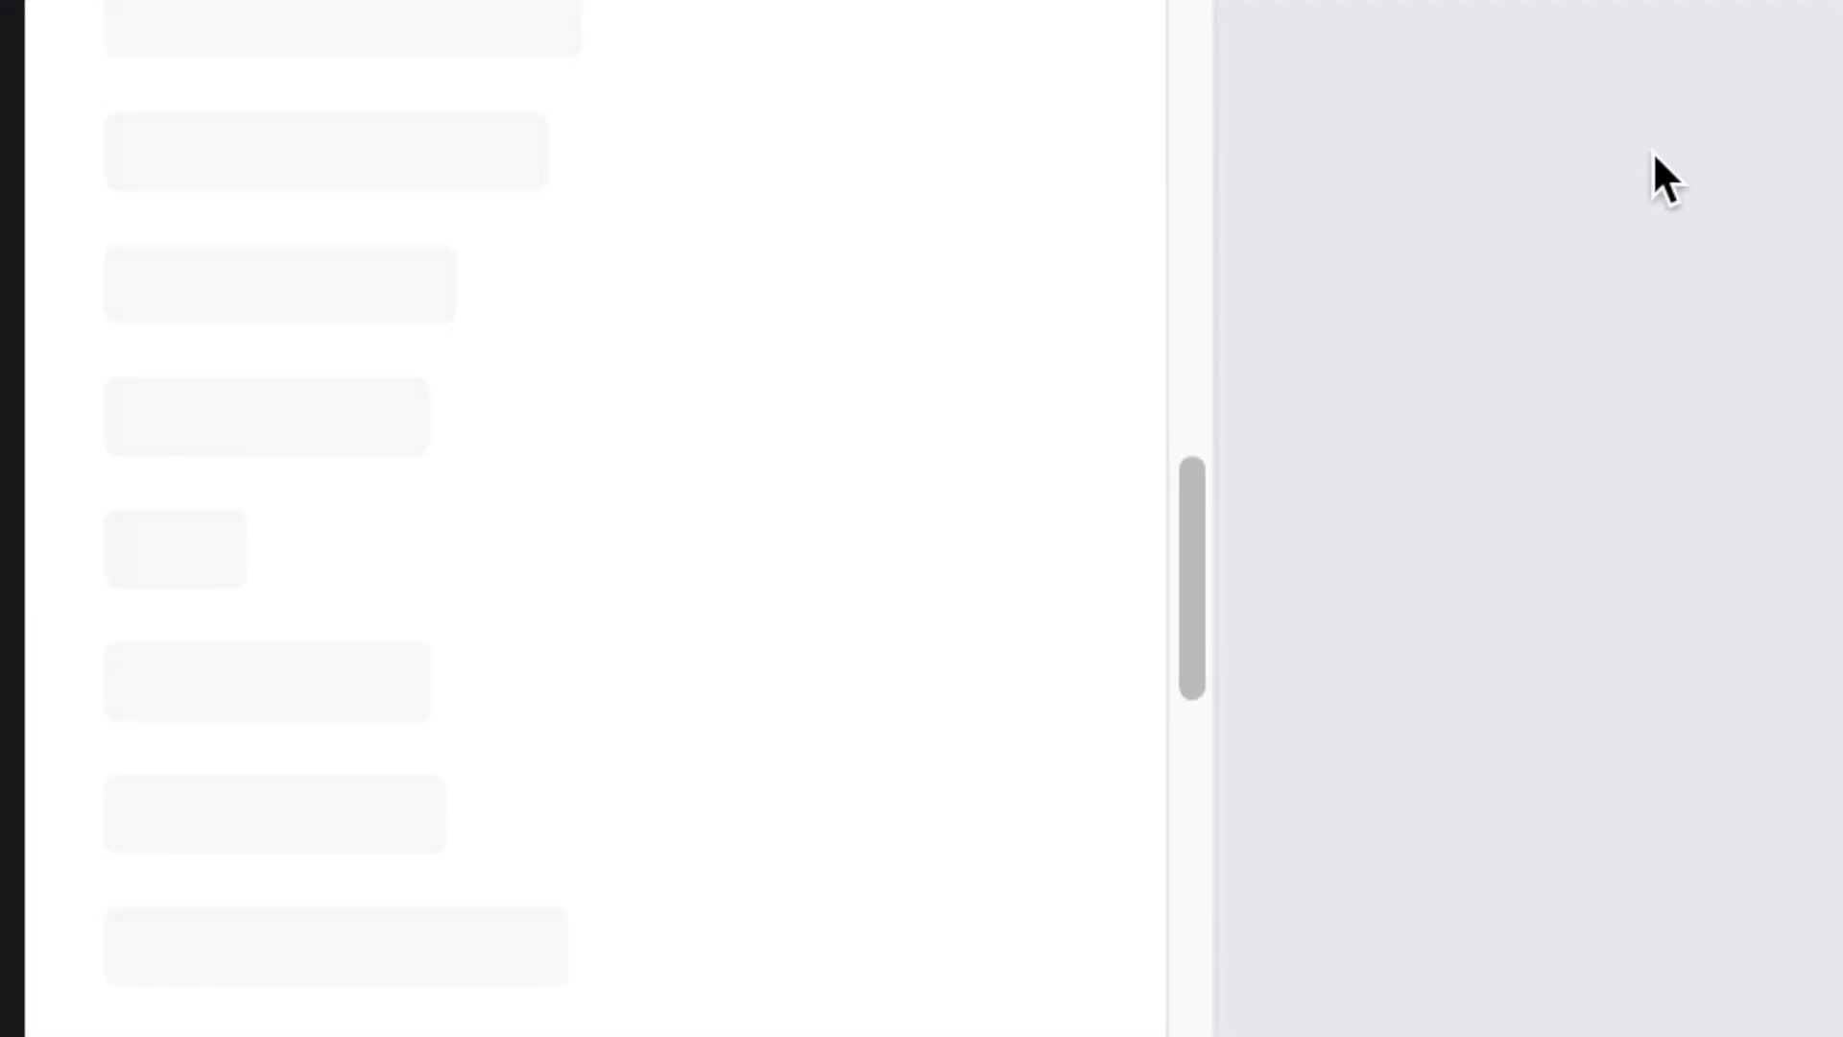
click(297, 808)
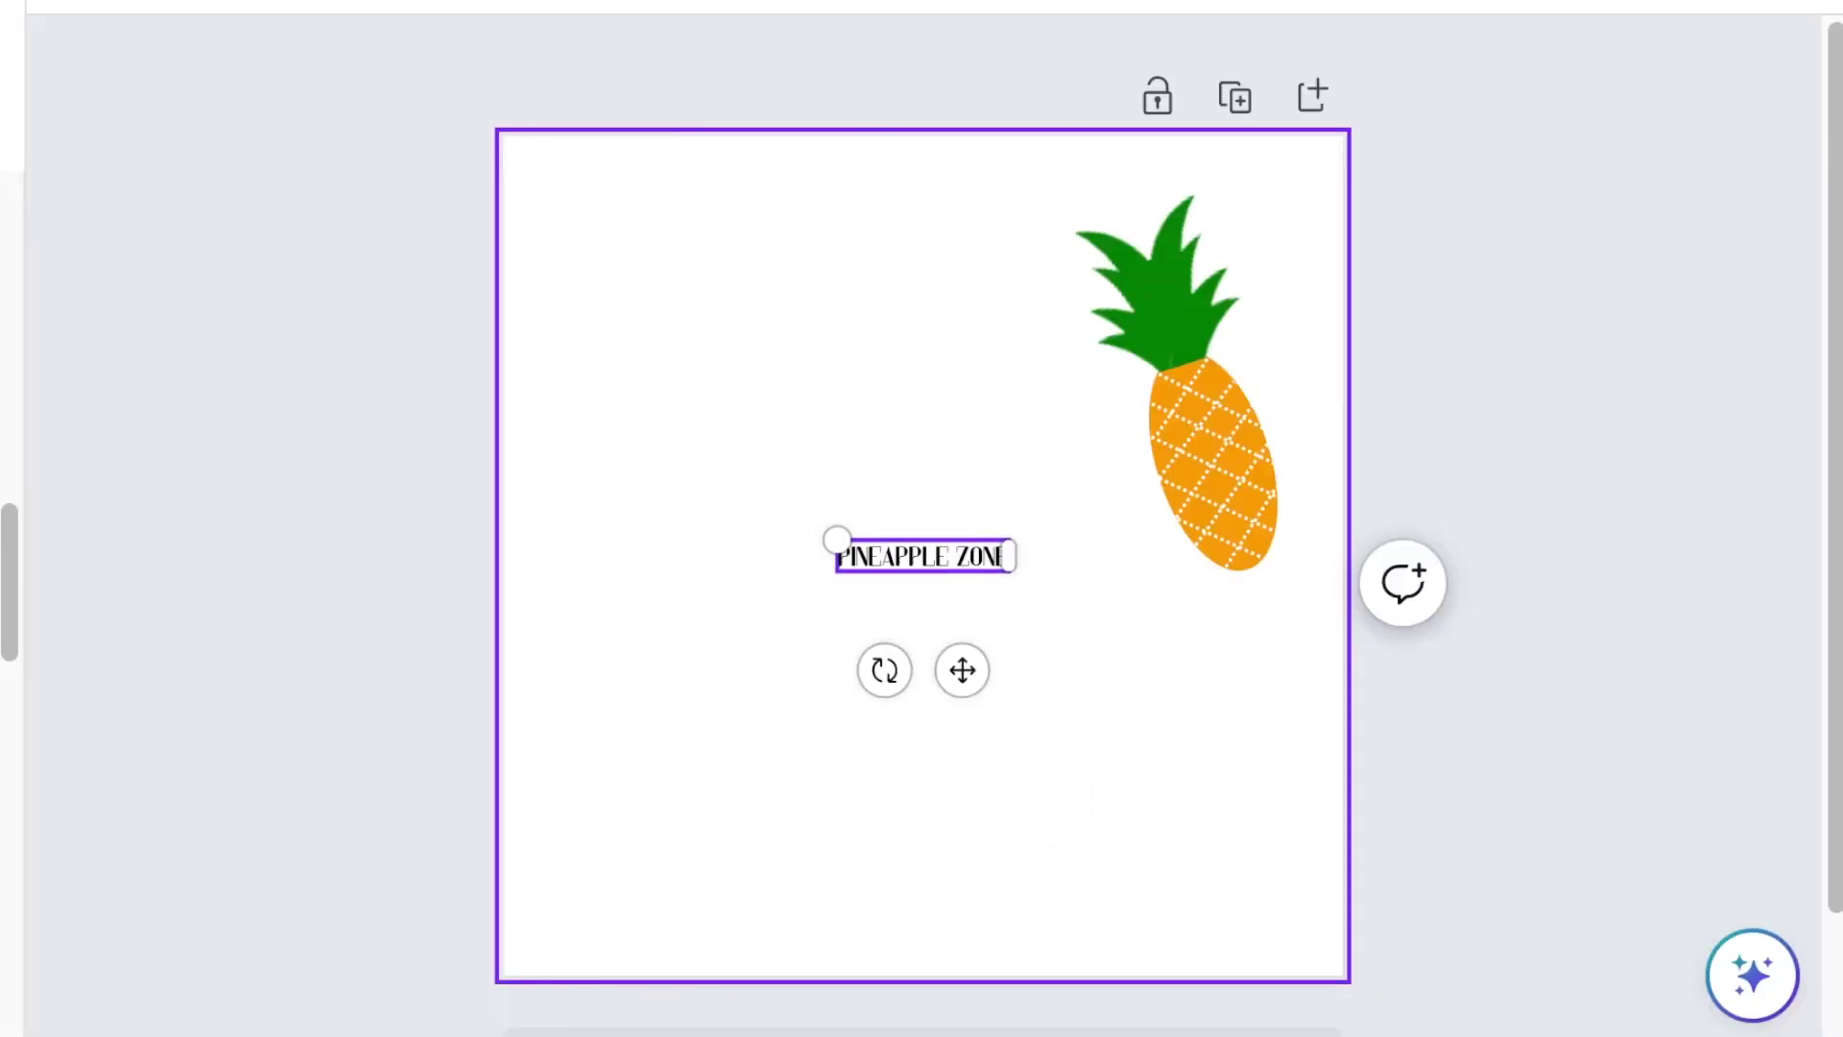
drag(835, 535, 399, 608)
drag(1082, 692, 1082, 782)
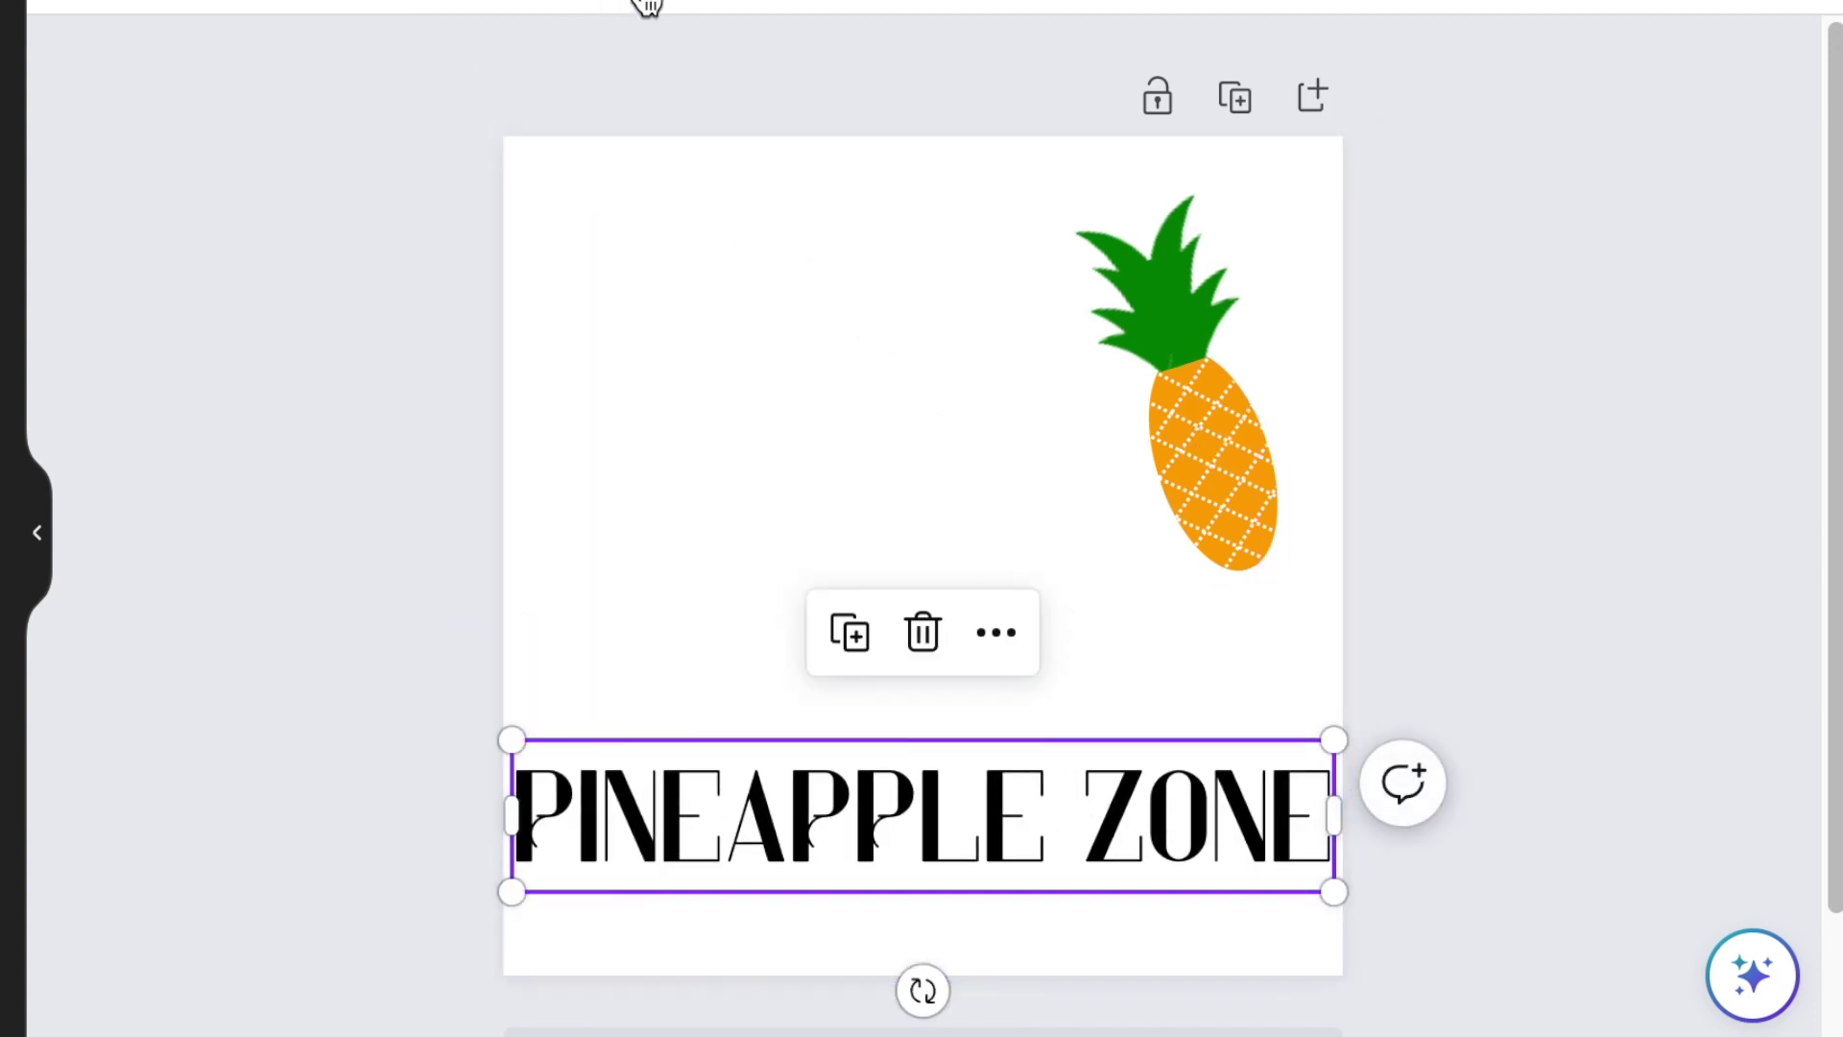
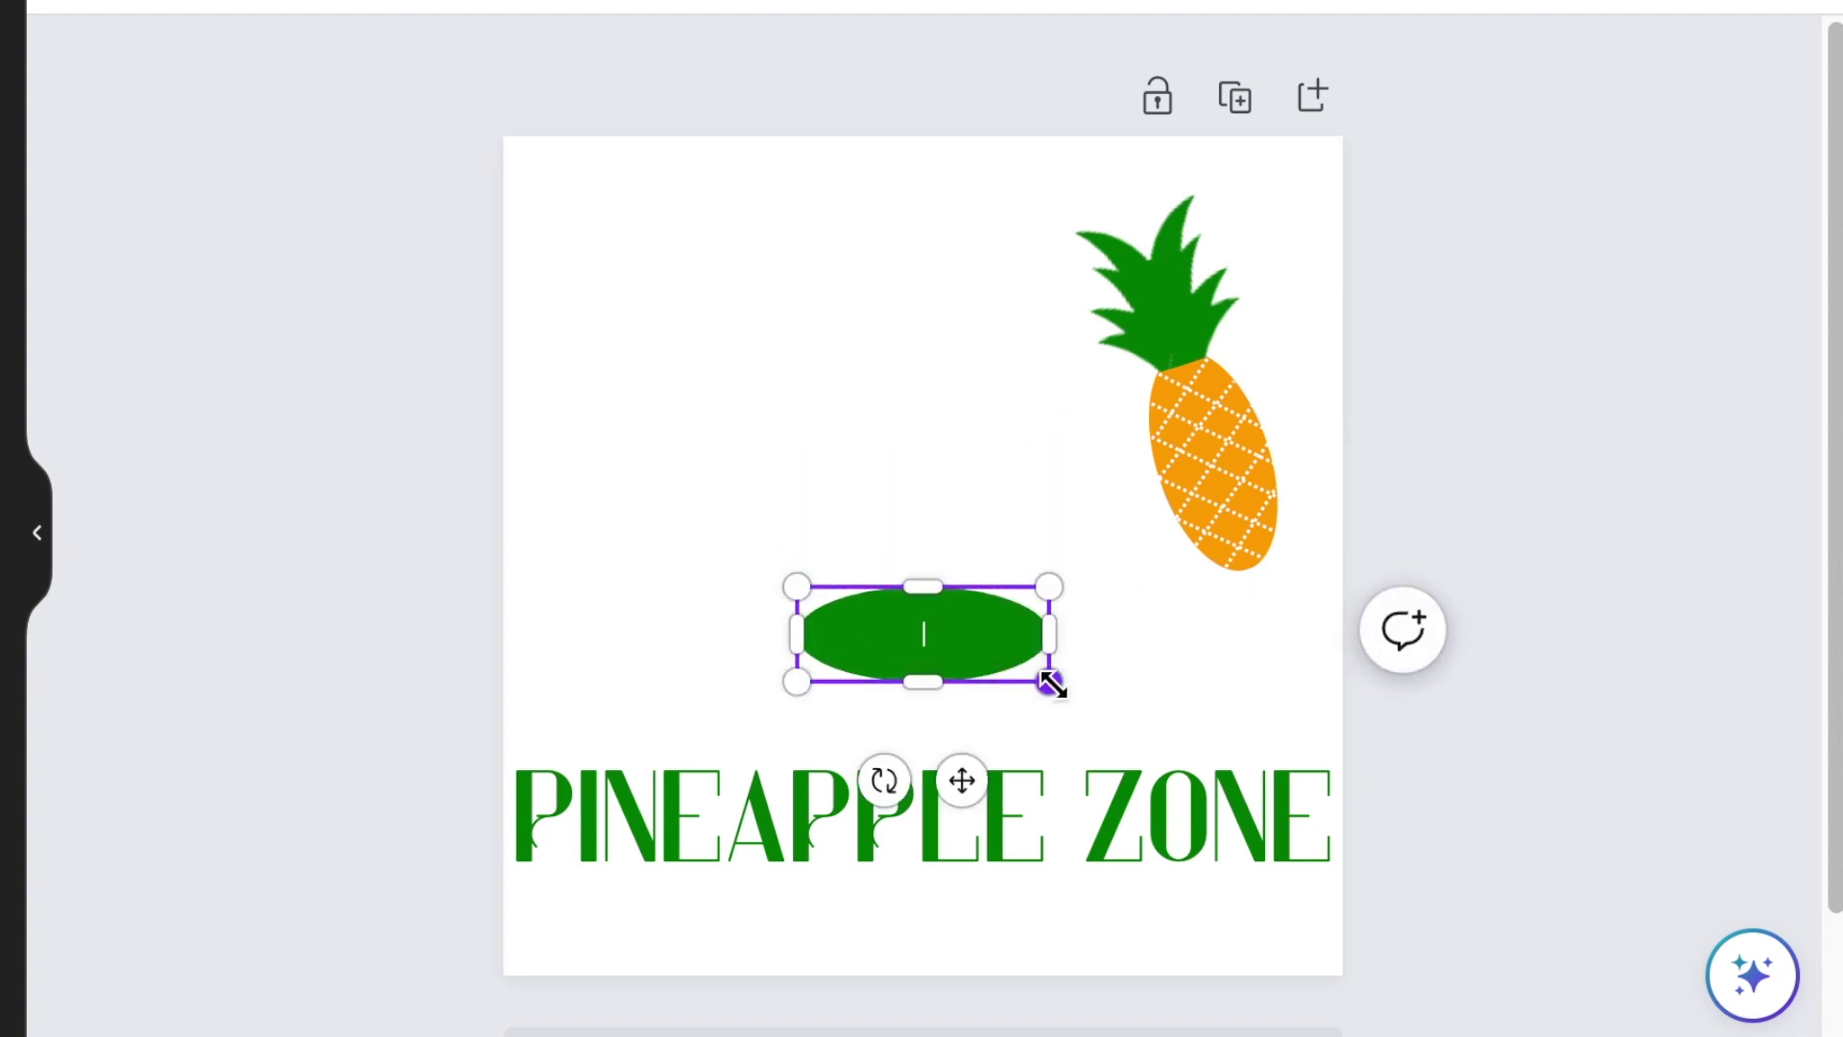
Rotate the green ellipse above the text to about 14° and fill it white.
drag(884, 779, 857, 760)
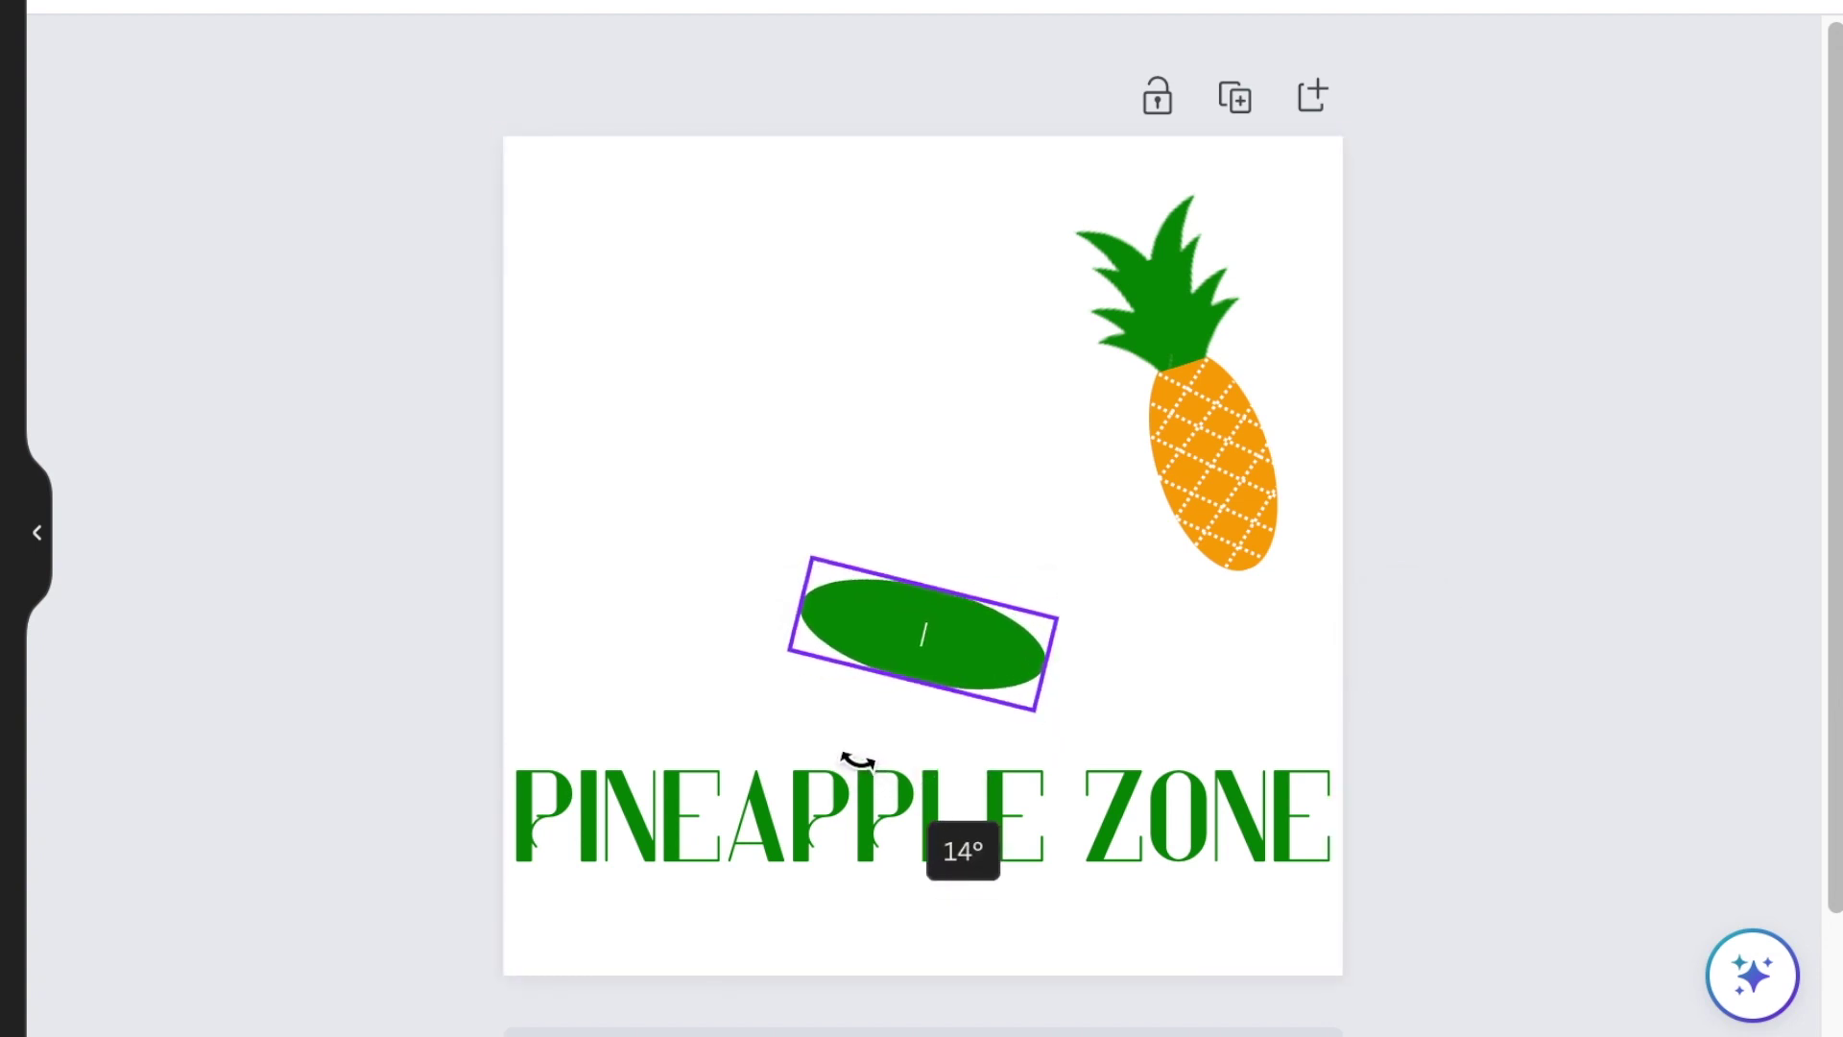
drag(857, 760, 857, 761)
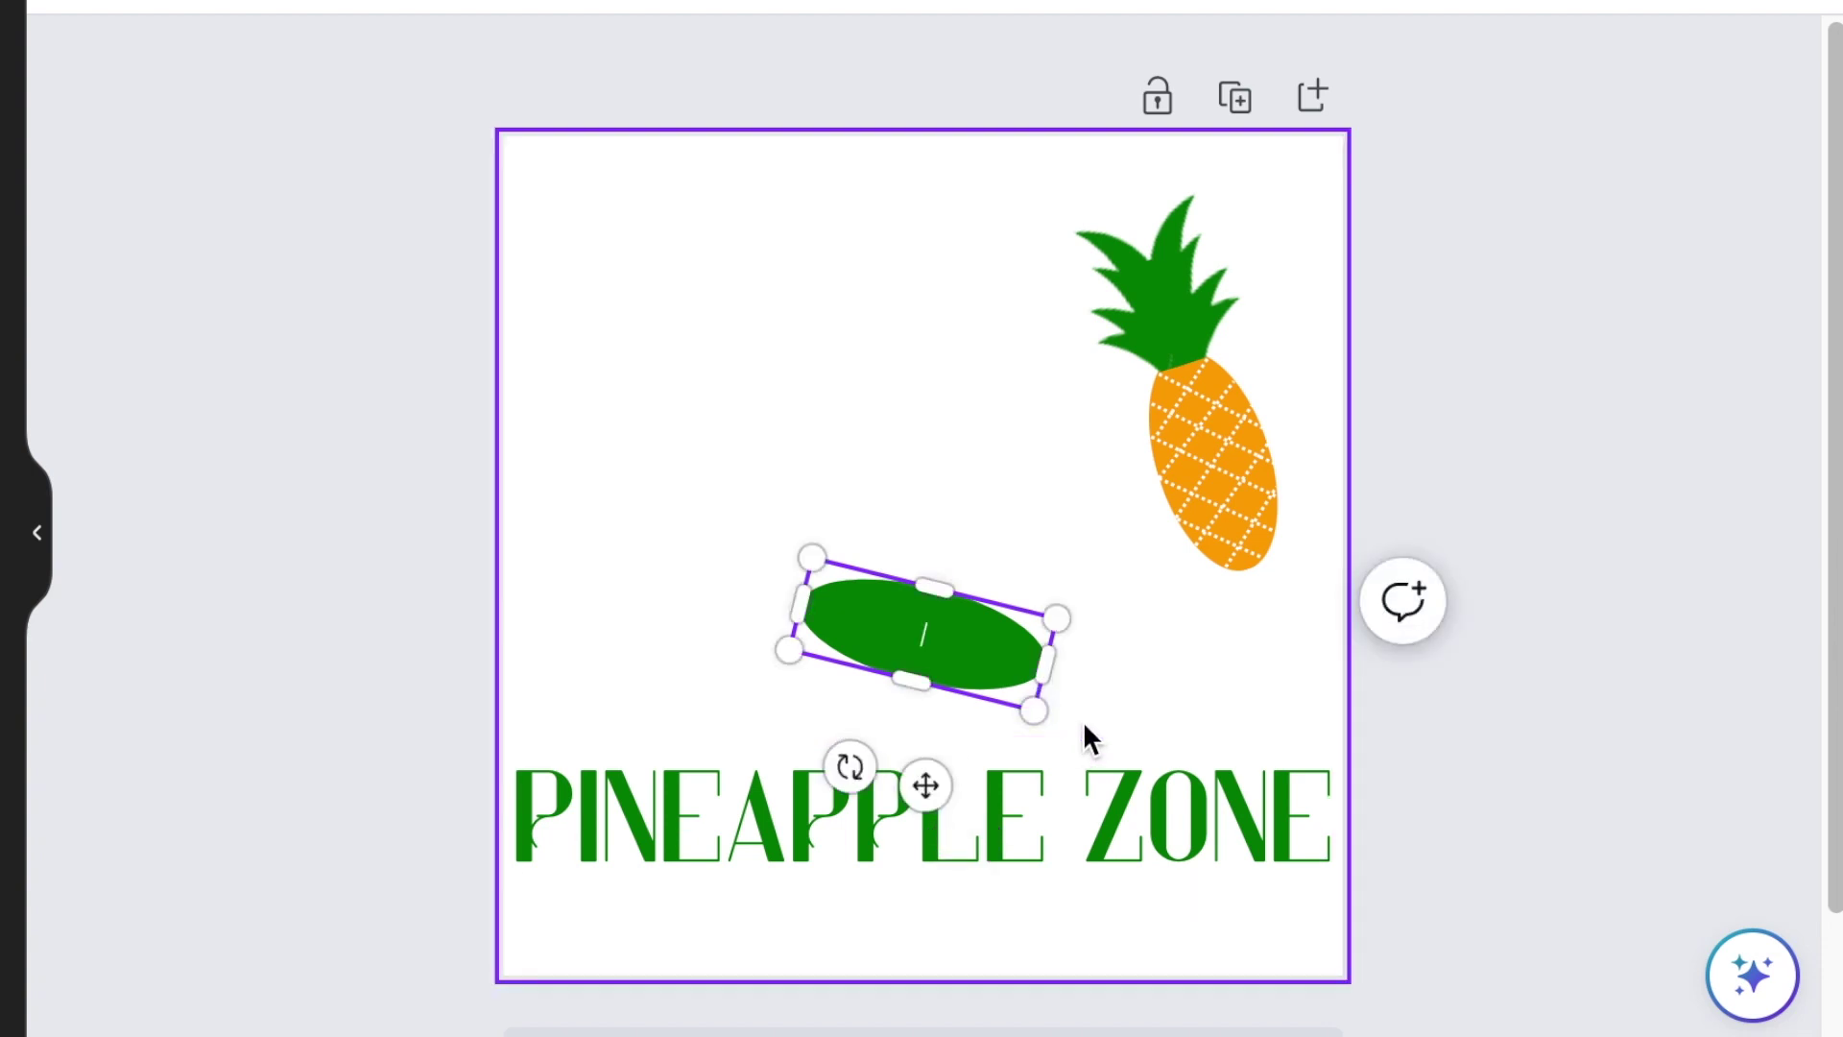
click(659, 472)
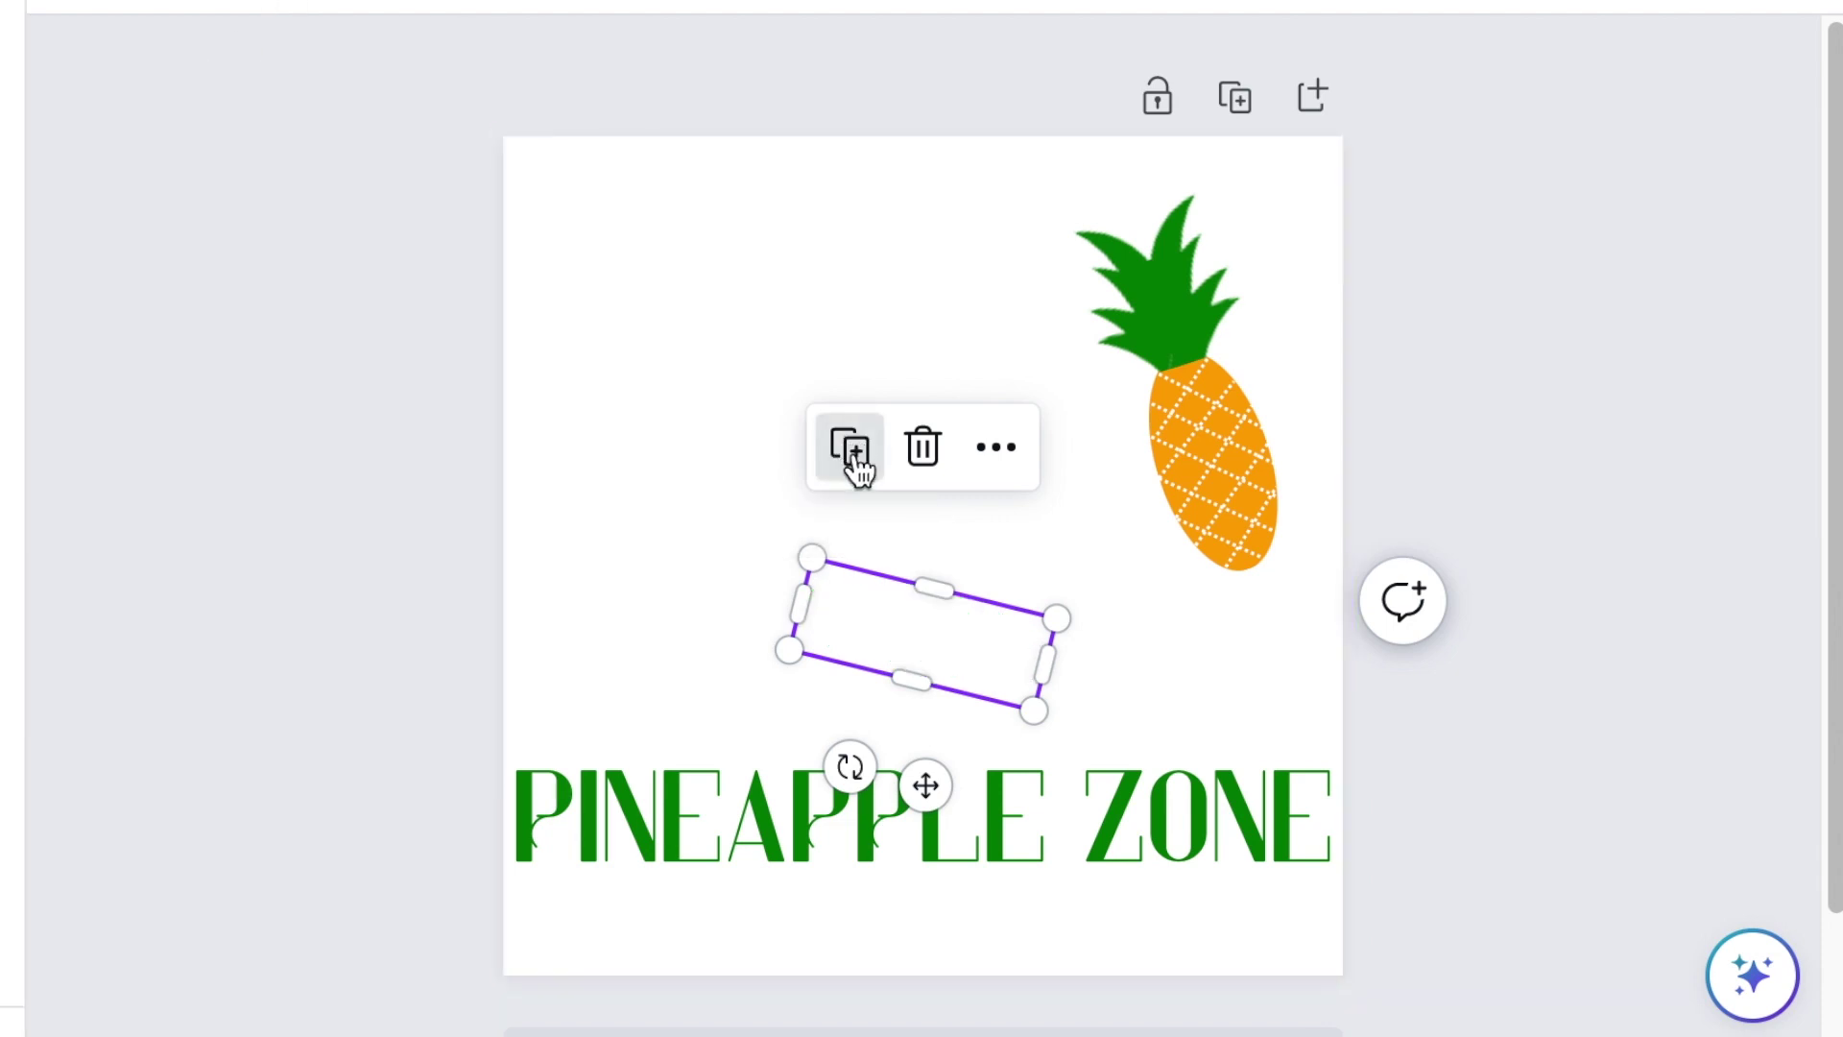
Duplicate the white ellipse, shift the copy slightly upward, and fill it with the pineapple's orange.
click(849, 448)
drag(952, 808, 954, 716)
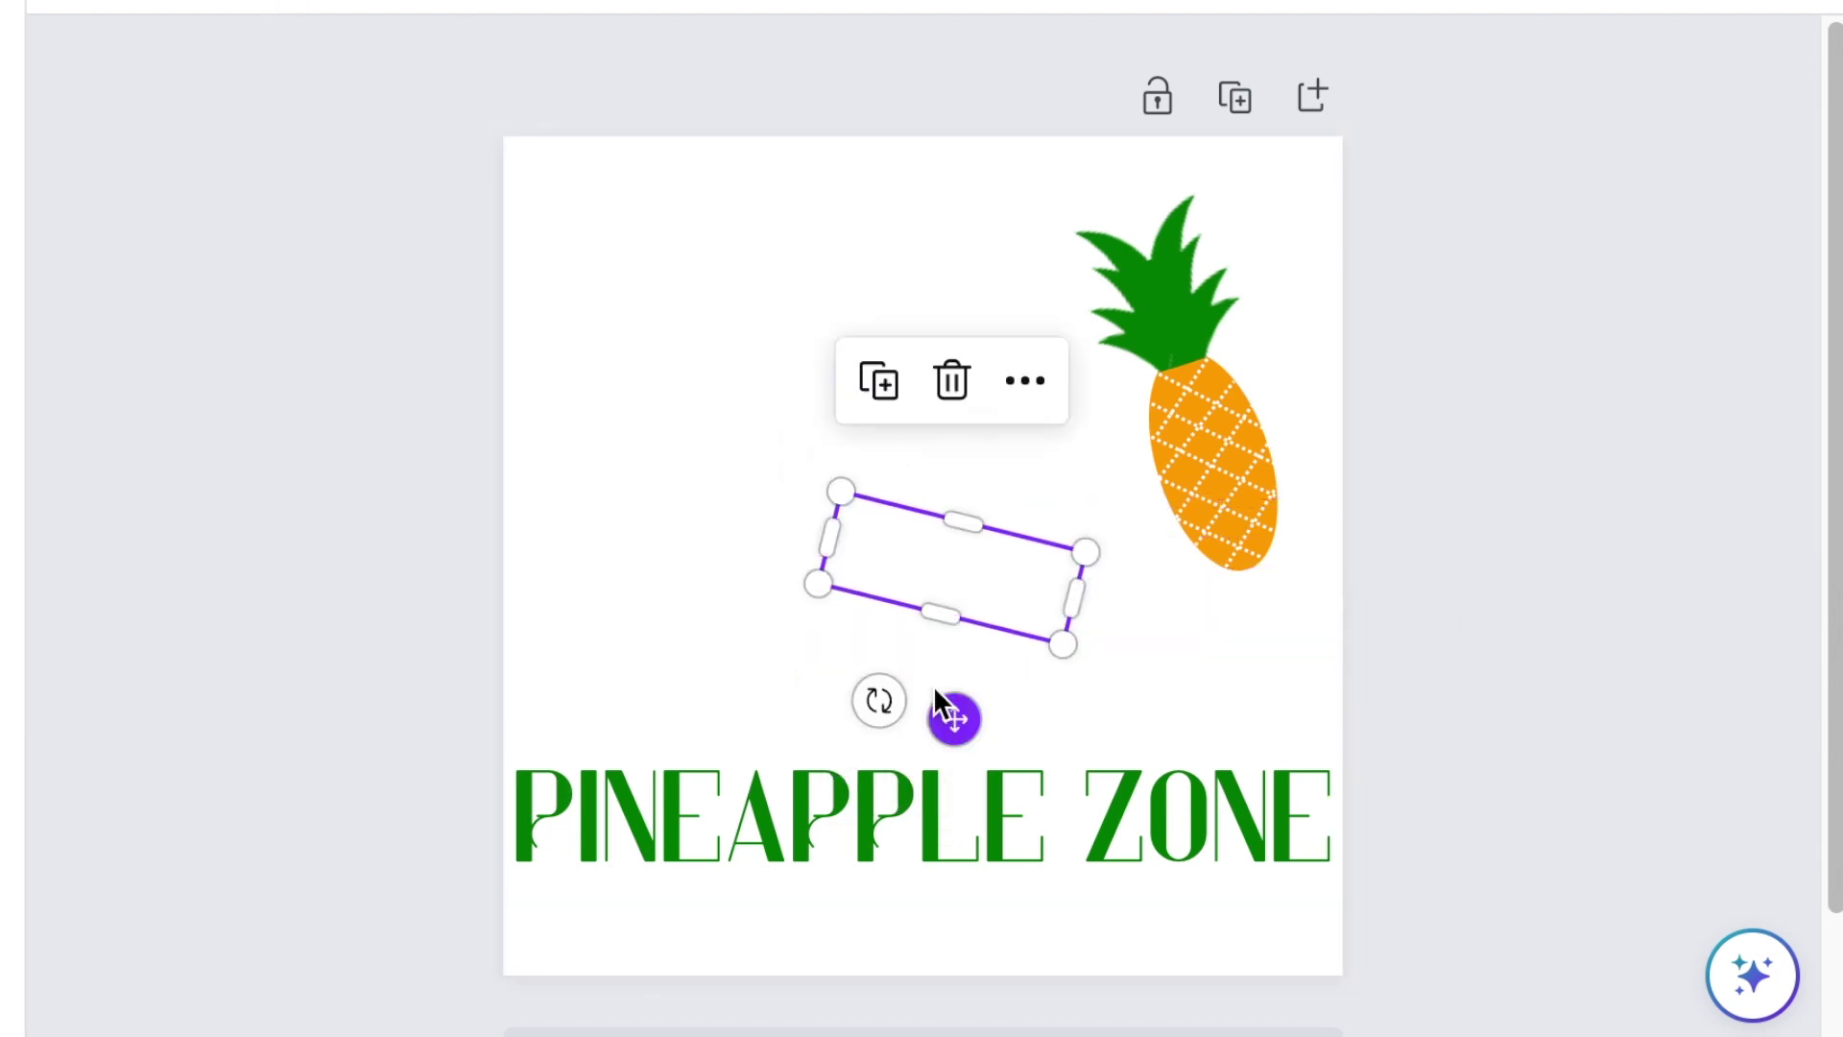
click(13, 328)
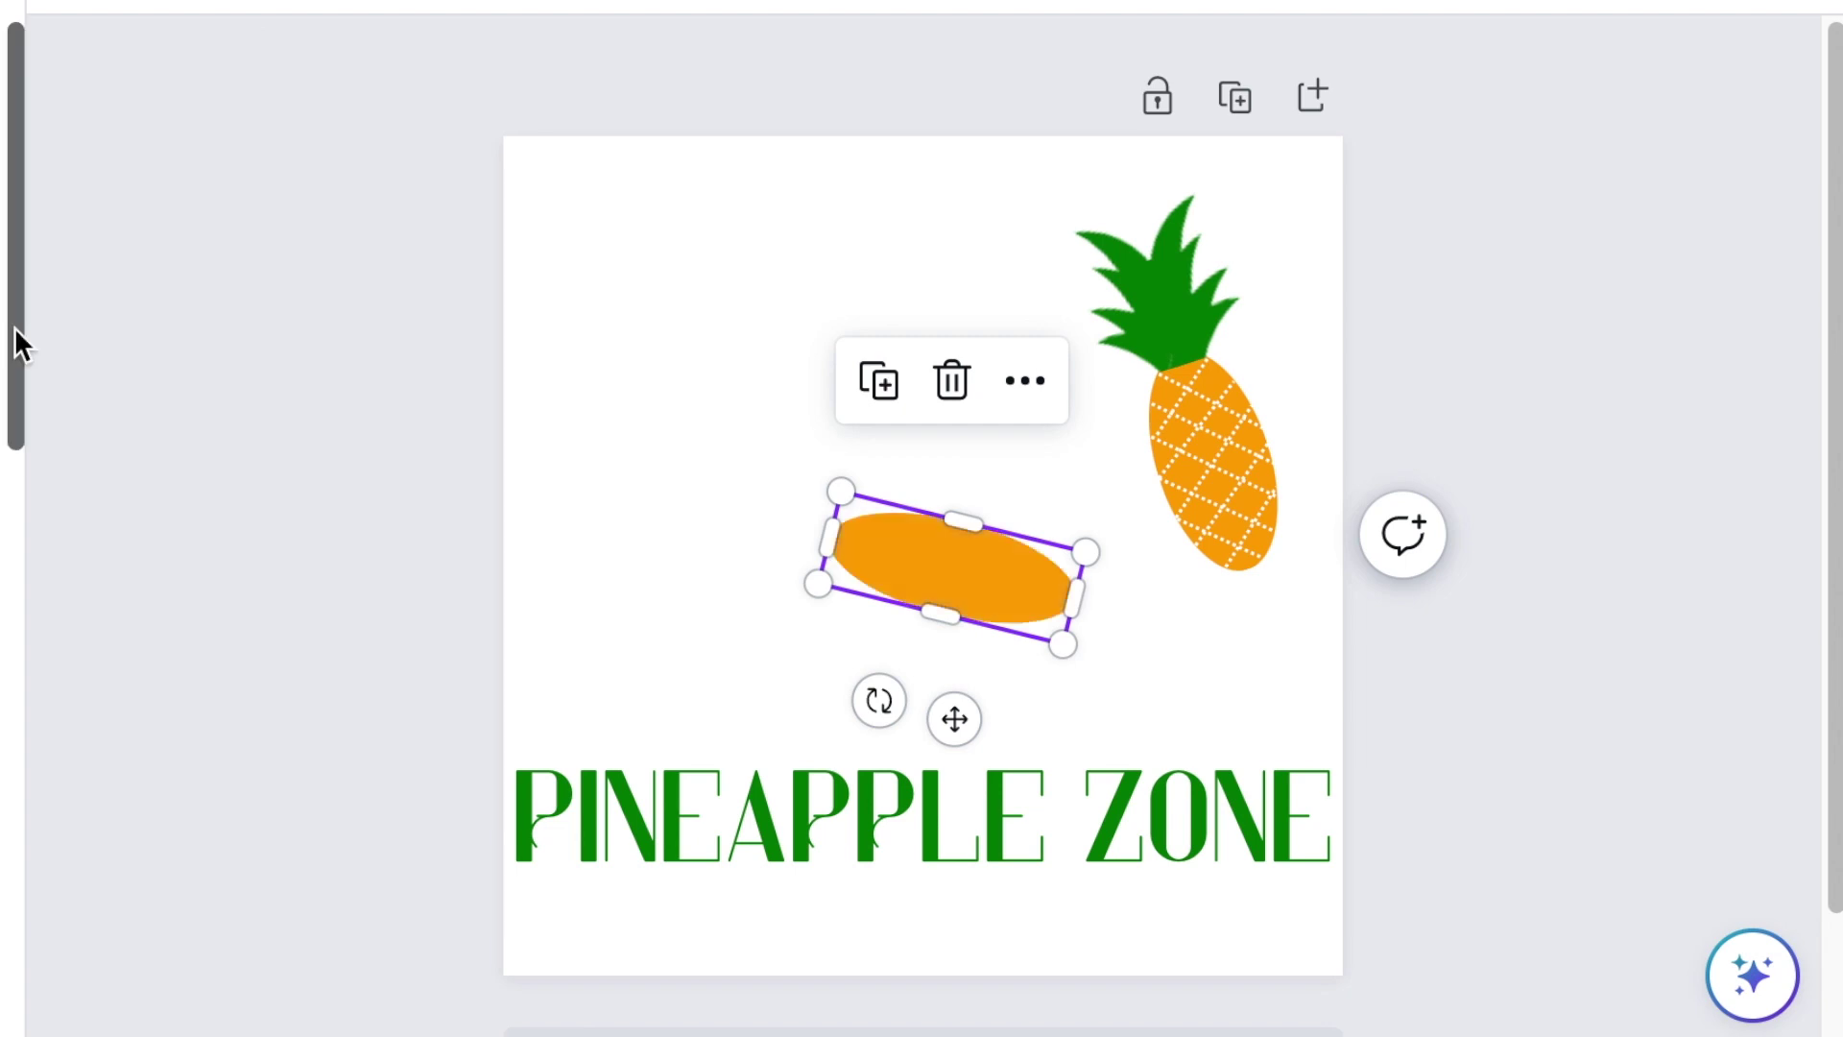
click(700, 671)
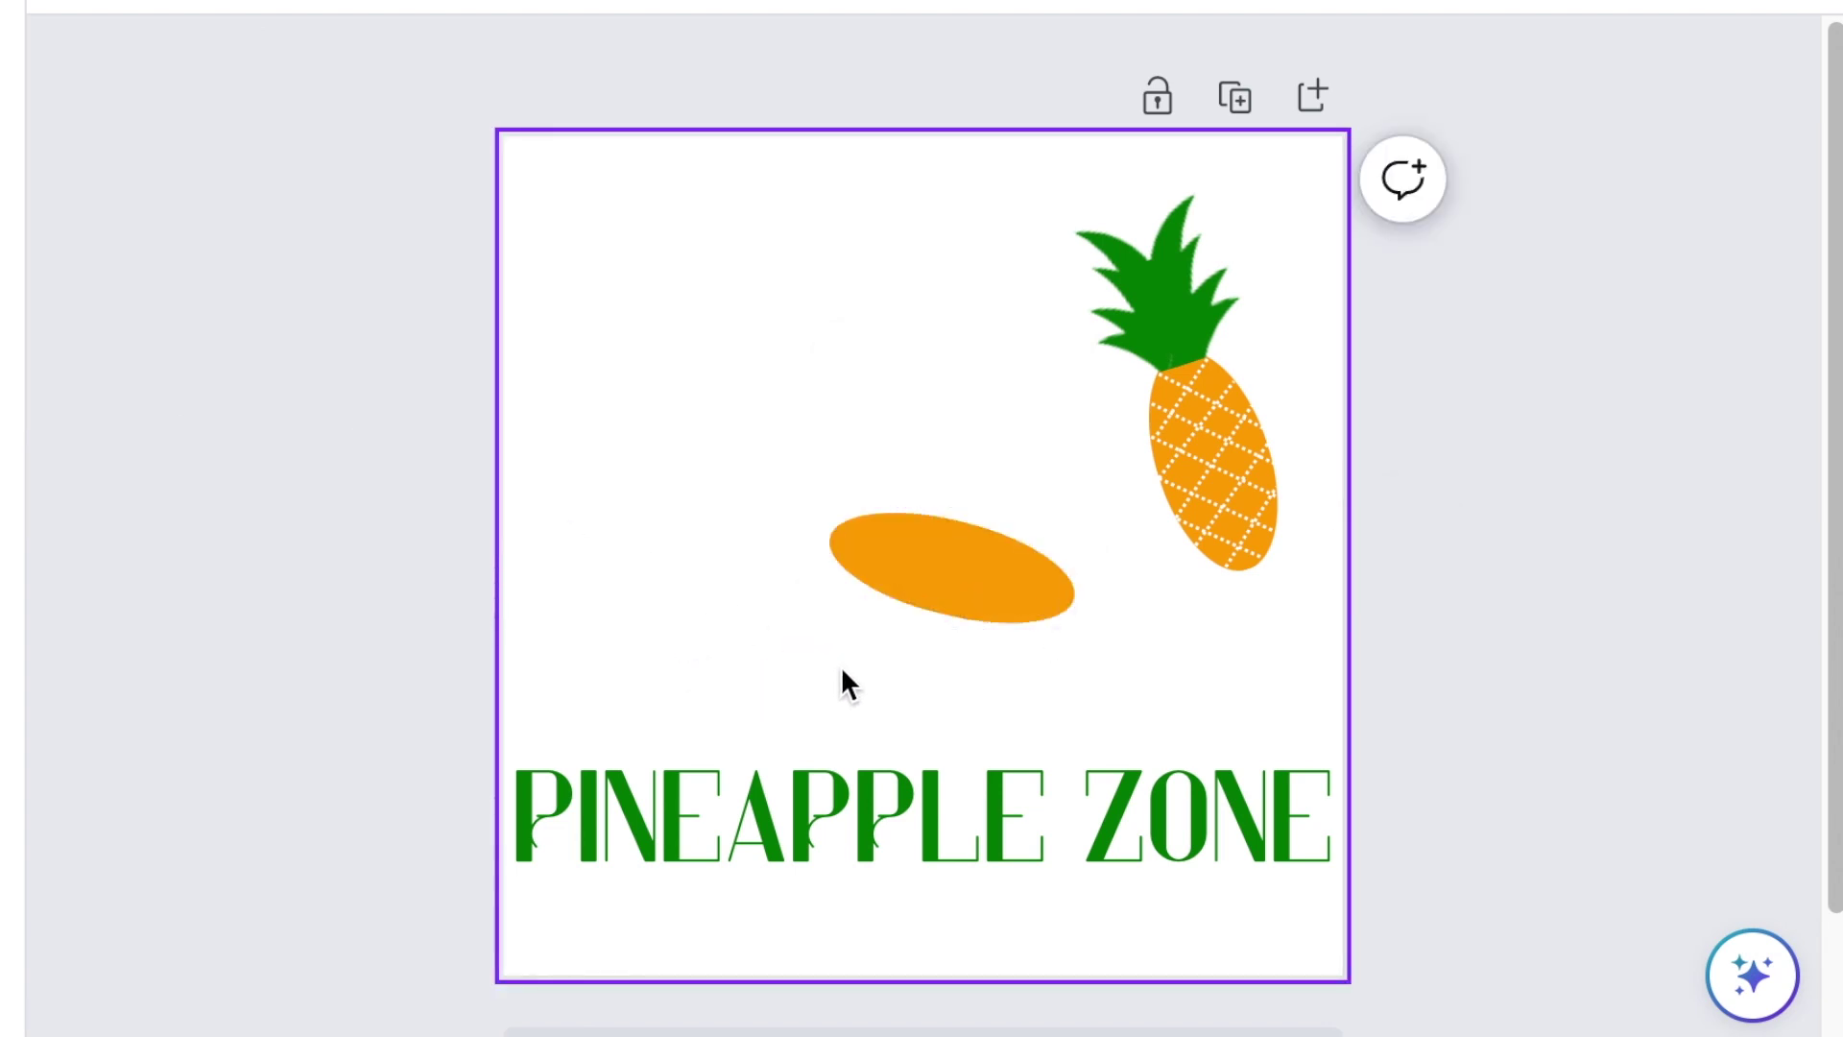
Move the white ellipse down over the upper edge of the PINEAPPLE ZONE lettering and adjust its tilt to about 12°.
drag(864, 655, 830, 742)
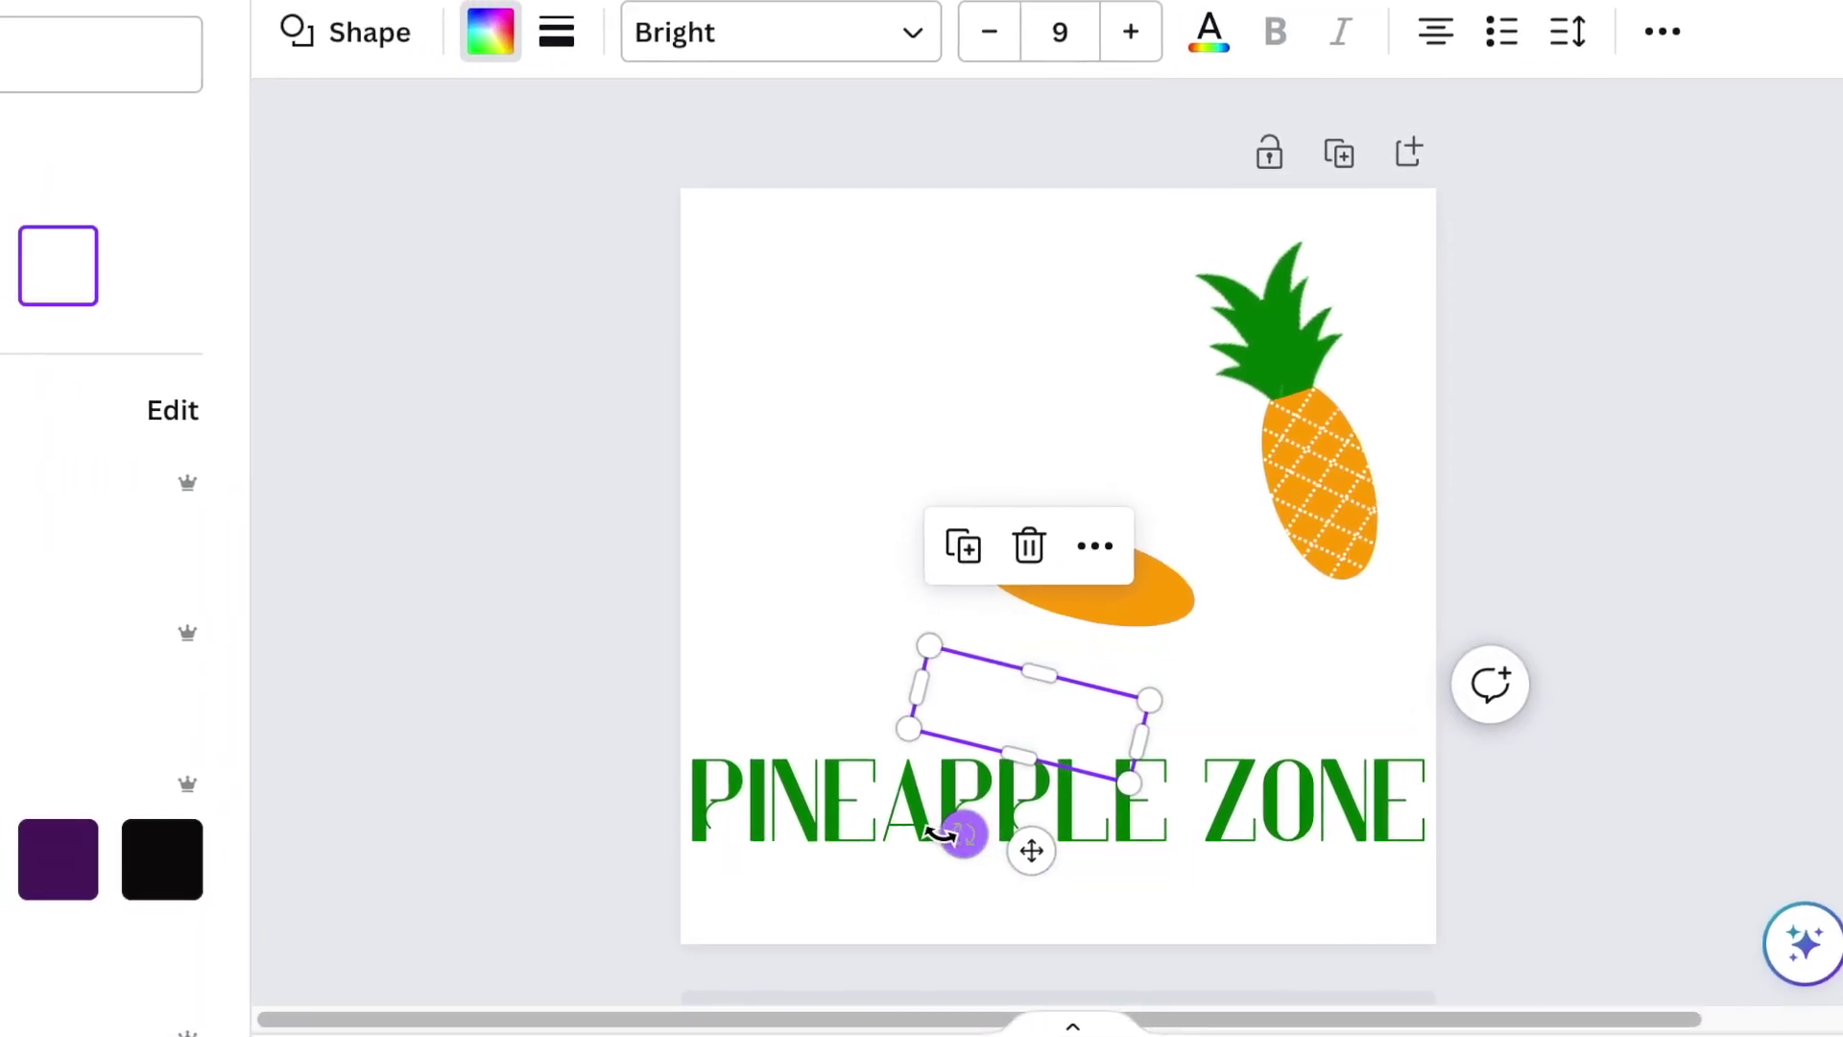
drag(942, 833, 953, 832)
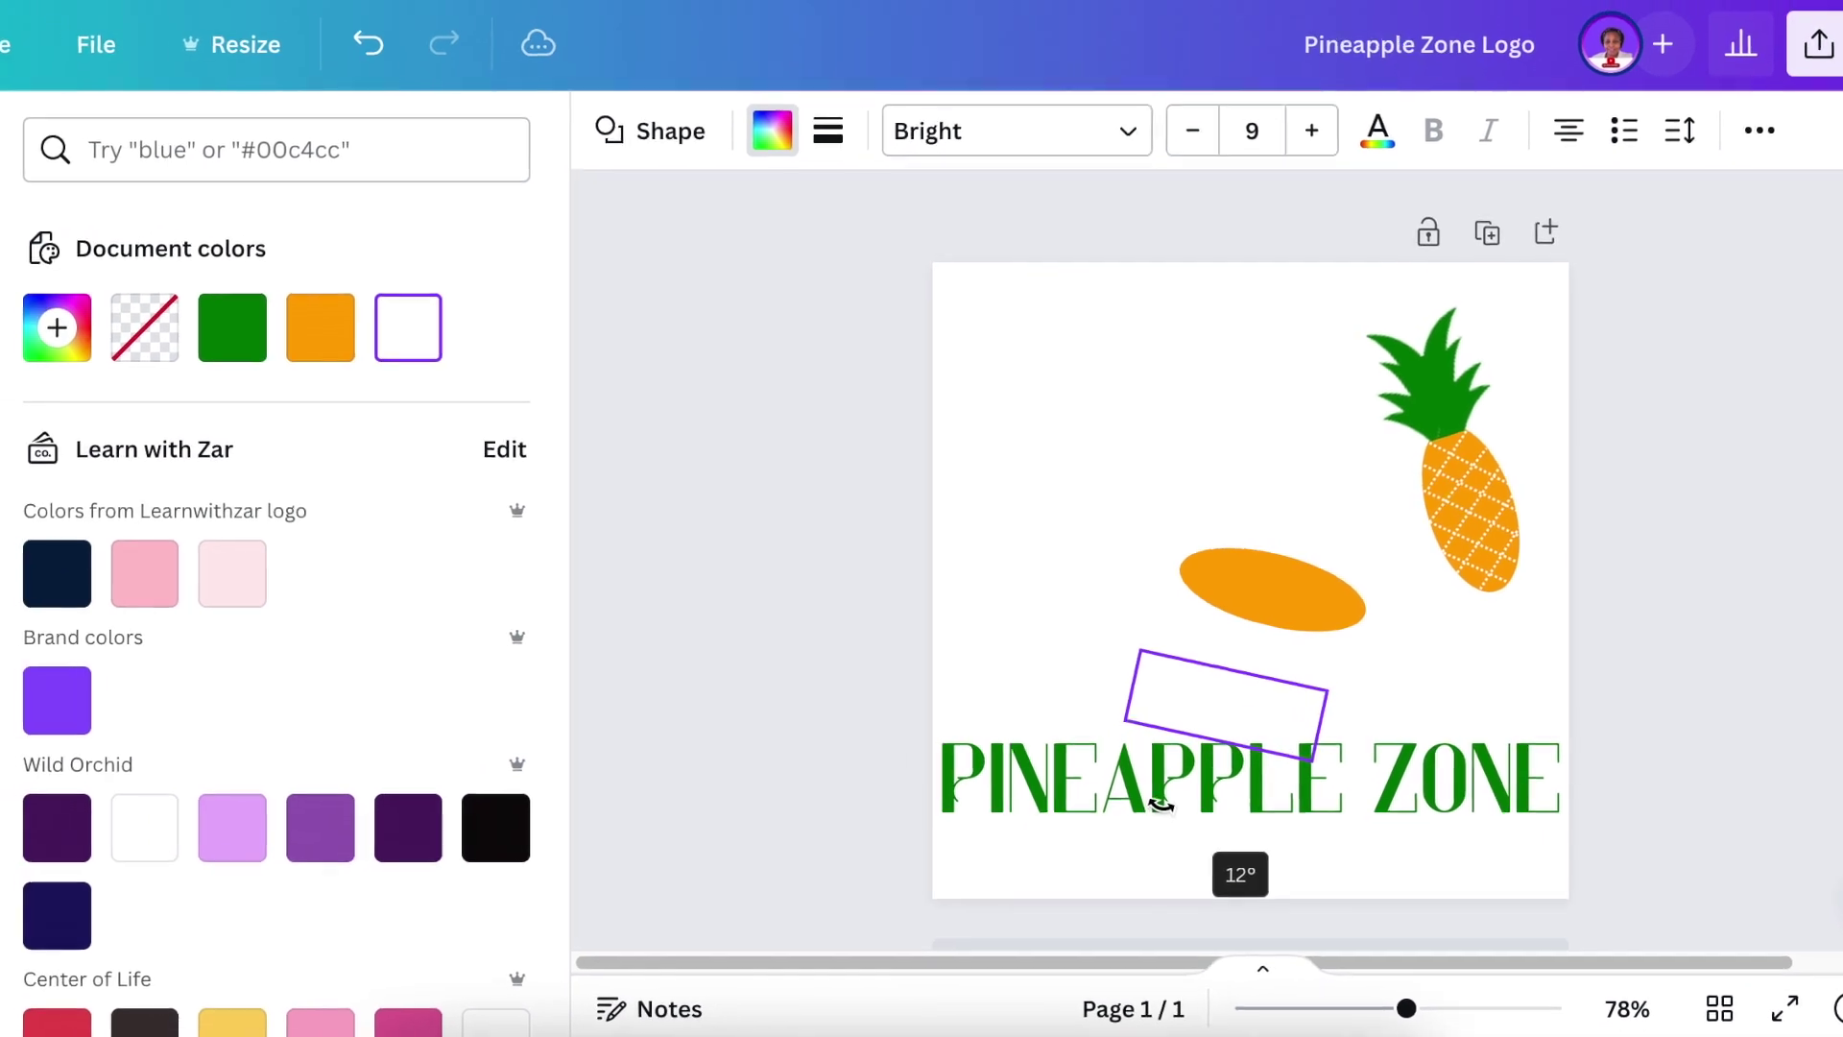
drag(1162, 804, 1163, 793)
drag(1261, 708, 1257, 711)
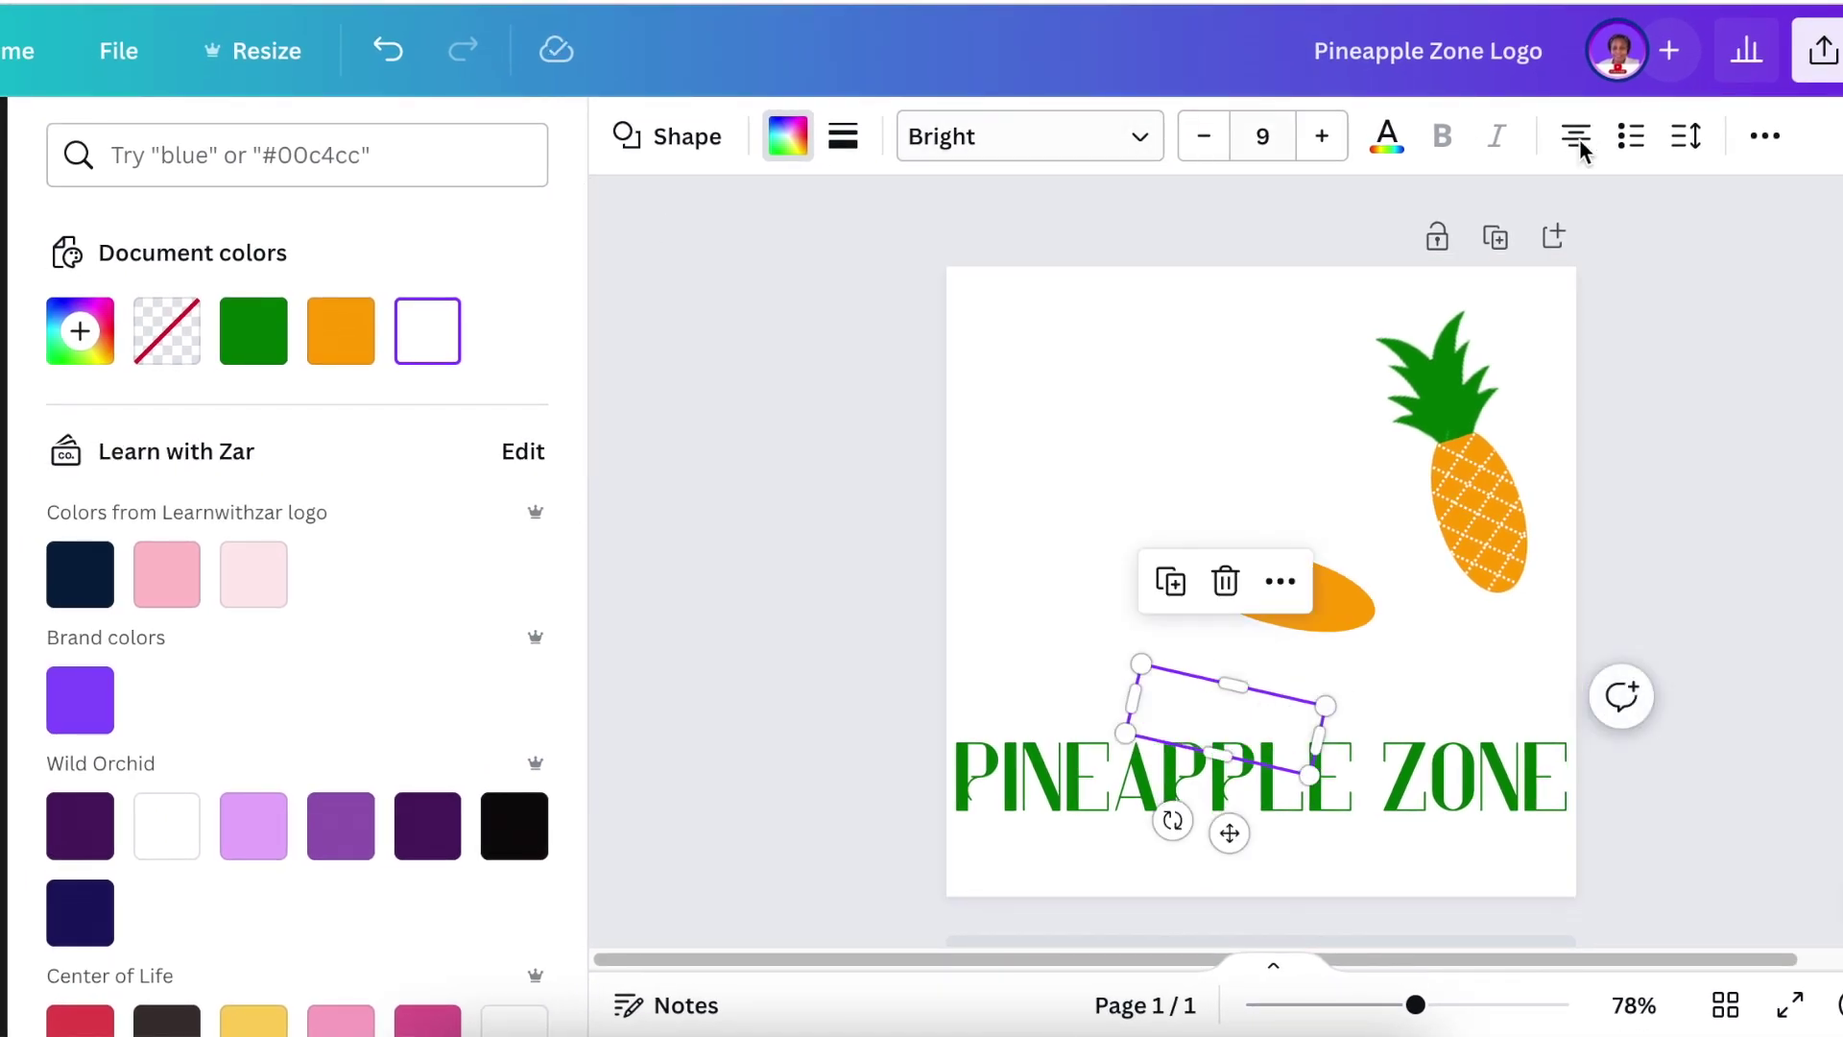
Bring the white ellipse in front of the PINEAPPLE ZONE text in the layer order so it masks the letter tops.
click(1771, 140)
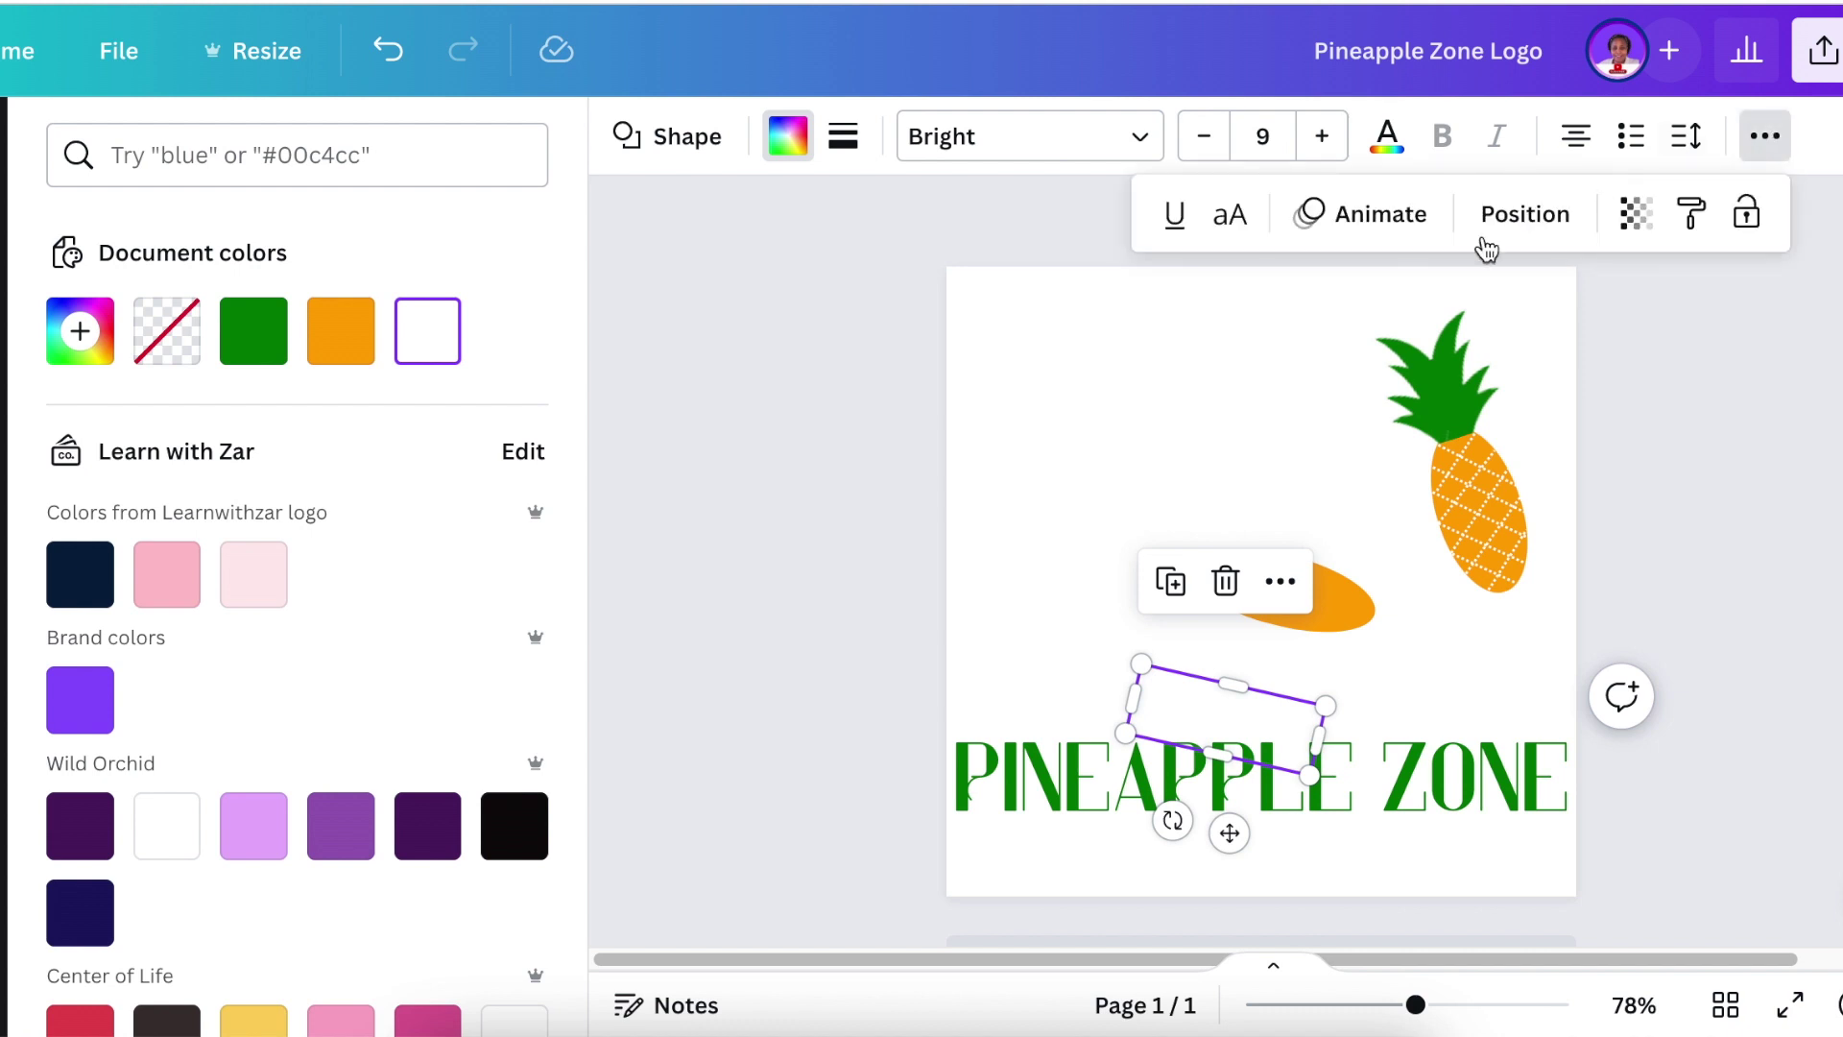
click(1547, 220)
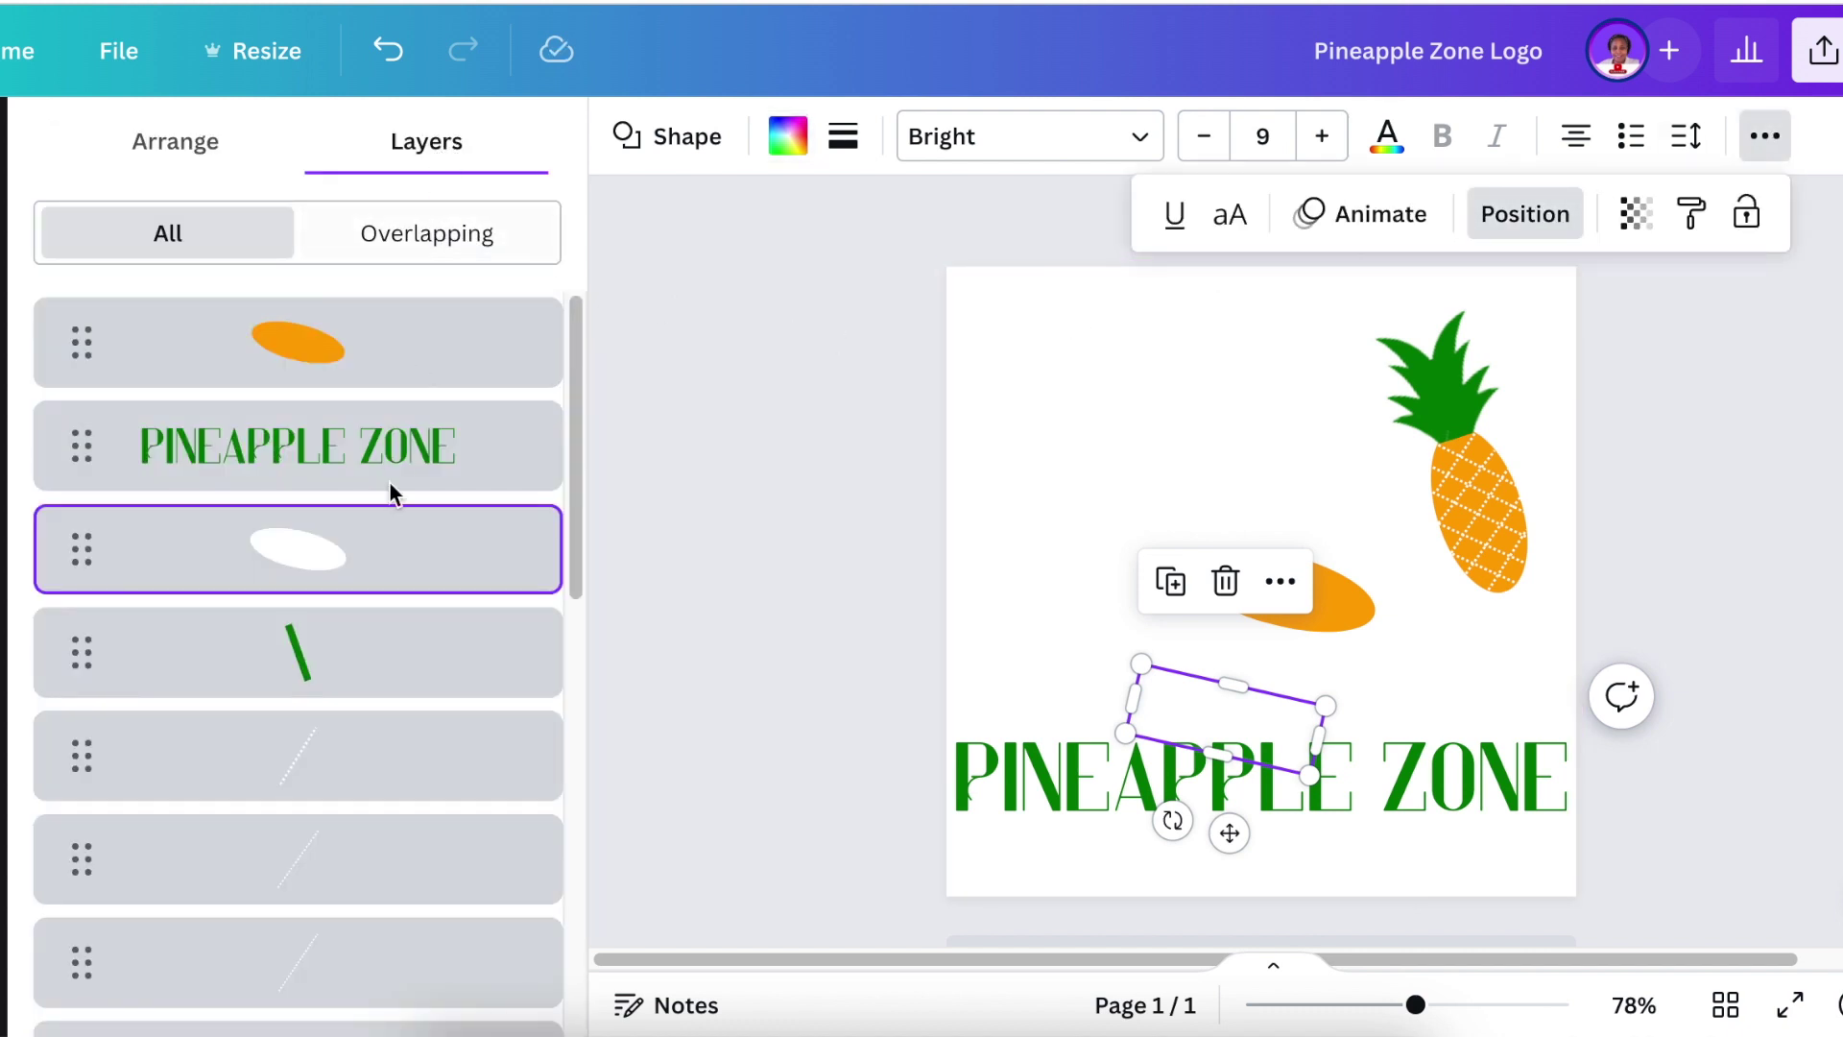
drag(363, 562, 342, 416)
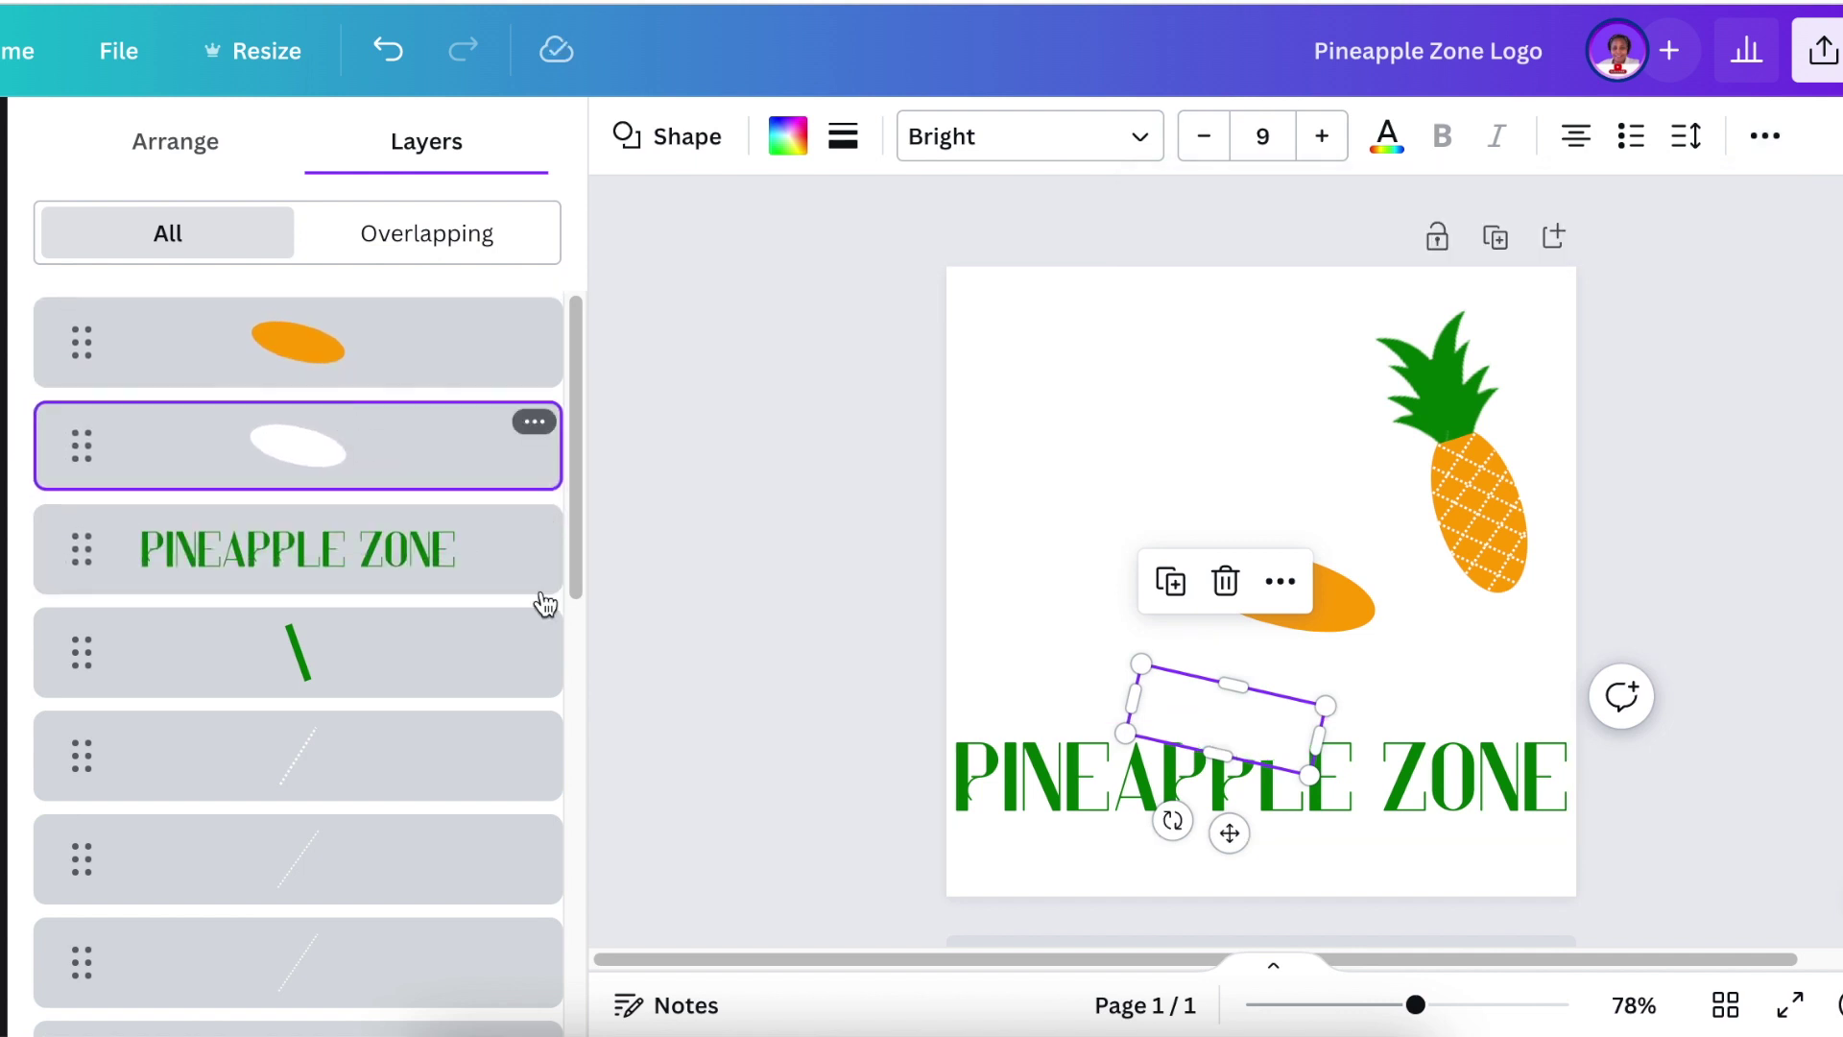
click(974, 583)
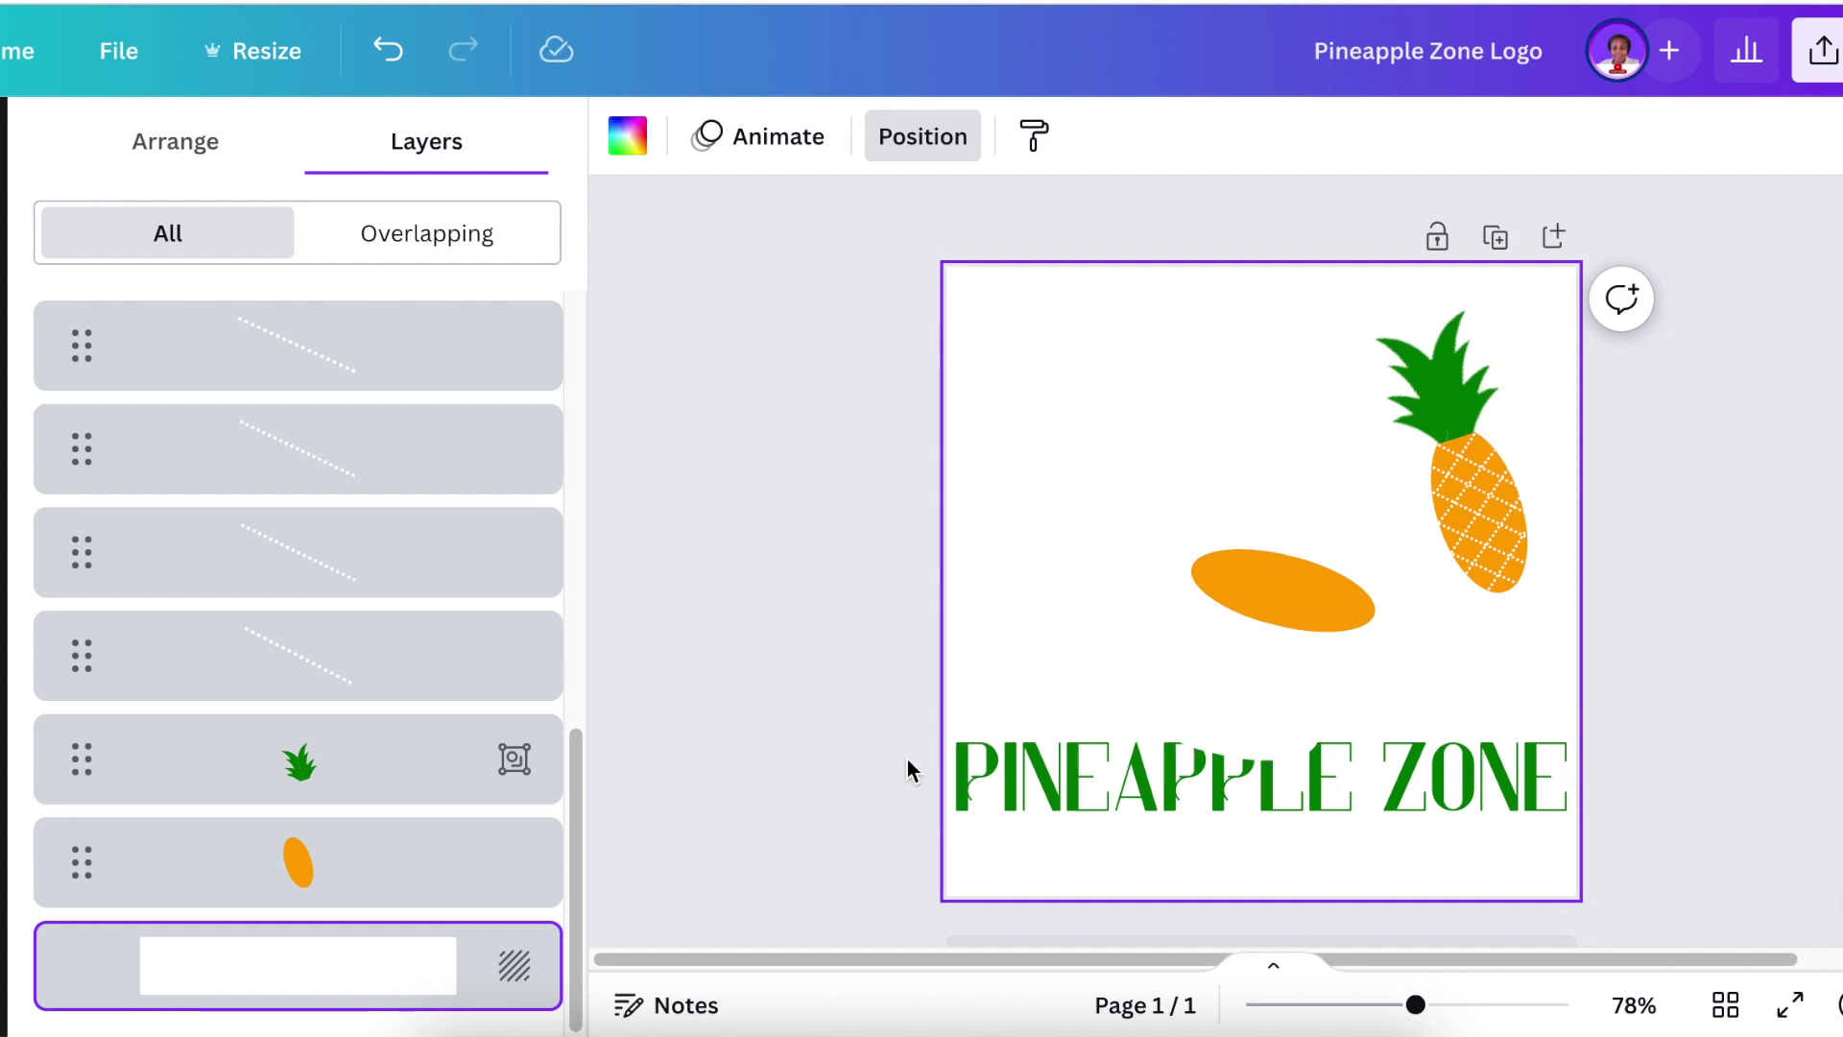
Shift the white ellipse slightly and flatten its tilt, and move the orange ellipse down over it just above the lettering.
click(1205, 716)
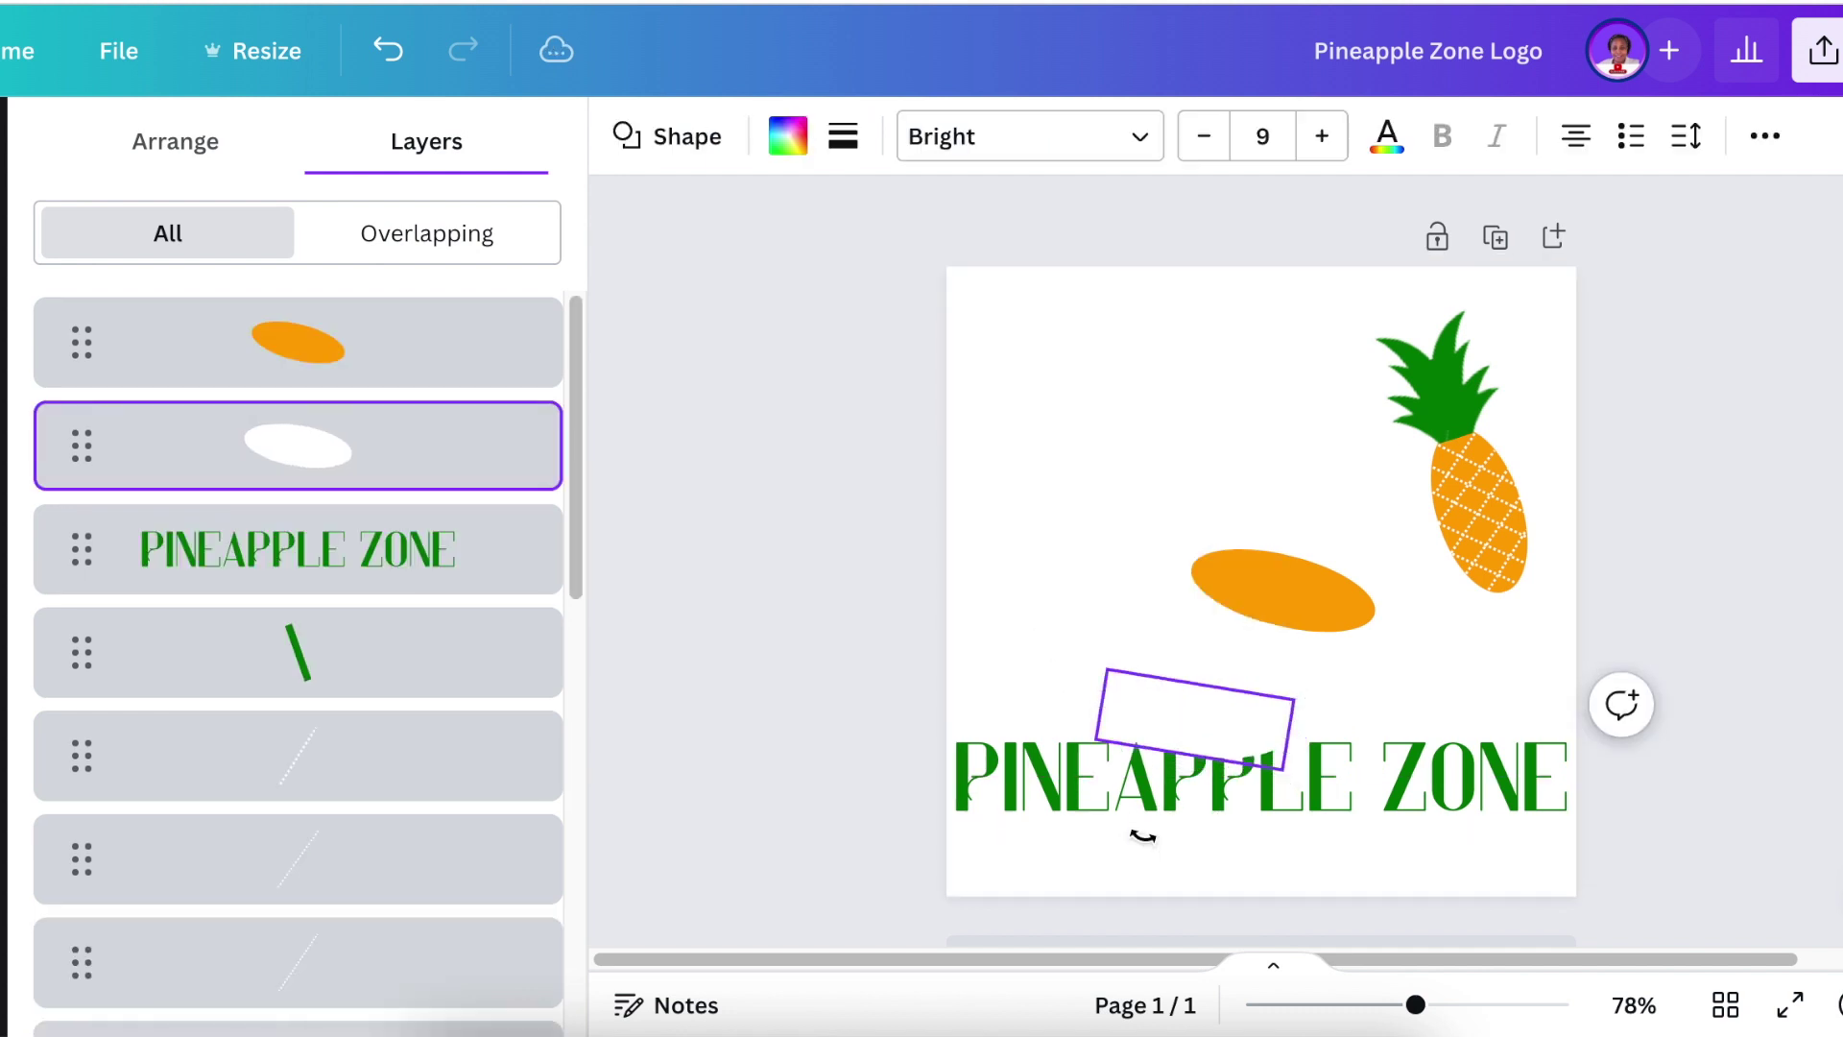
click(1143, 835)
drag(1314, 579, 1206, 679)
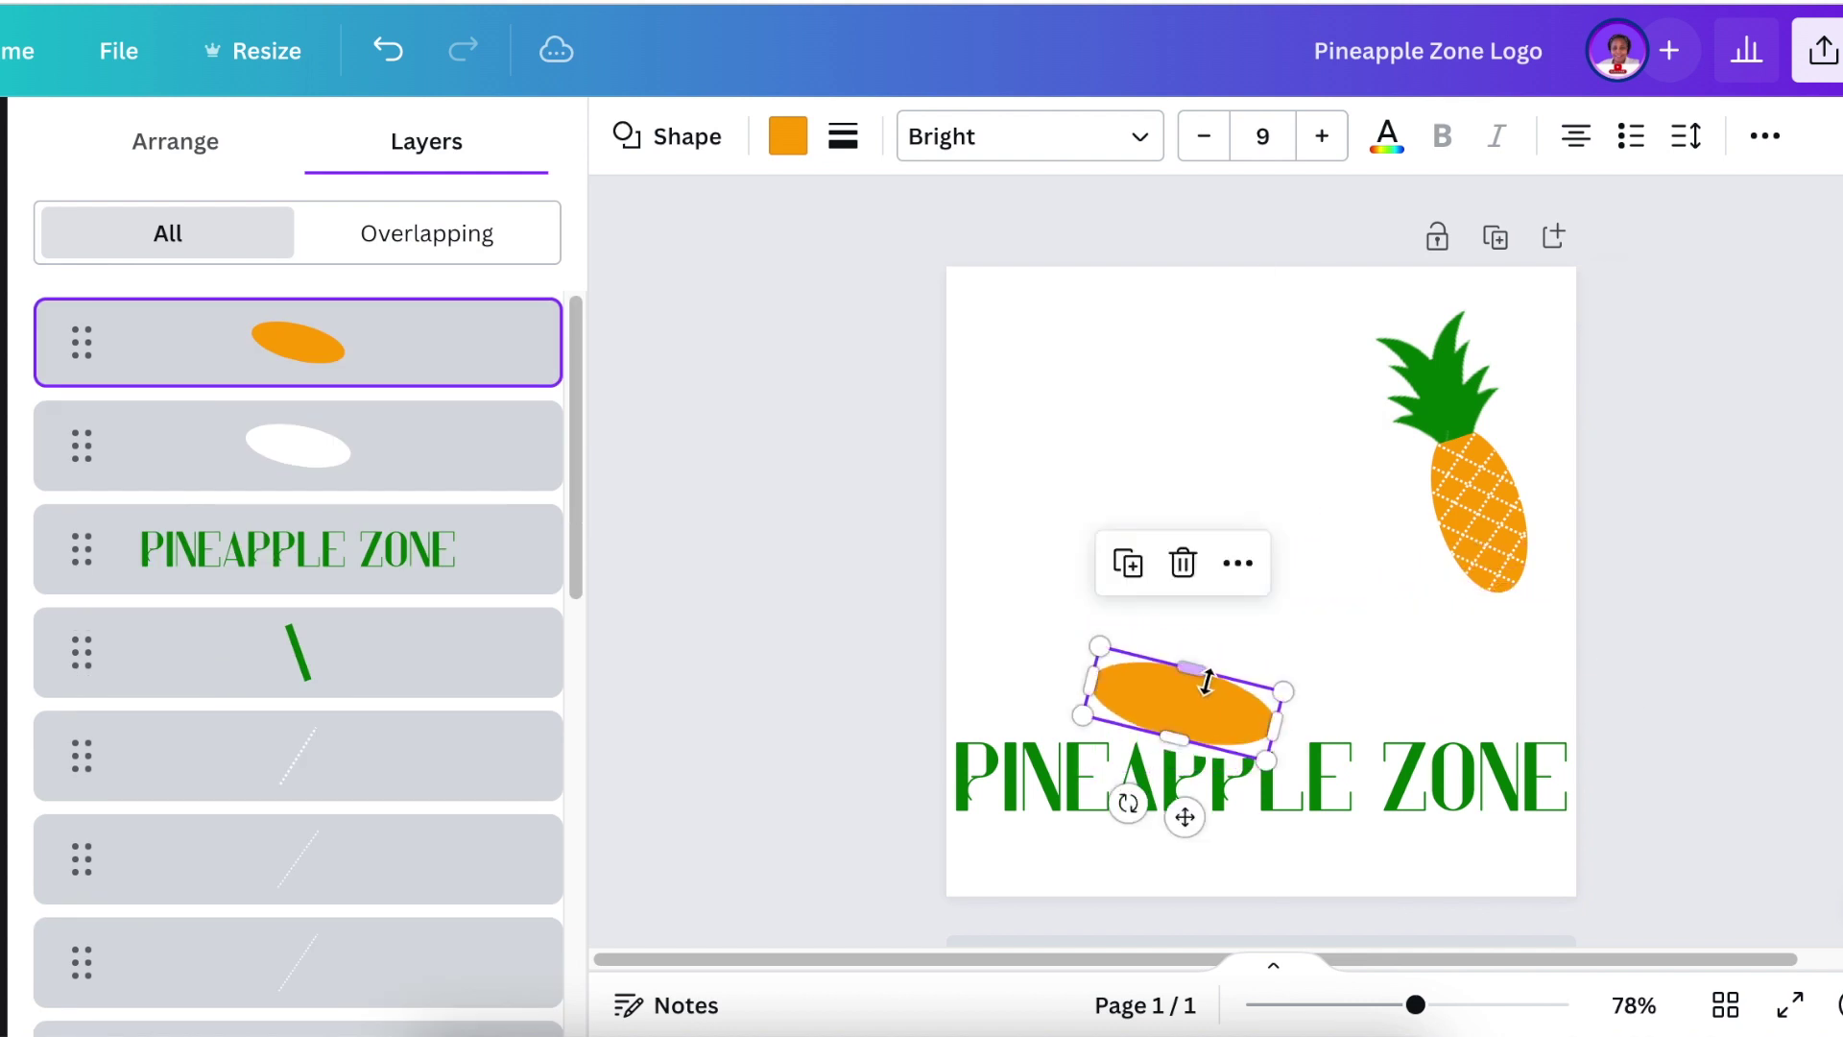
key(Down)
key(Down)
key(Down)
key(Down)
key(Down)
key(Down)
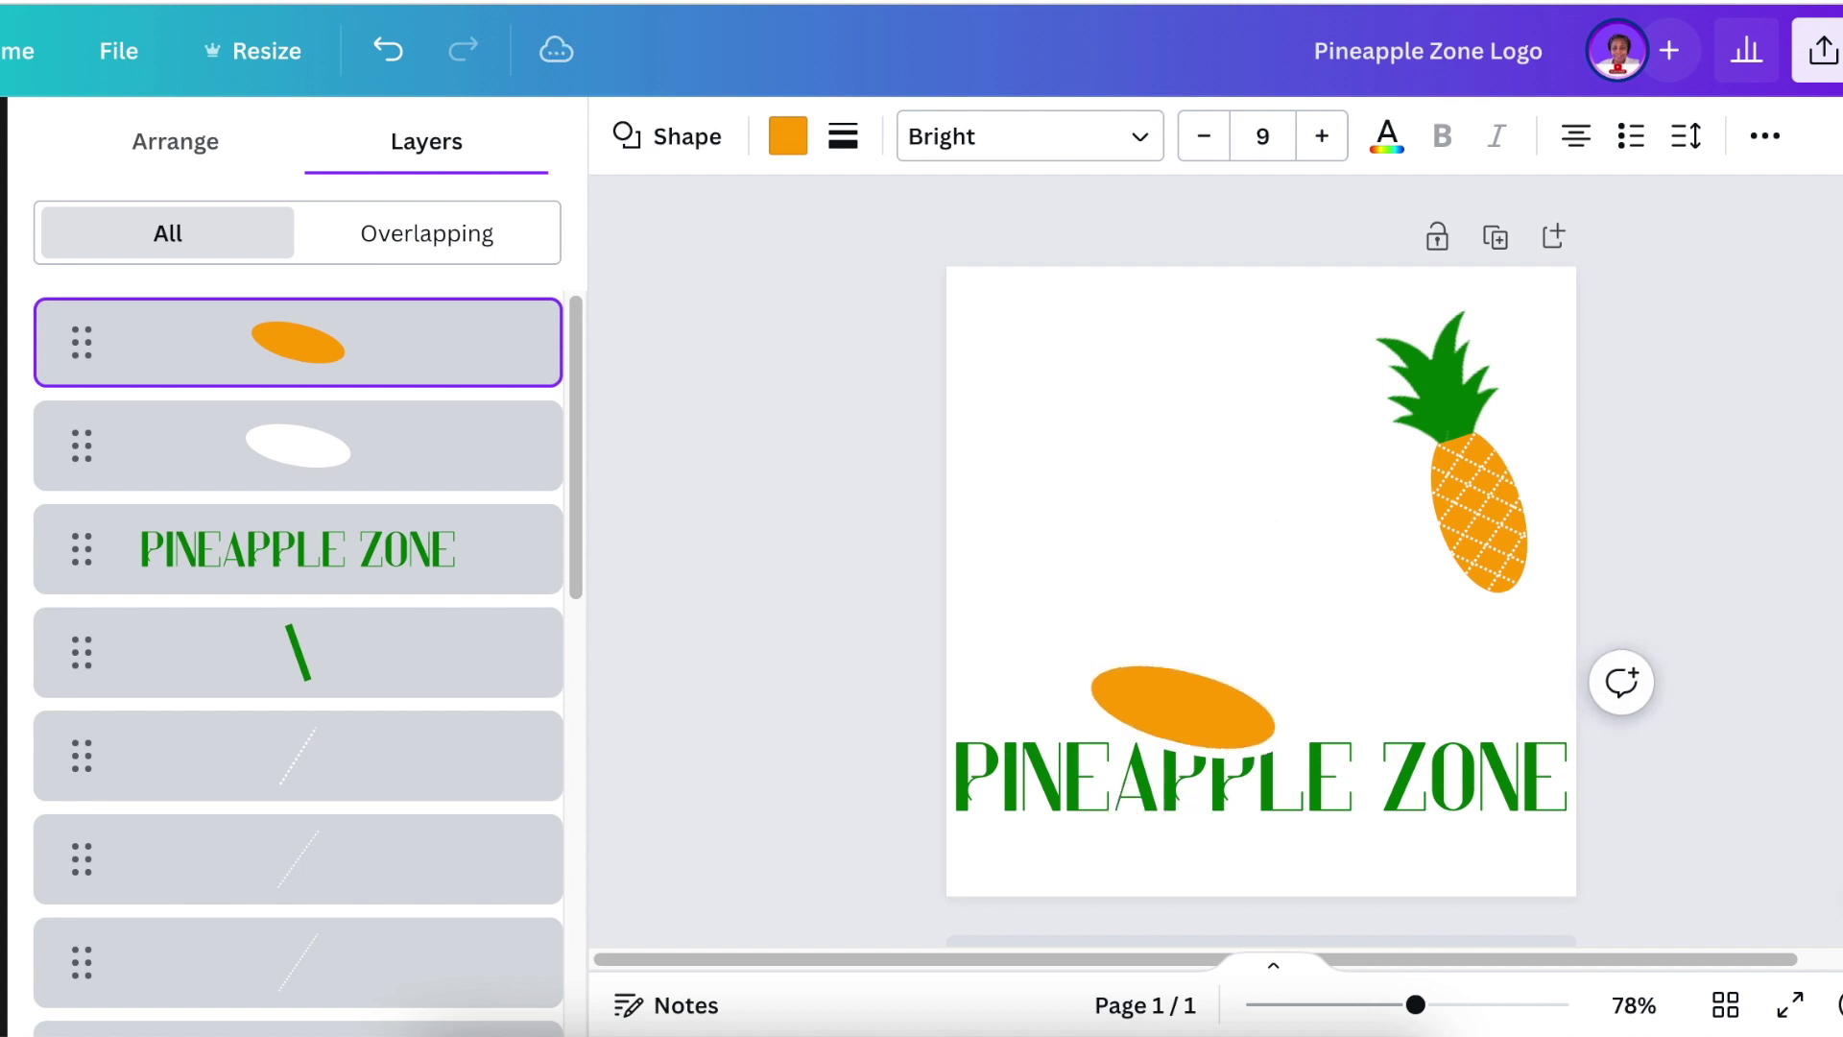
Duplicate the orange ellipse, fill the copy white, and overlap it slightly higher so only a thin orange crescent shows.
click(1125, 568)
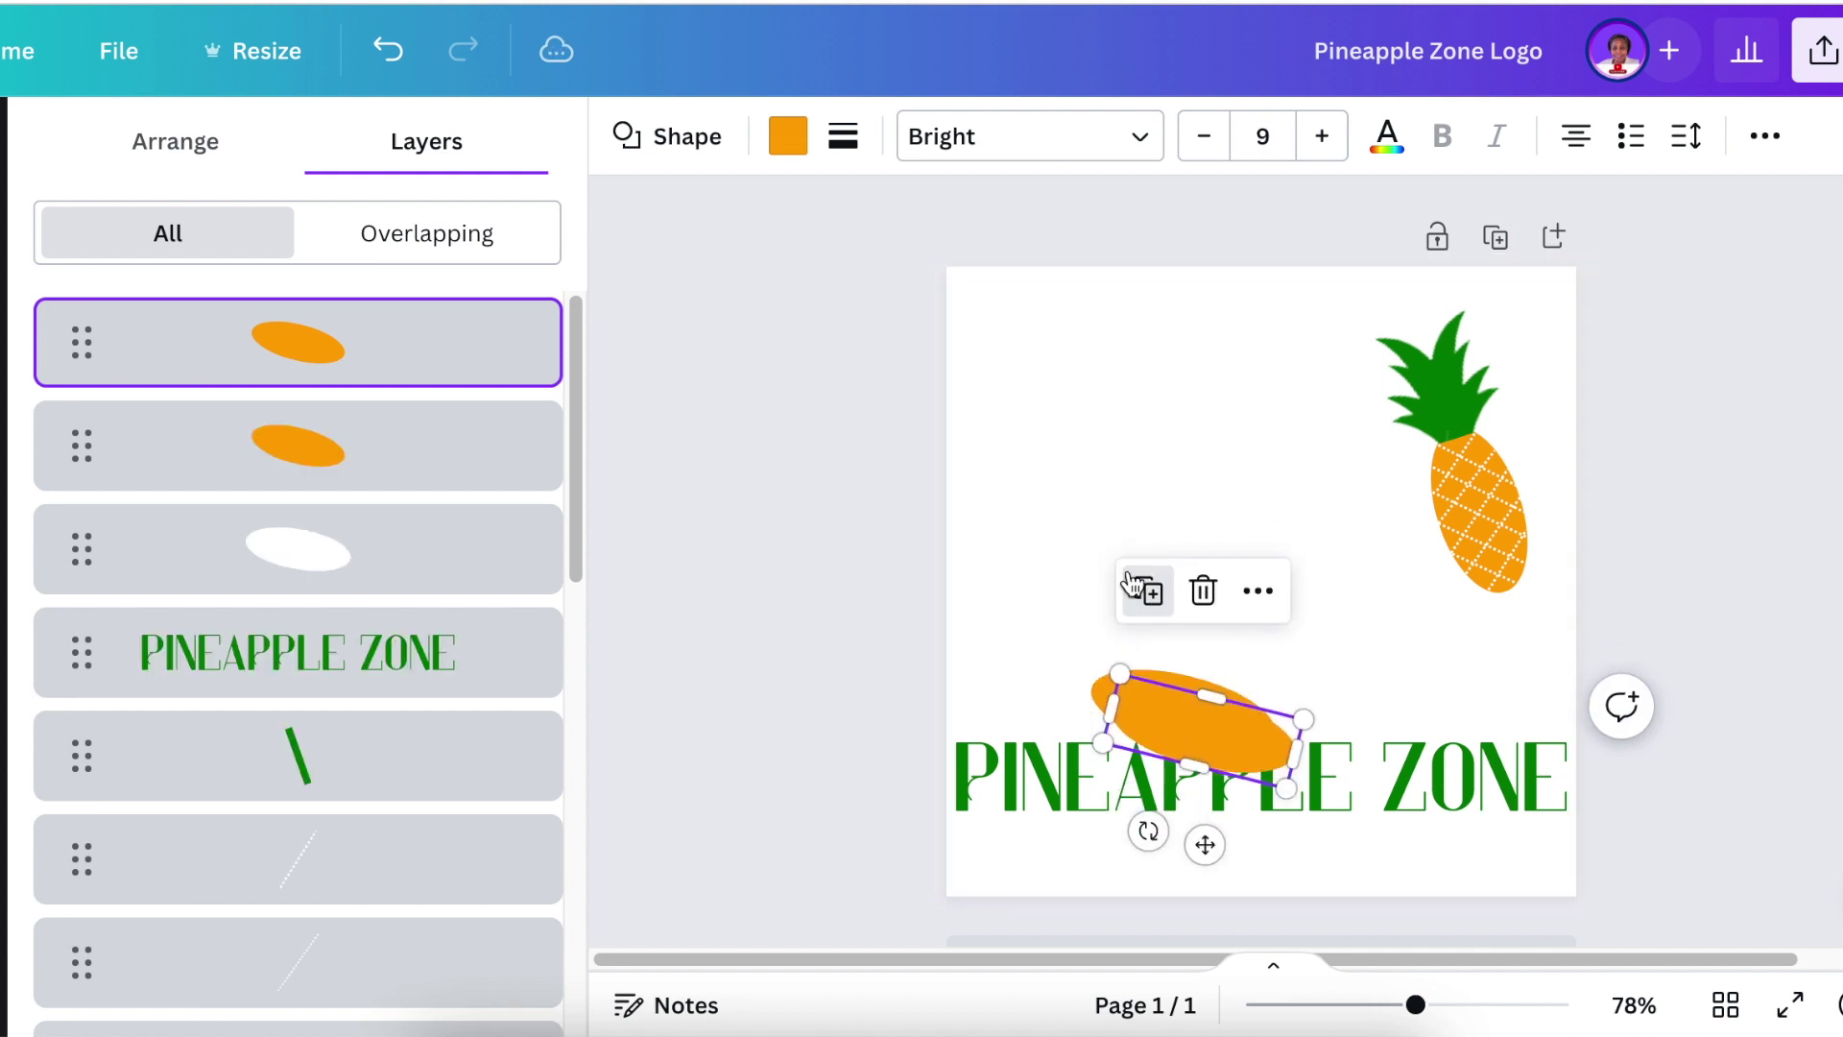
drag(1195, 739, 1211, 611)
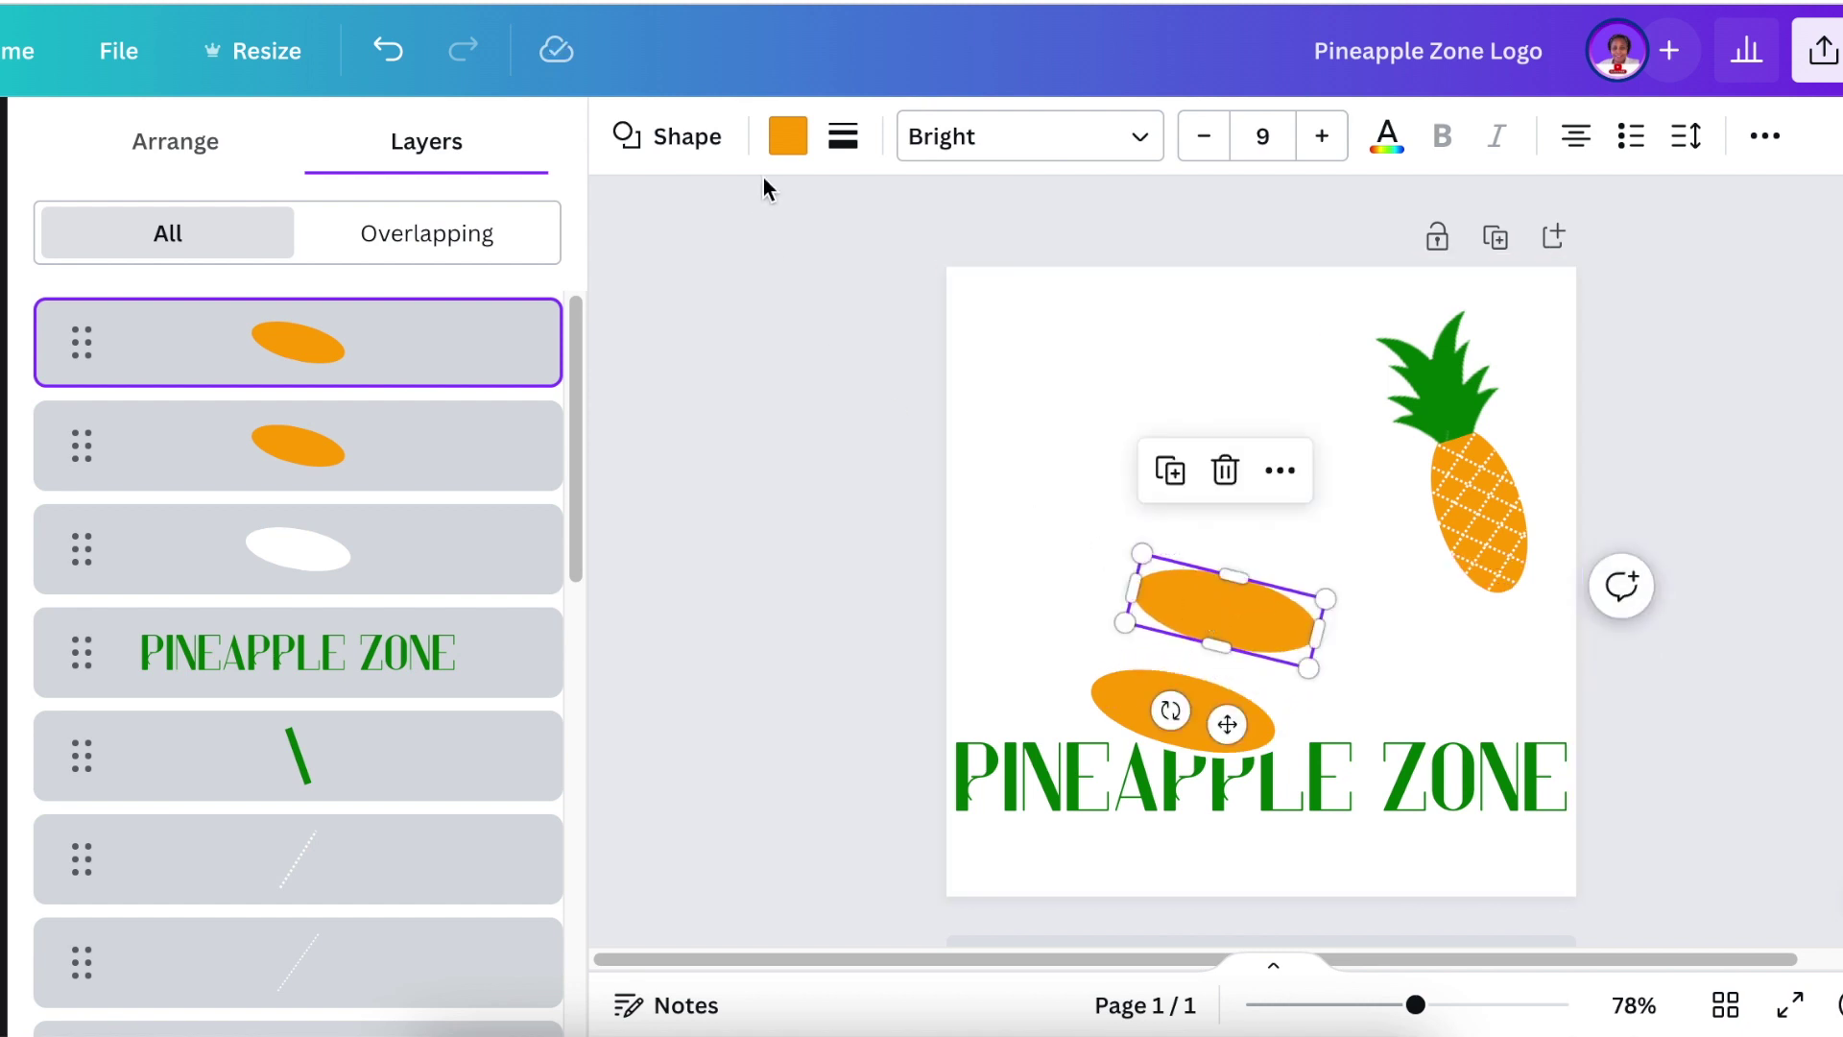
click(432, 331)
drag(1226, 725, 1185, 811)
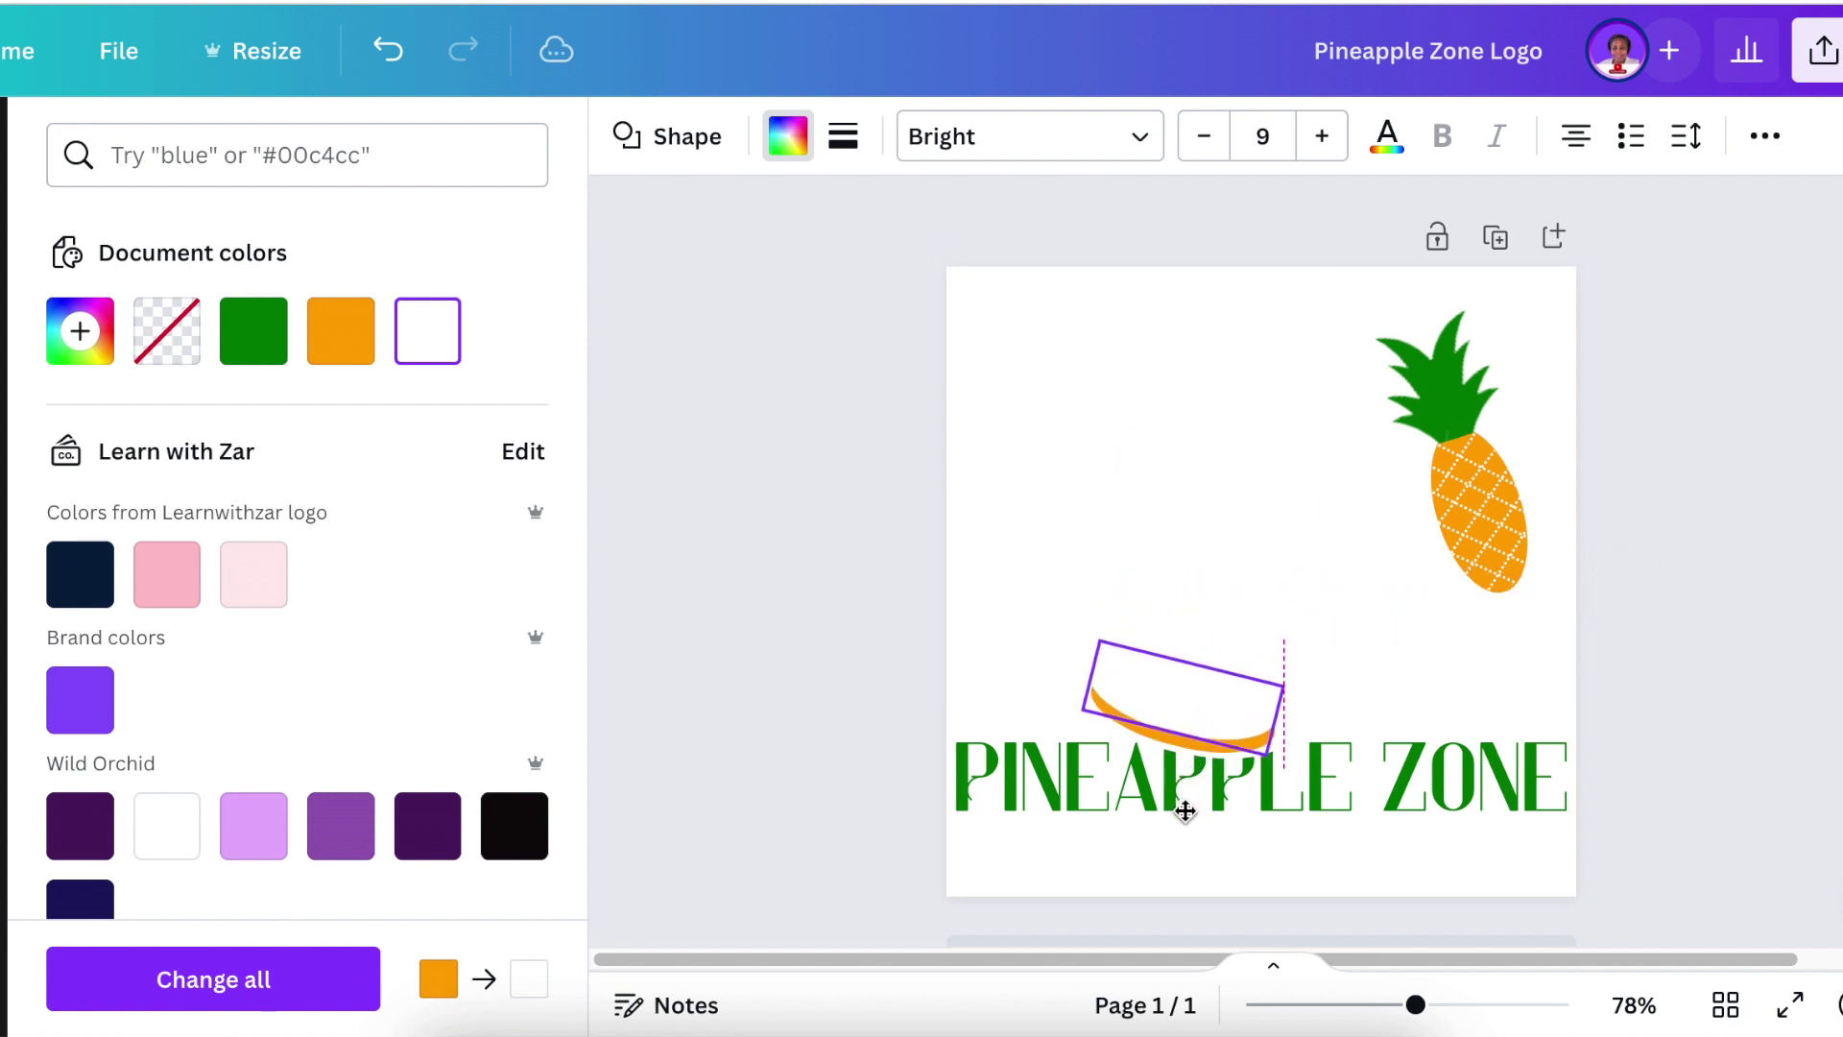
drag(1185, 811, 1186, 811)
click(987, 618)
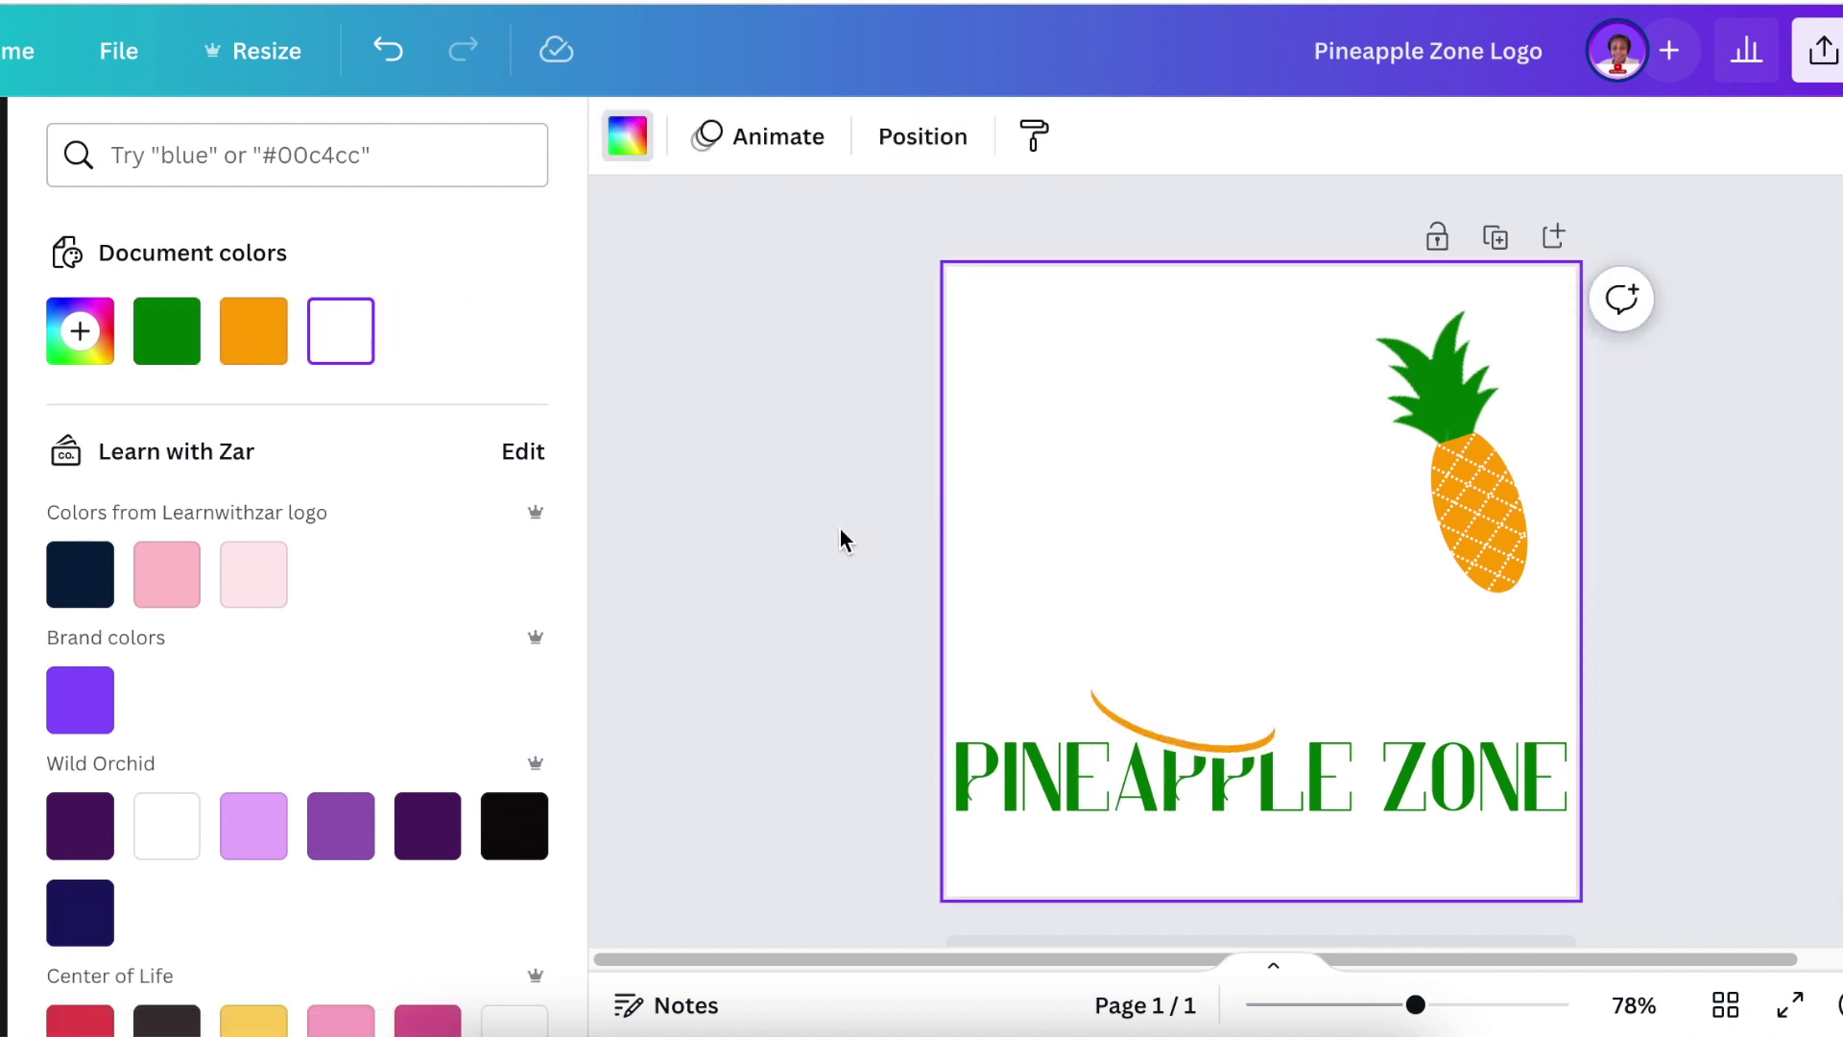
Set the tilted pineapple into the orange crescent above the lettering and move the whole logo up to the canvas centre.
drag(840, 529, 1382, 705)
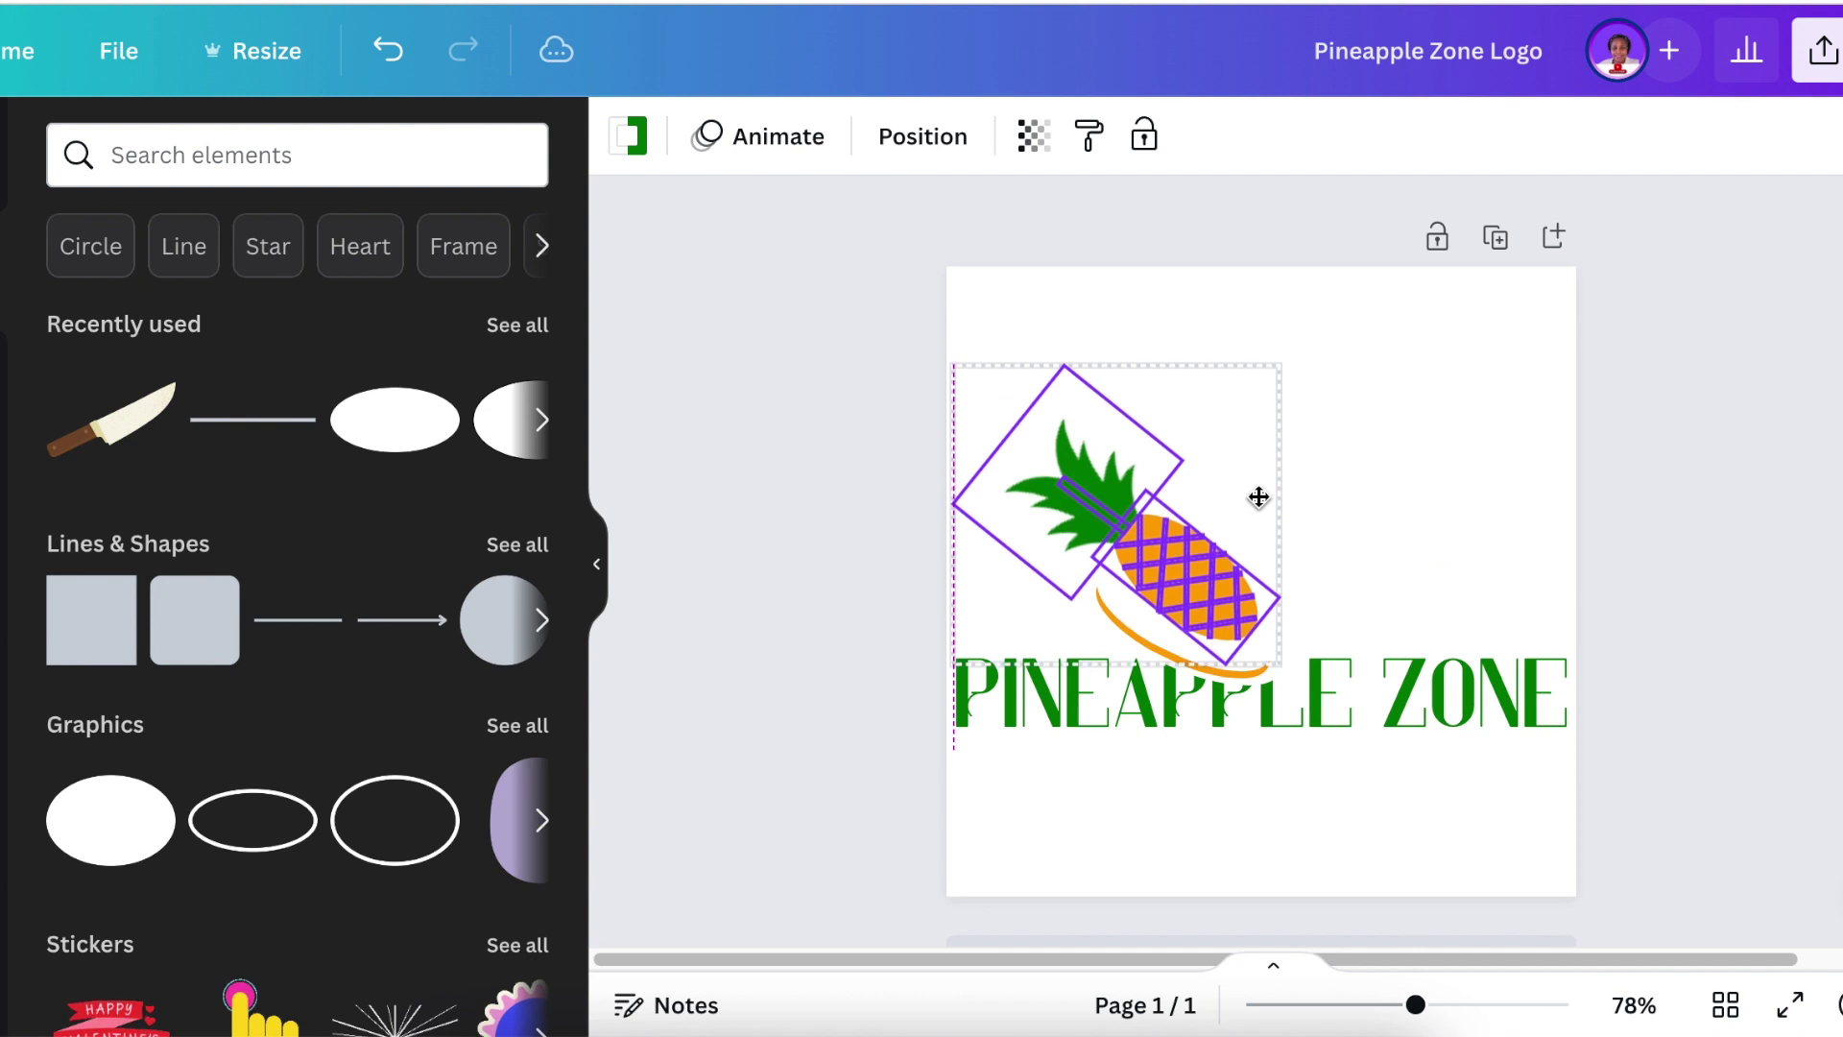
drag(1263, 498, 1135, 752)
click(1178, 825)
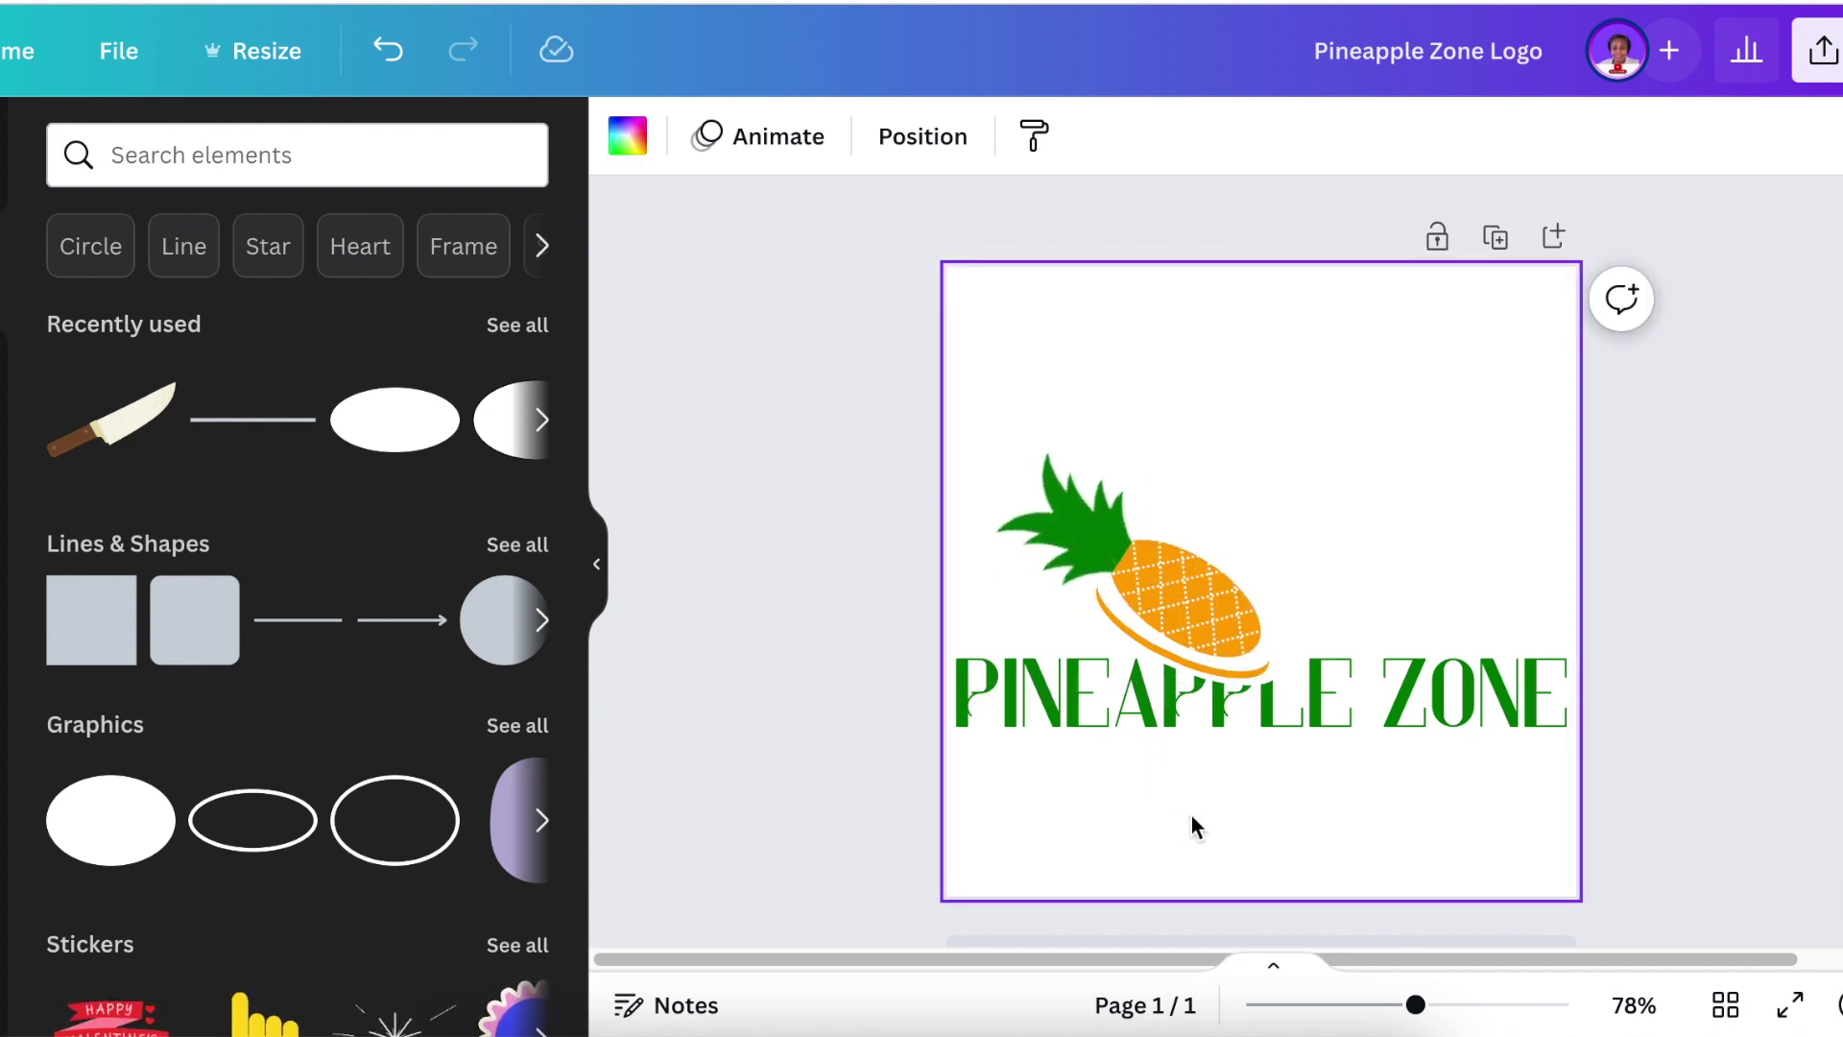
drag(826, 407, 1556, 750)
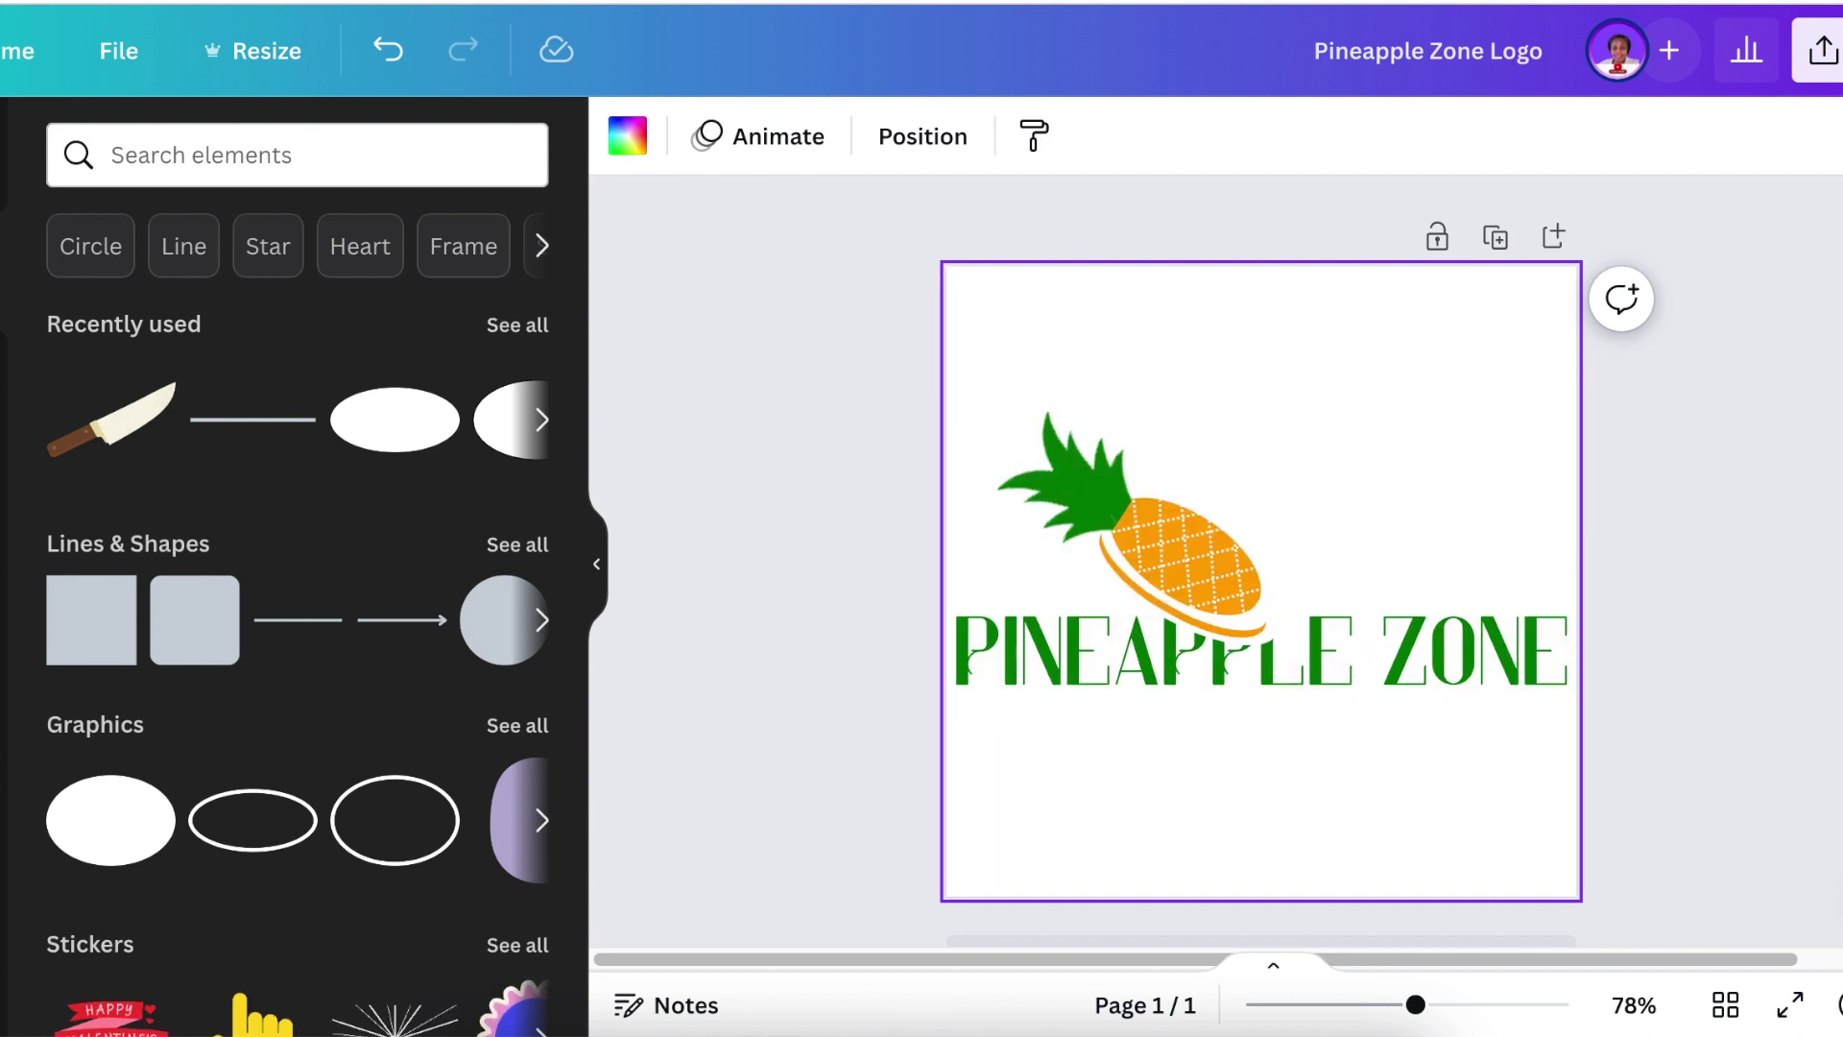
Download the logo as a 500 × 500 px PNG with a transparent background.
click(1819, 49)
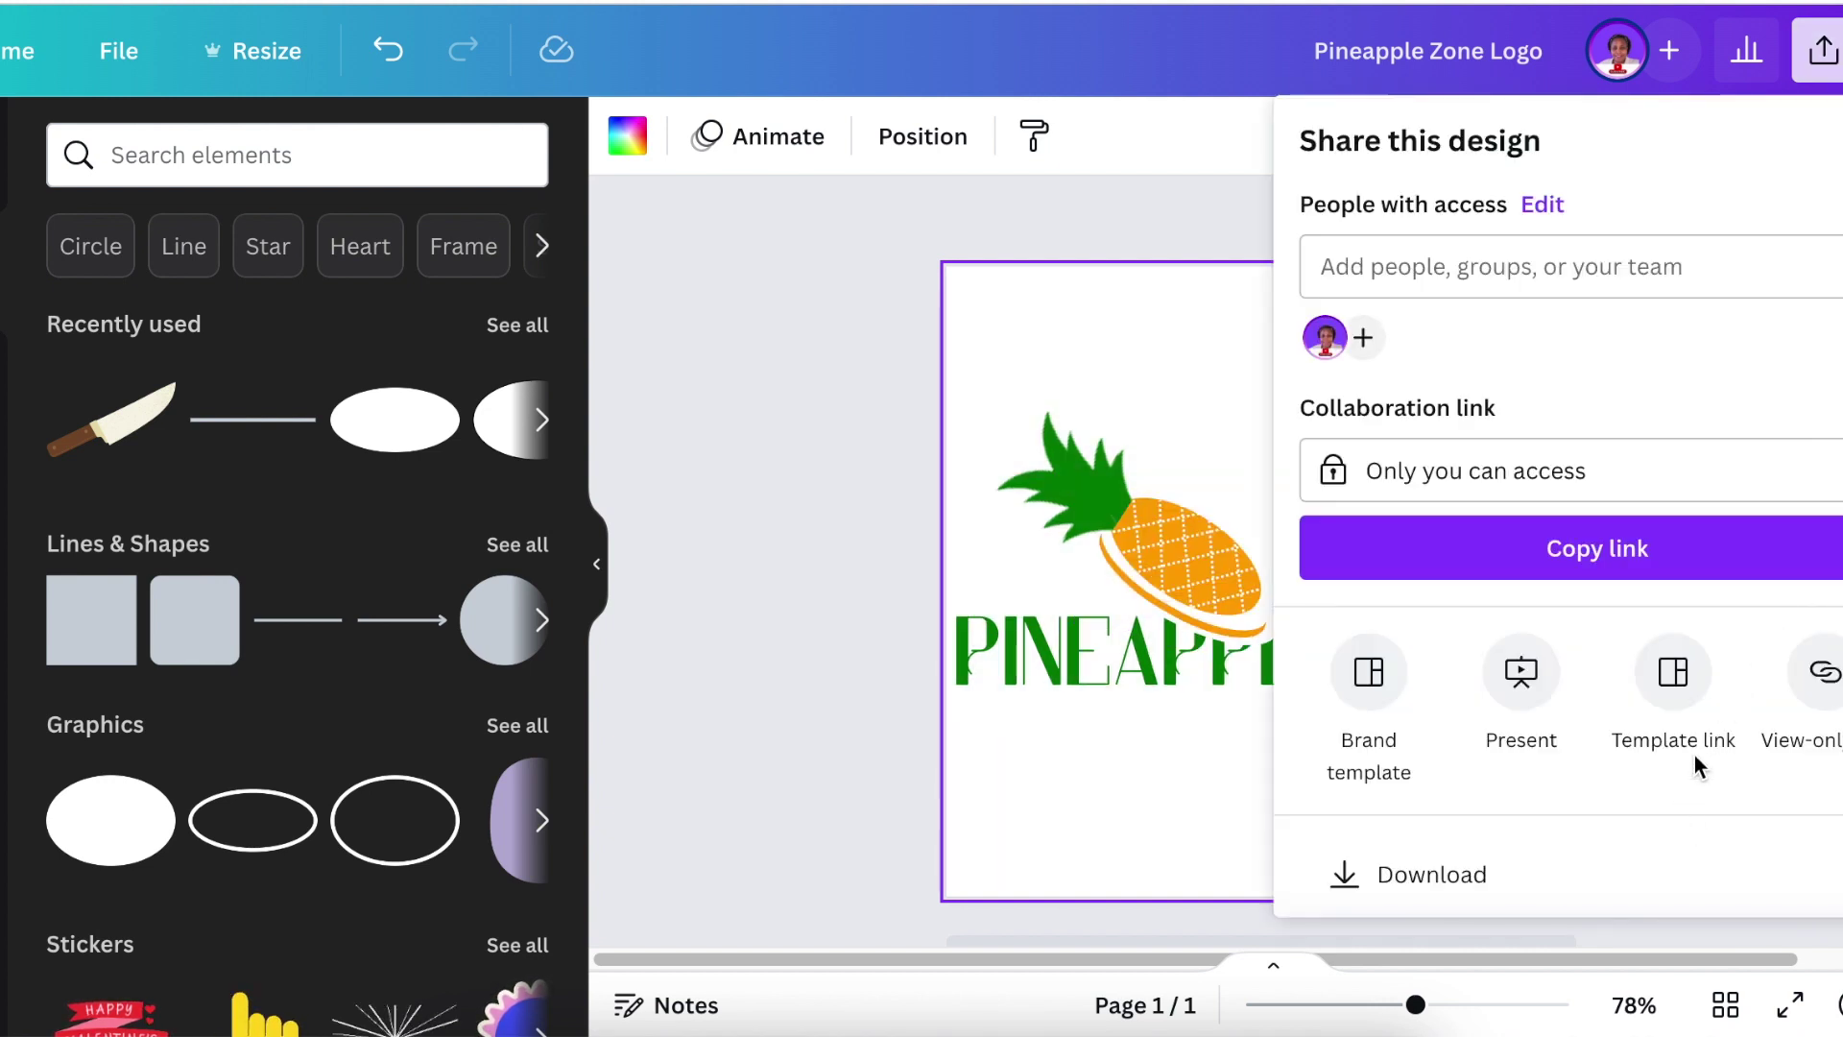
scroll(1679, 757, down, 2)
click(1607, 765)
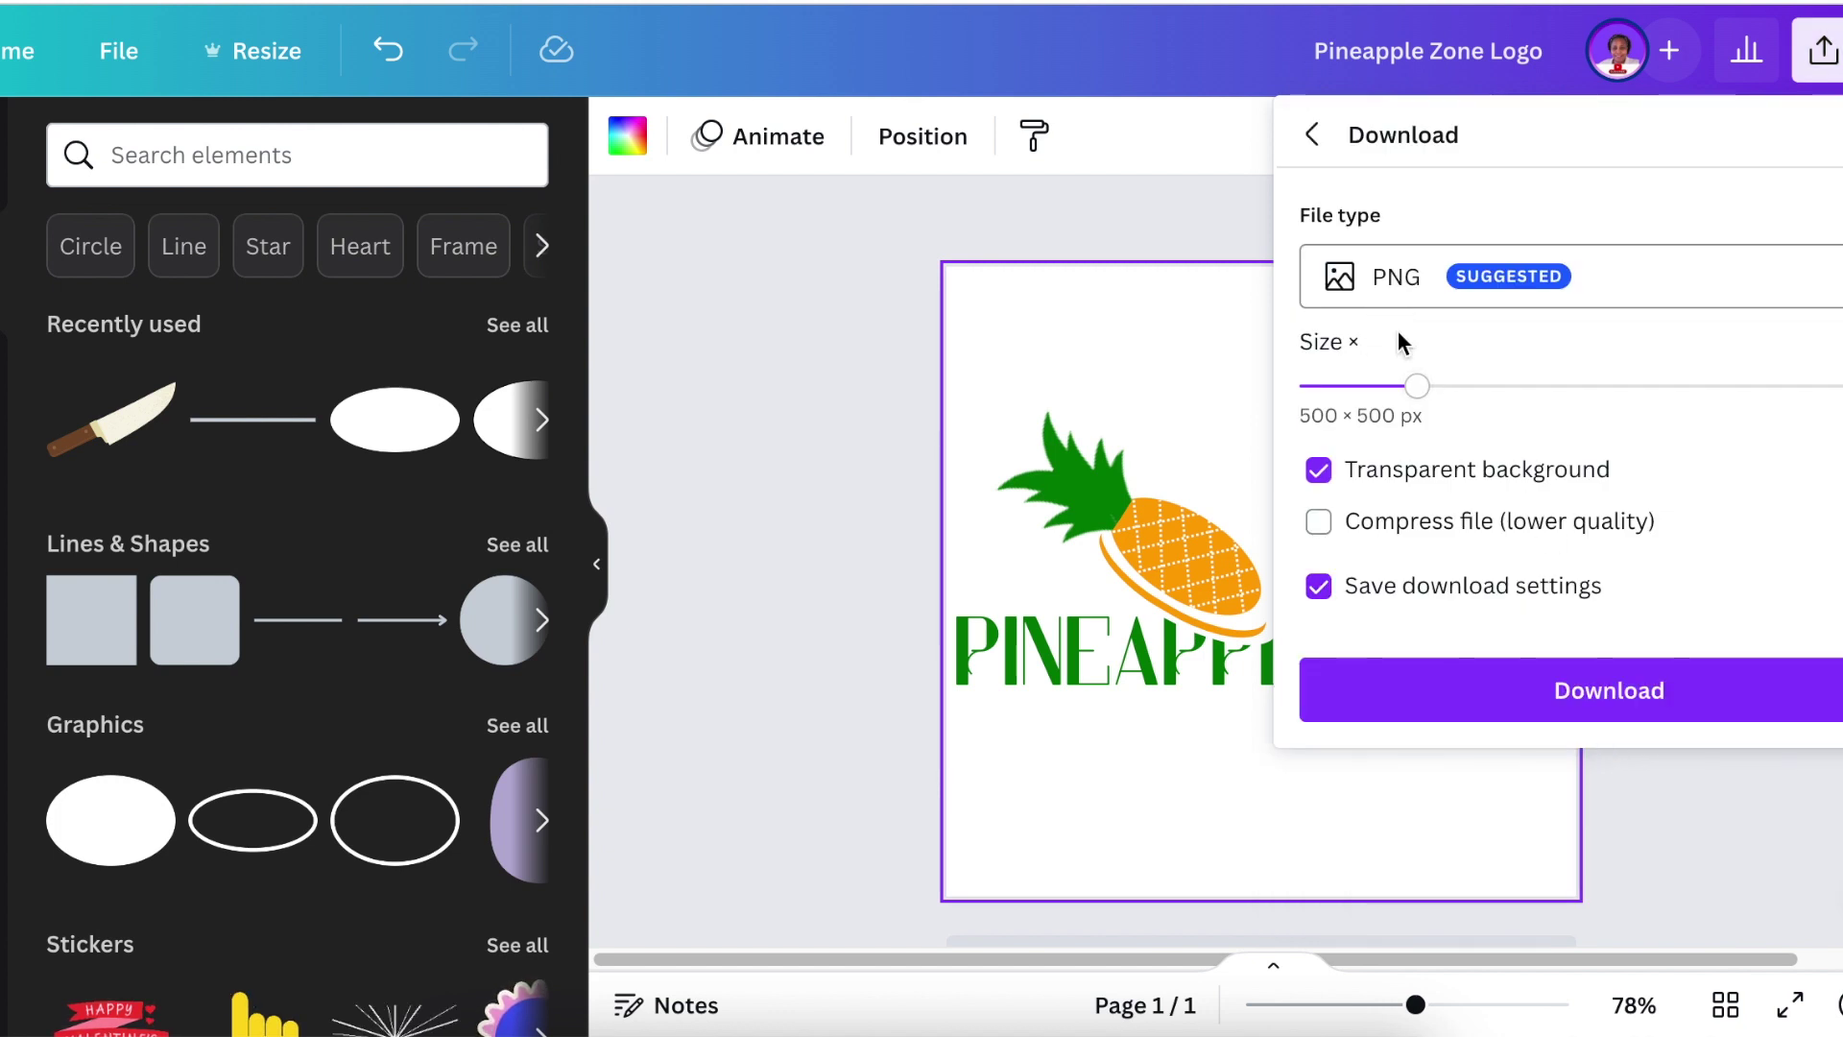
click(1522, 708)
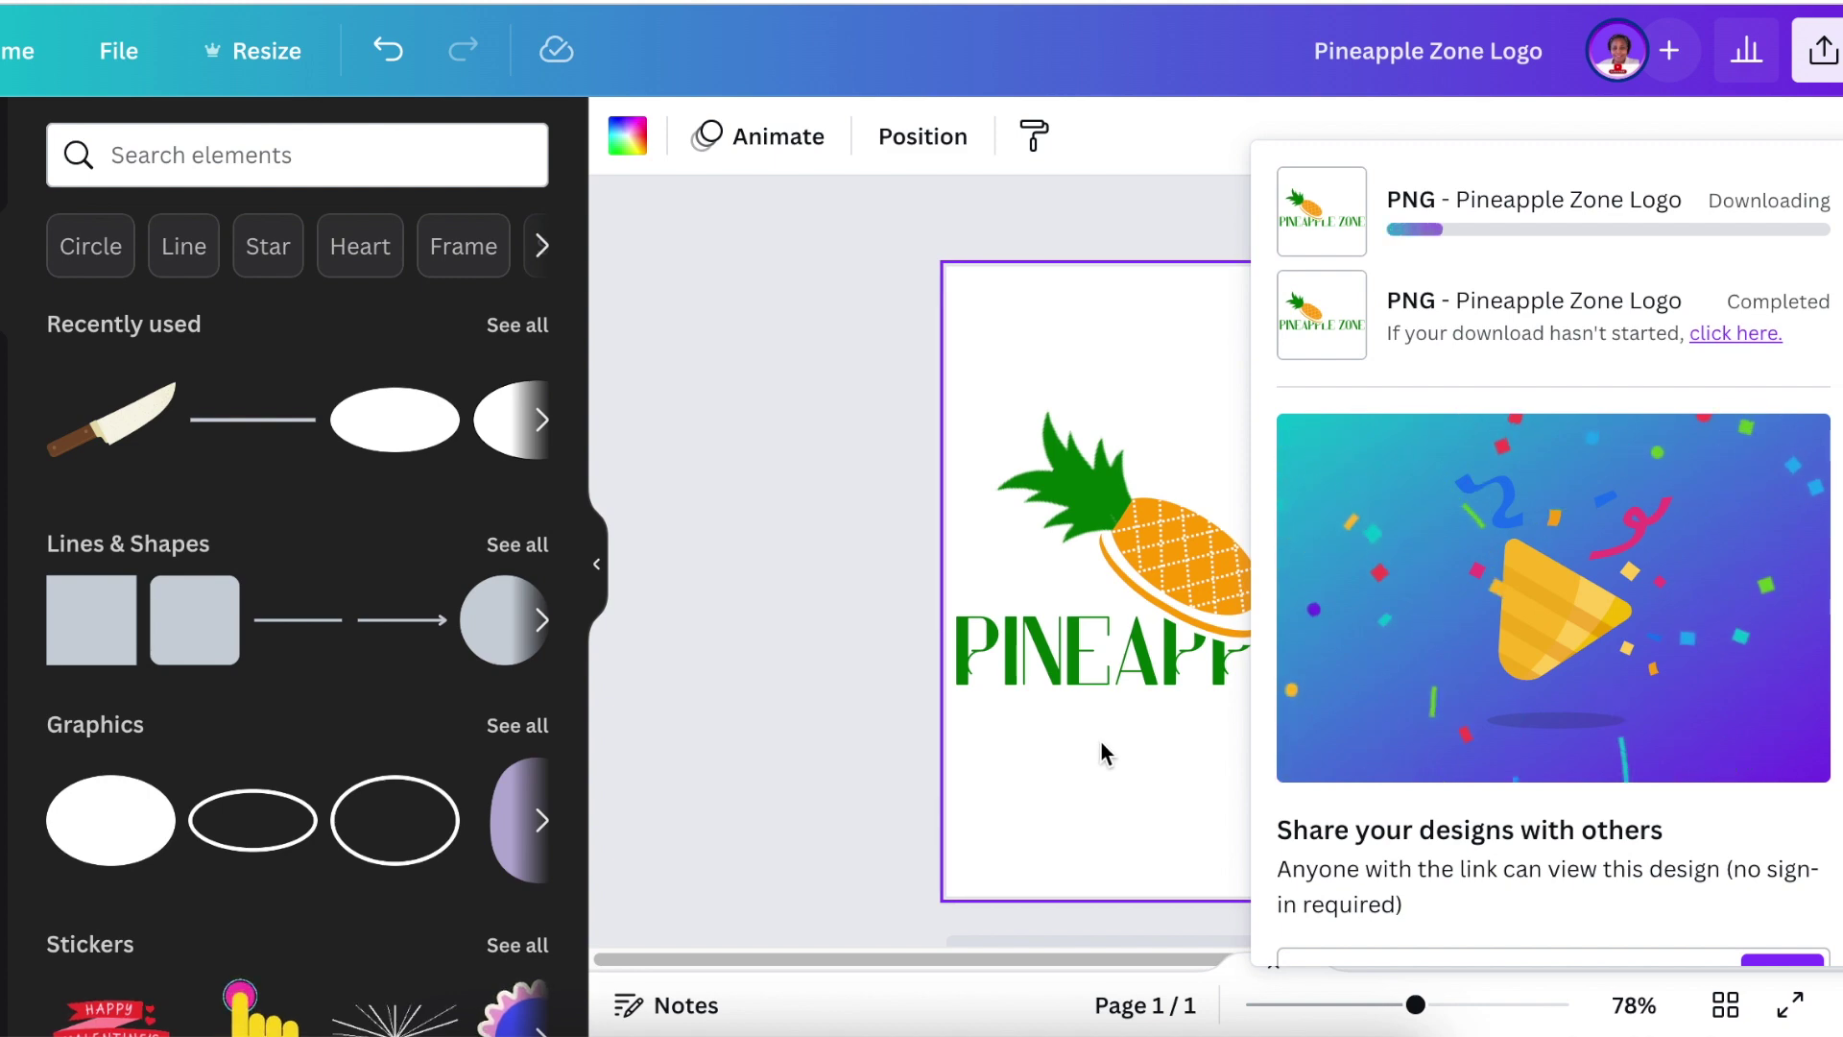
click(1011, 558)
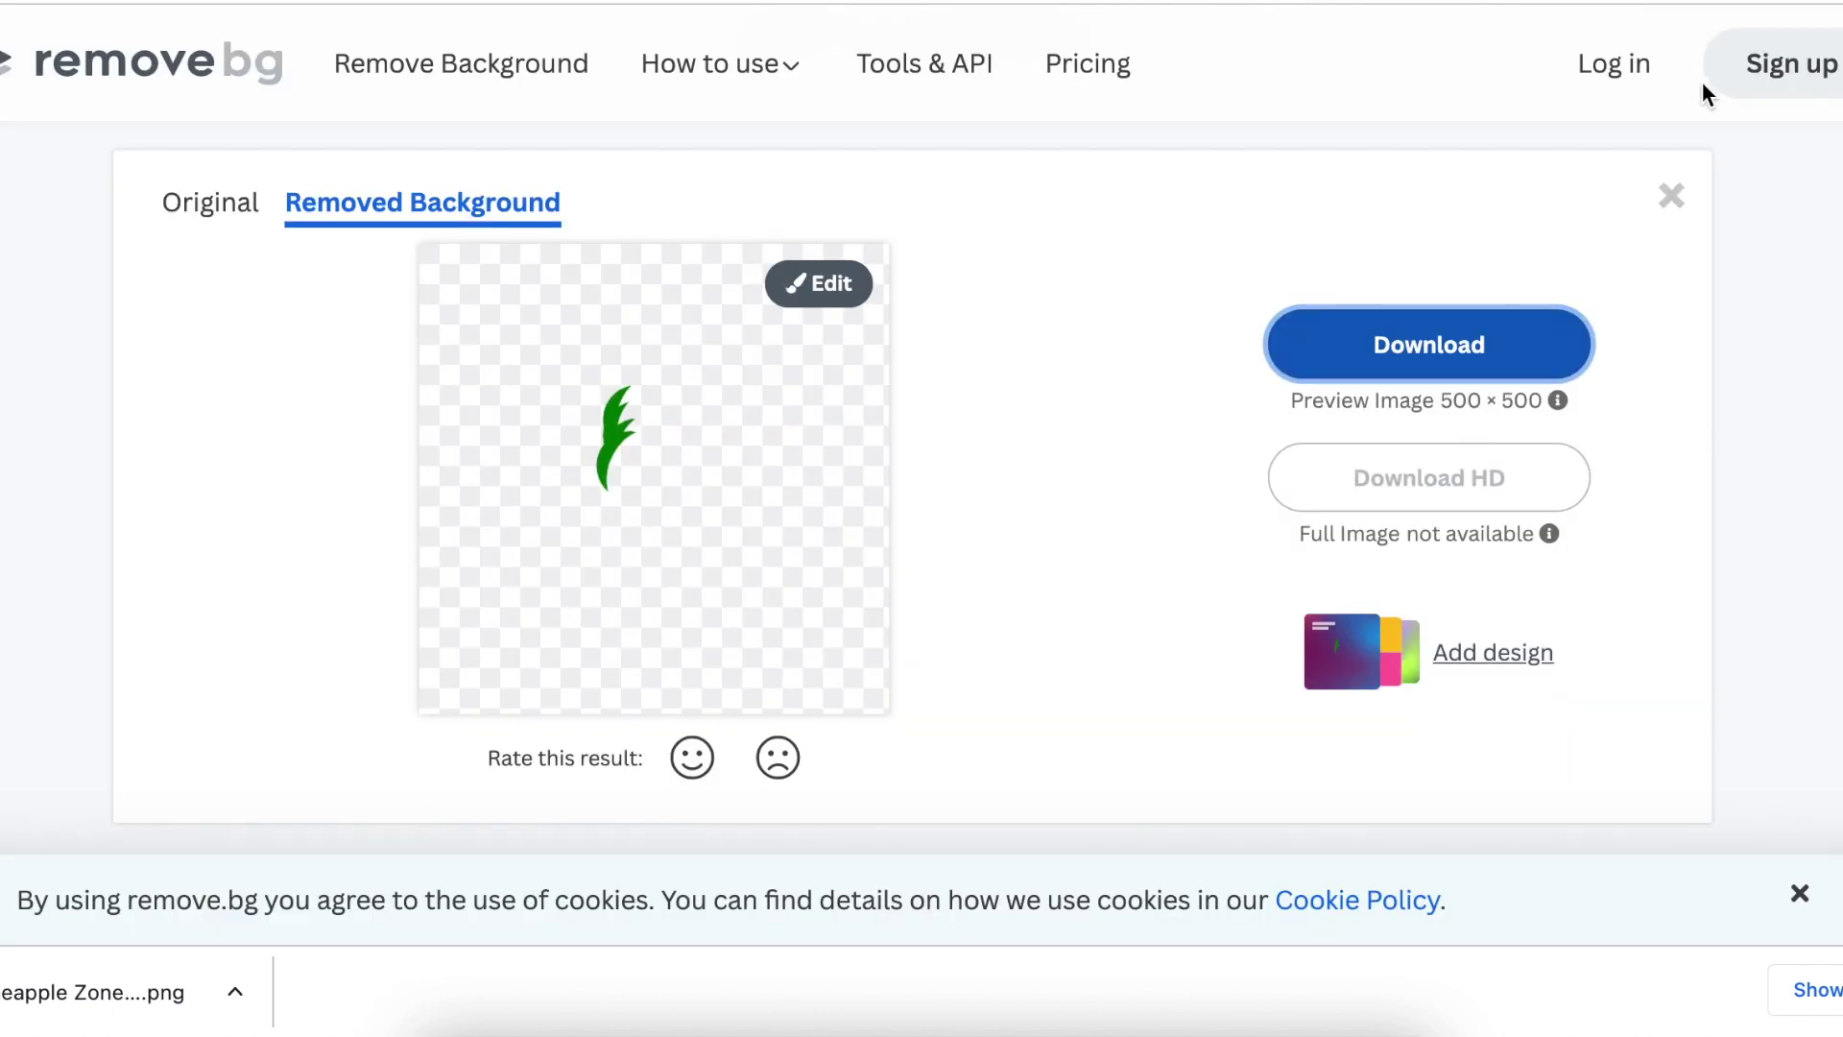
Switch to remove.bg, discard the previous leaf image, upload the Pineapple Zone PNG, and download the background-free result.
click(1678, 219)
drag(200, 1008, 572, 712)
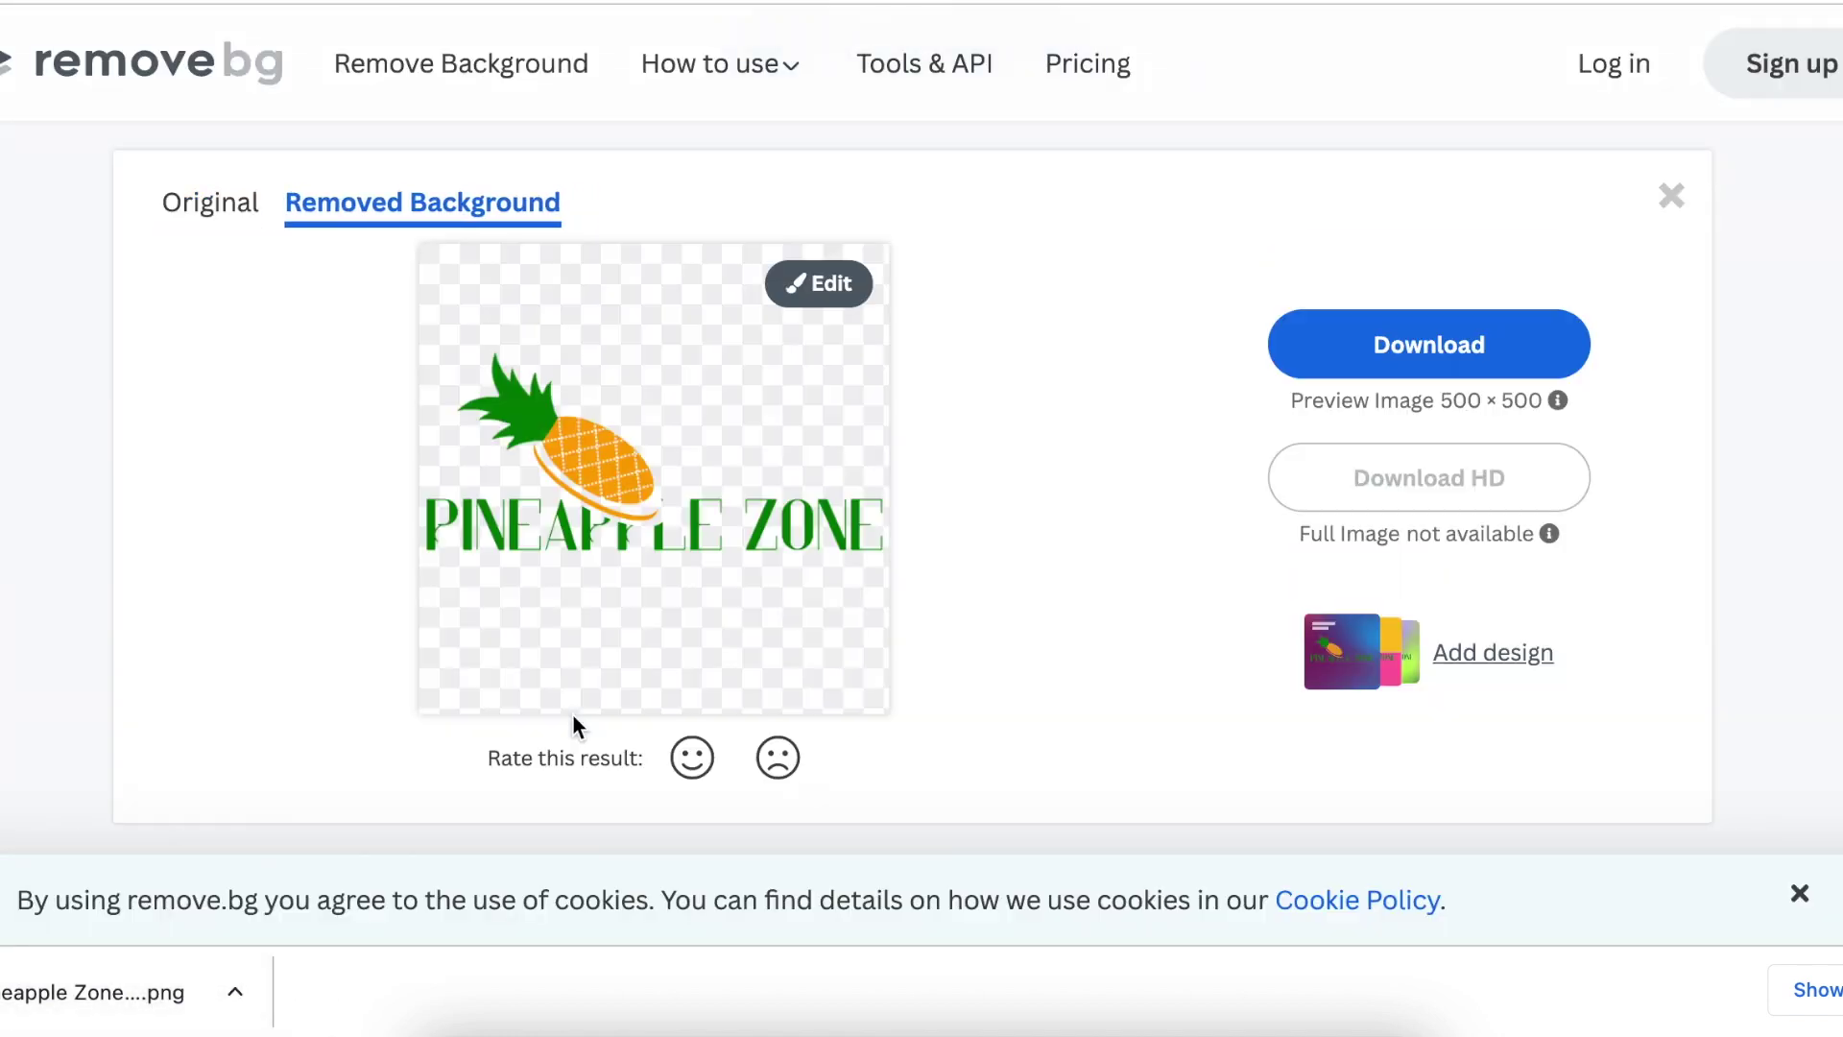
click(1397, 338)
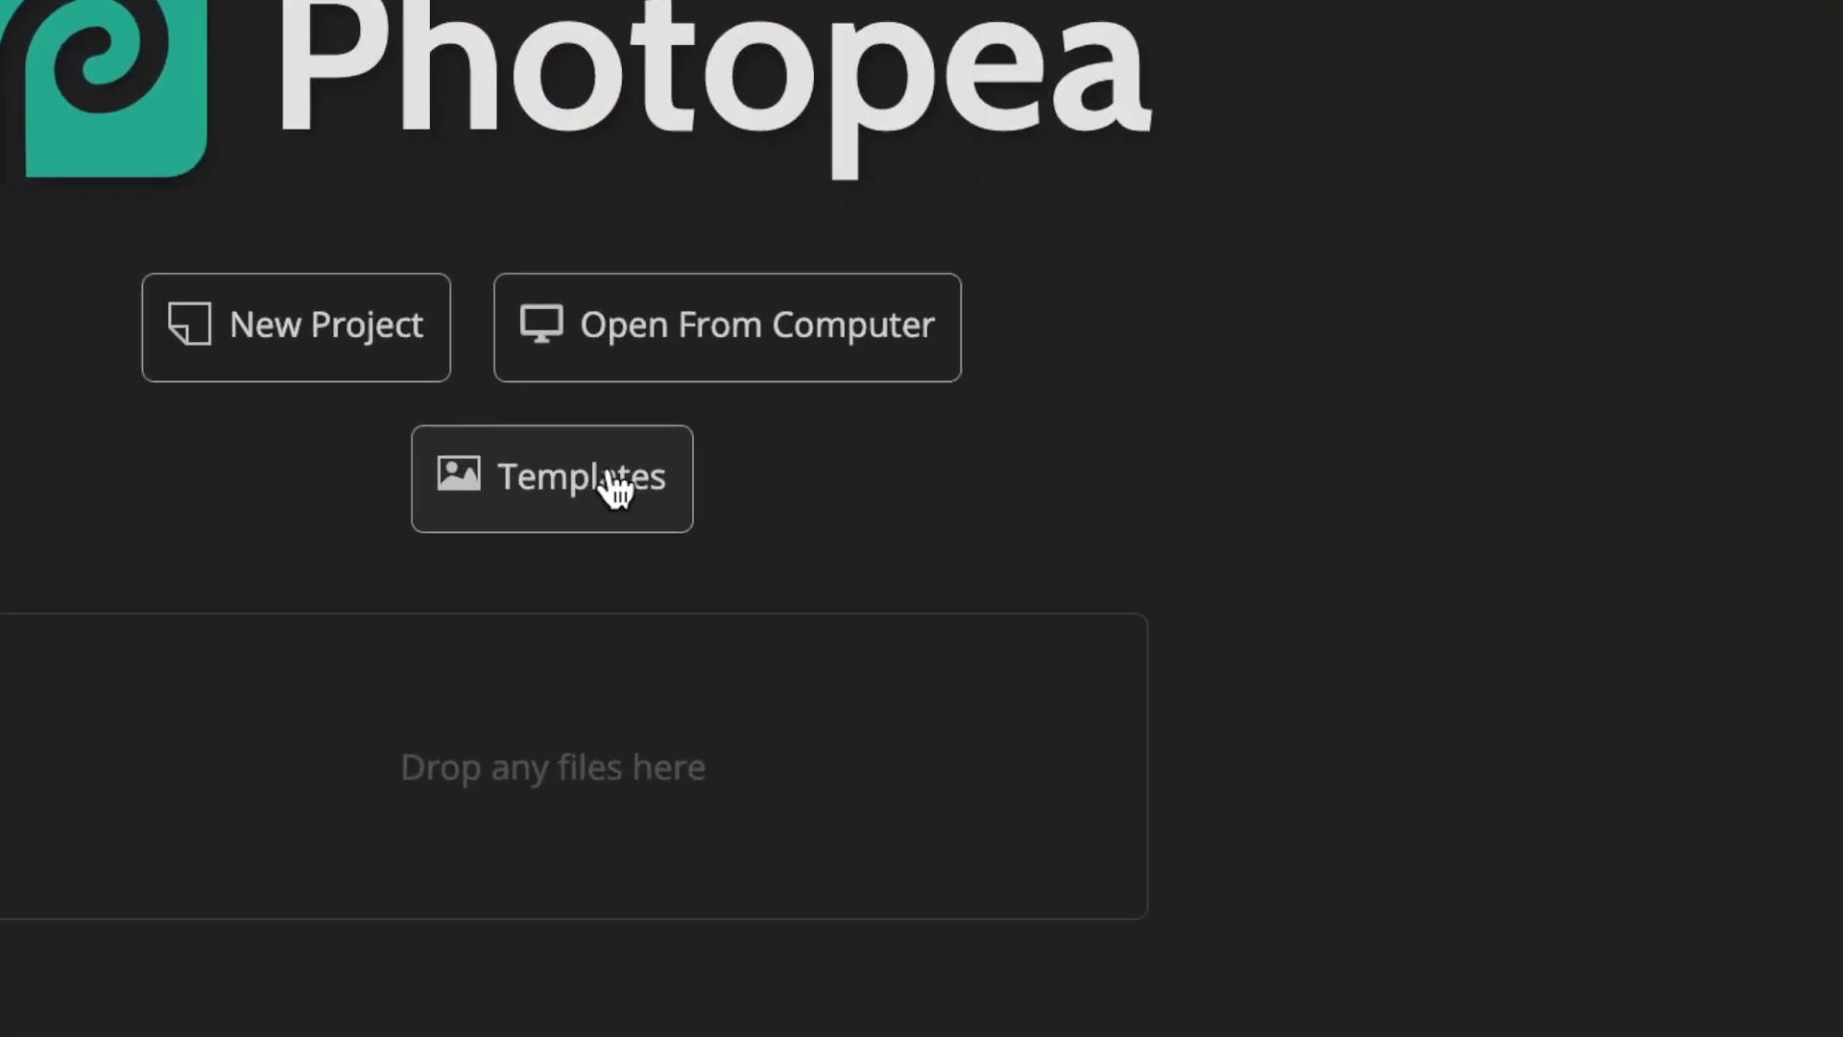
Switch to Photopea, browse the top templates, and open the "Logo Mockup on Office Glass" template.
click(614, 487)
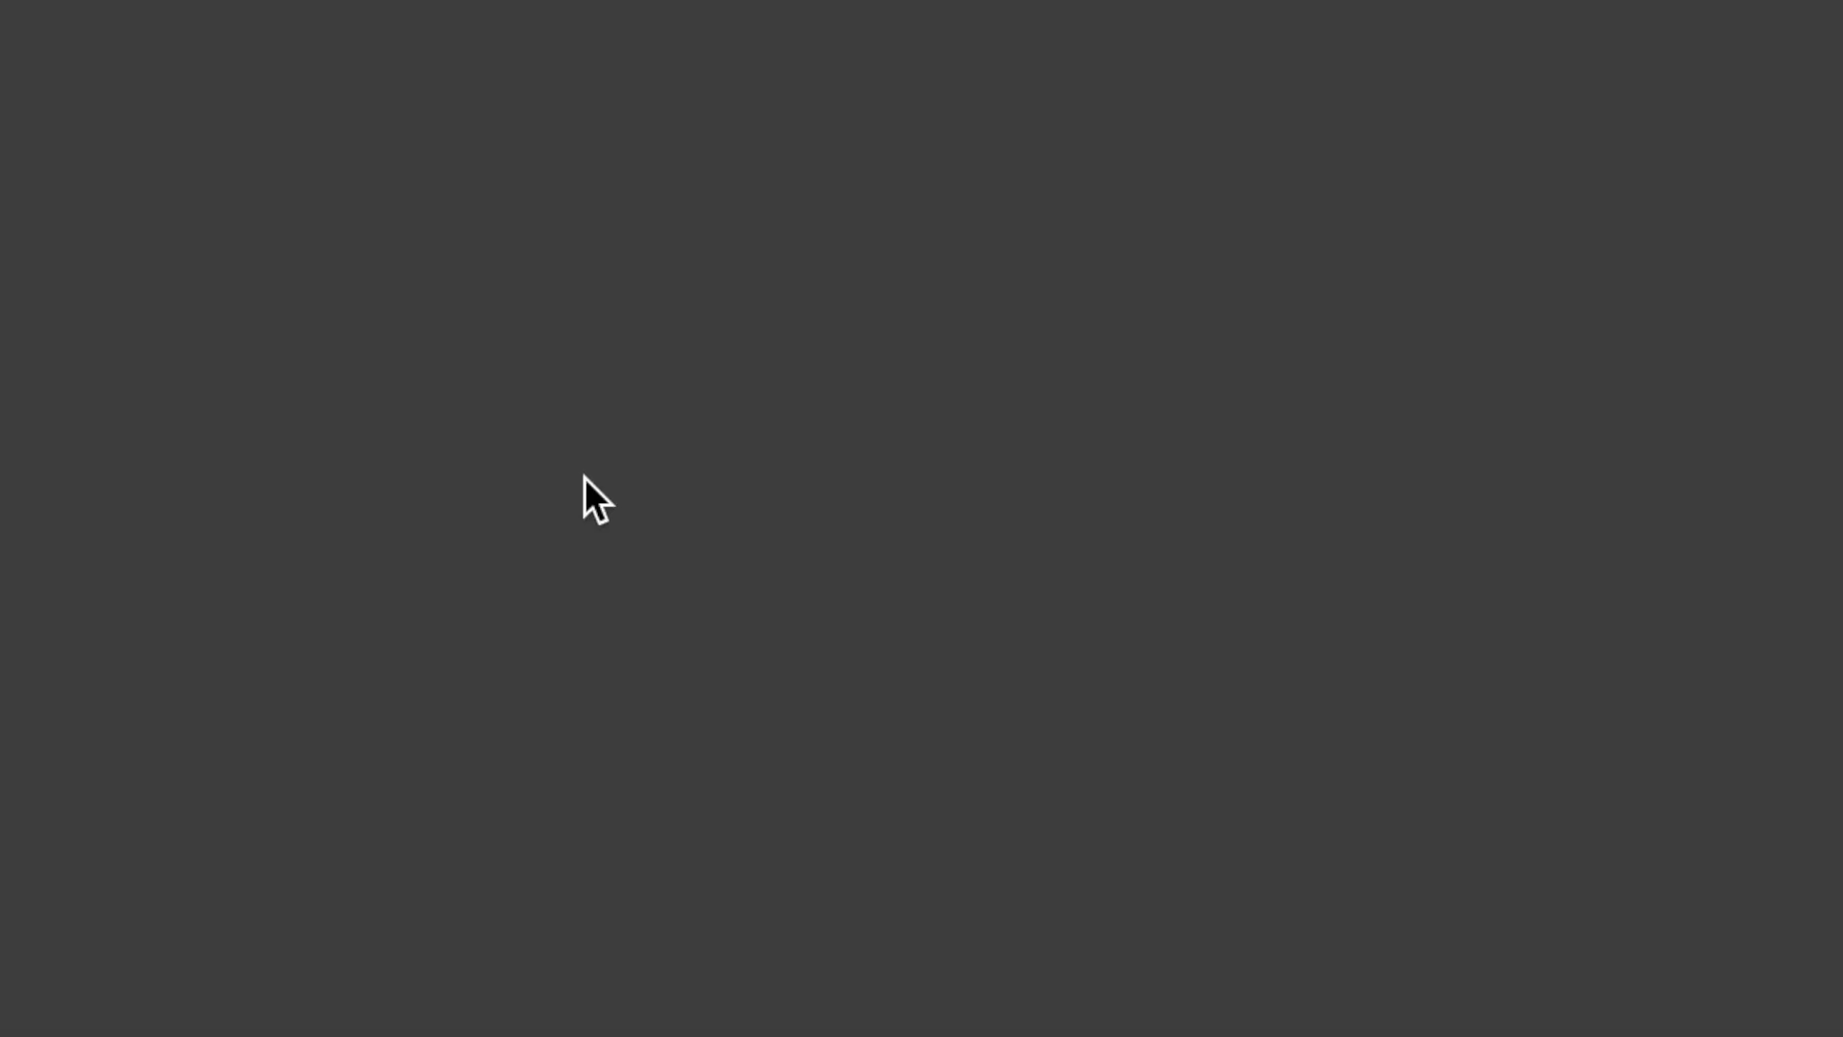
scroll(1210, 700, down, 10)
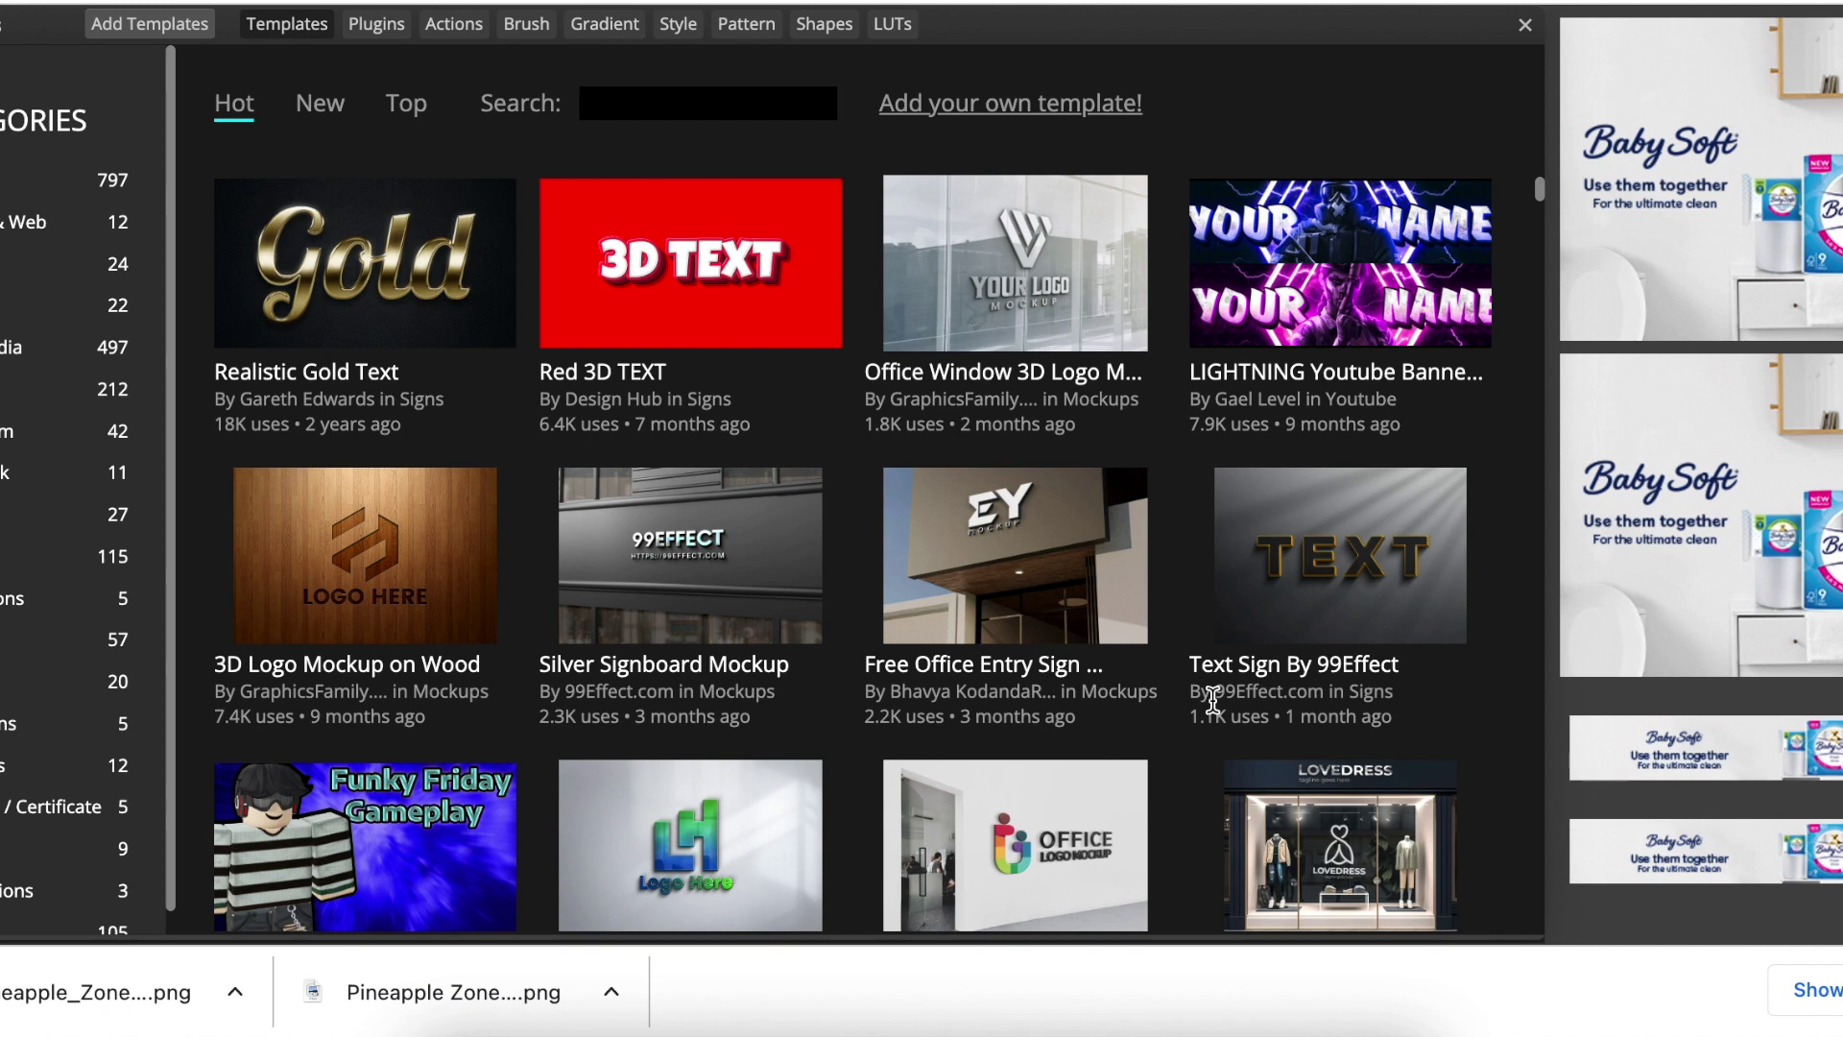
scroll(1213, 698, down, 3)
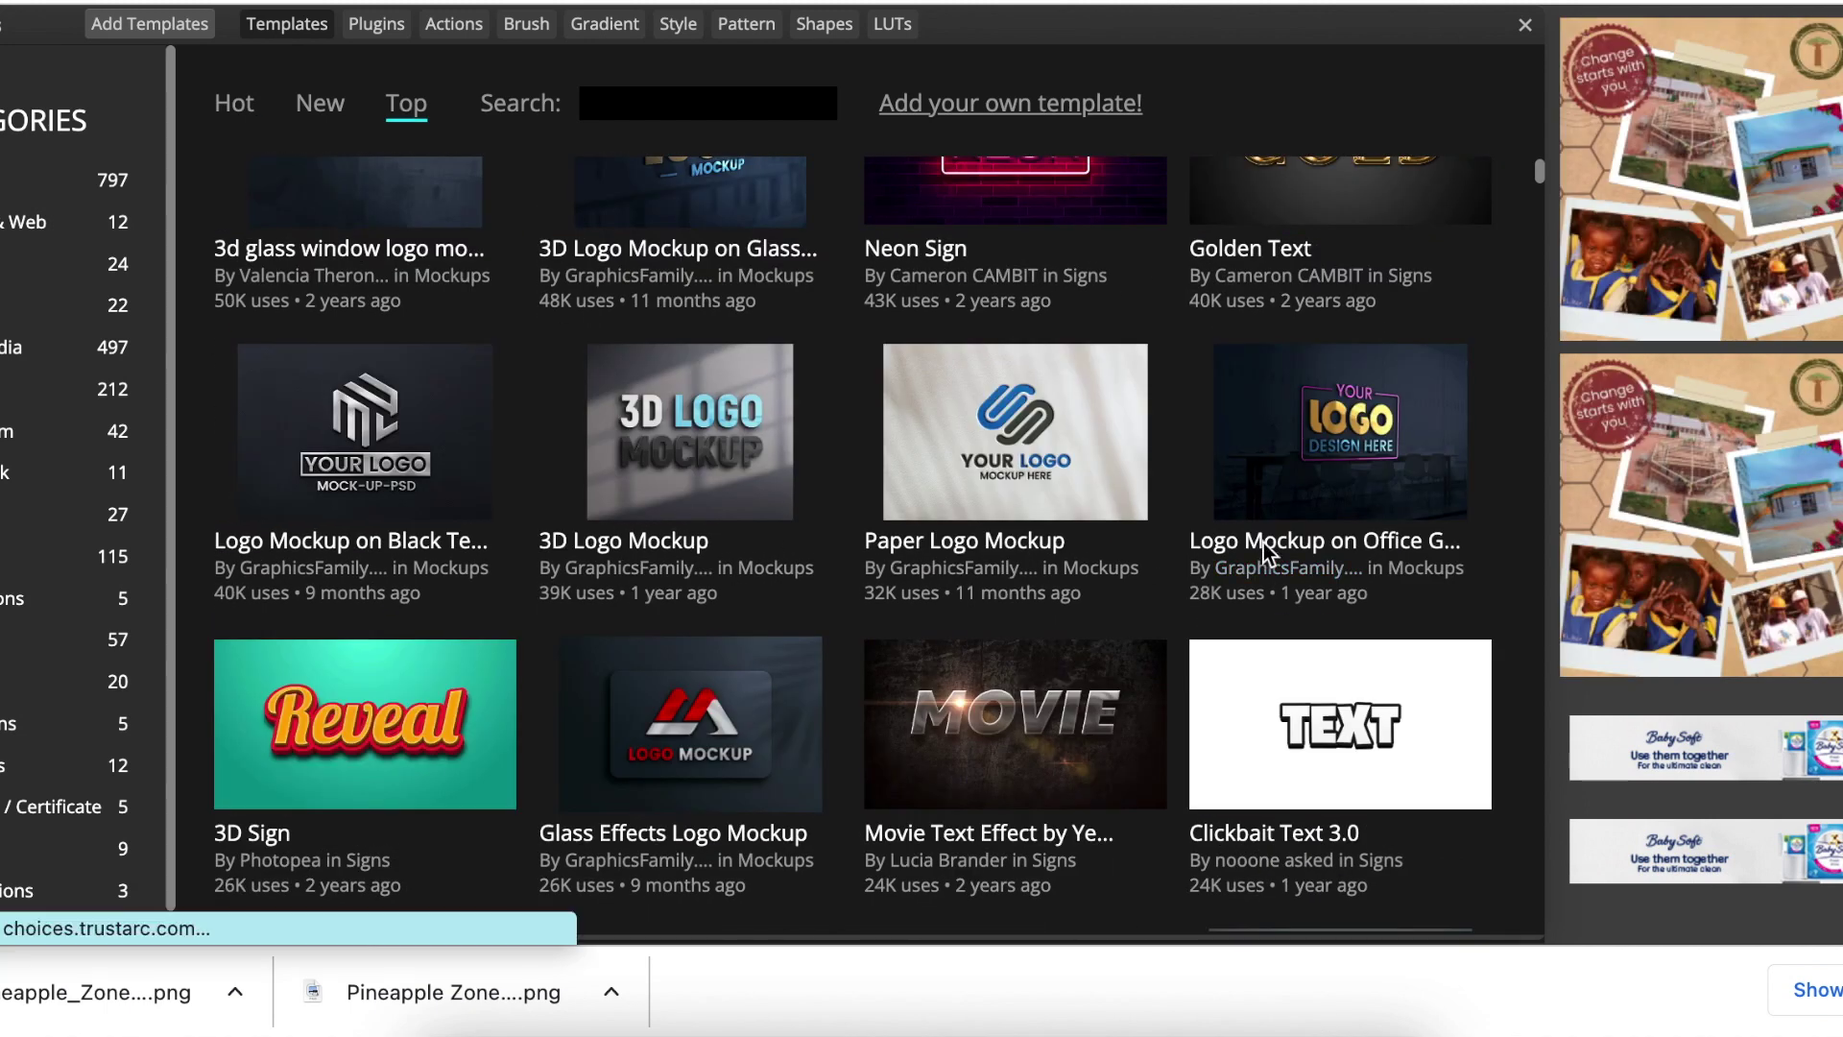
click(1263, 543)
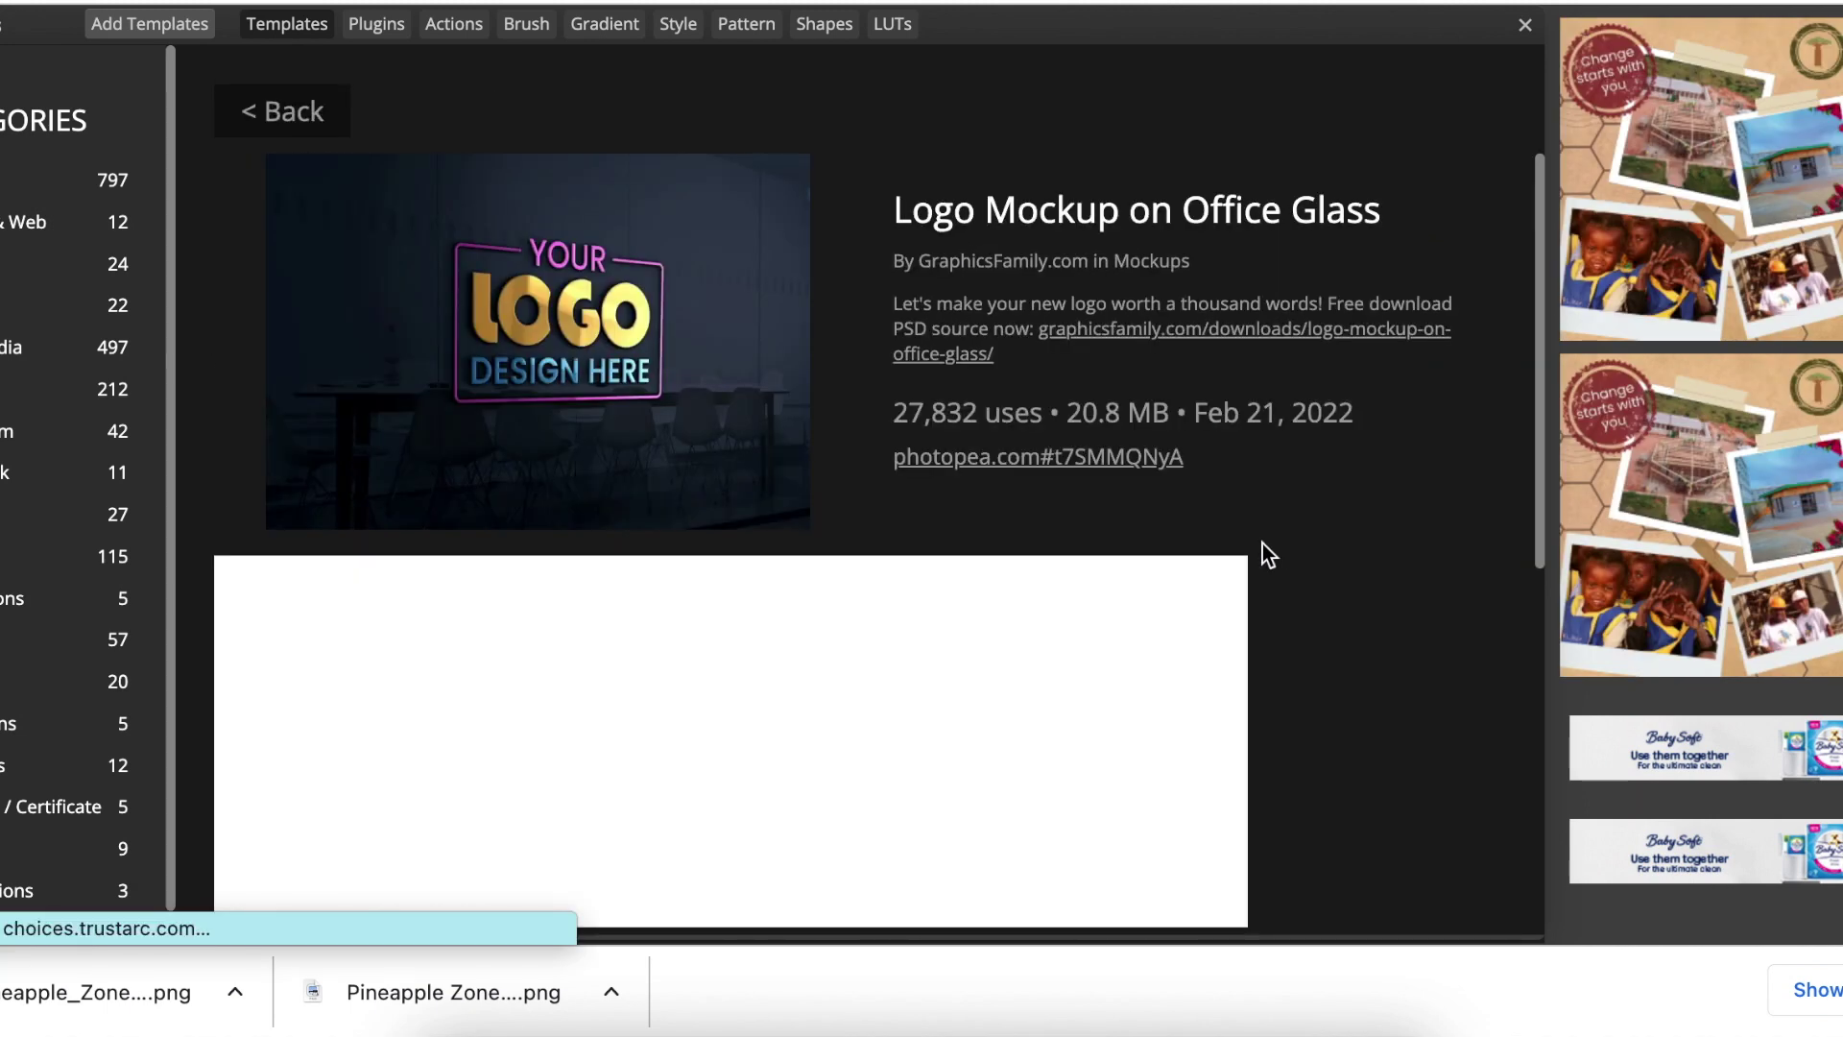
click(1050, 459)
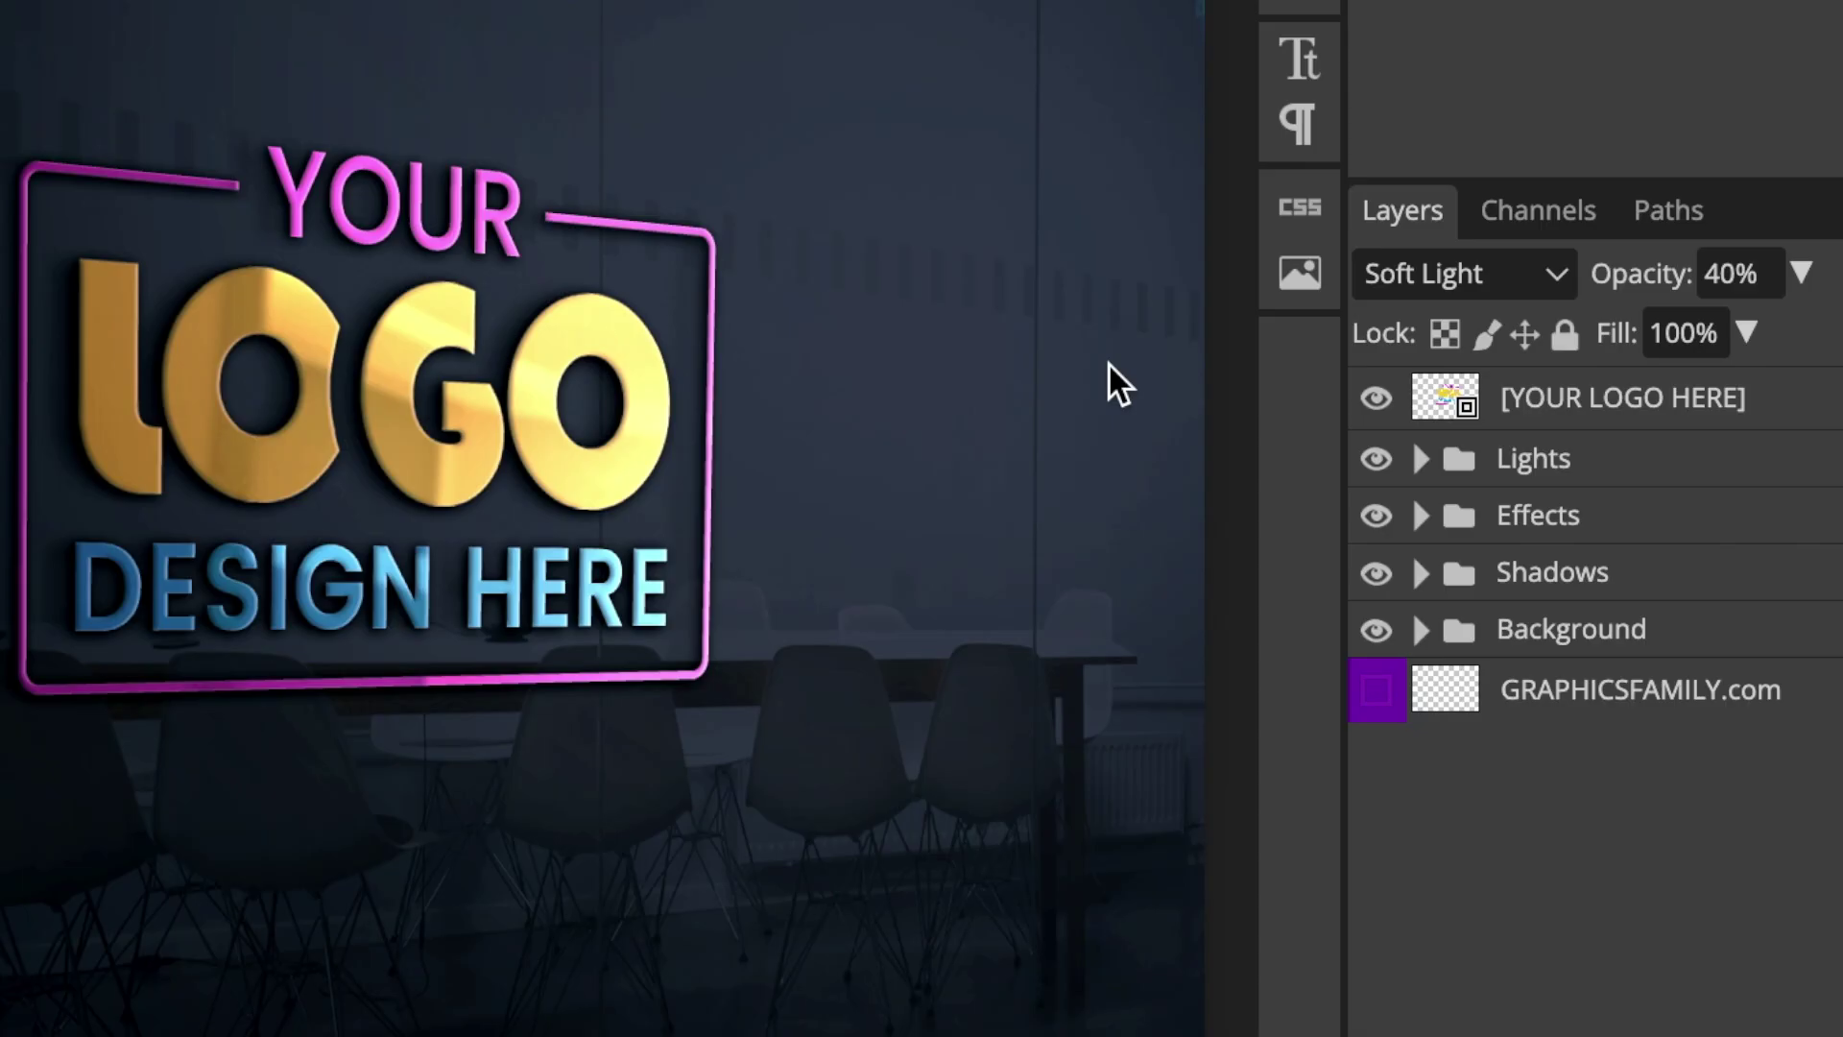
Open the [YOUR LOGO HERE] smart object and replace its sample artwork with the downloaded Pineapple Zone logo, hiding the original layers.
double_click(1433, 403)
click(1364, 527)
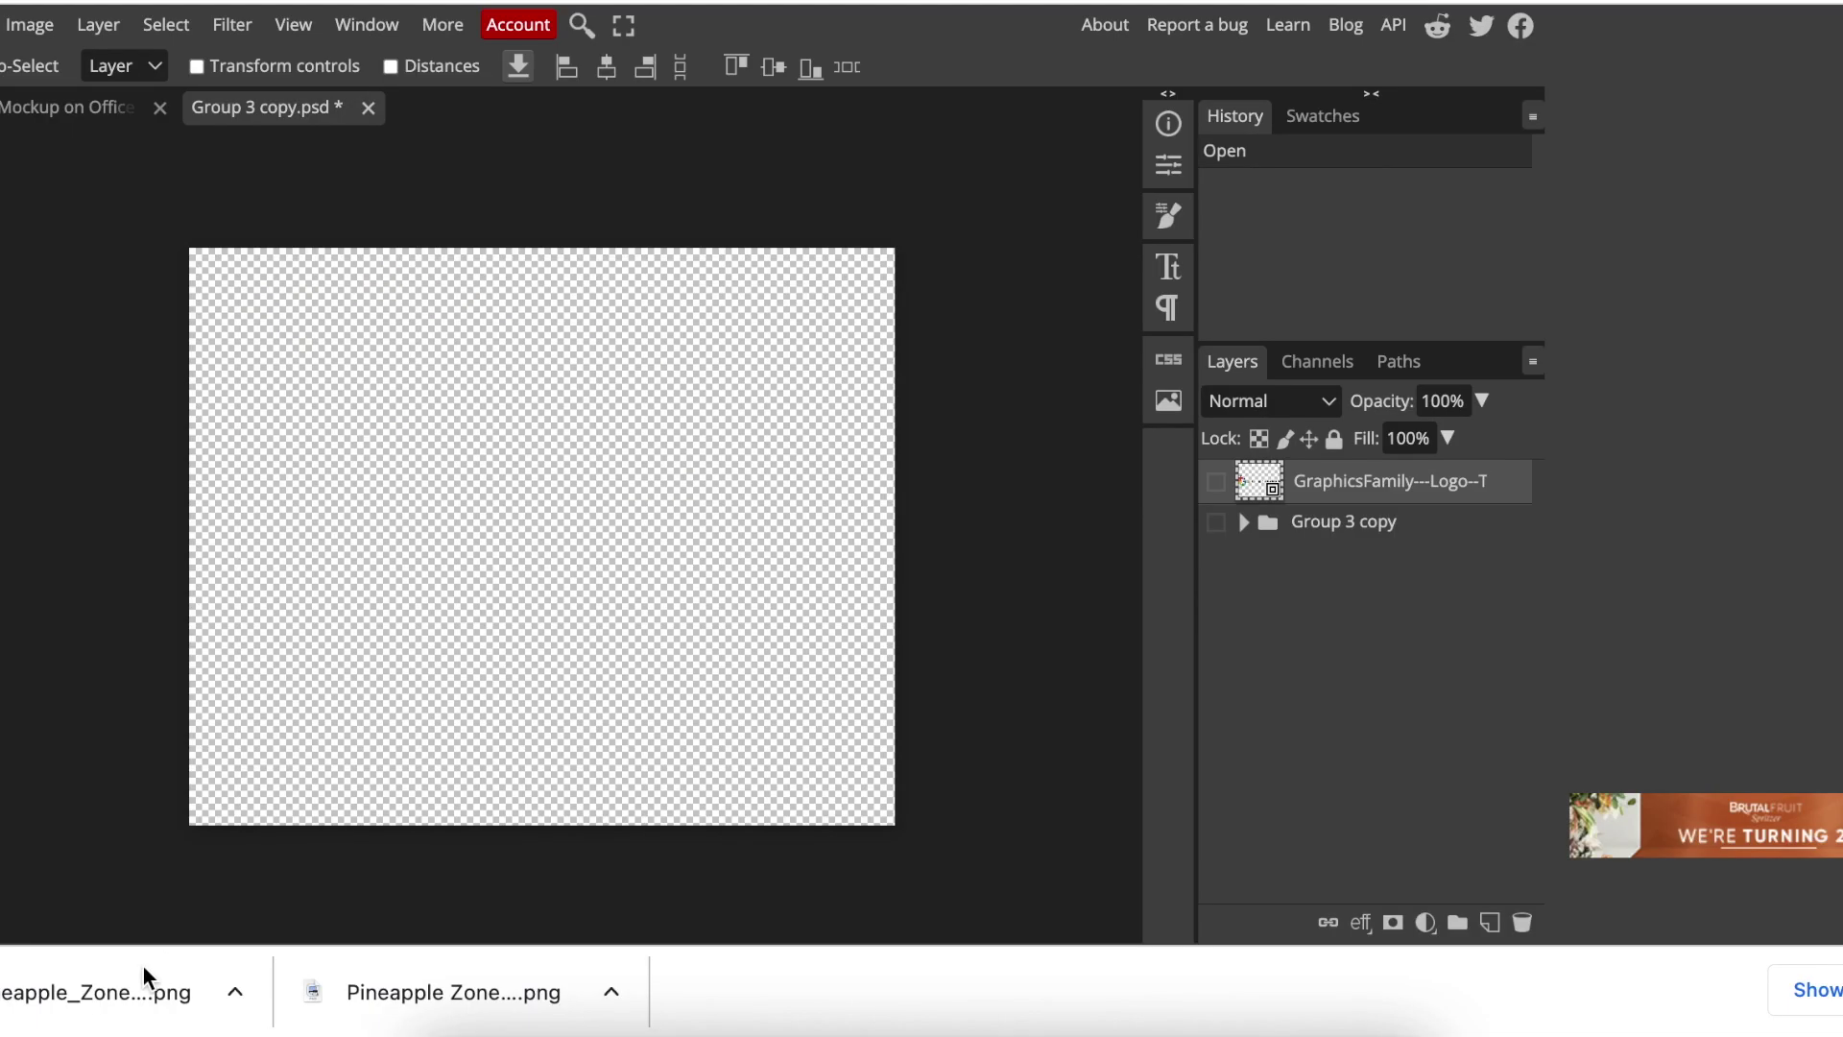
drag(142, 966, 455, 718)
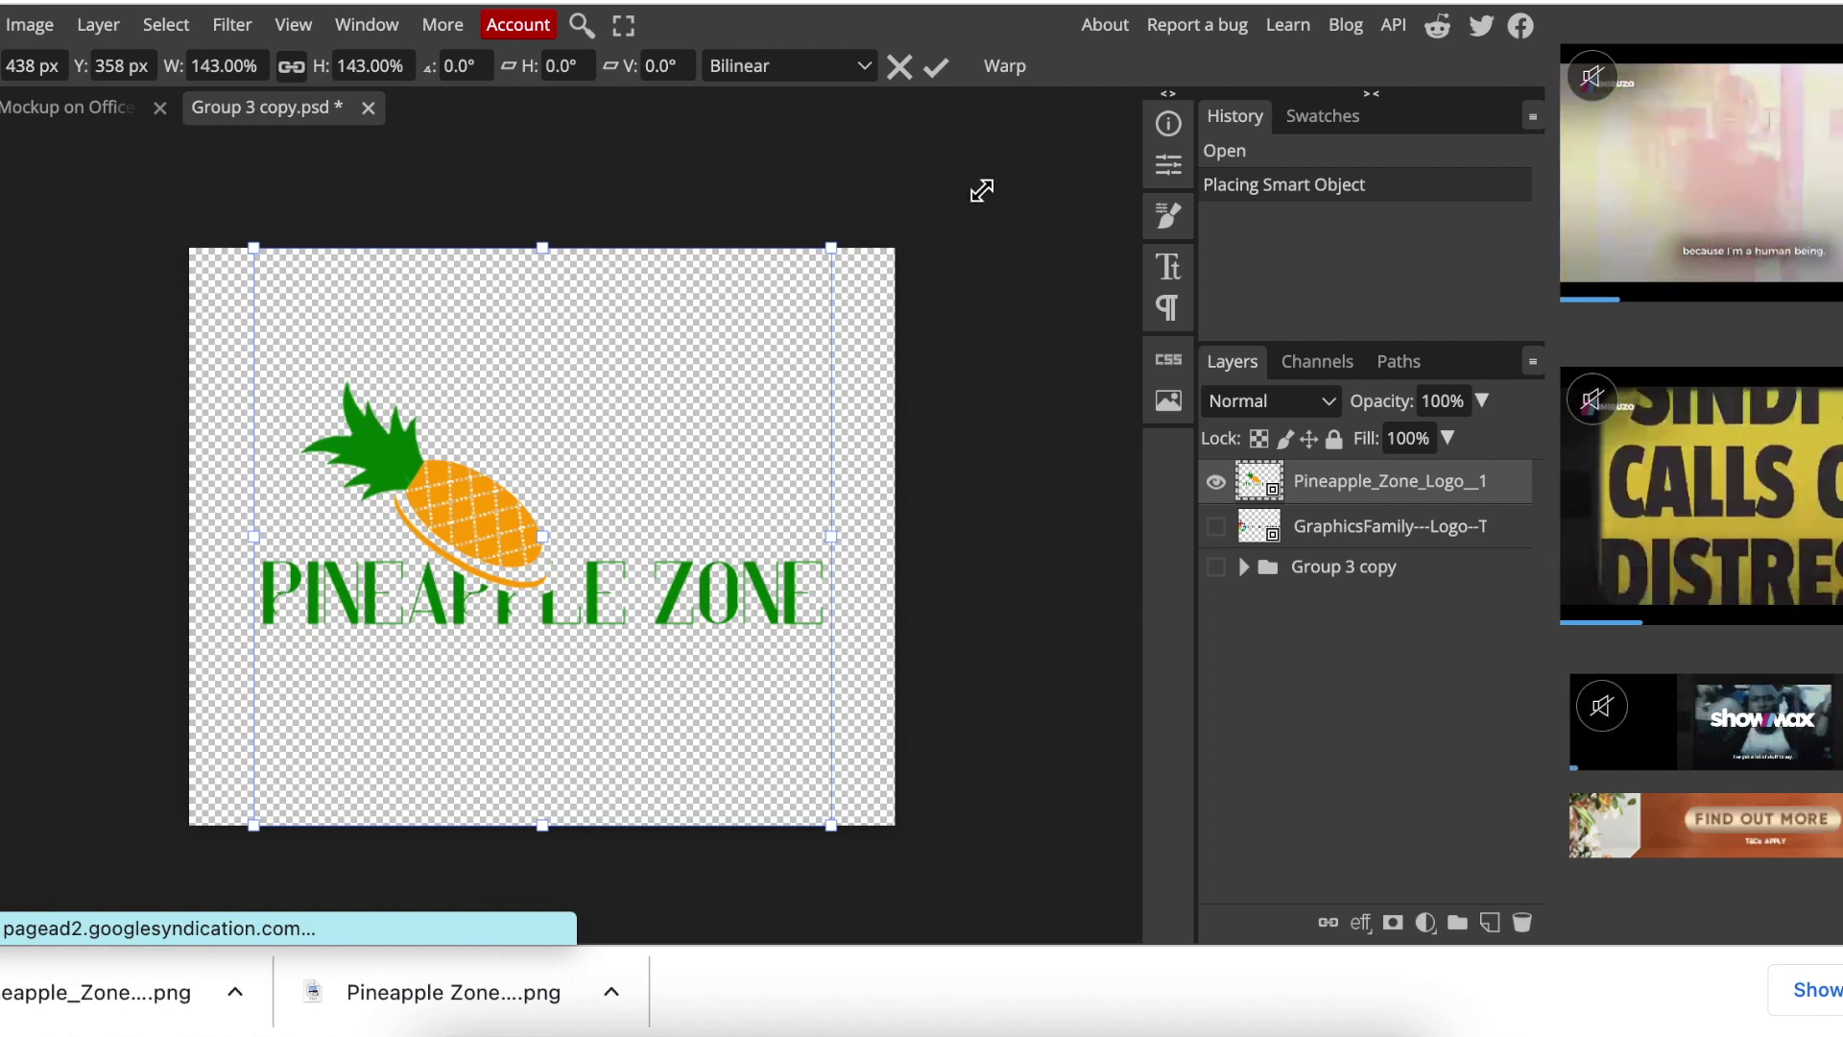
Scale the placed logo to about 175% to span the canvas width, save the smart object, and return to the mockup.
drag(831, 248, 998, 185)
drag(936, 818, 895, 824)
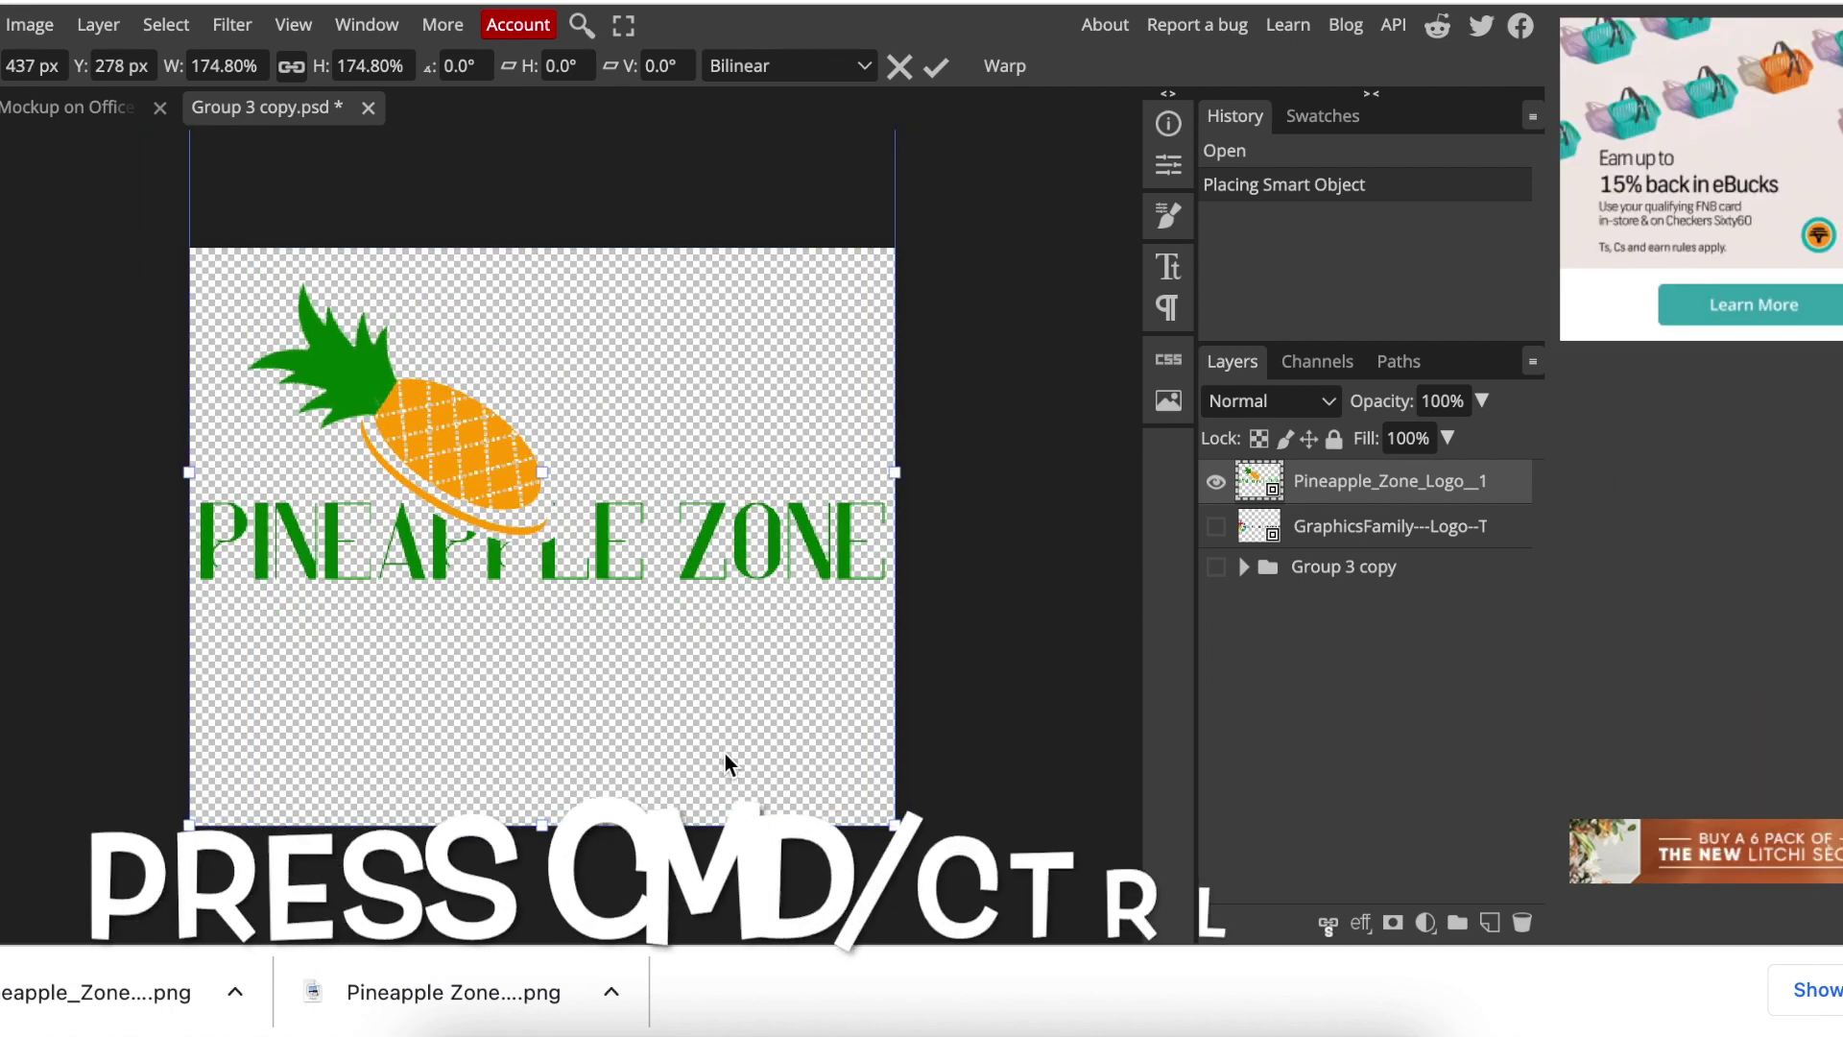
key(ctrl+s)
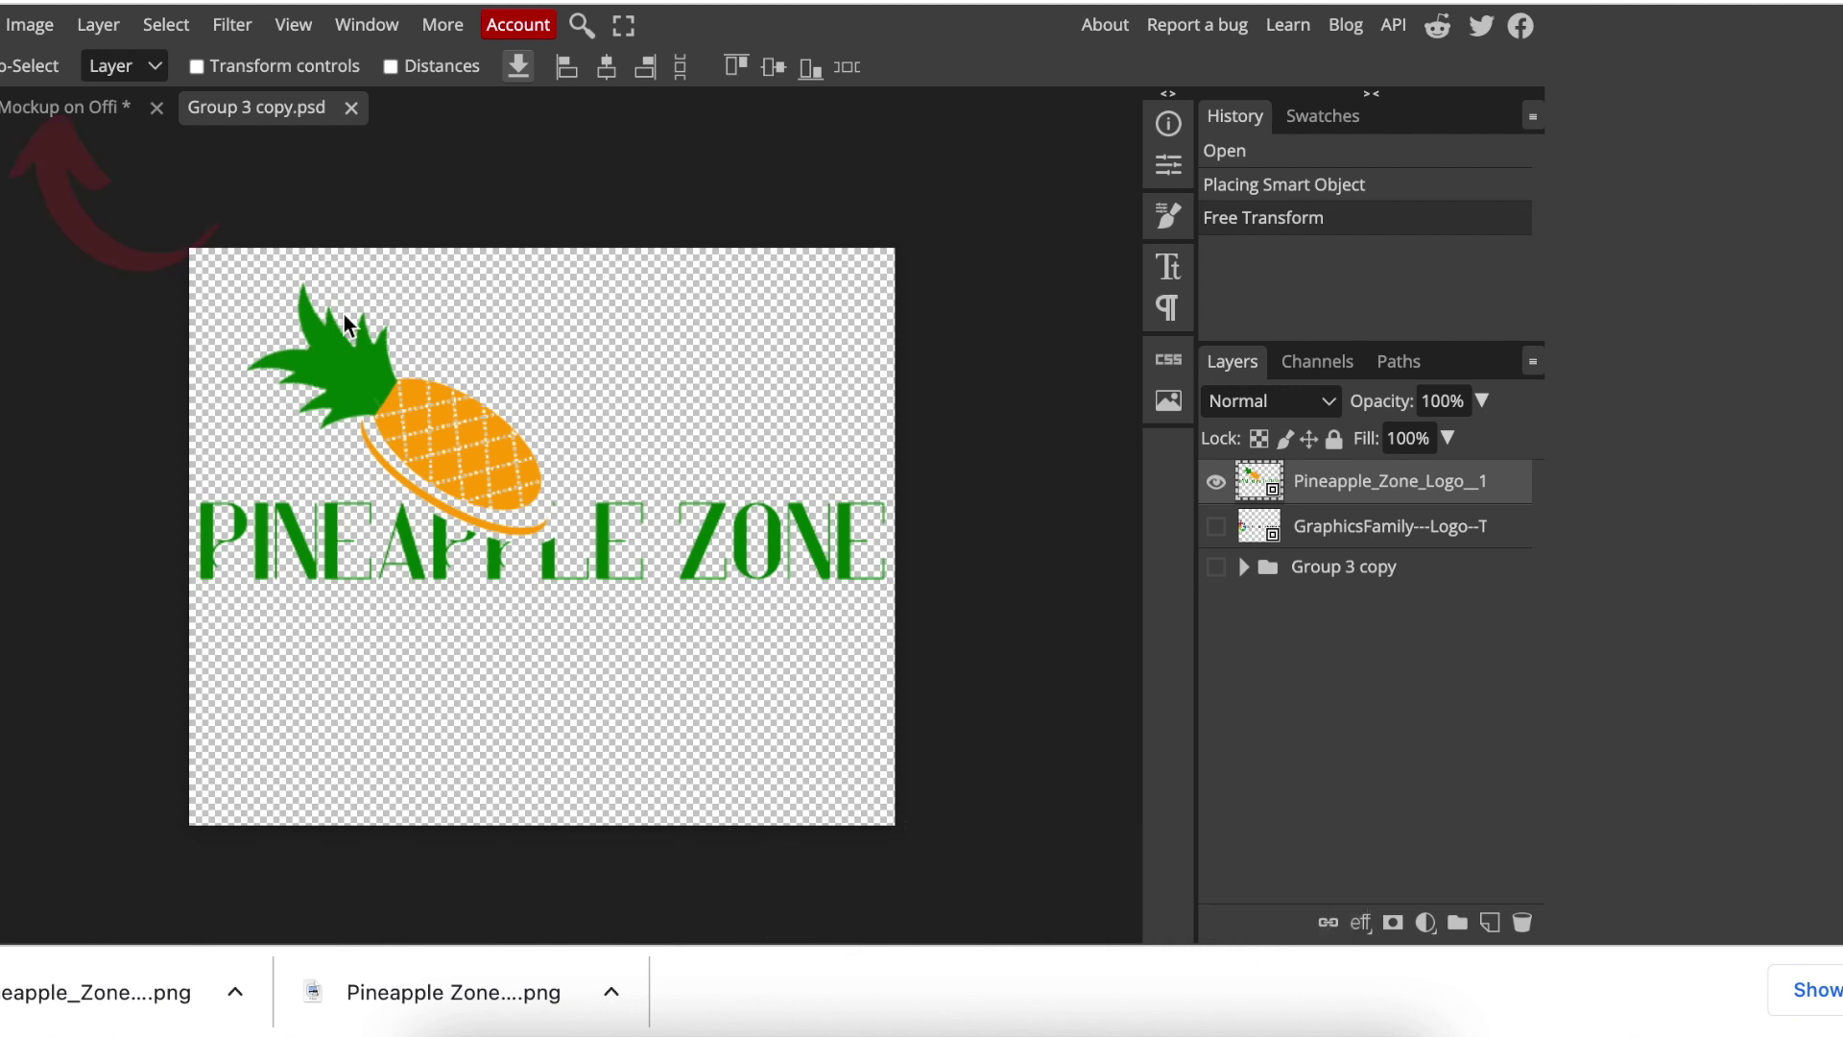
click(101, 111)
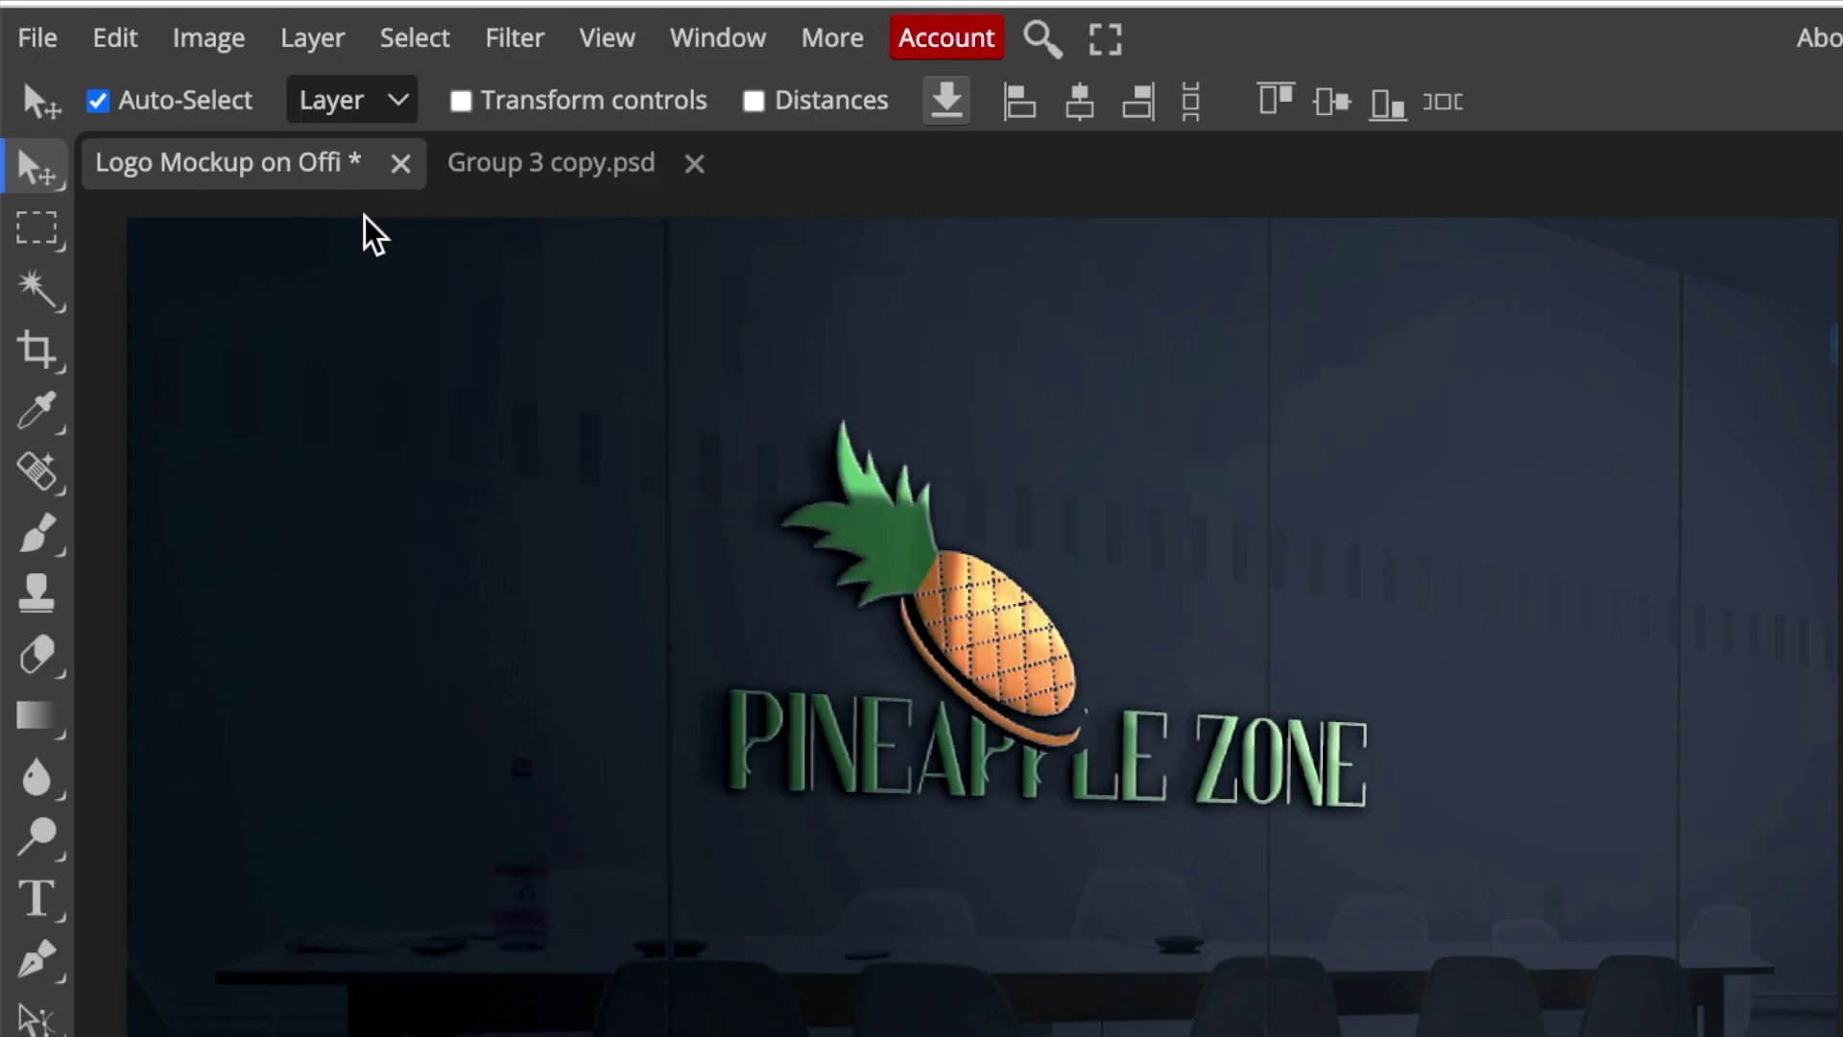
Export the finished mockup as a PNG with the width set to 700 px and proportions linked.
click(44, 38)
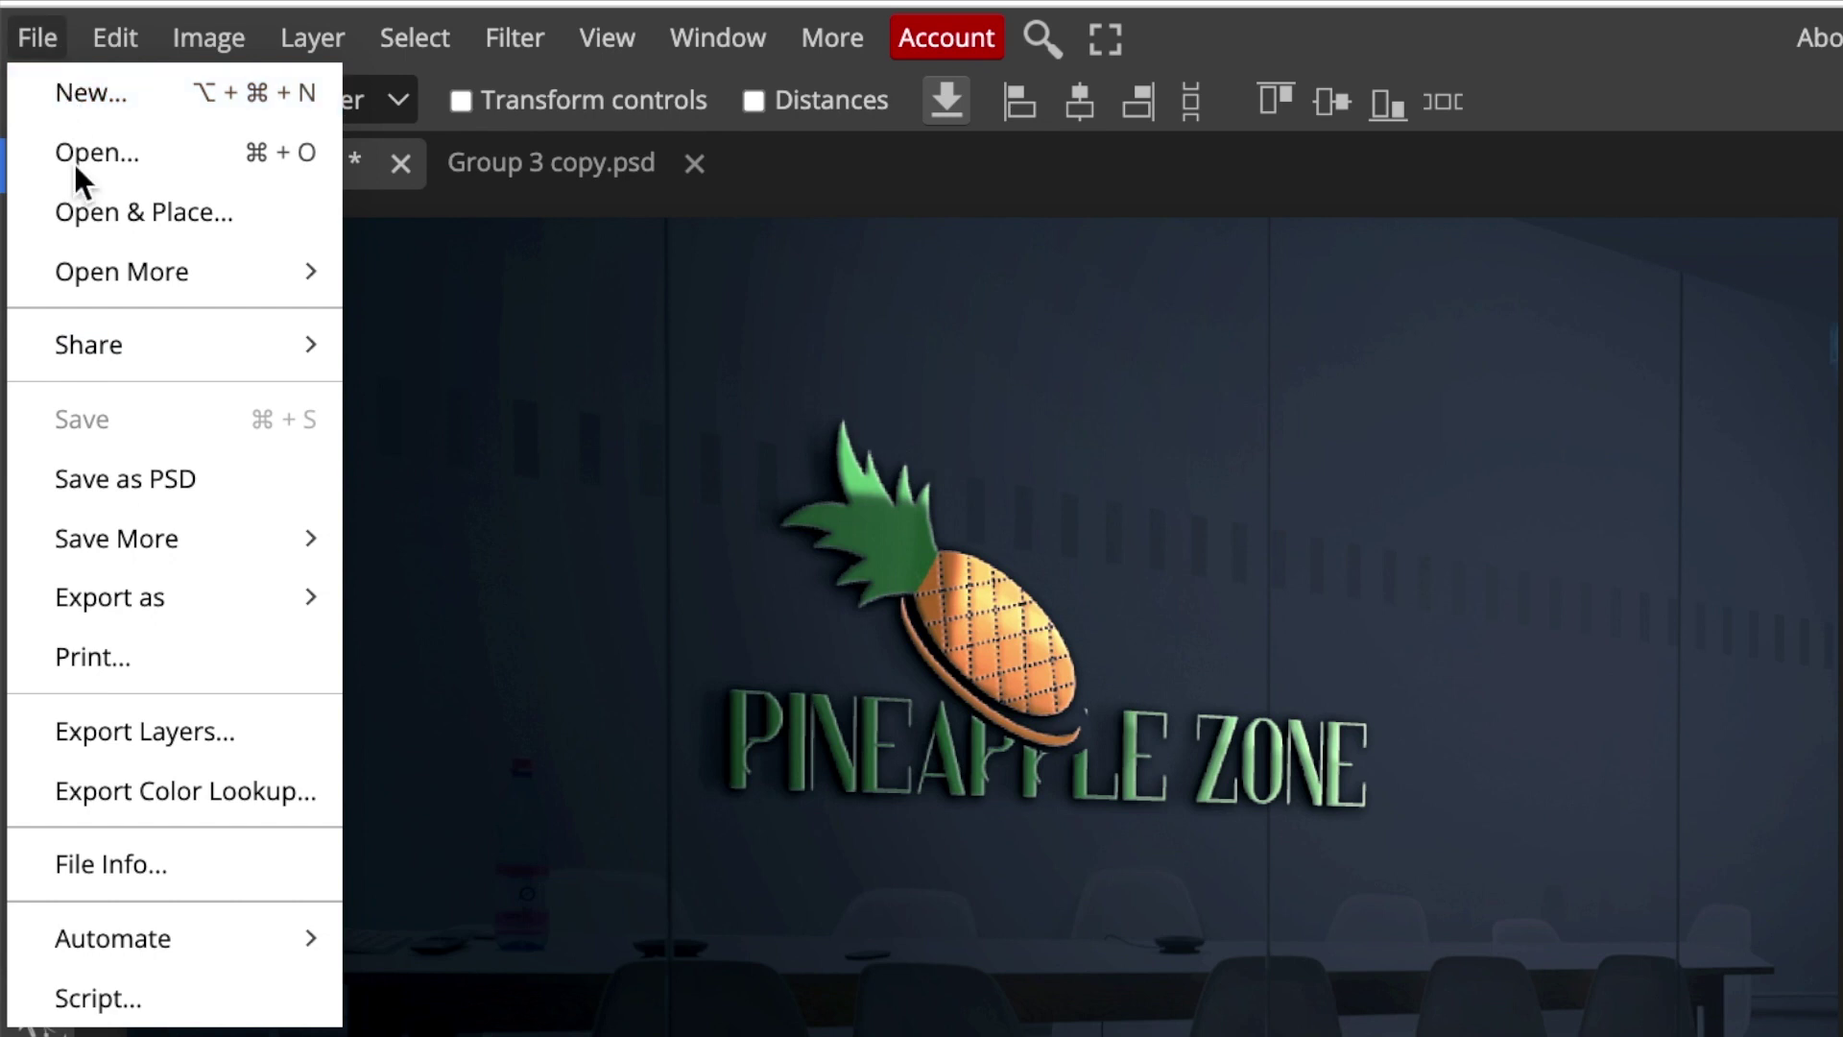
mouse_move(159, 597)
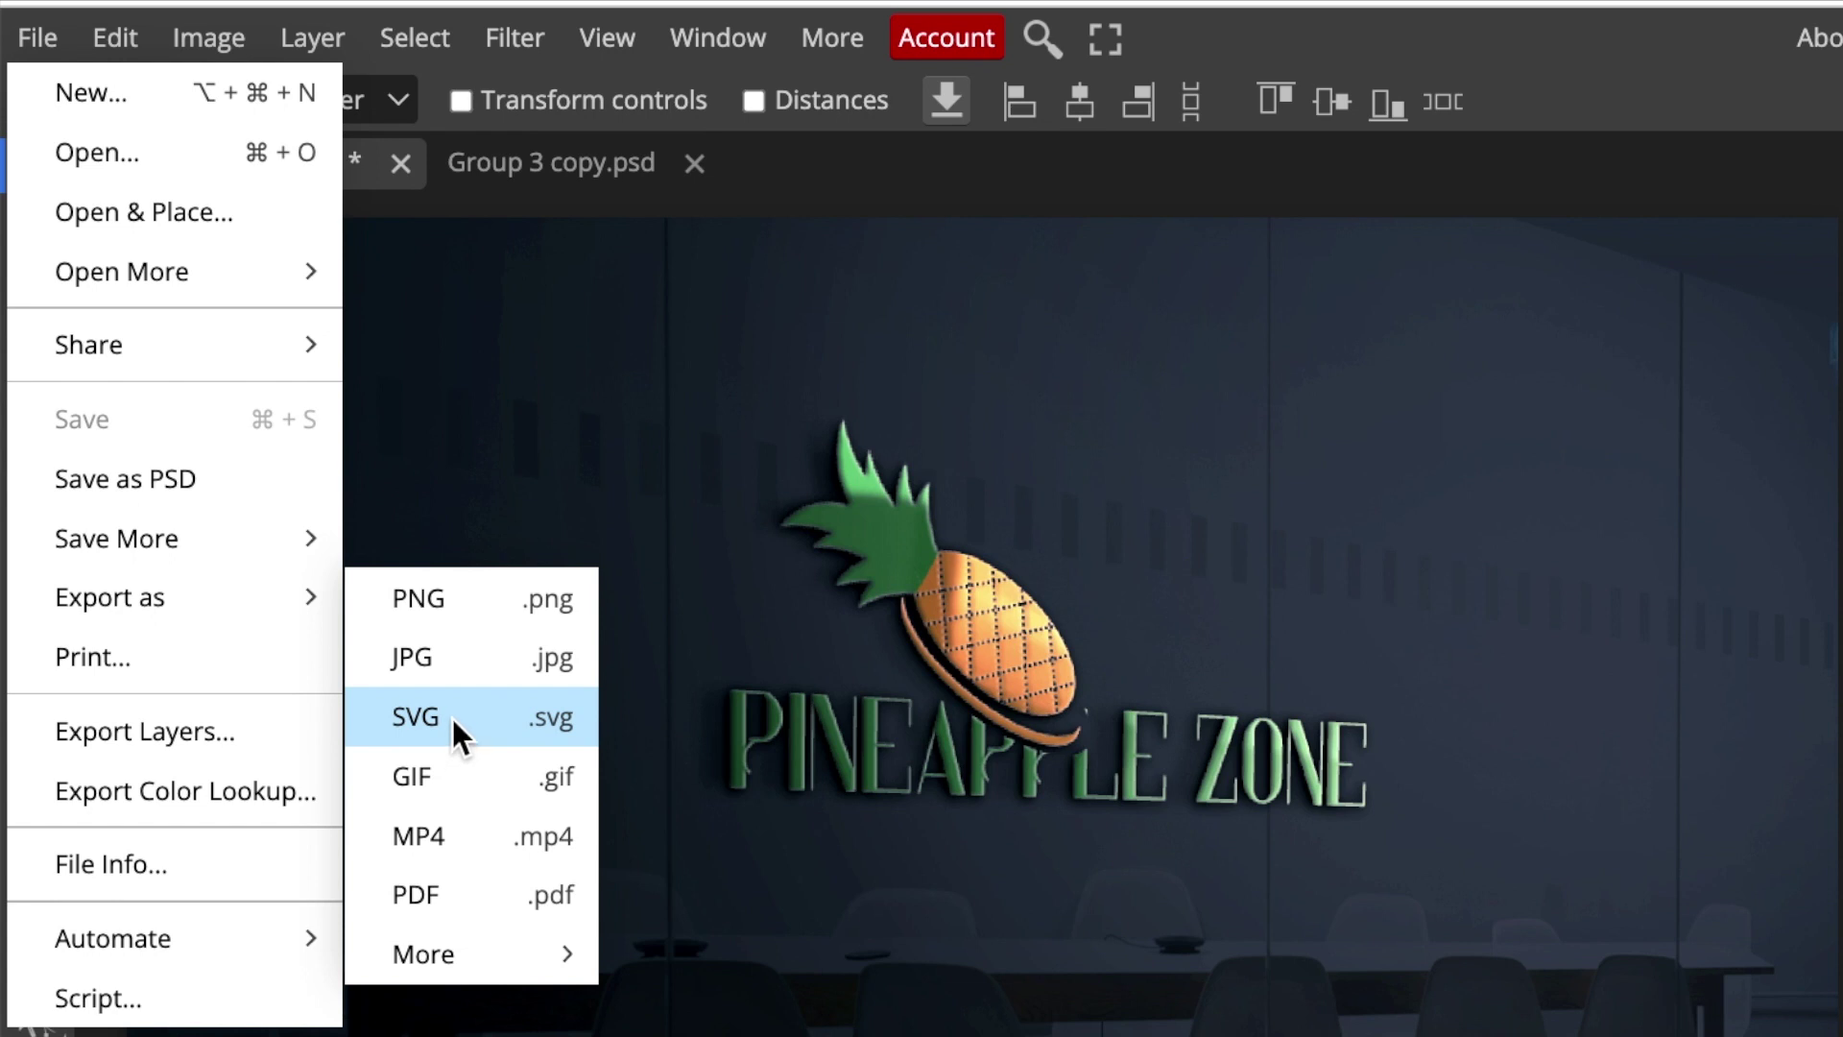
click(465, 599)
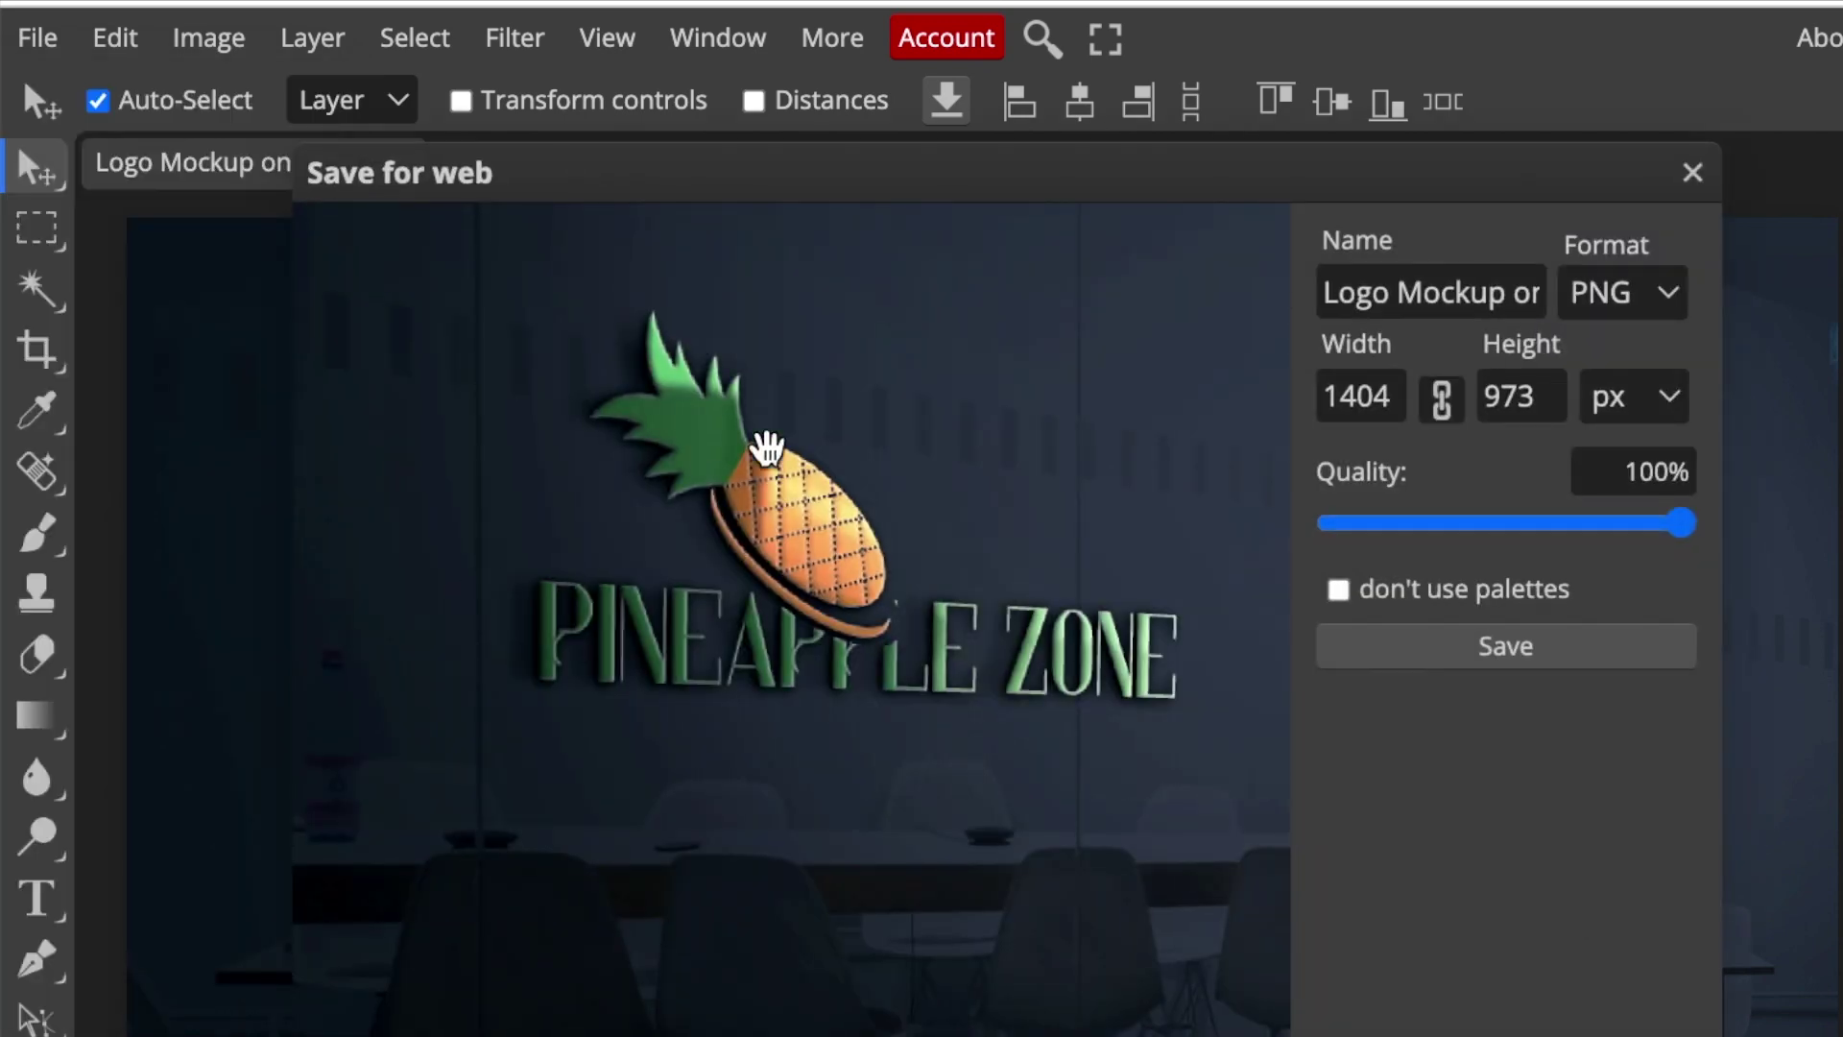
drag(1395, 400, 1307, 412)
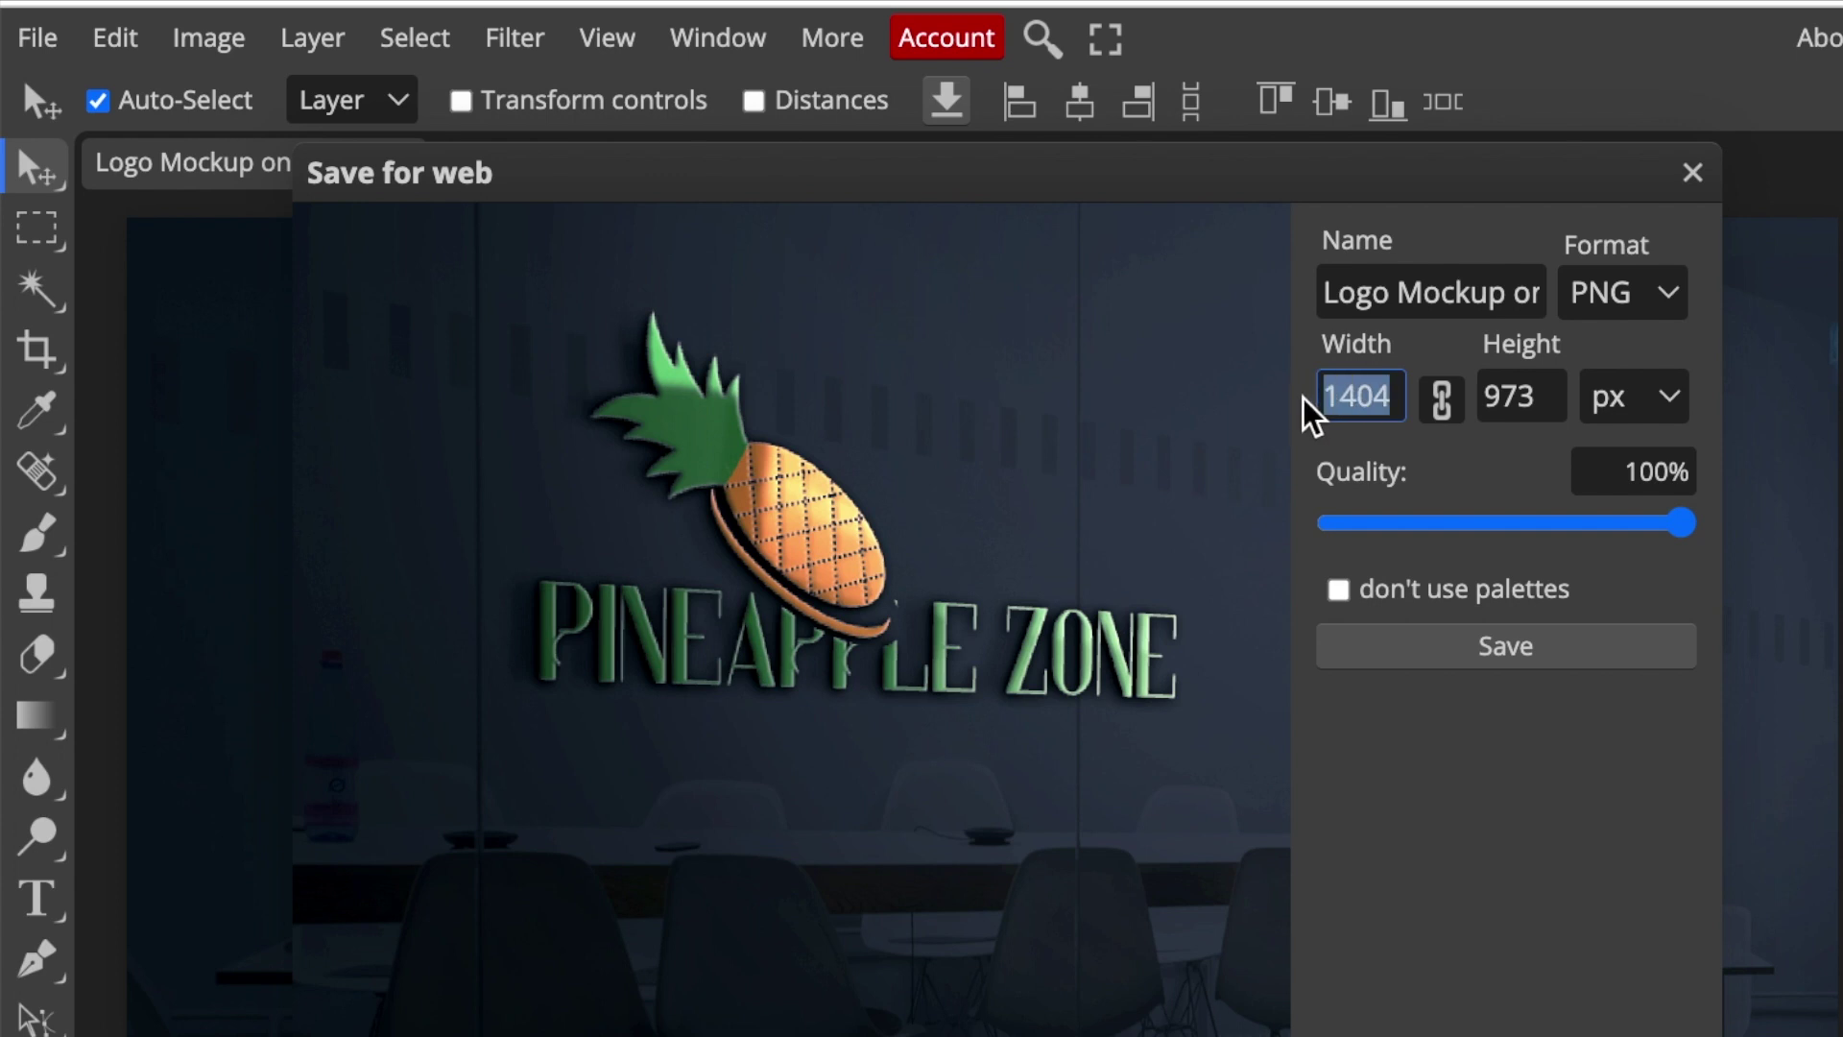
text(700)
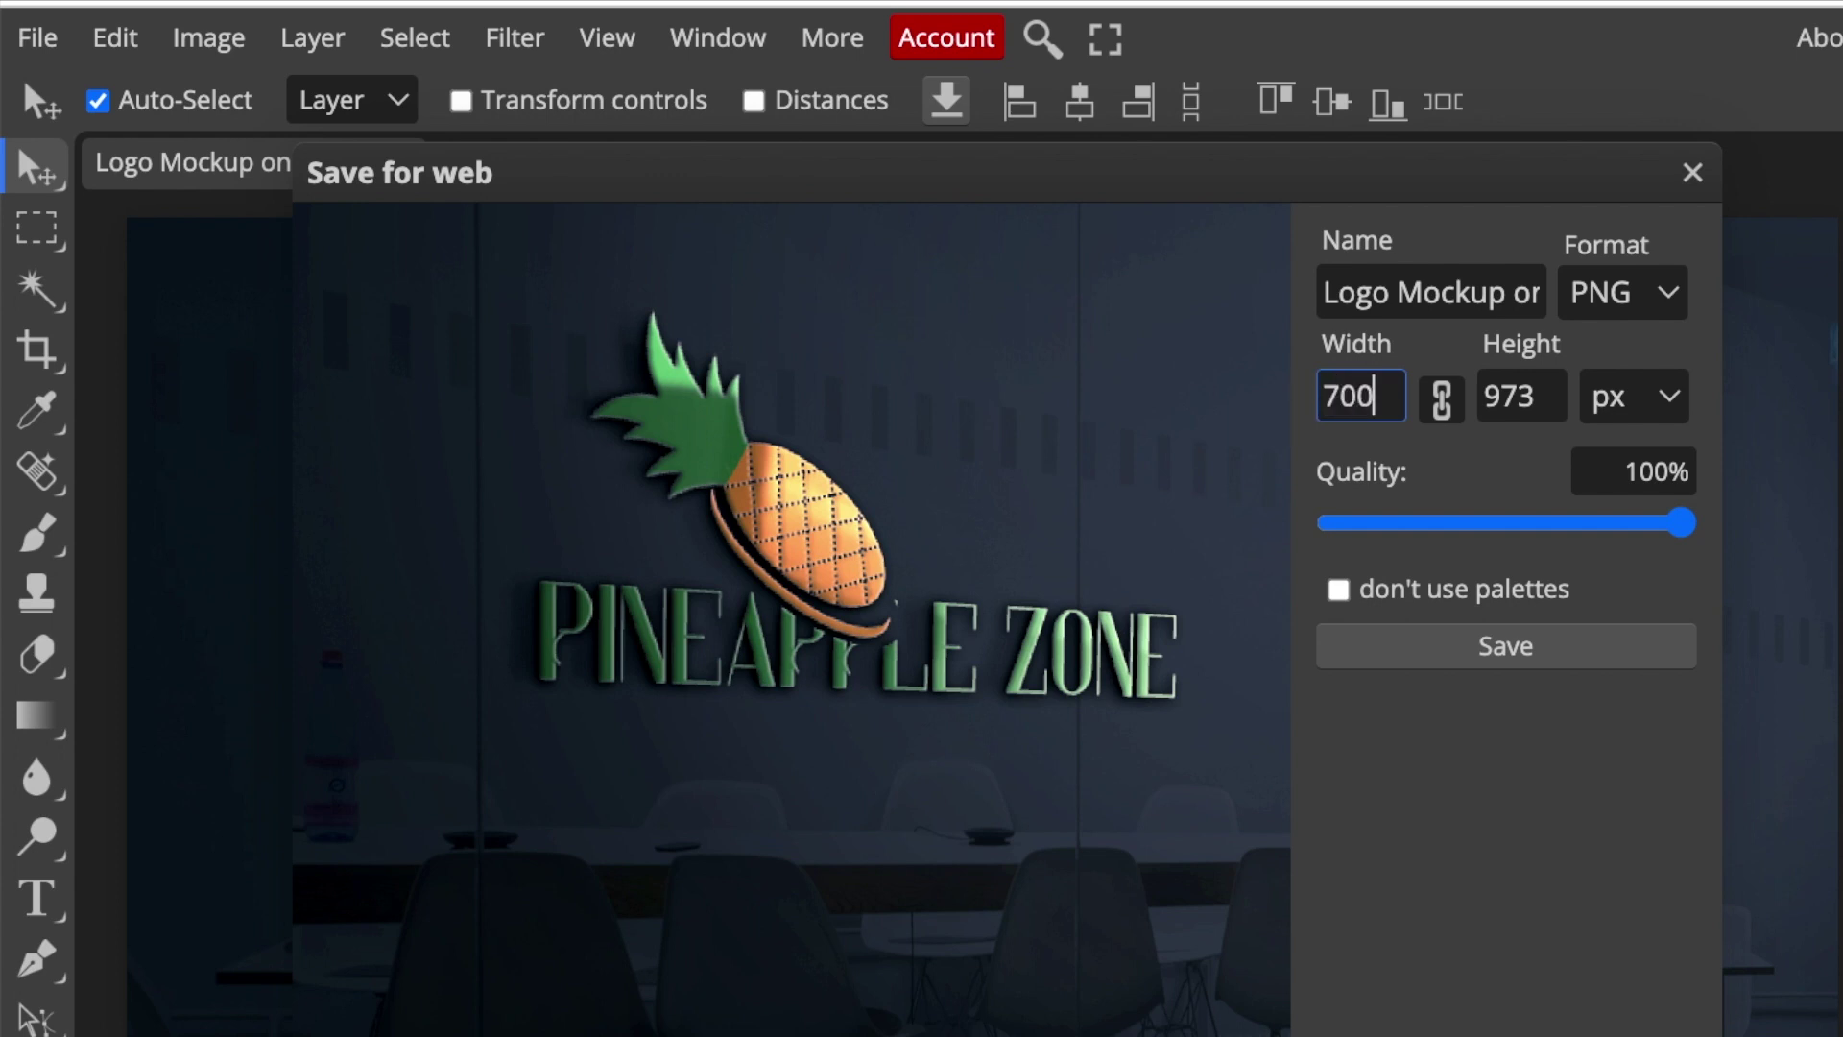
key(Tab)
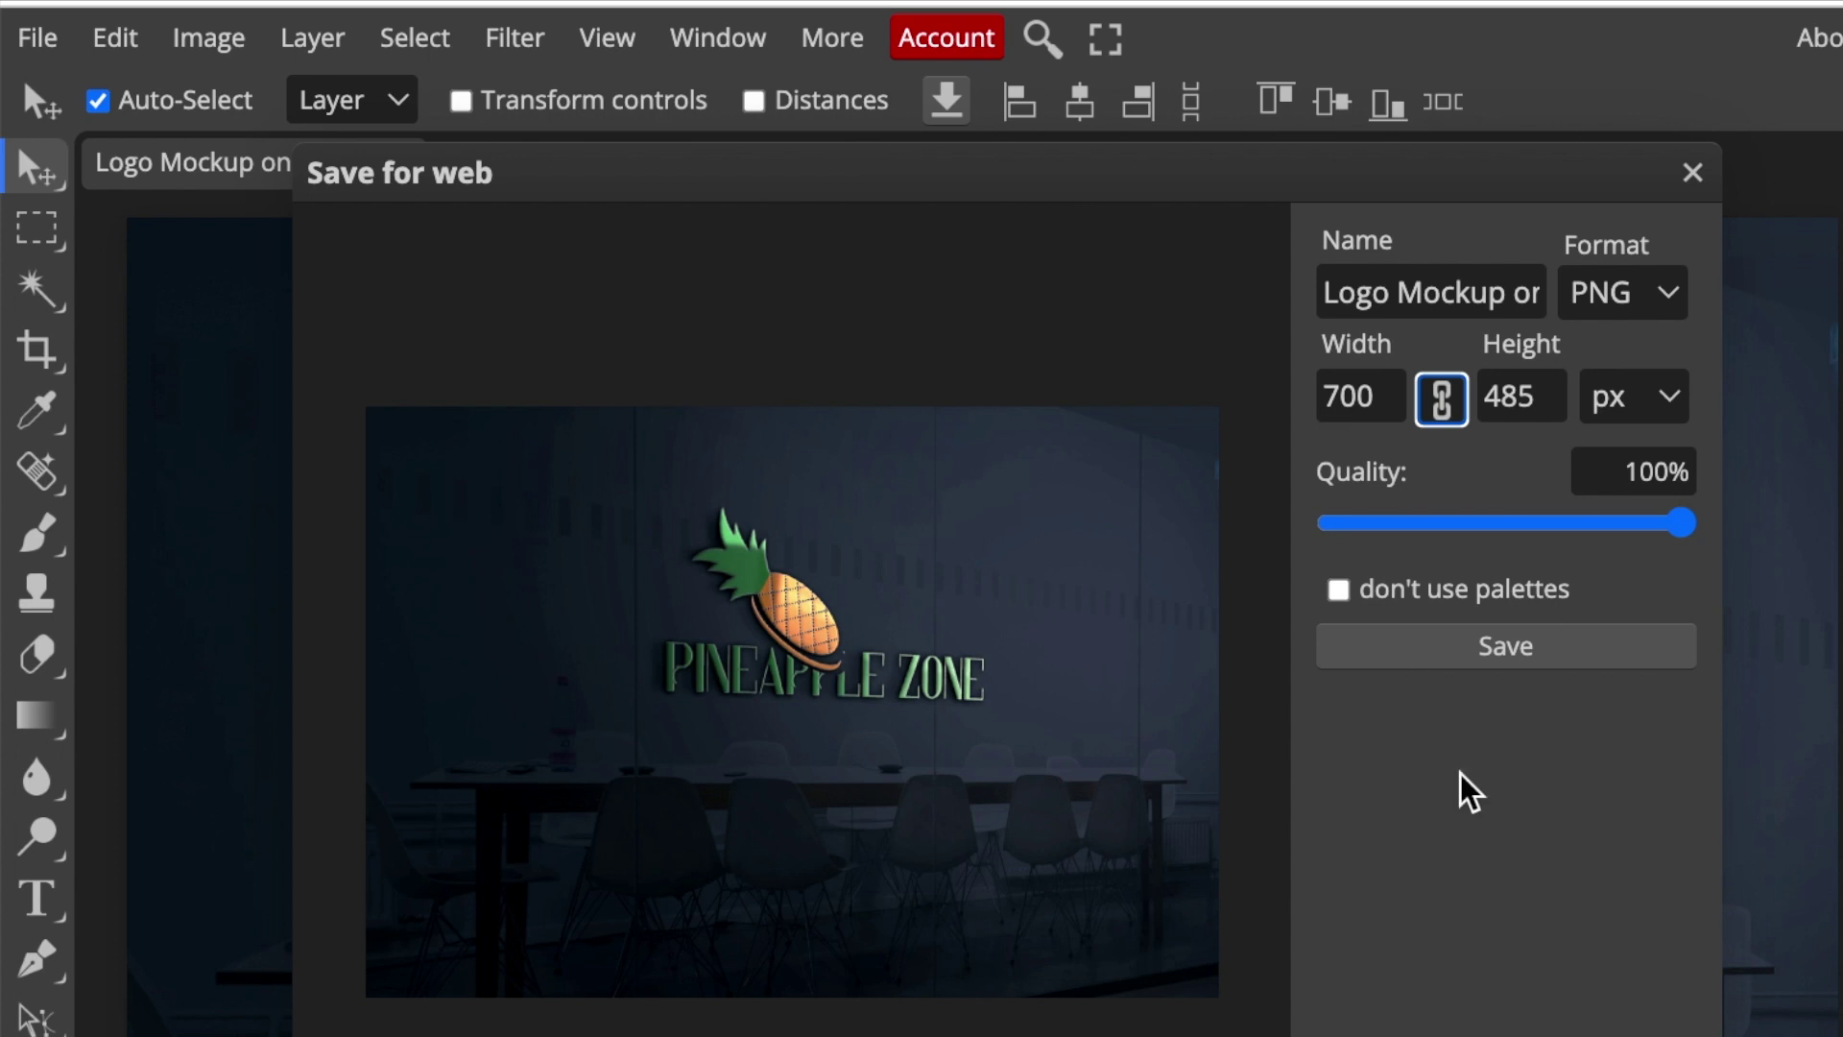
click(1549, 652)
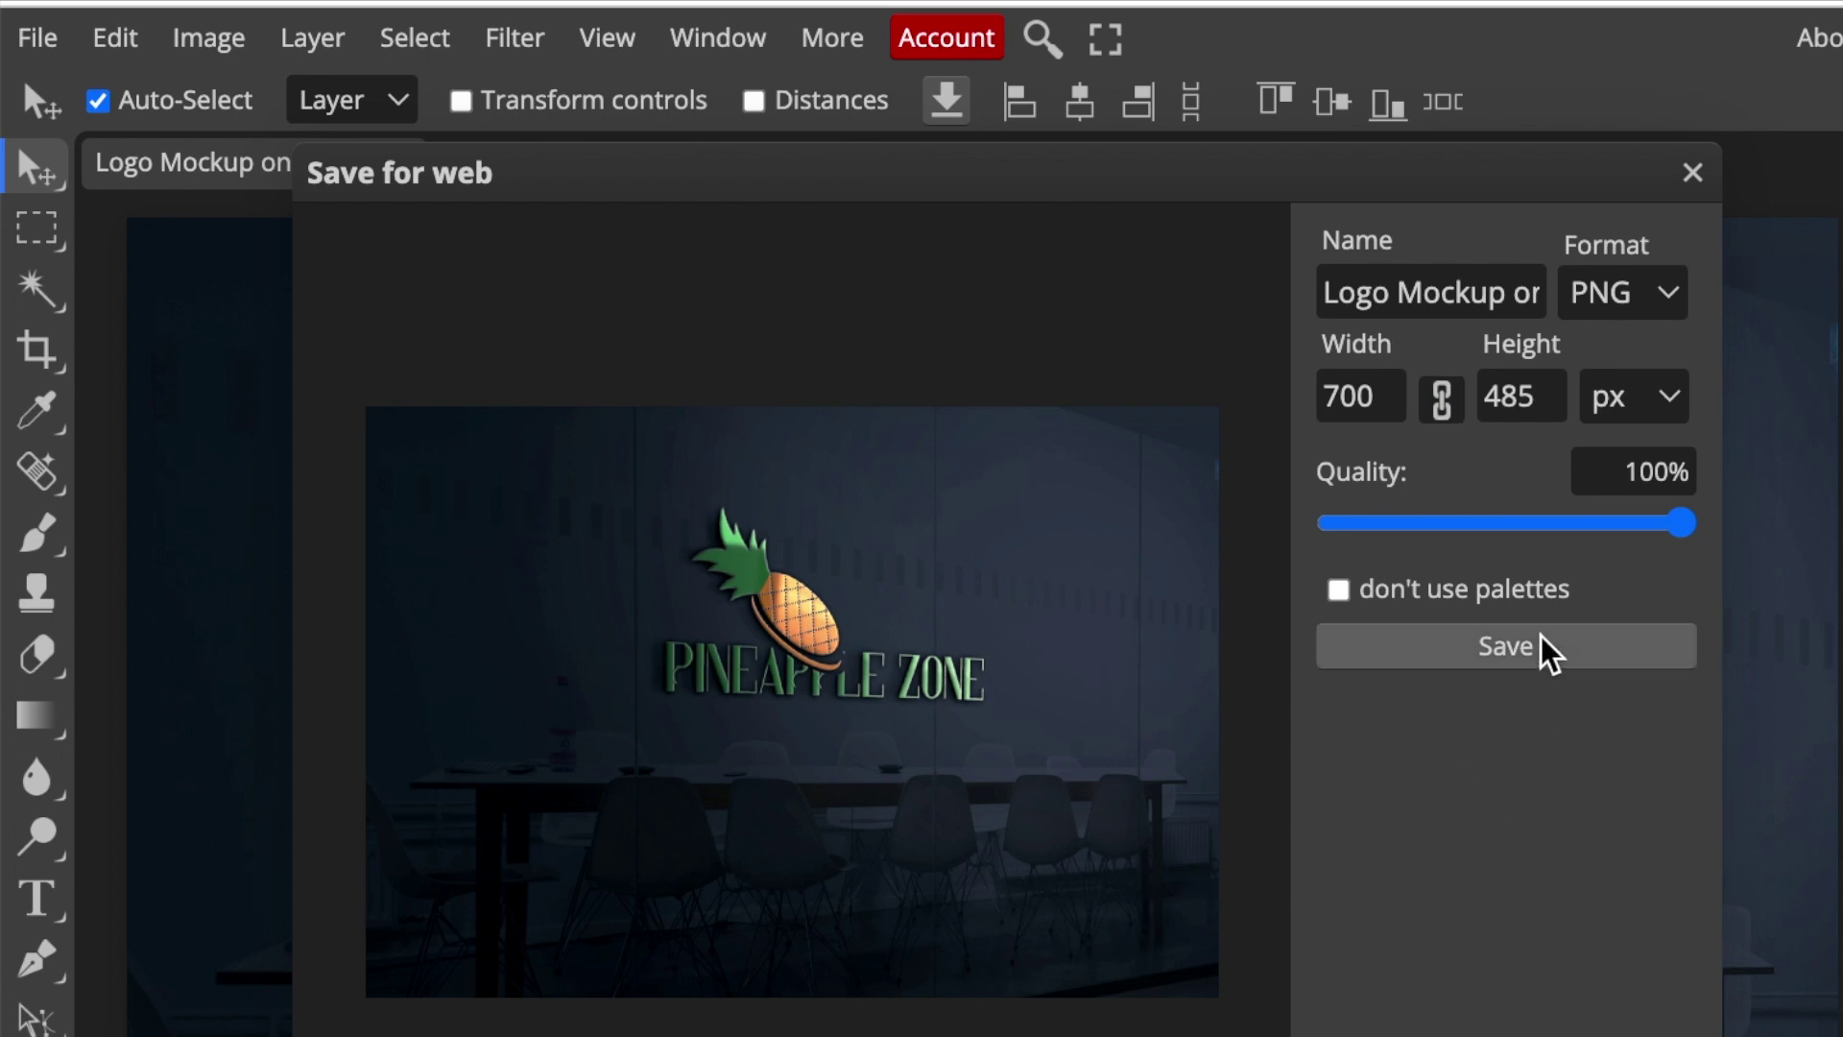